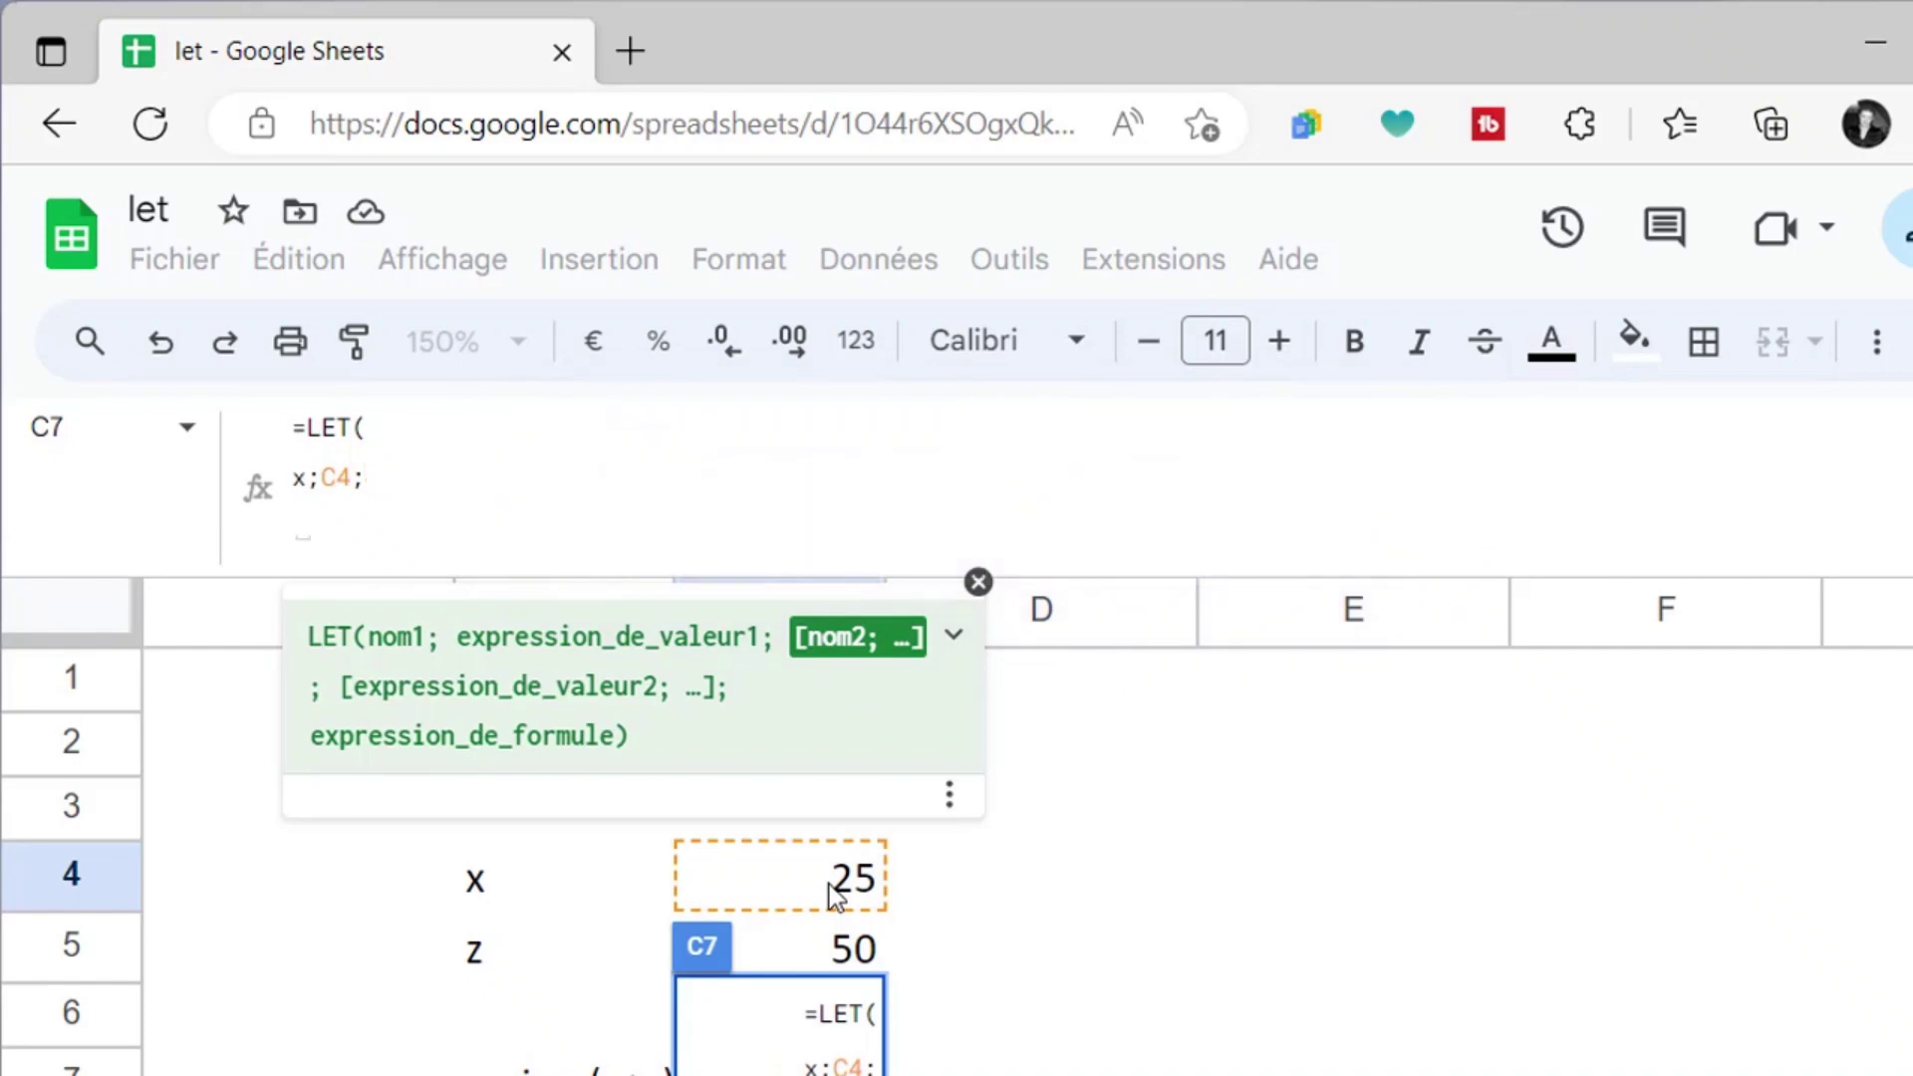
Extend the formula with z;< followed by the national threshold C4 and a separator
{"action": "type", "text": "z"}
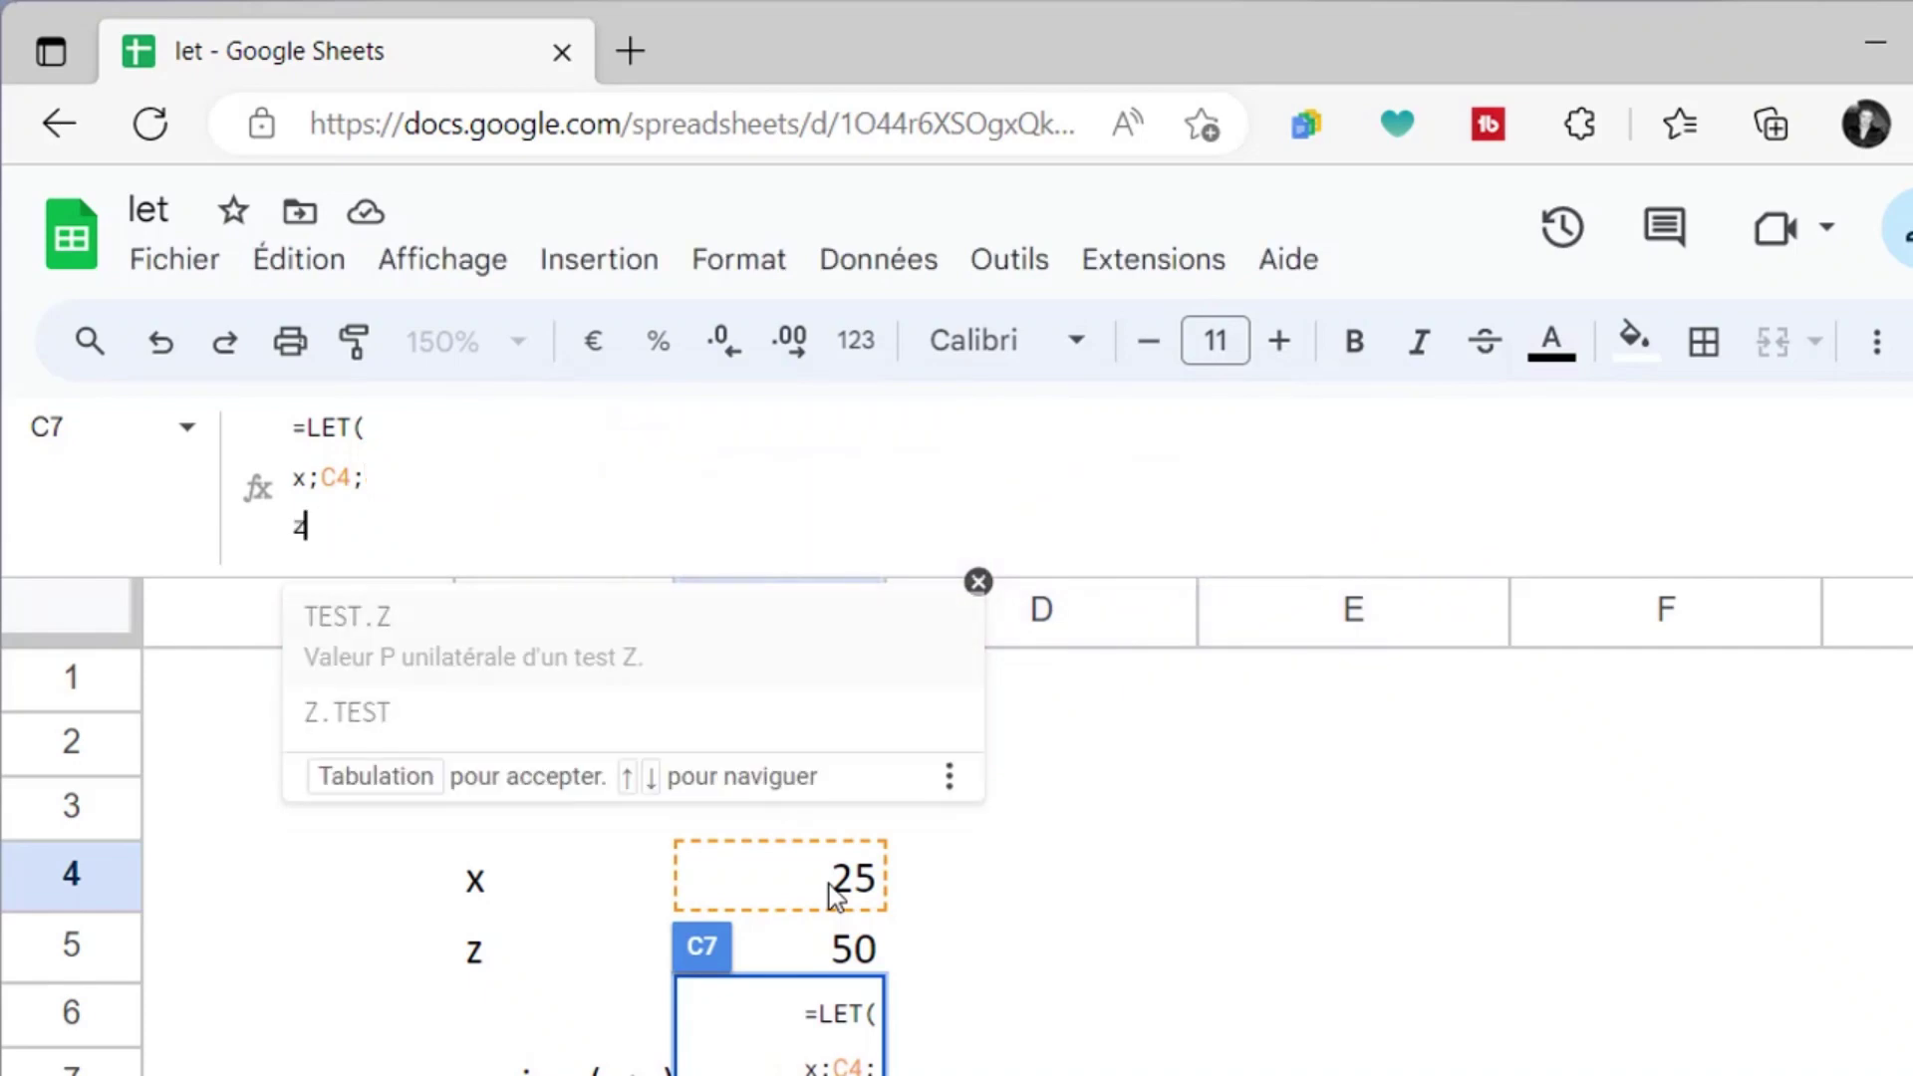
{"action": "type", "text": ";"}
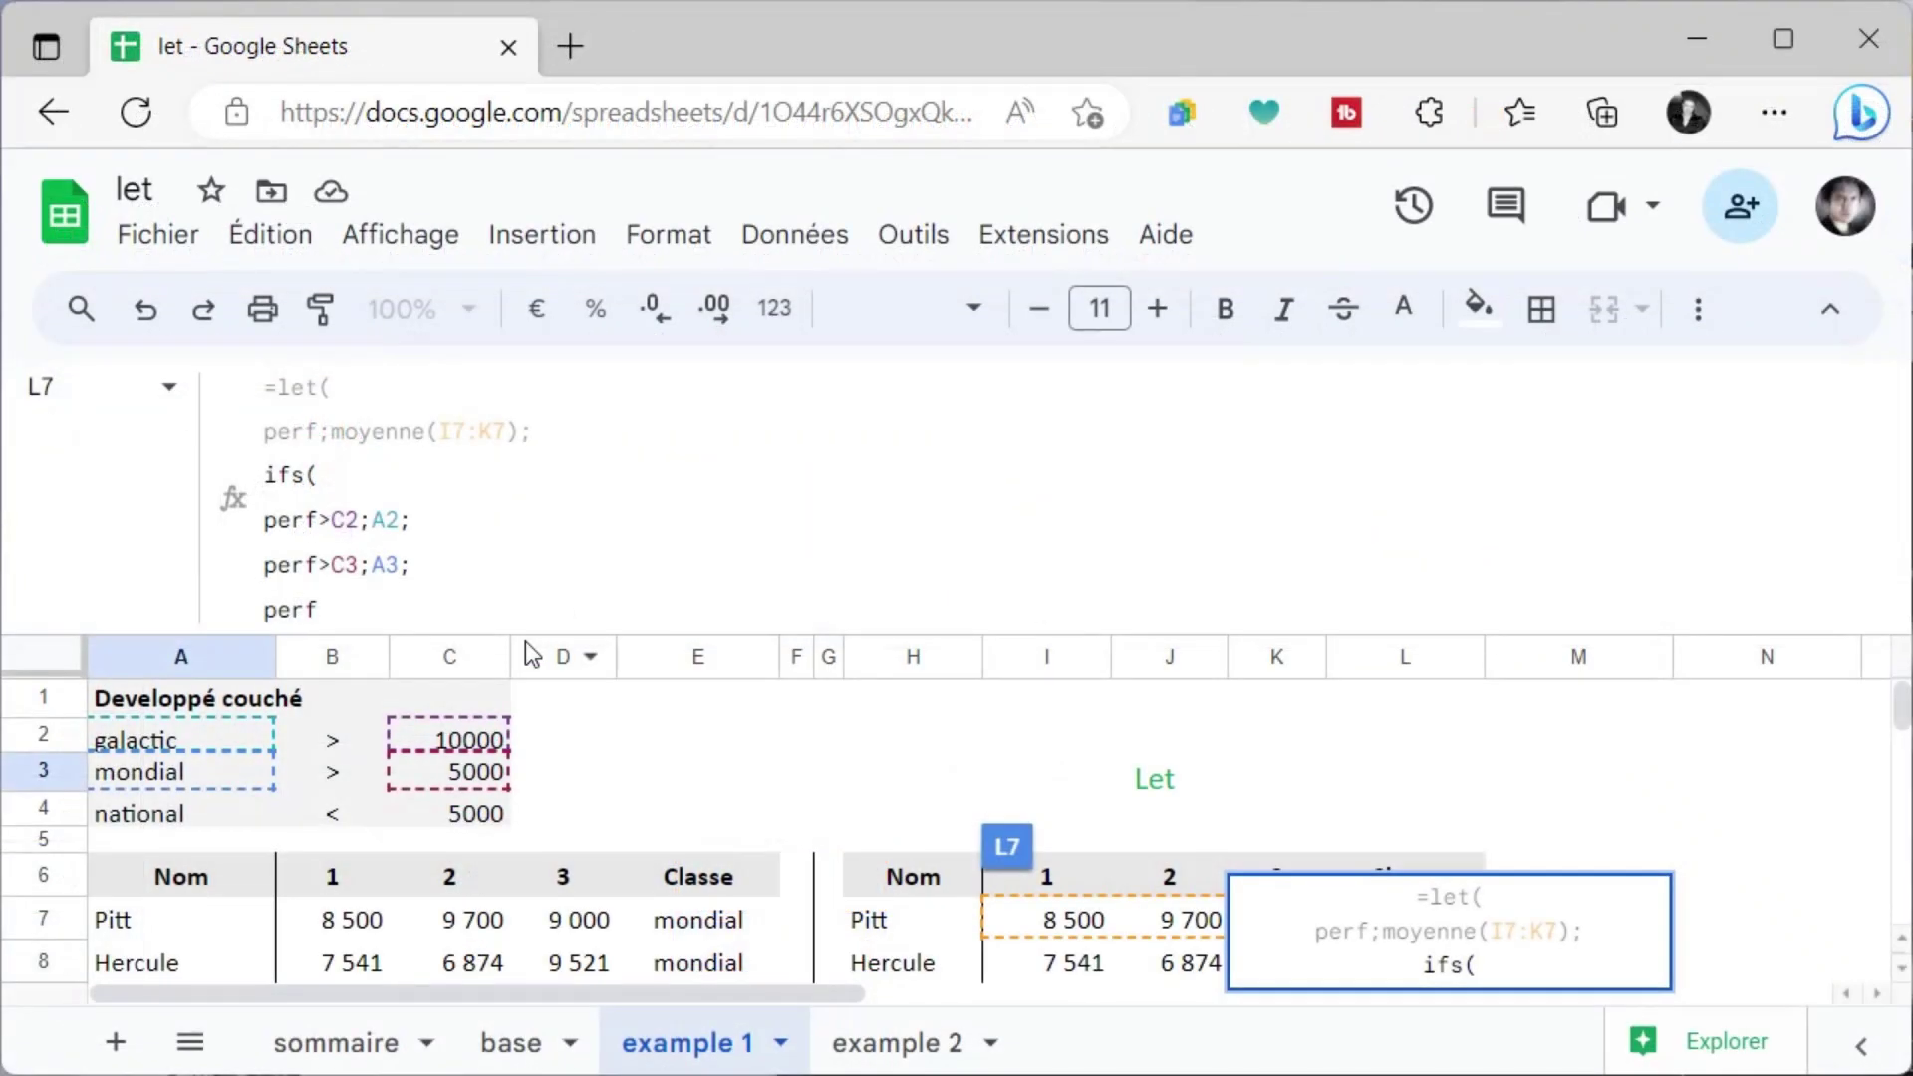
{"action": "type", "text": "<"}
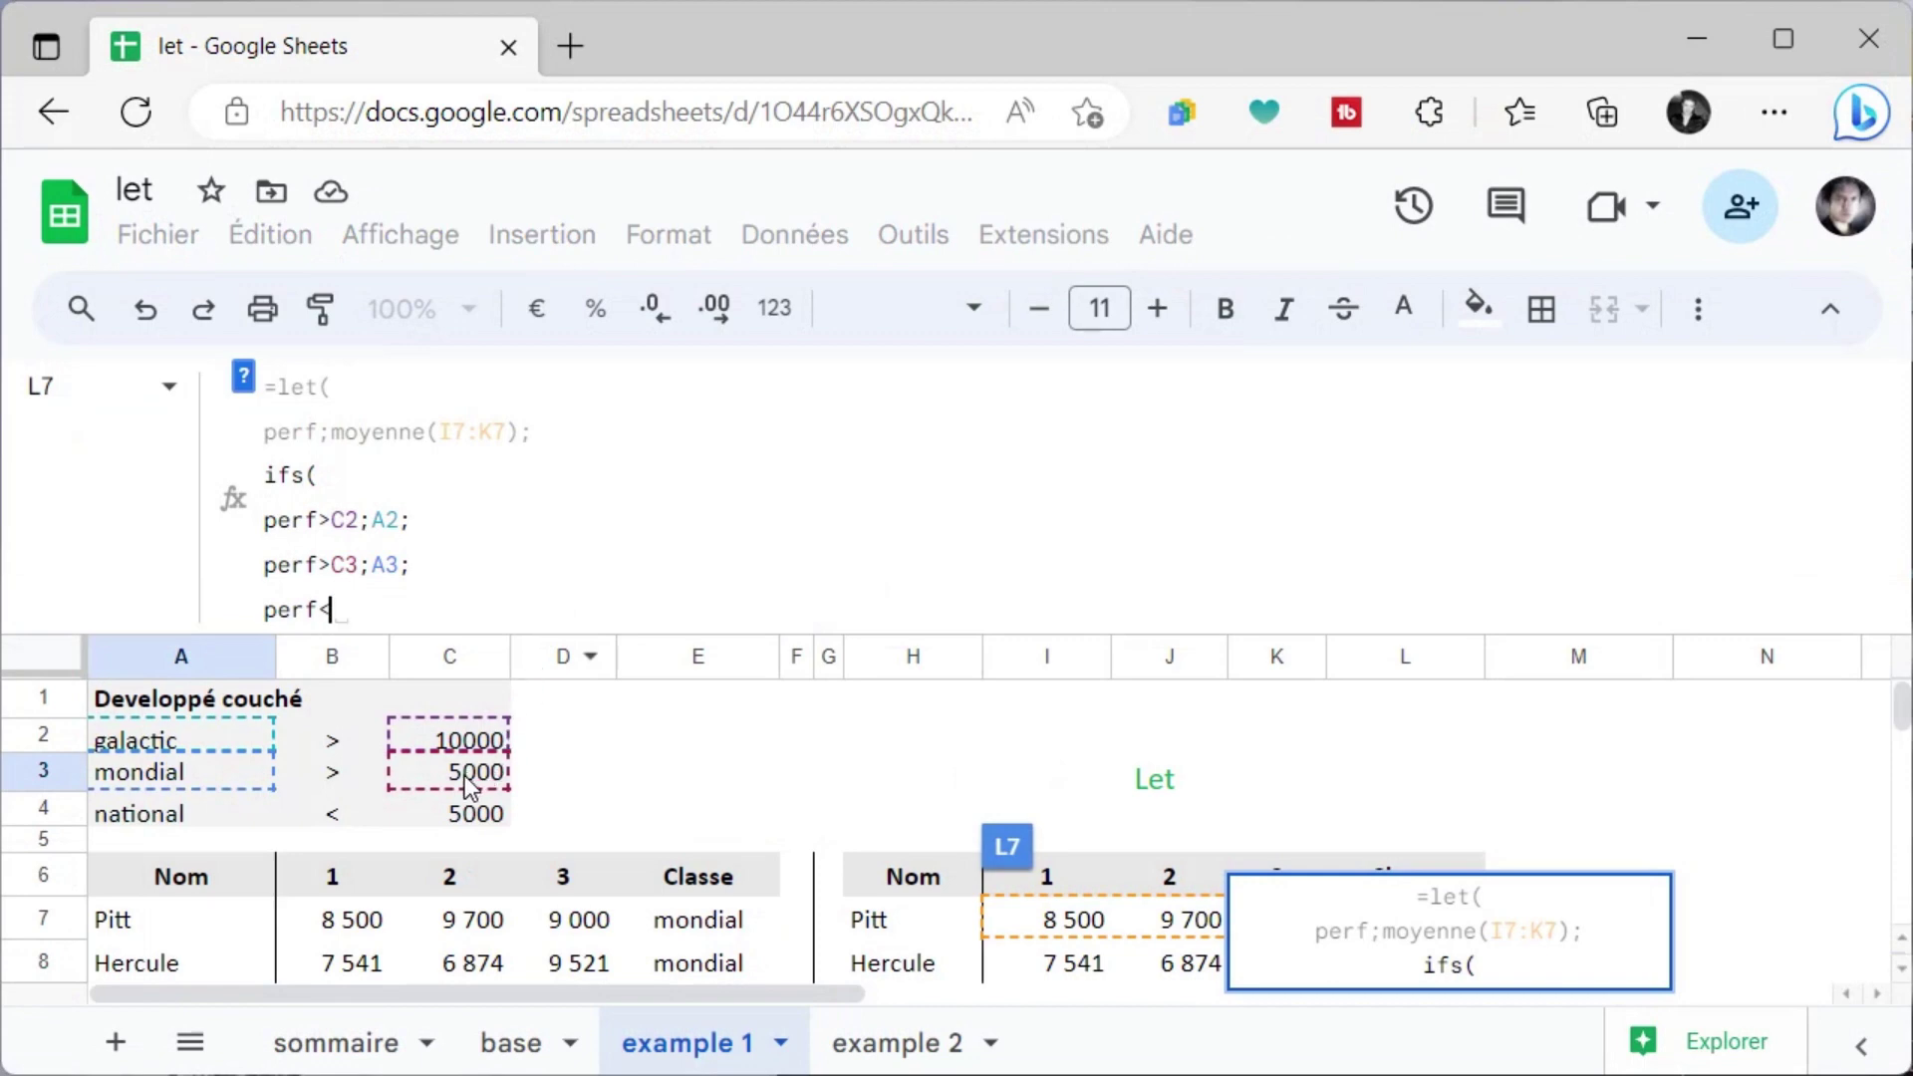
{"action": "left_click", "coordinate": [442, 823]}
{"action": "type", "text": ";"}
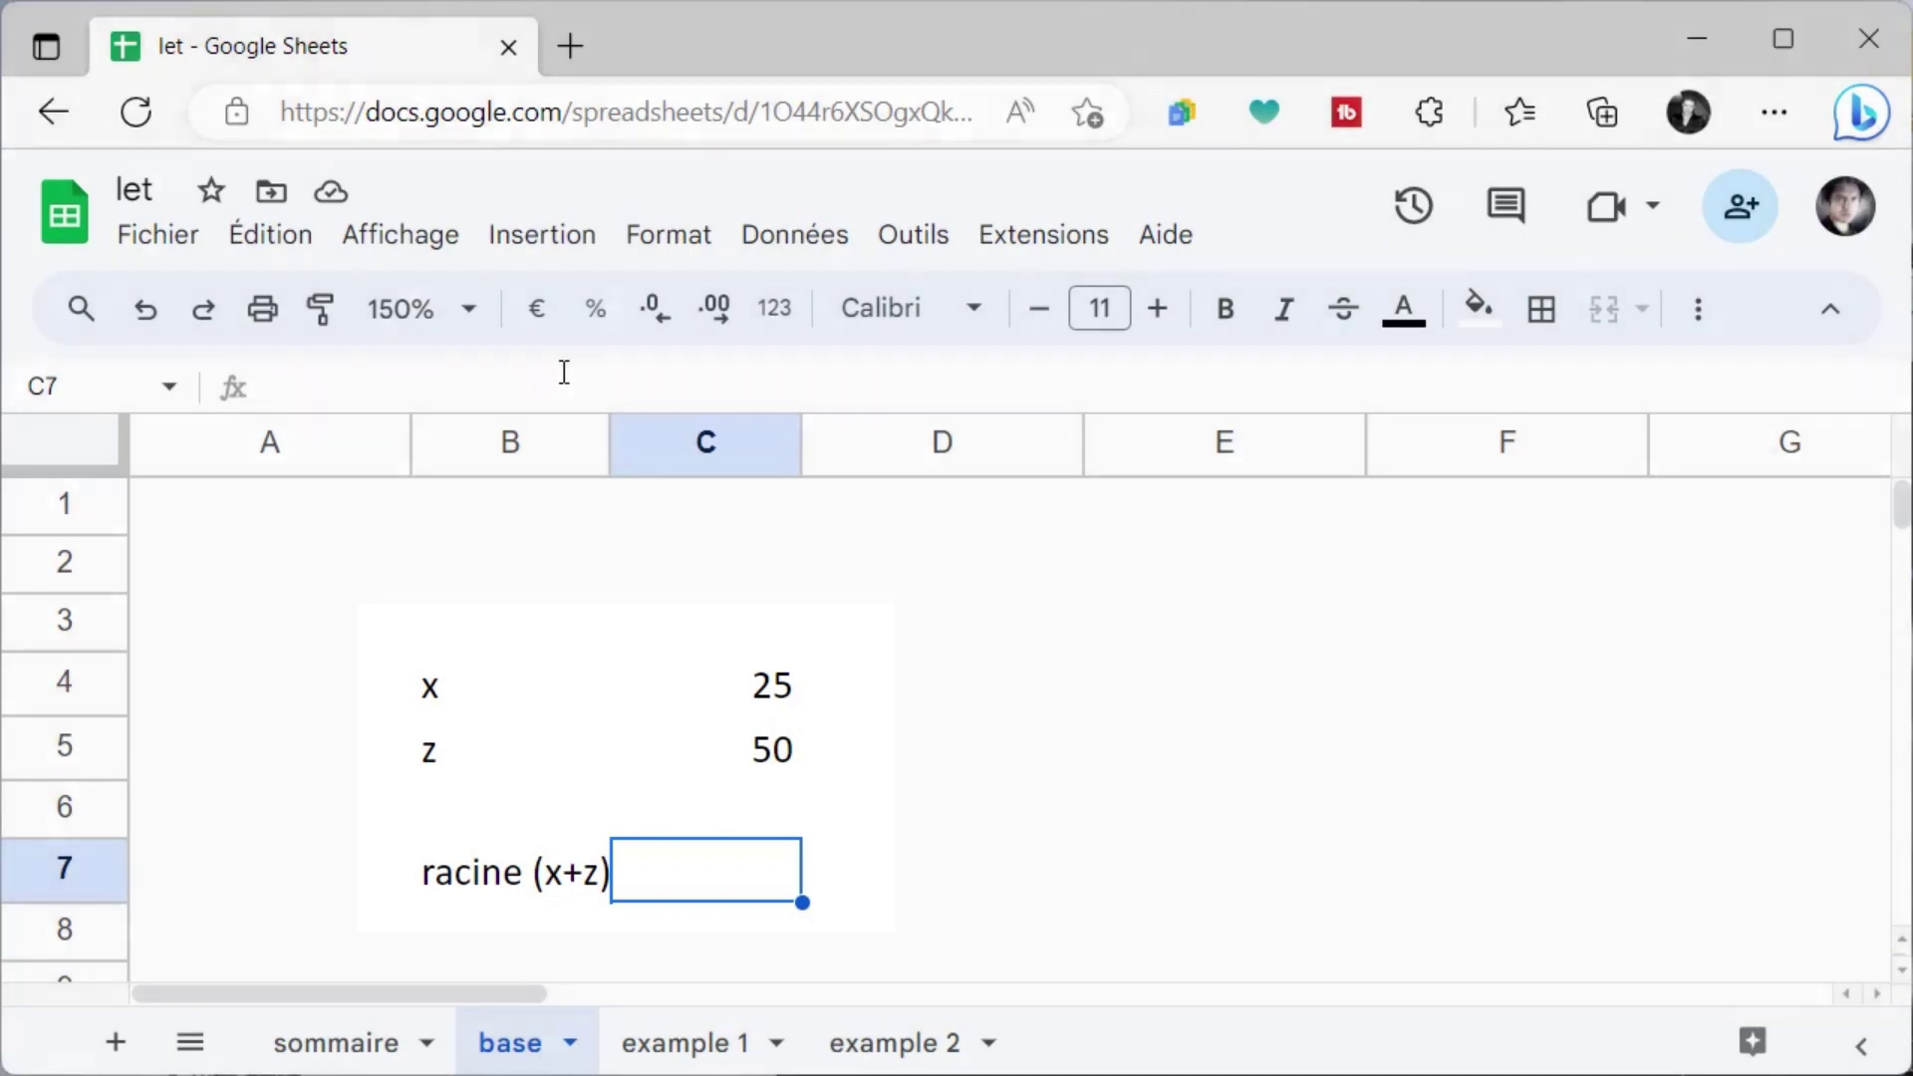
Enter =LET(x;C4;z;C5;RACINE(x+z)) in C7, one part per line, and commit it
{"action": "left_click", "coordinate": [565, 387]}
{"action": "type", "text": "=LET("}
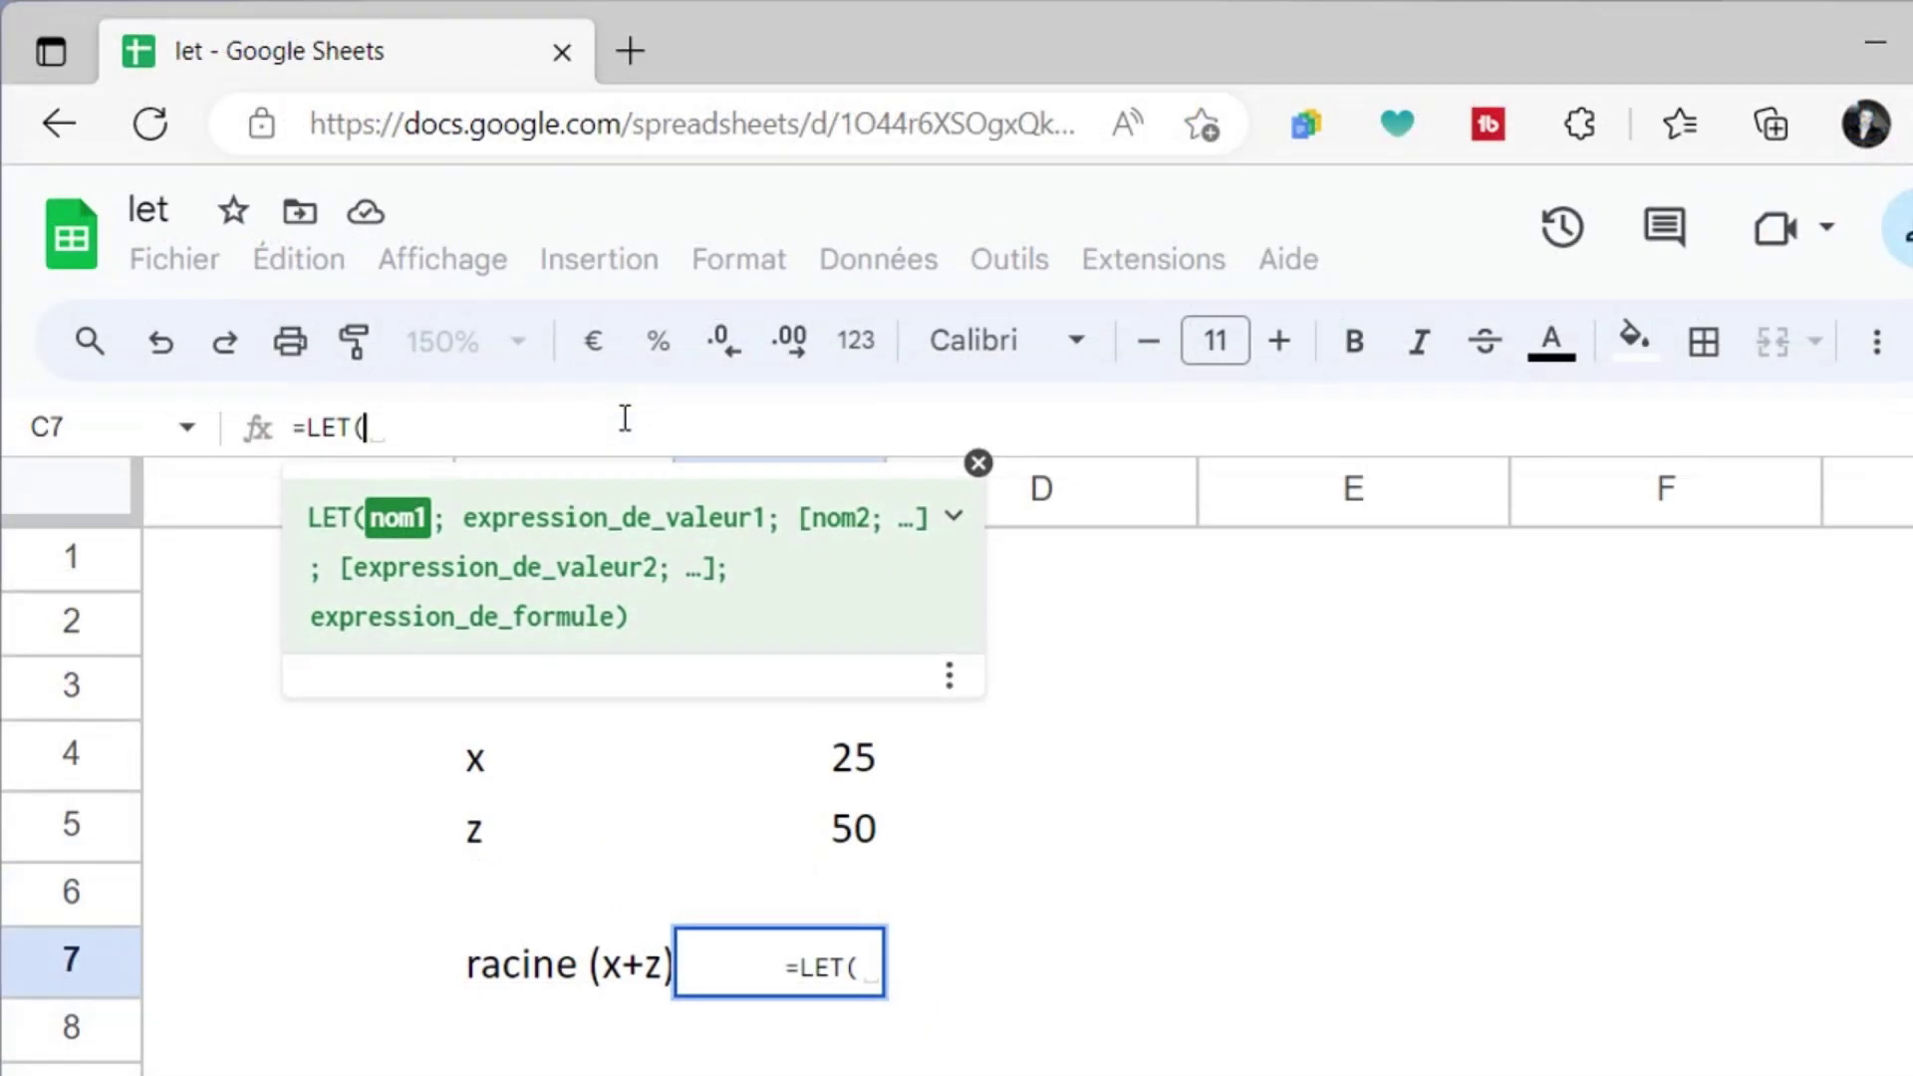
{"action": "key", "text": "ctrl+Return"}
{"action": "type", "text": "x"}
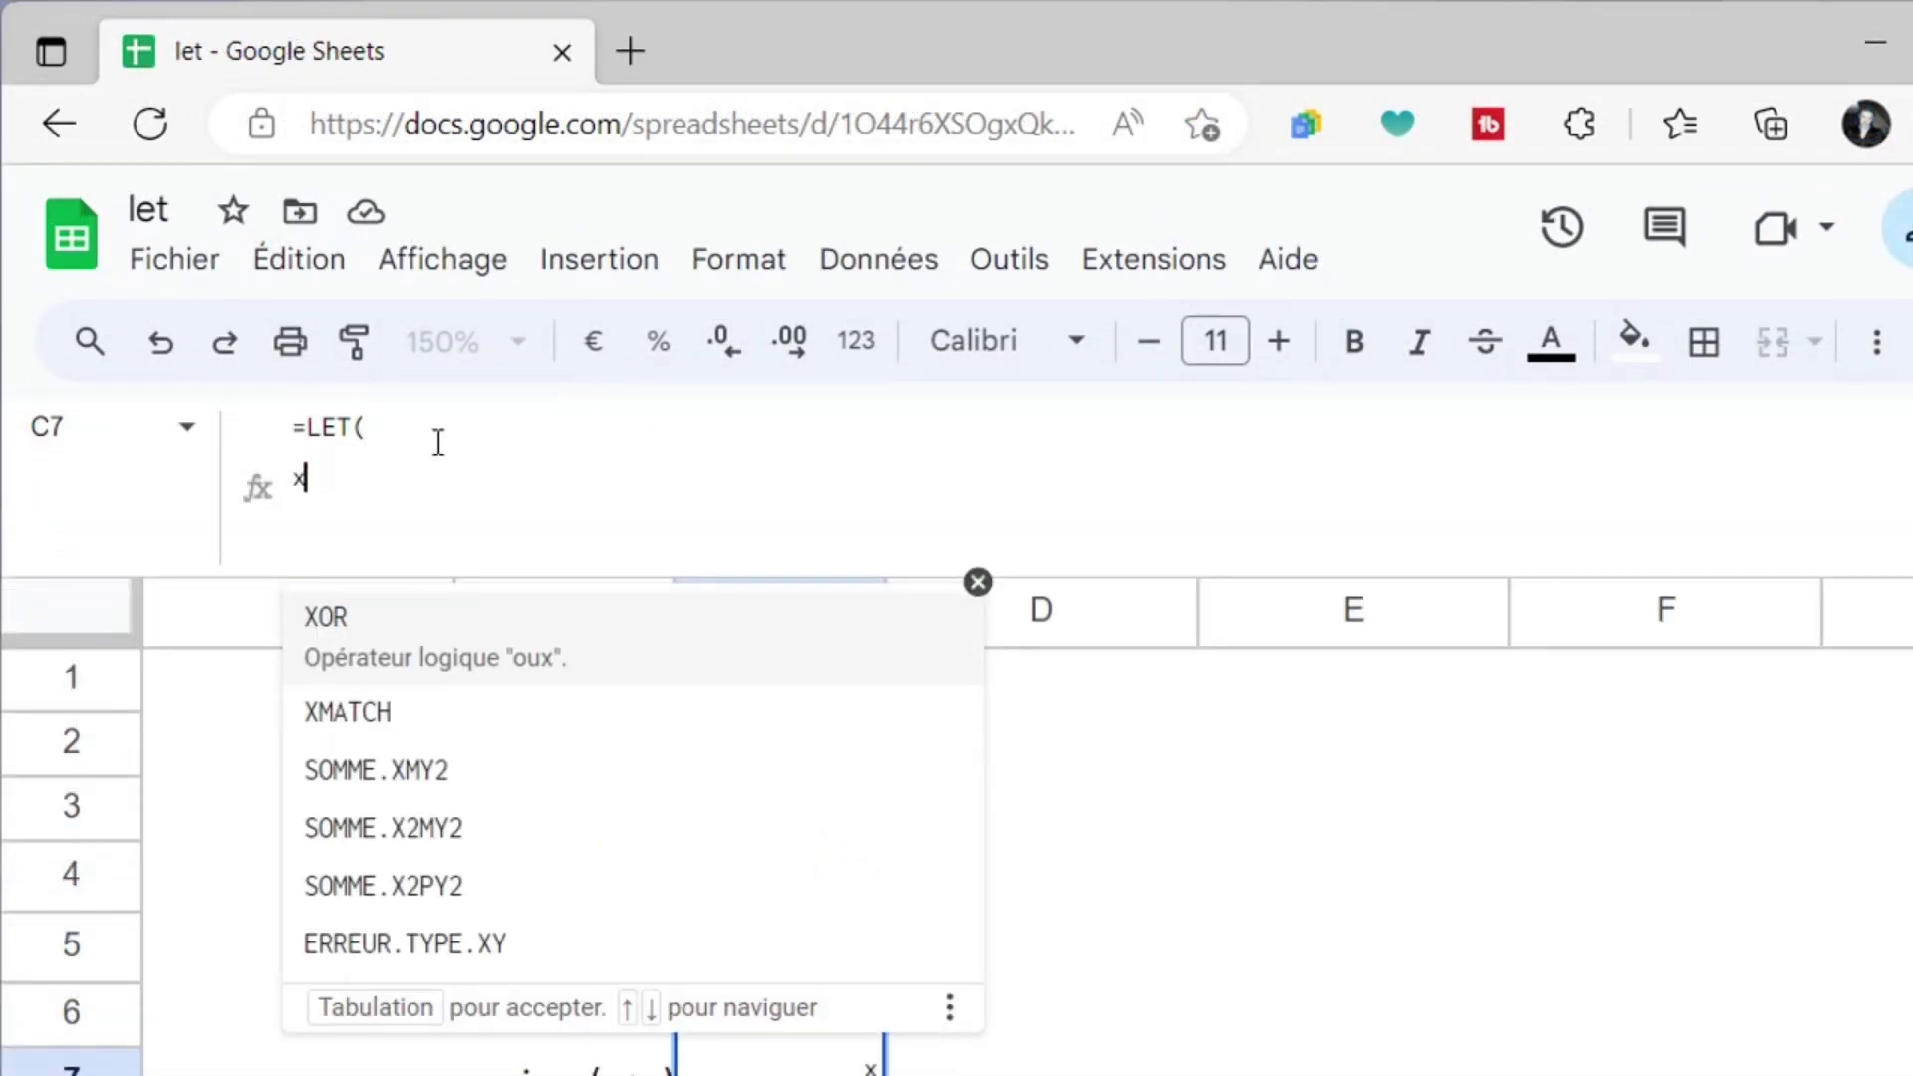
{"action": "type", "text": ";"}
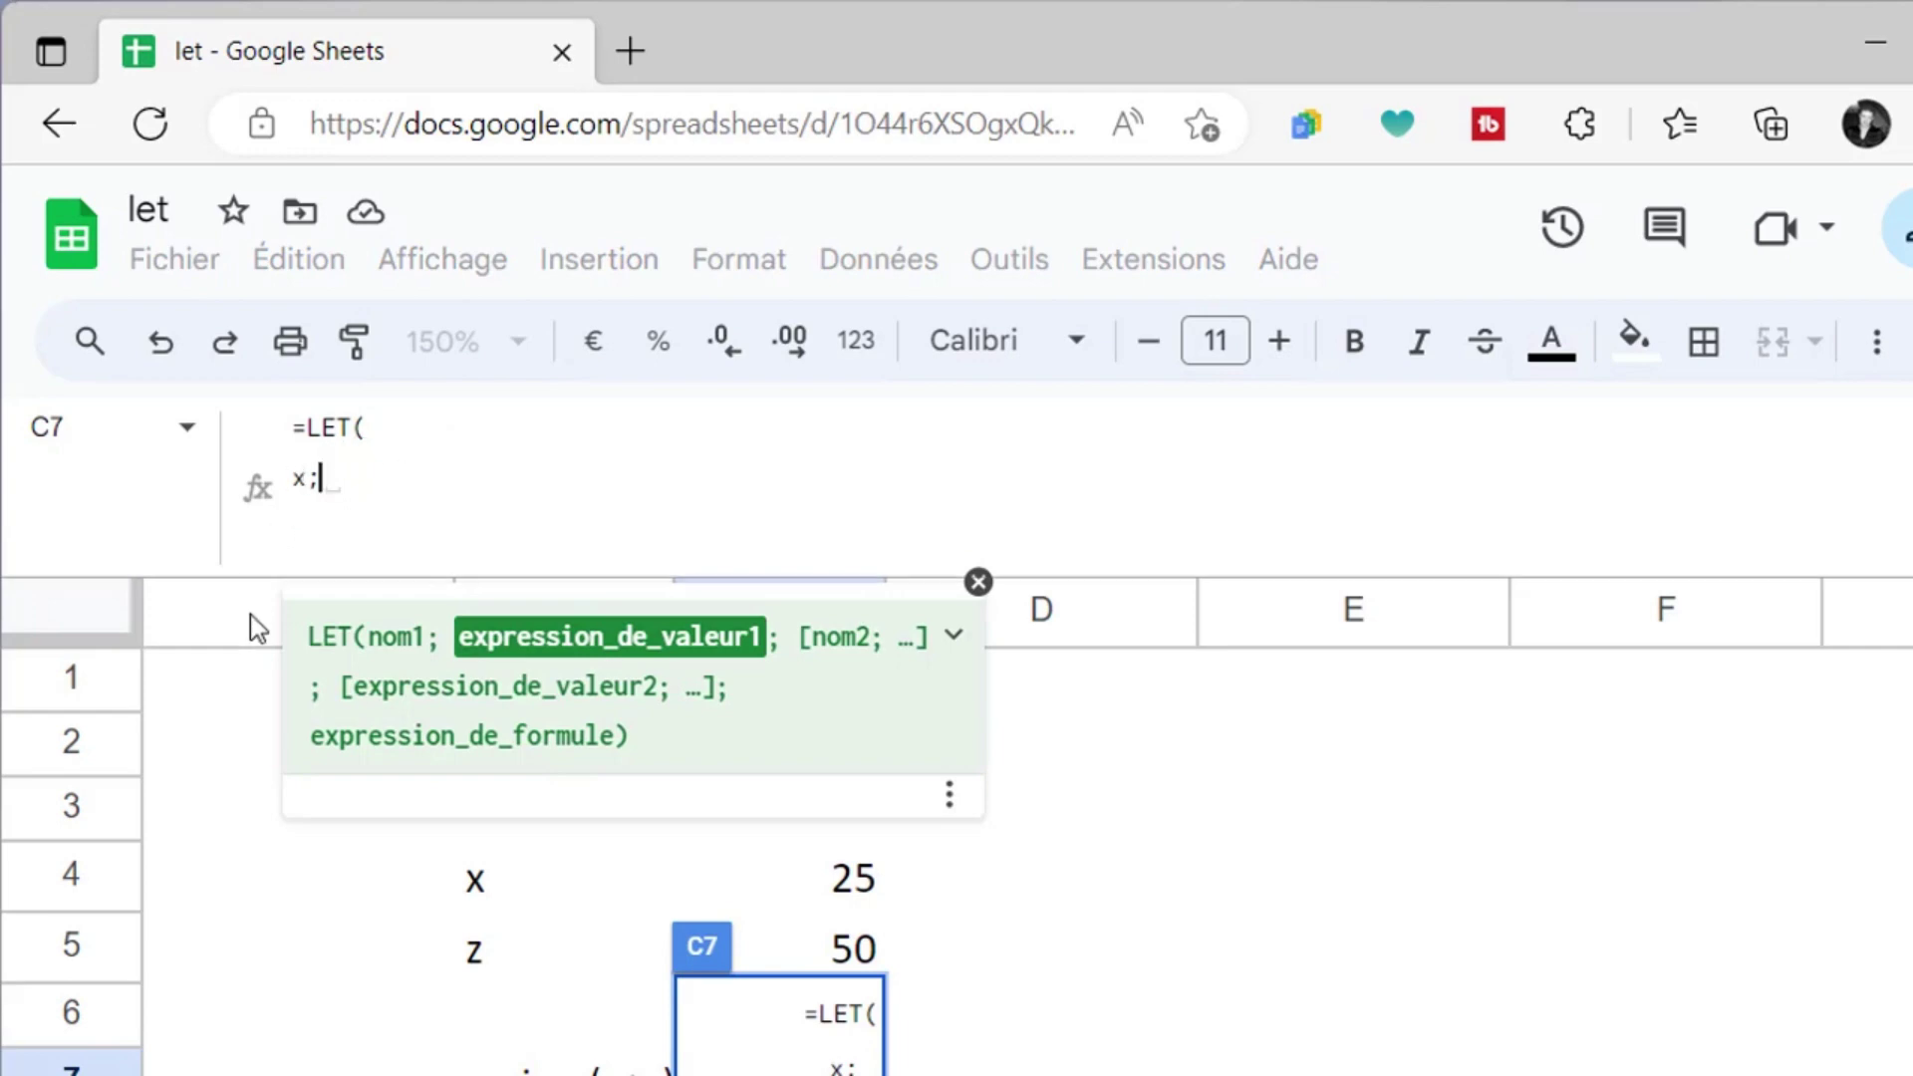
{"action": "left_click", "coordinate": [829, 884]}
{"action": "type", "text": ";"}
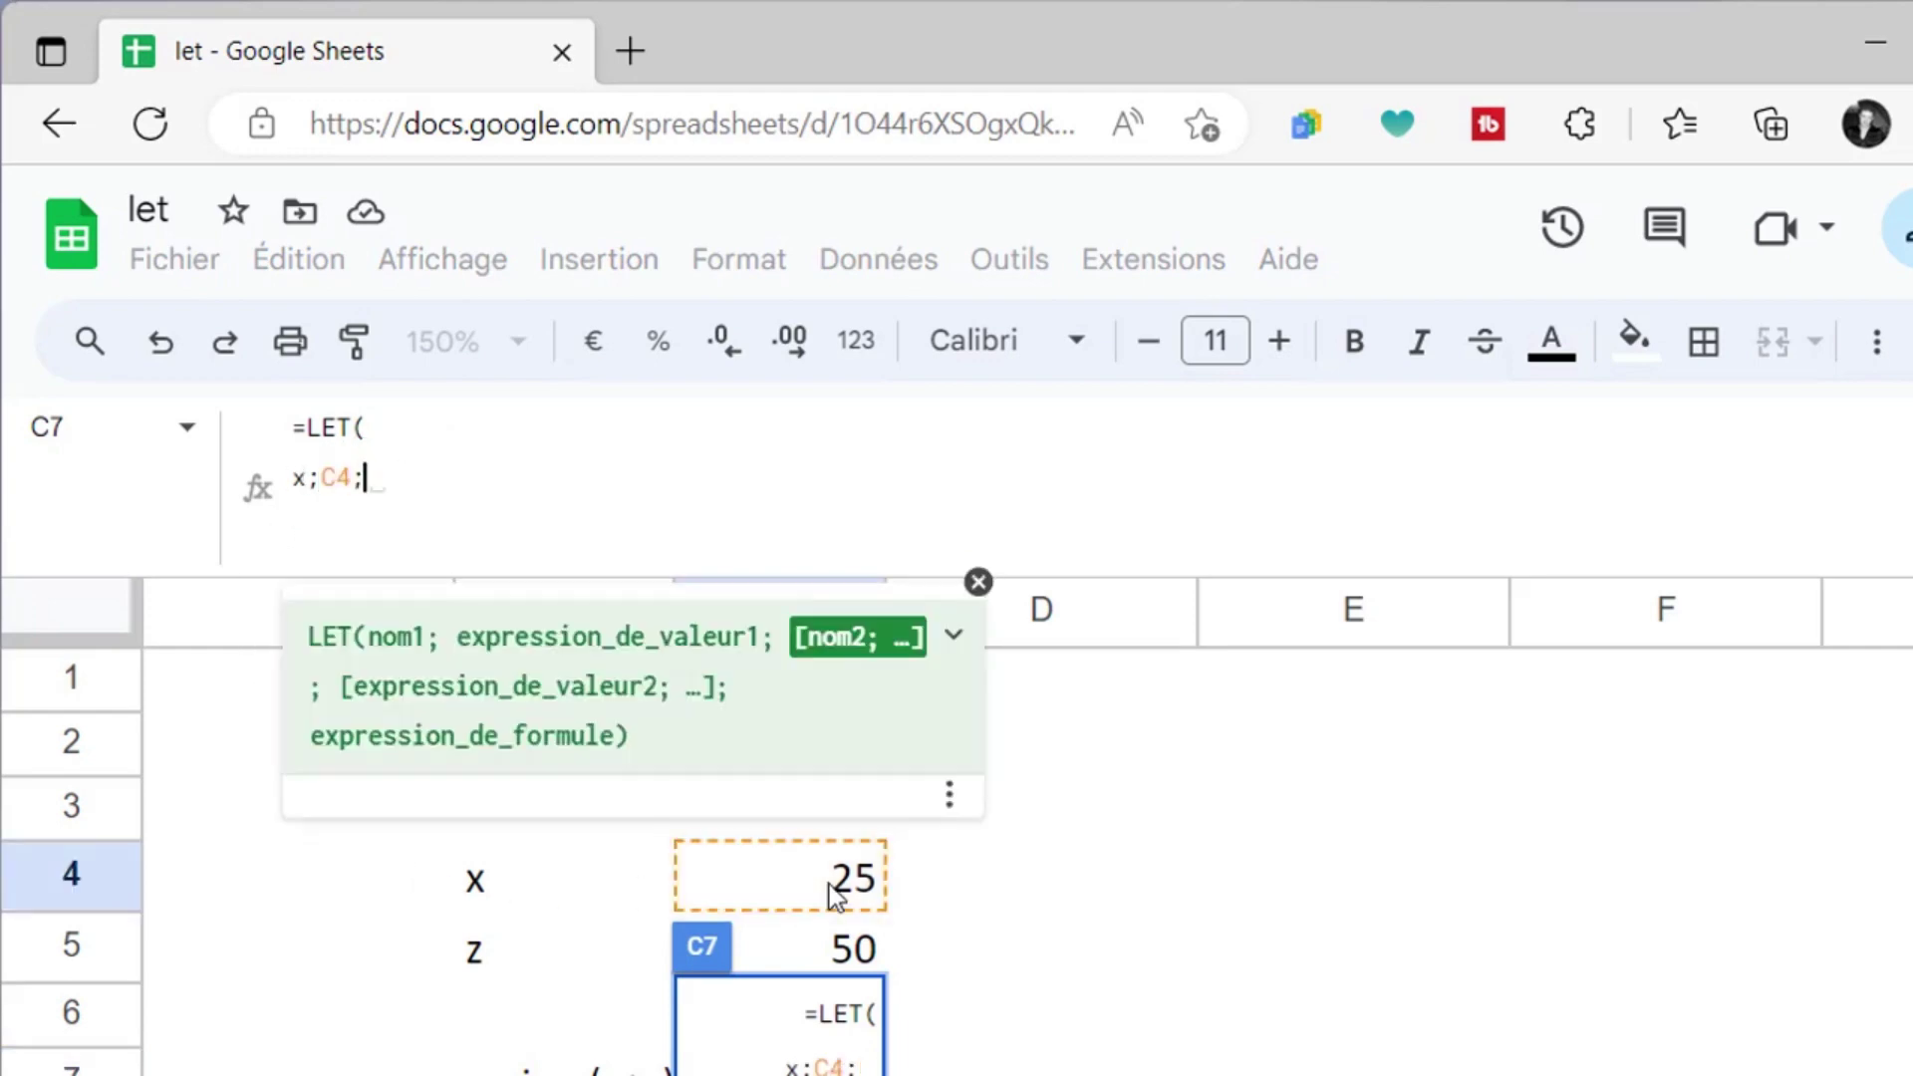
{"action": "key", "text": "ctrl+Return"}
{"action": "type", "text": "z"}
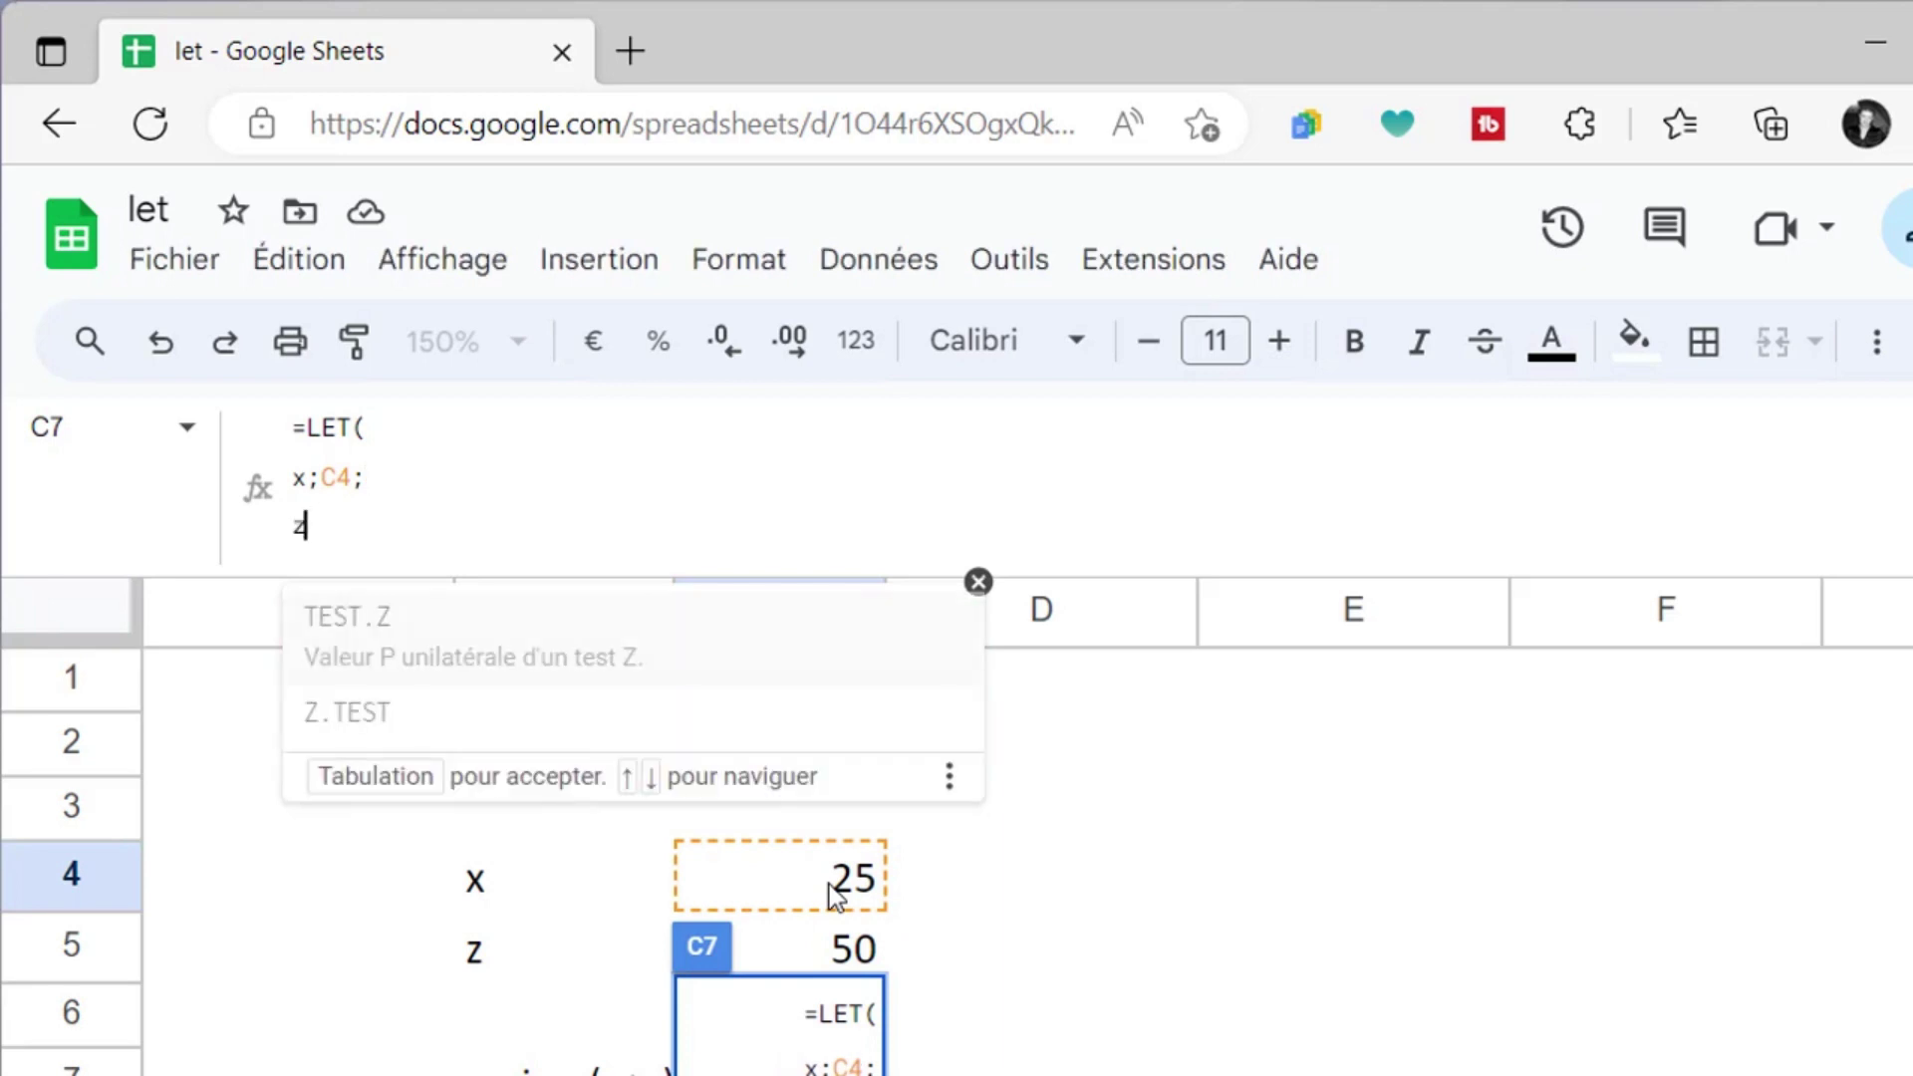
{"action": "type", "text": ";"}
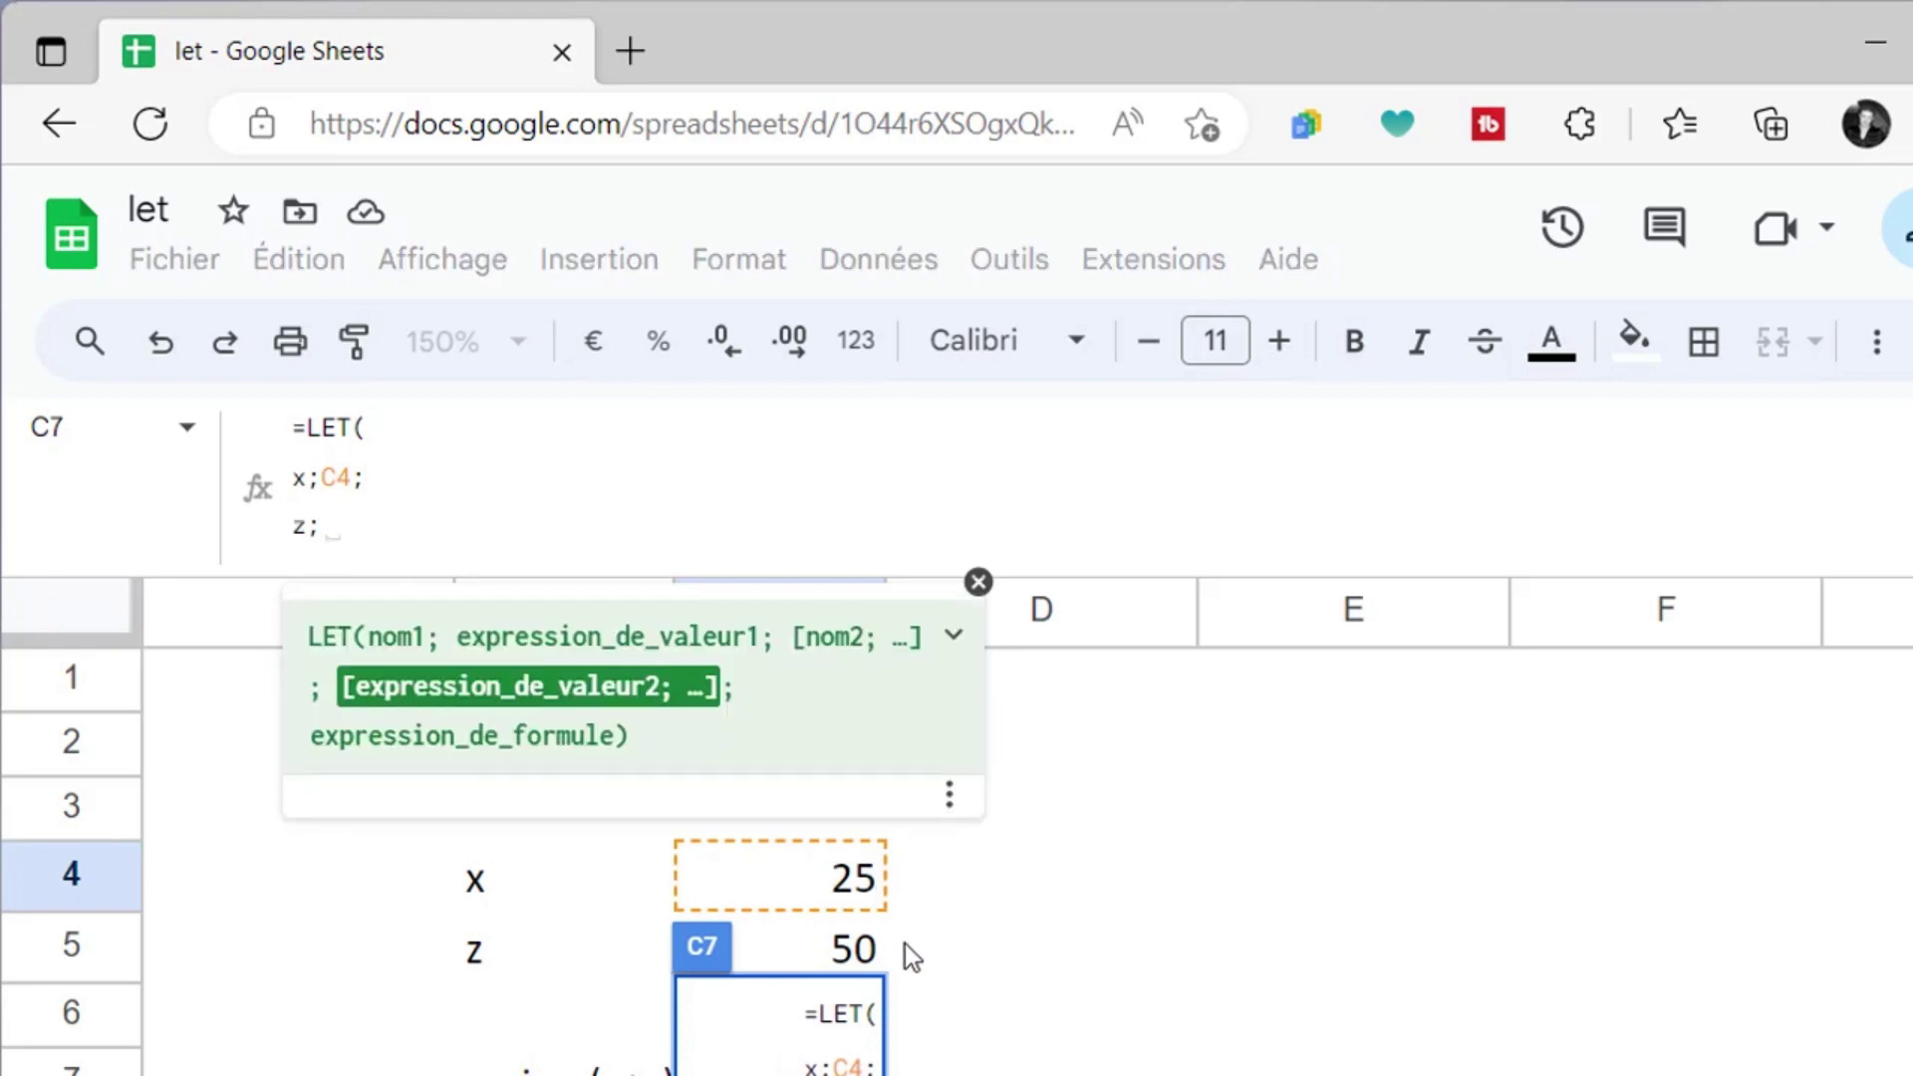
{"action": "left_click", "coordinate": [845, 943]}
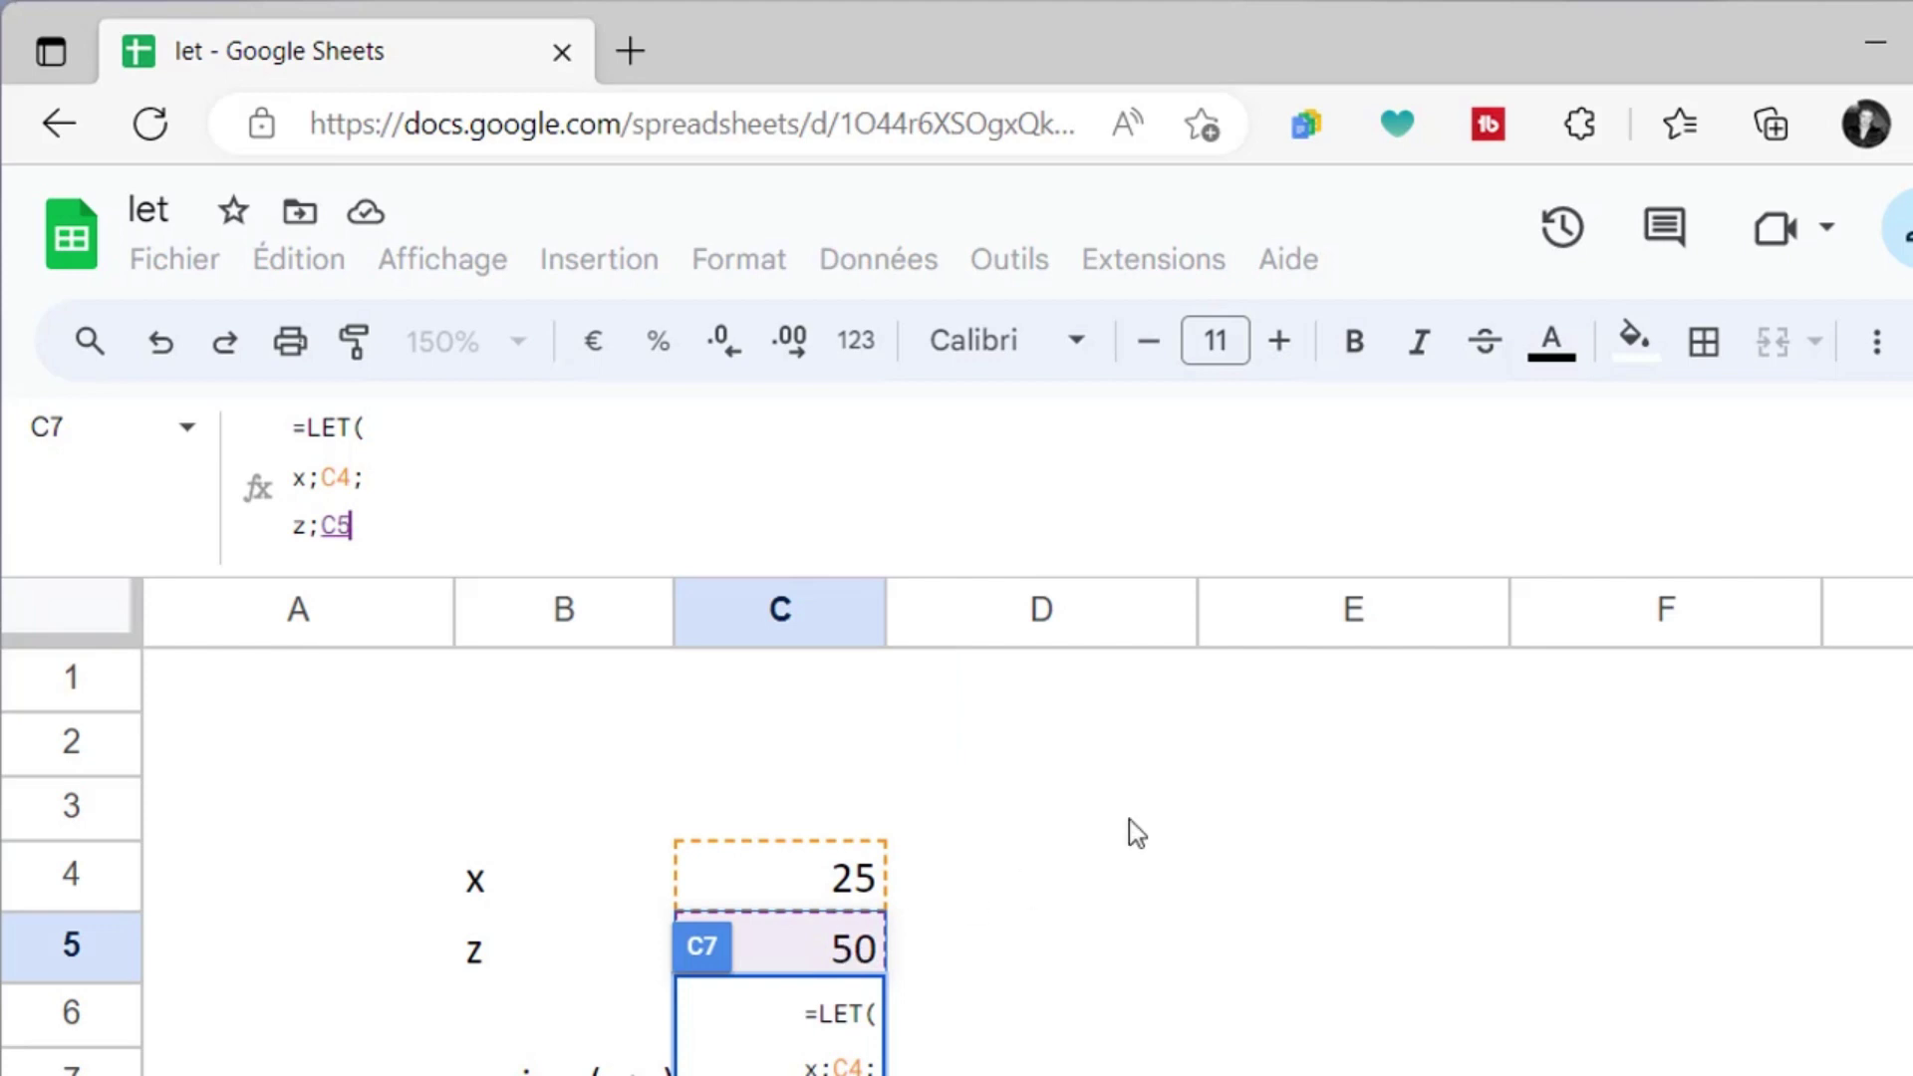
{"action": "type", "text": ";"}
{"action": "key", "text": "ctrl+Return"}
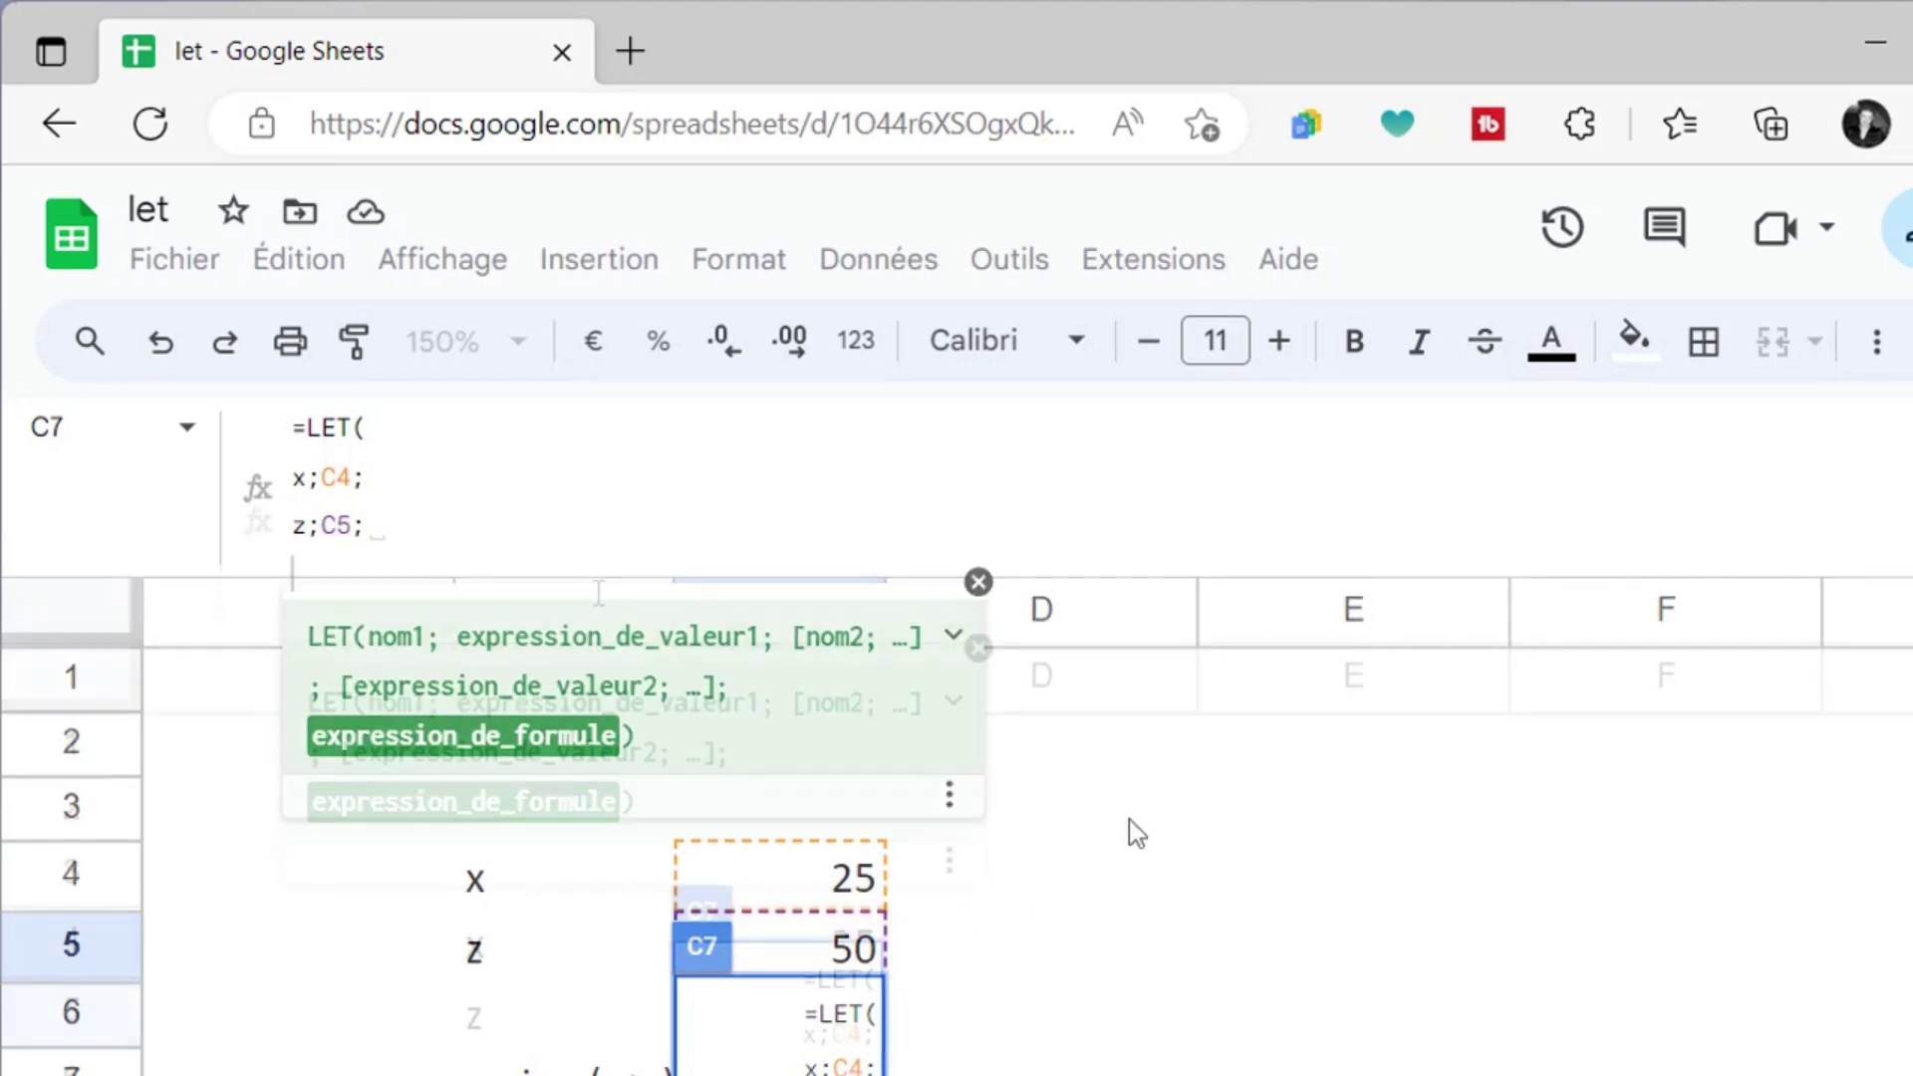
{"action": "type", "text": "RACINE("}
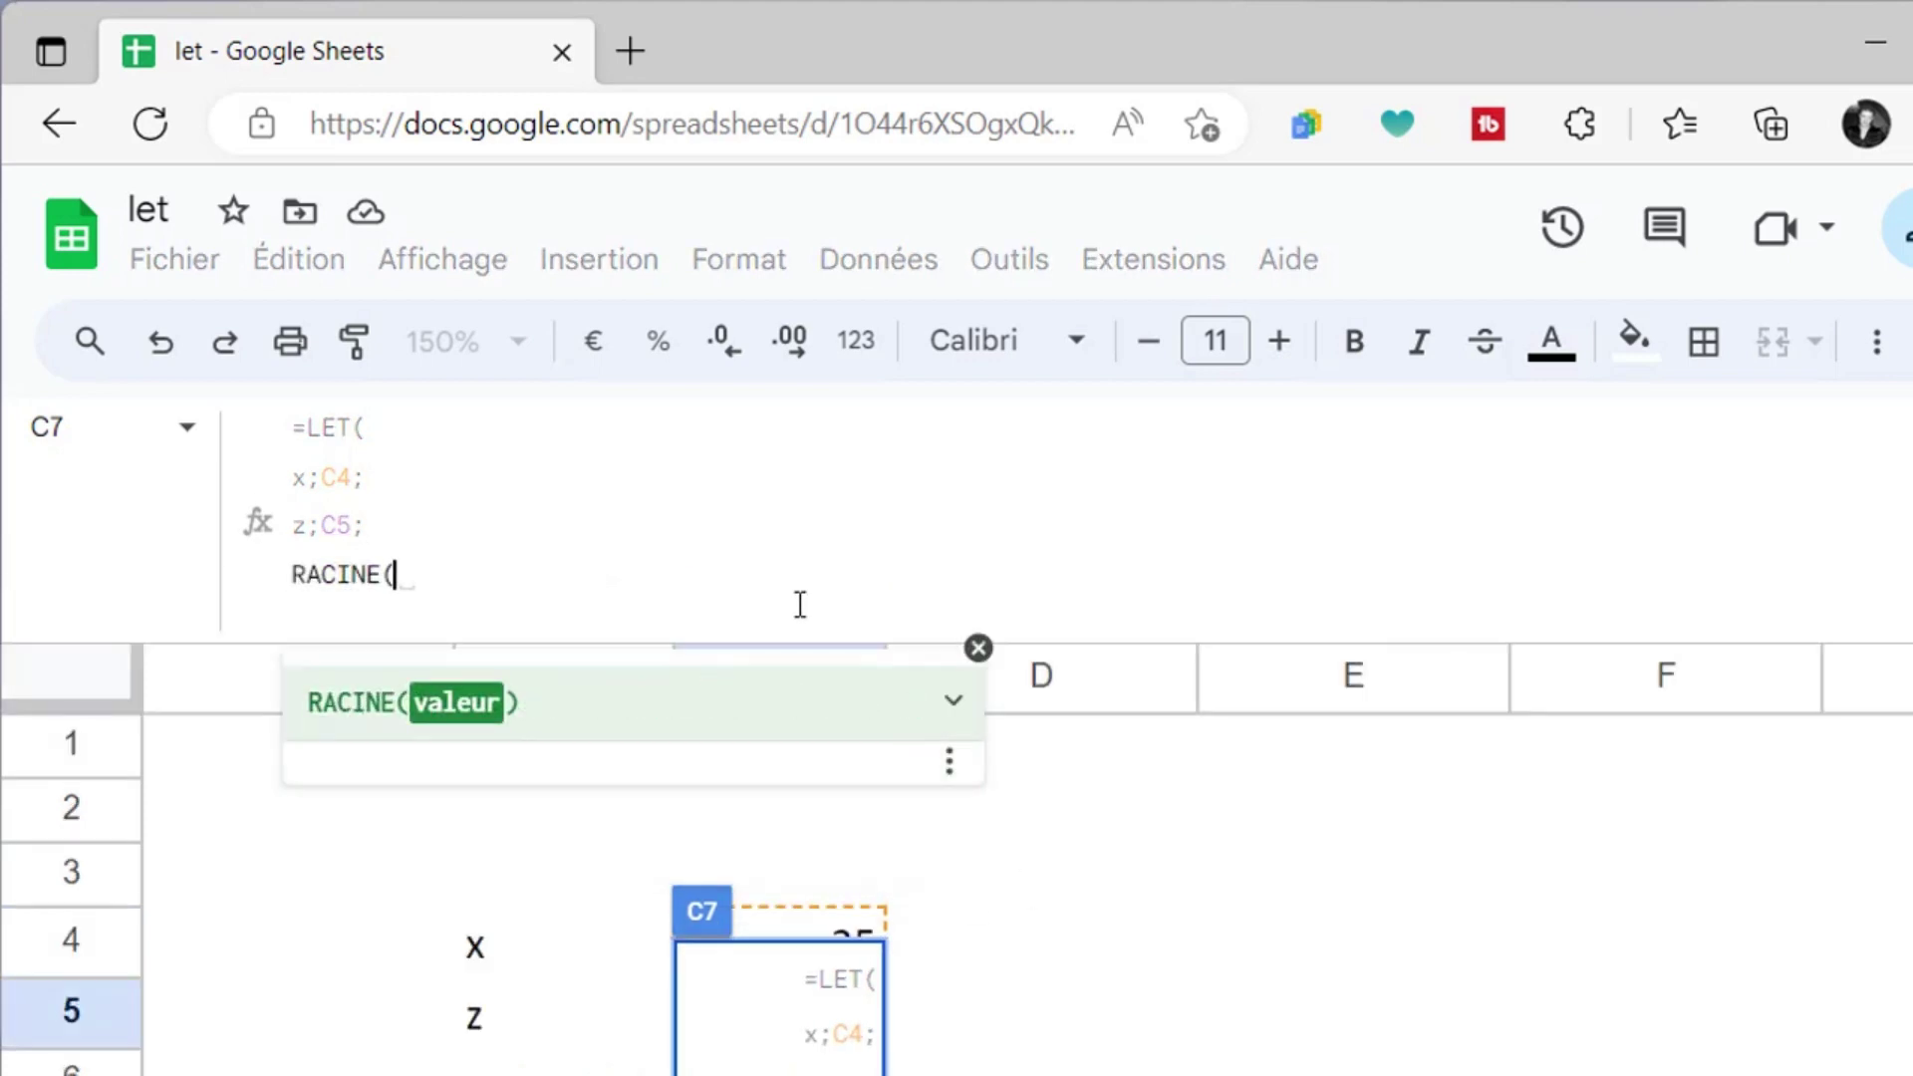
{"action": "type", "text": "x"}
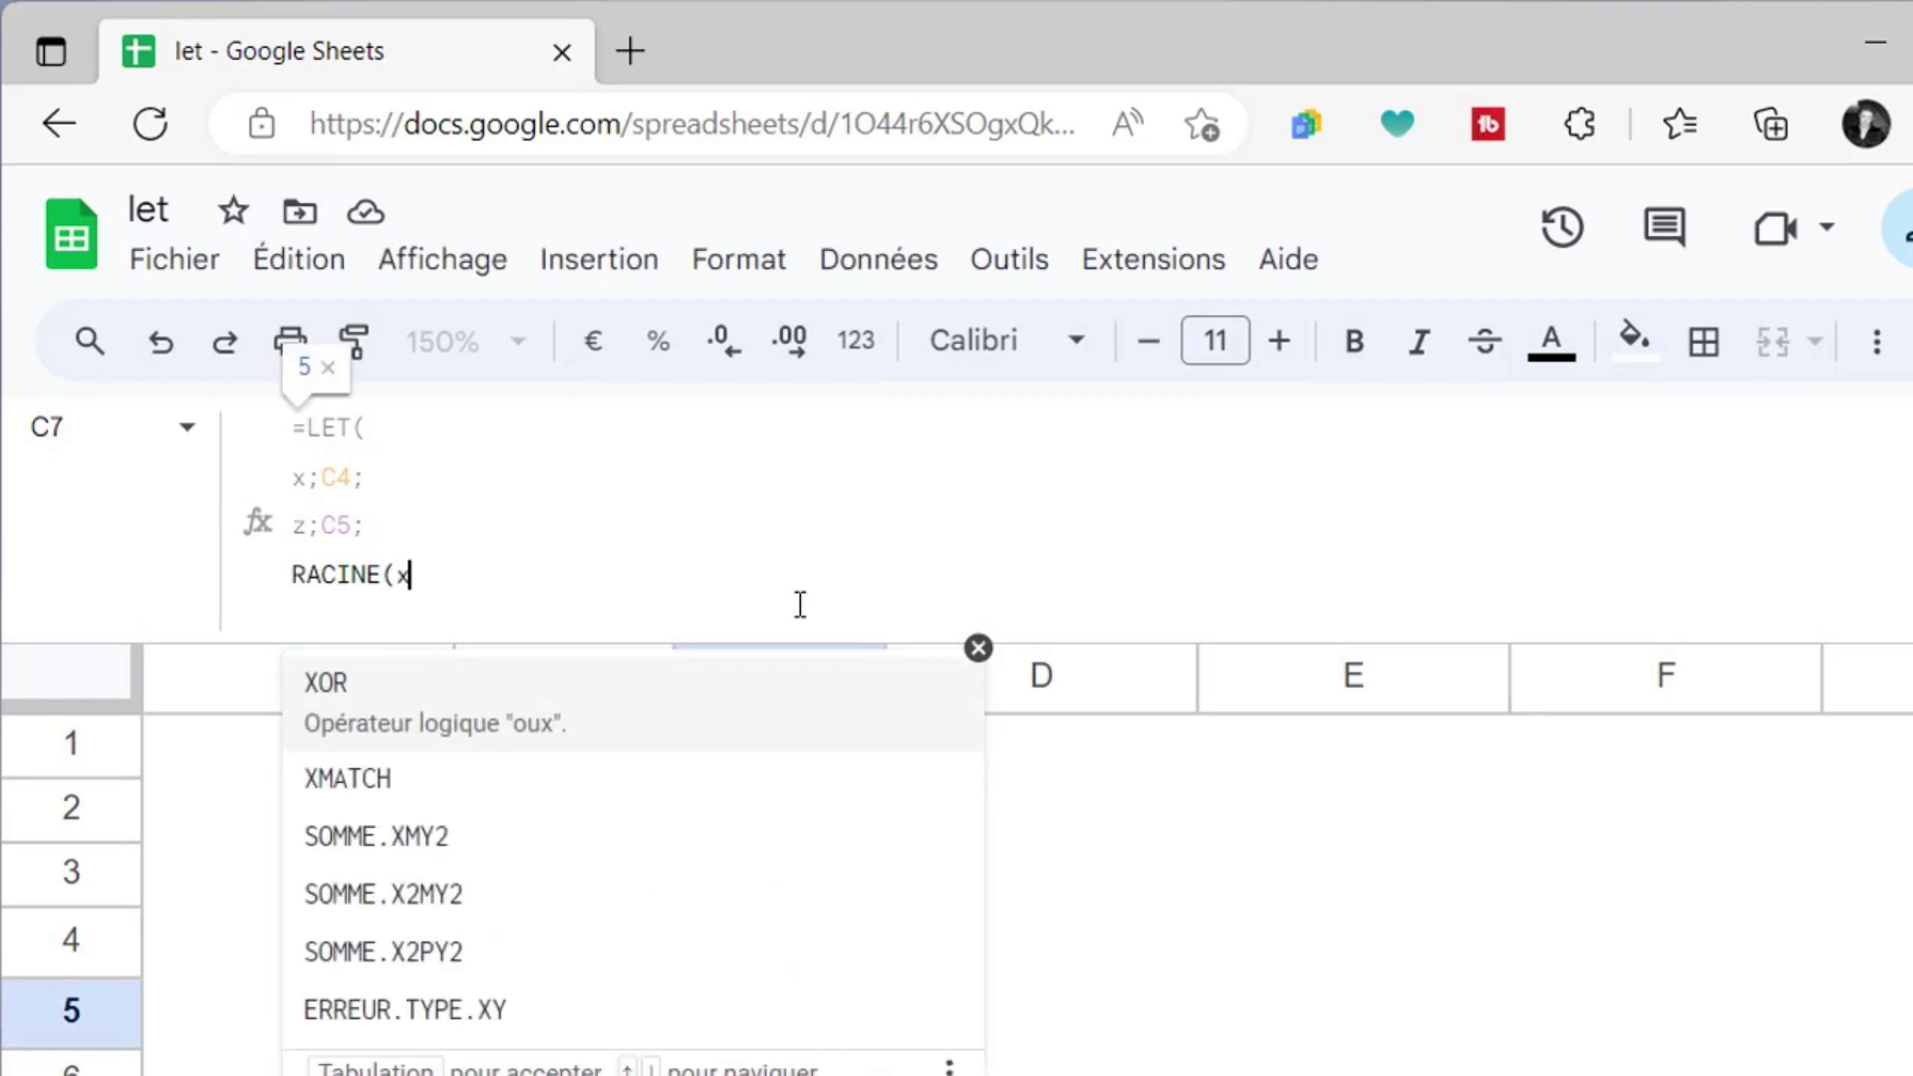
{"action": "type", "text": "+z"}
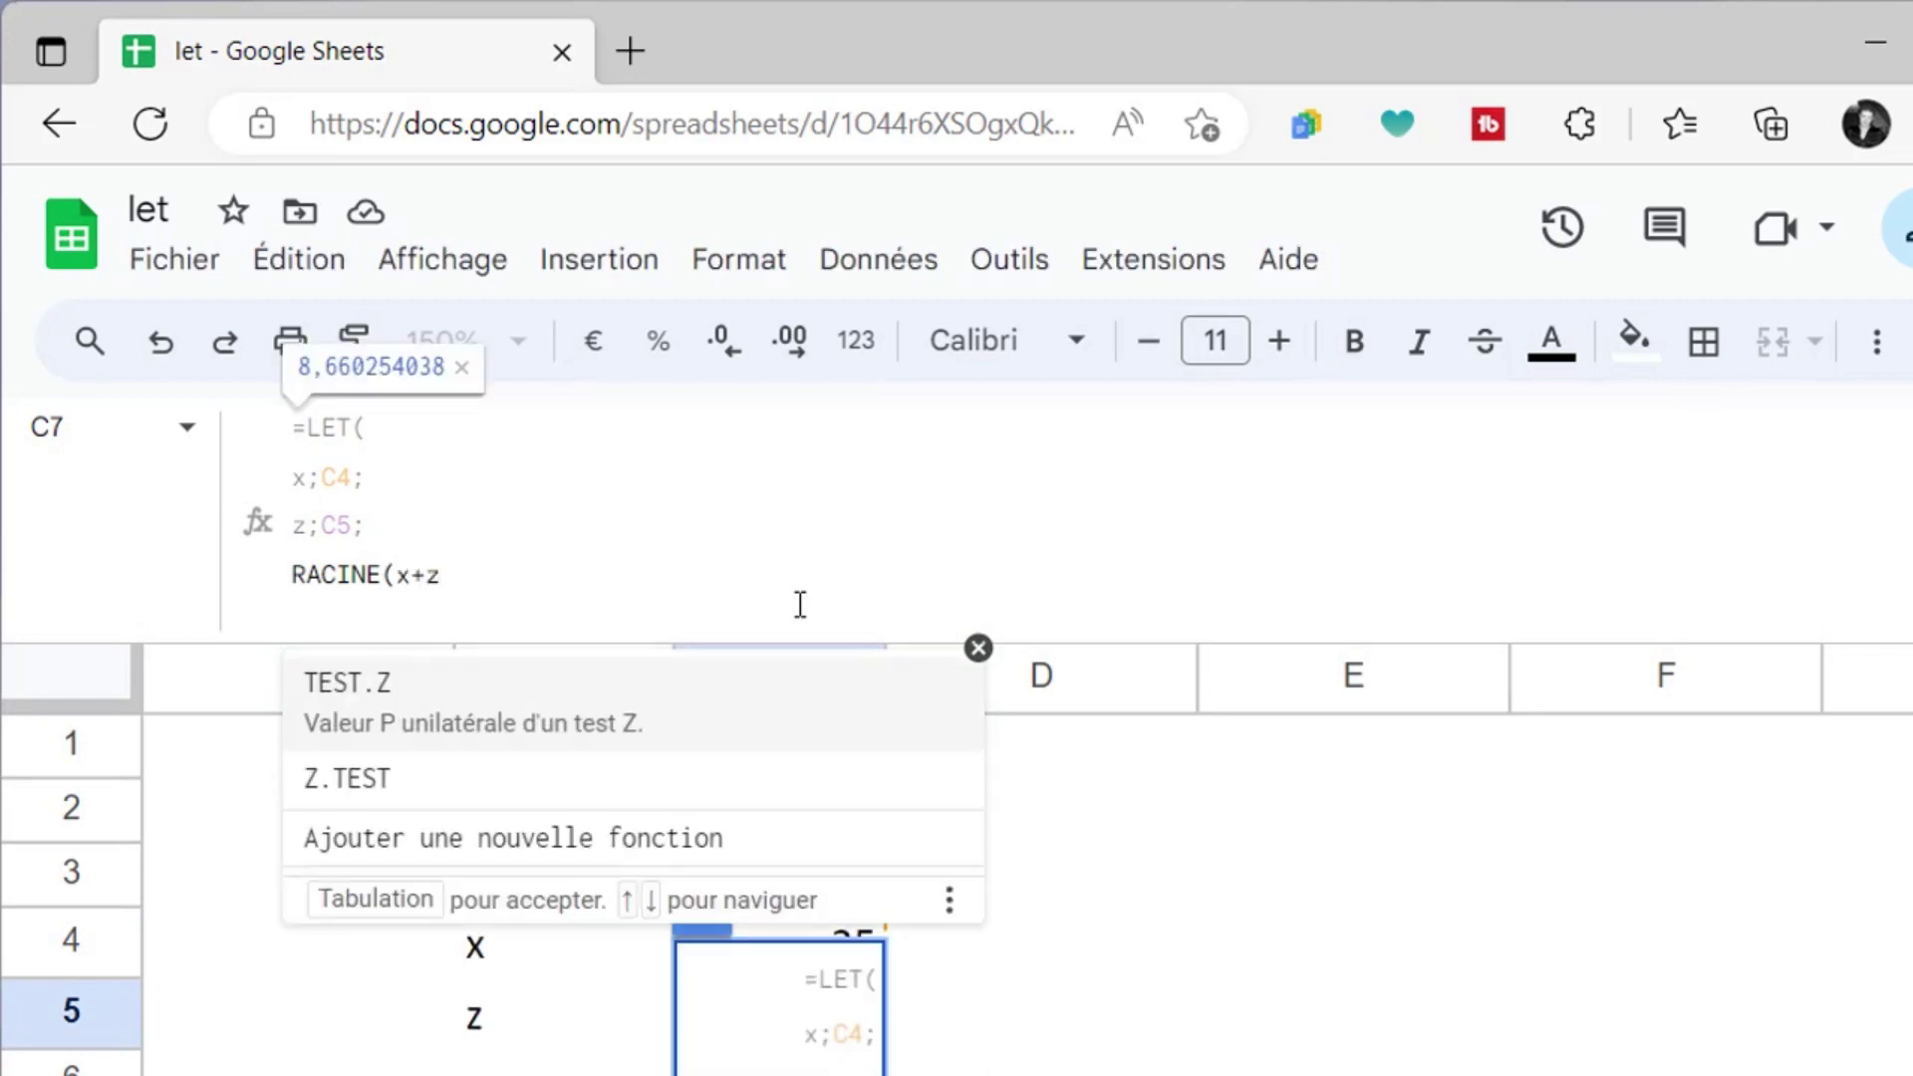
{"action": "type", "text": ")"}
{"action": "key", "text": "Return"}
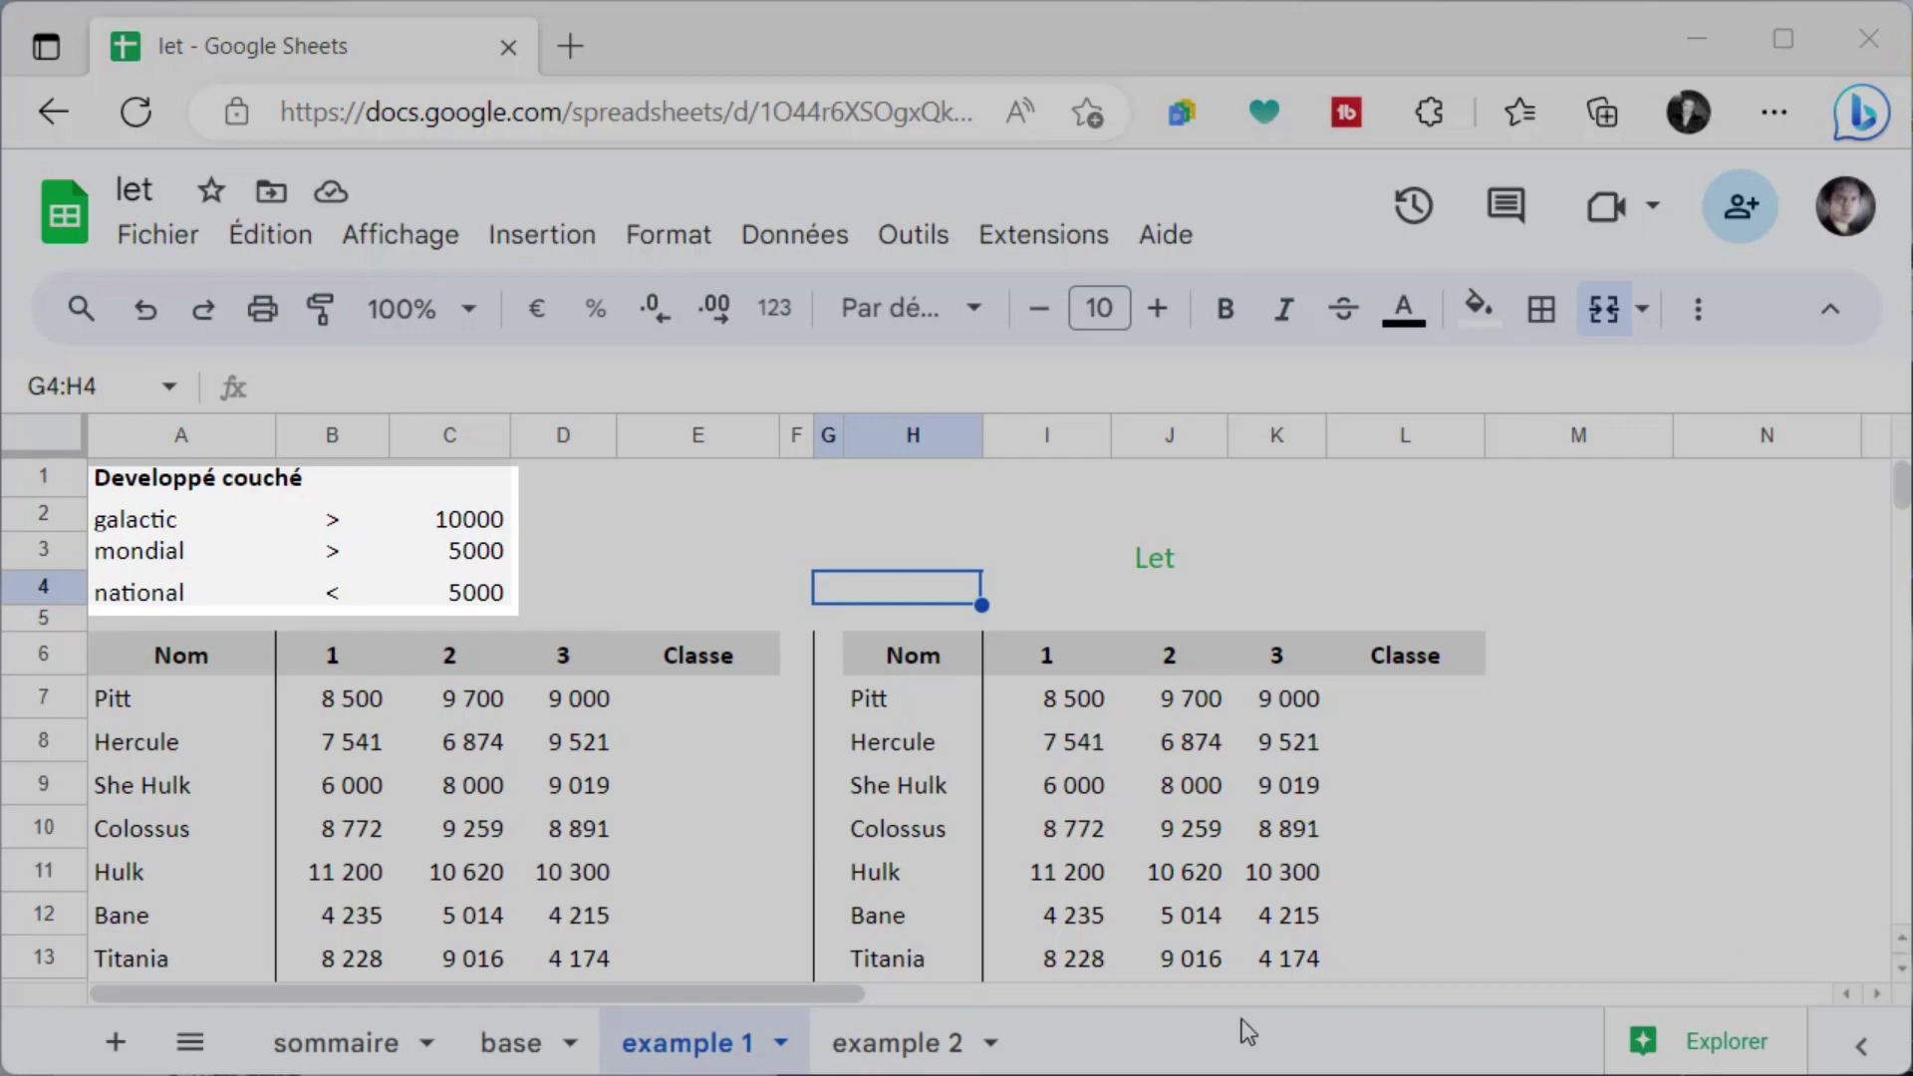
Start E7 with =IFS(MOYENNE(B7:D7)>C2;A2 for the galactic condition
{"action": "left_click", "coordinate": [734, 710]}
{"action": "type", "text": "="}
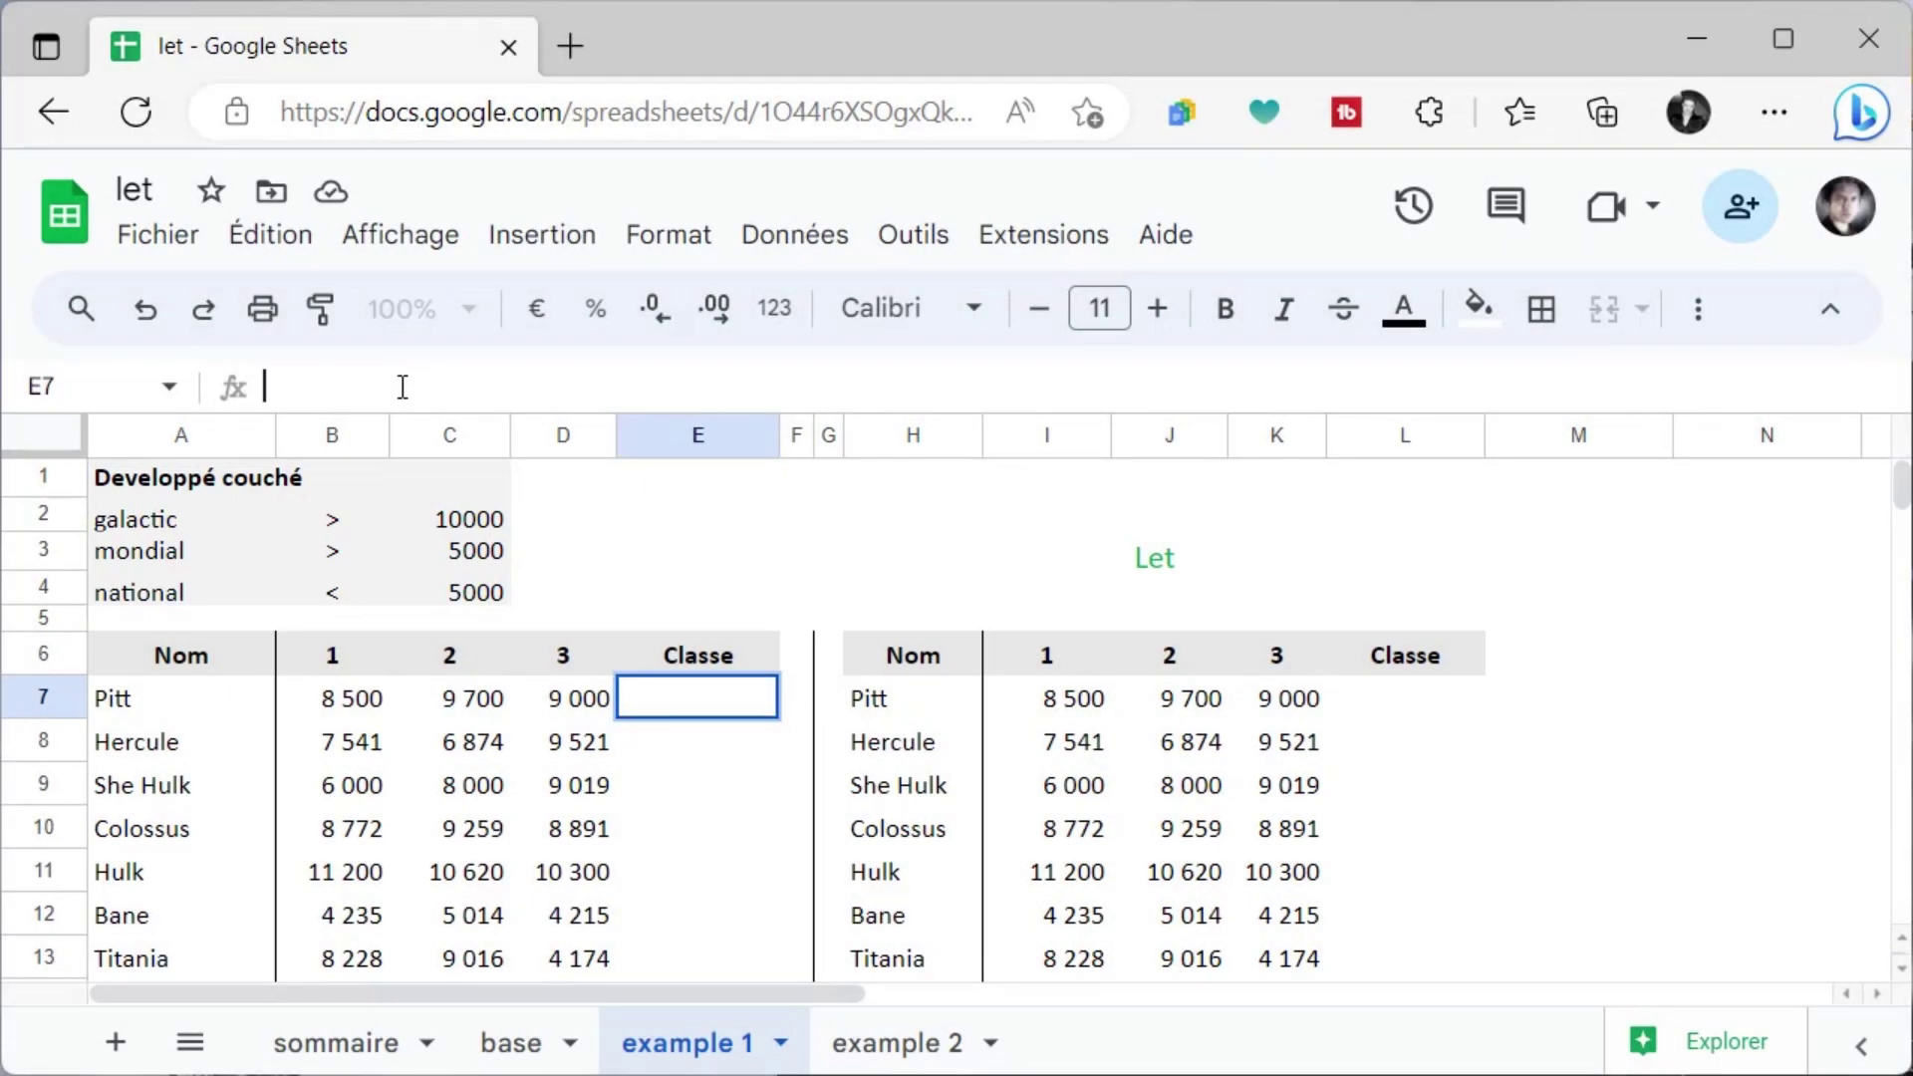
{"action": "type", "text": "if"}
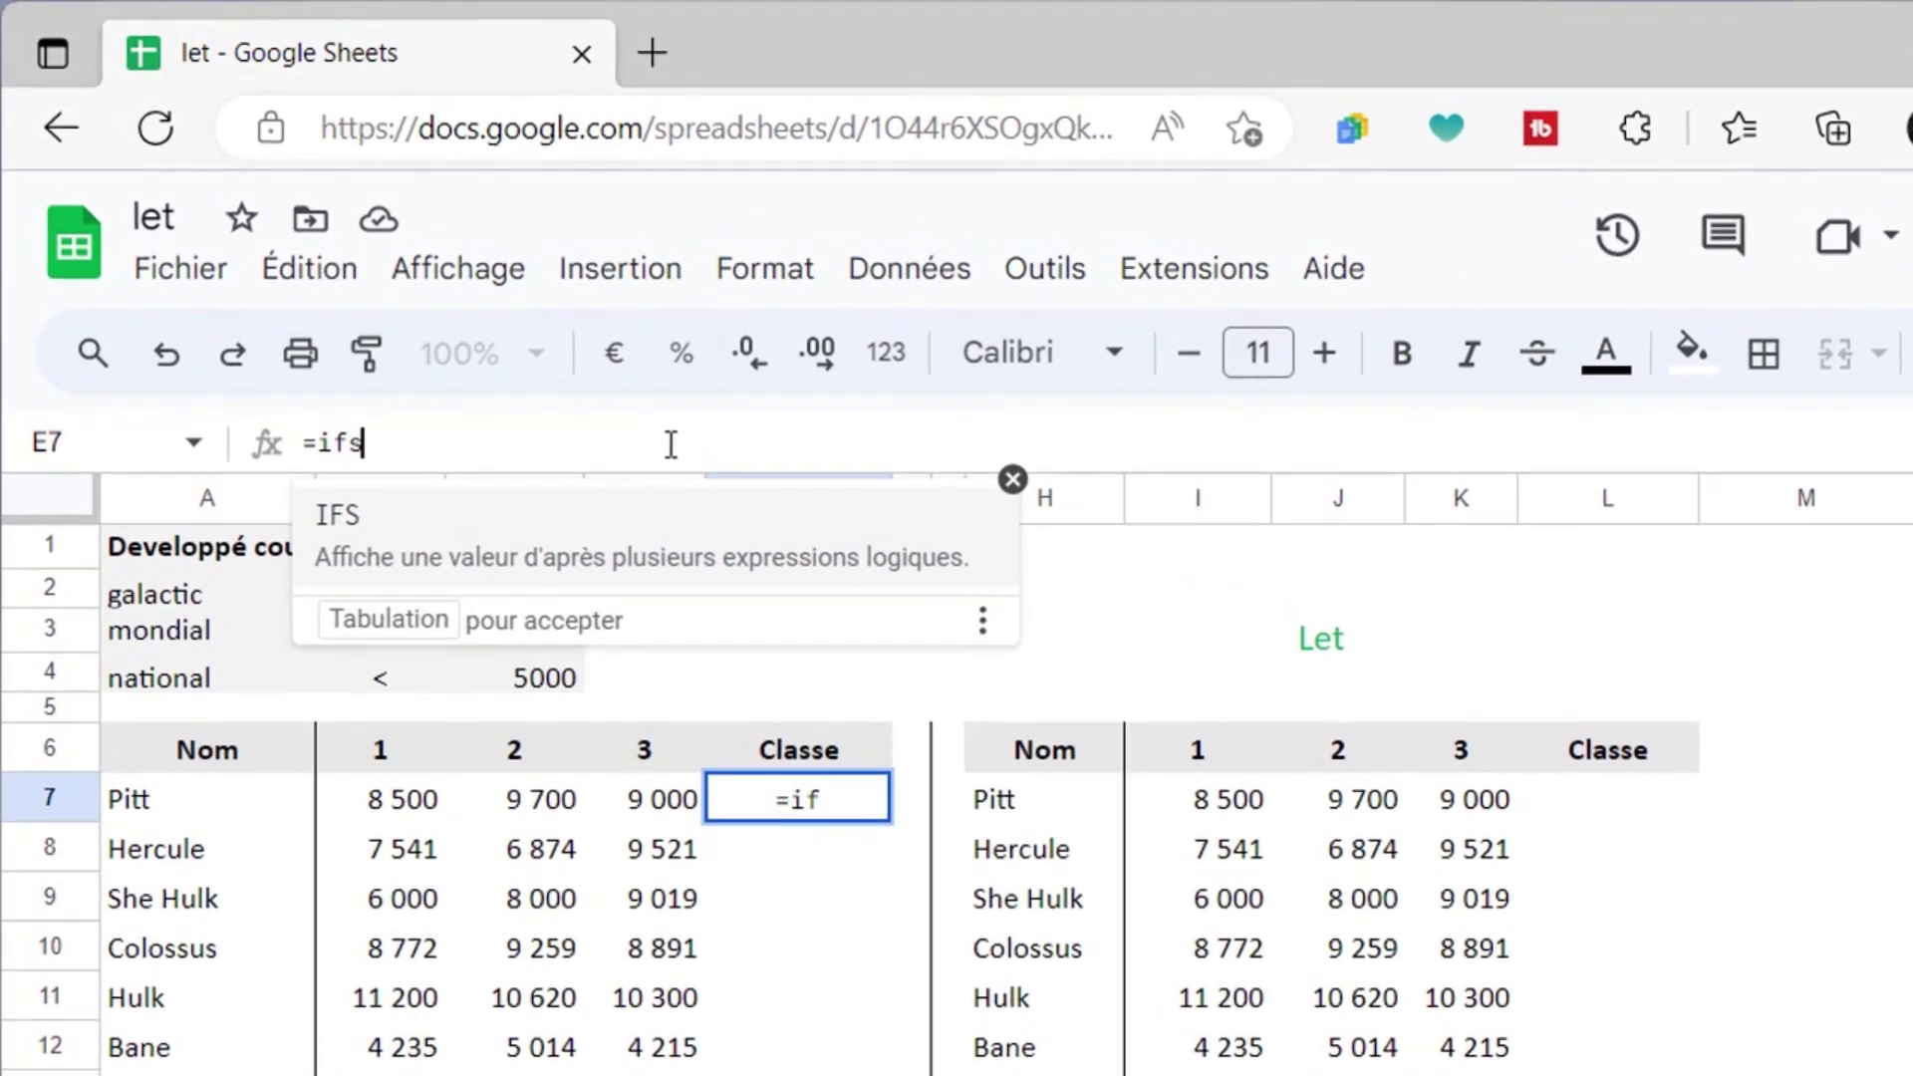
{"action": "type", "text": "s"}
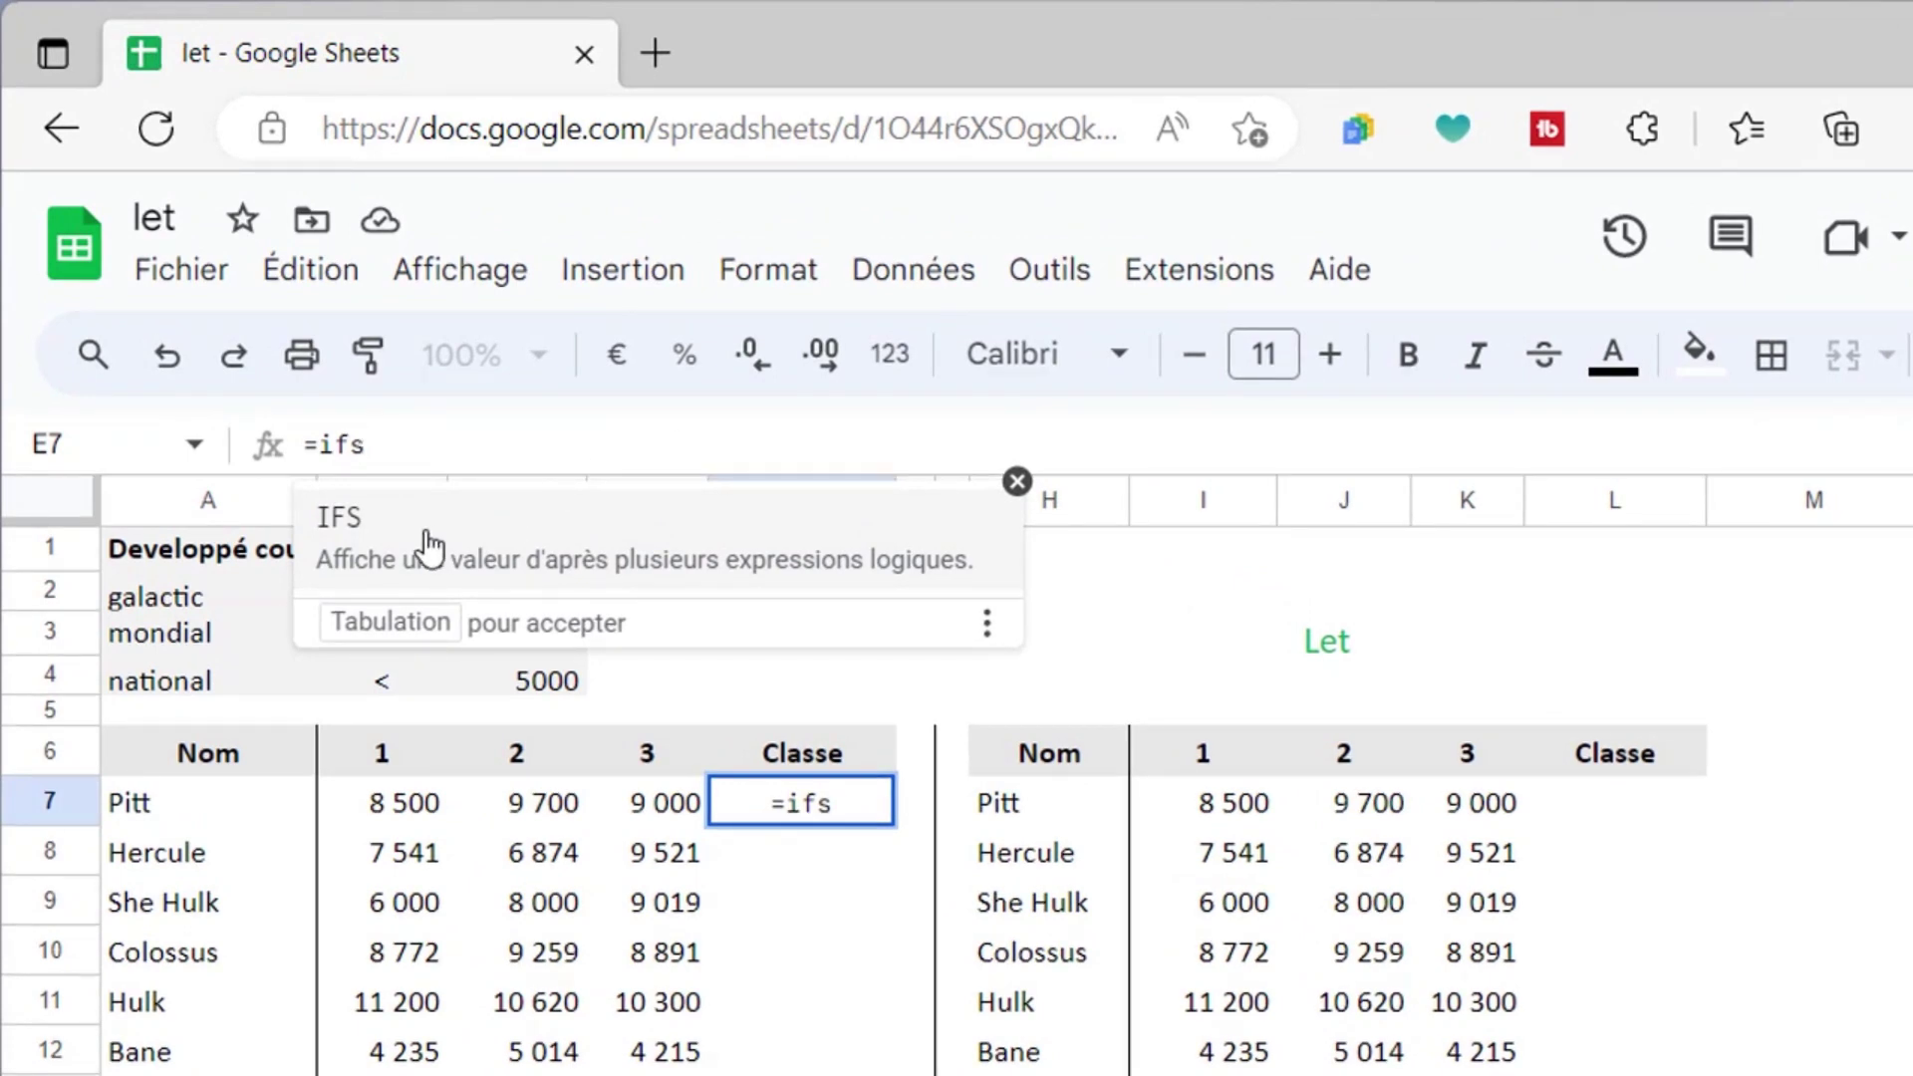
{"action": "left_click", "coordinate": [431, 549]}
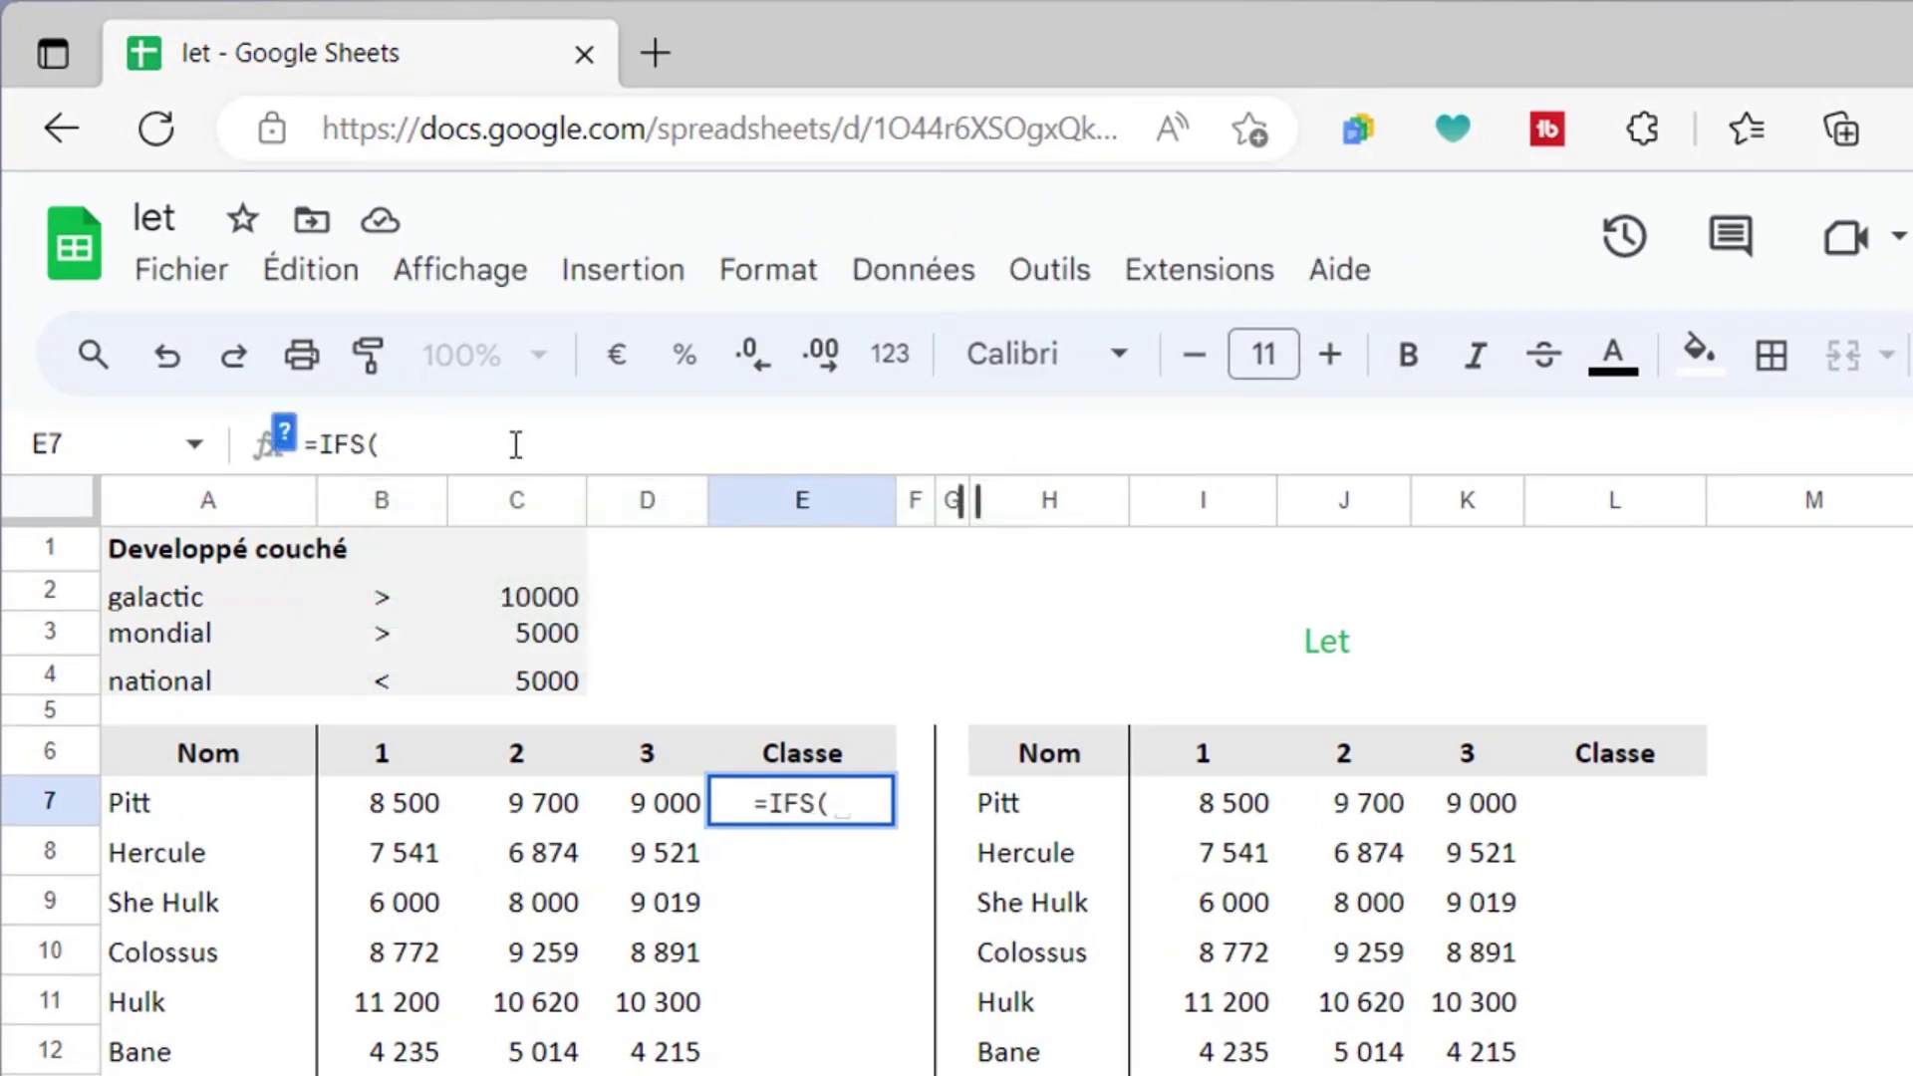
{"action": "type", "text": "moye"}
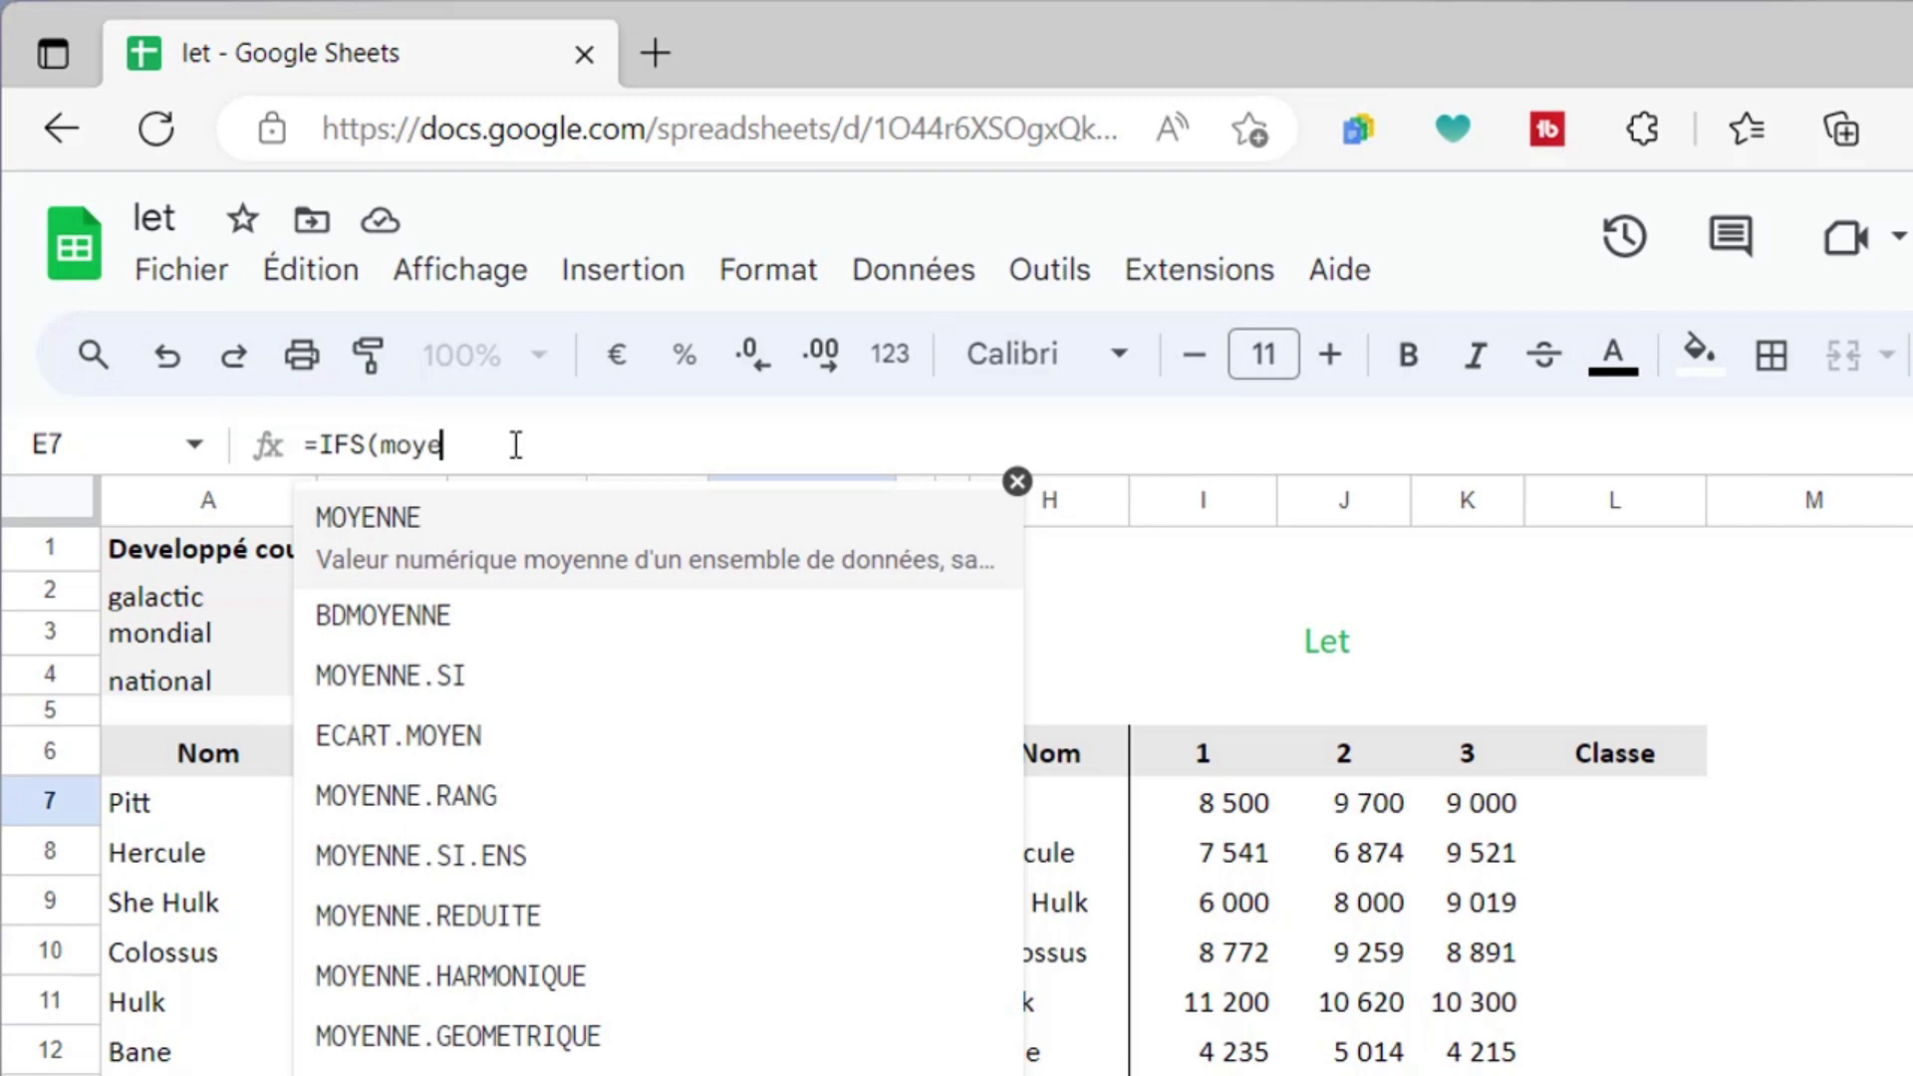
{"action": "type", "text": "nne("}
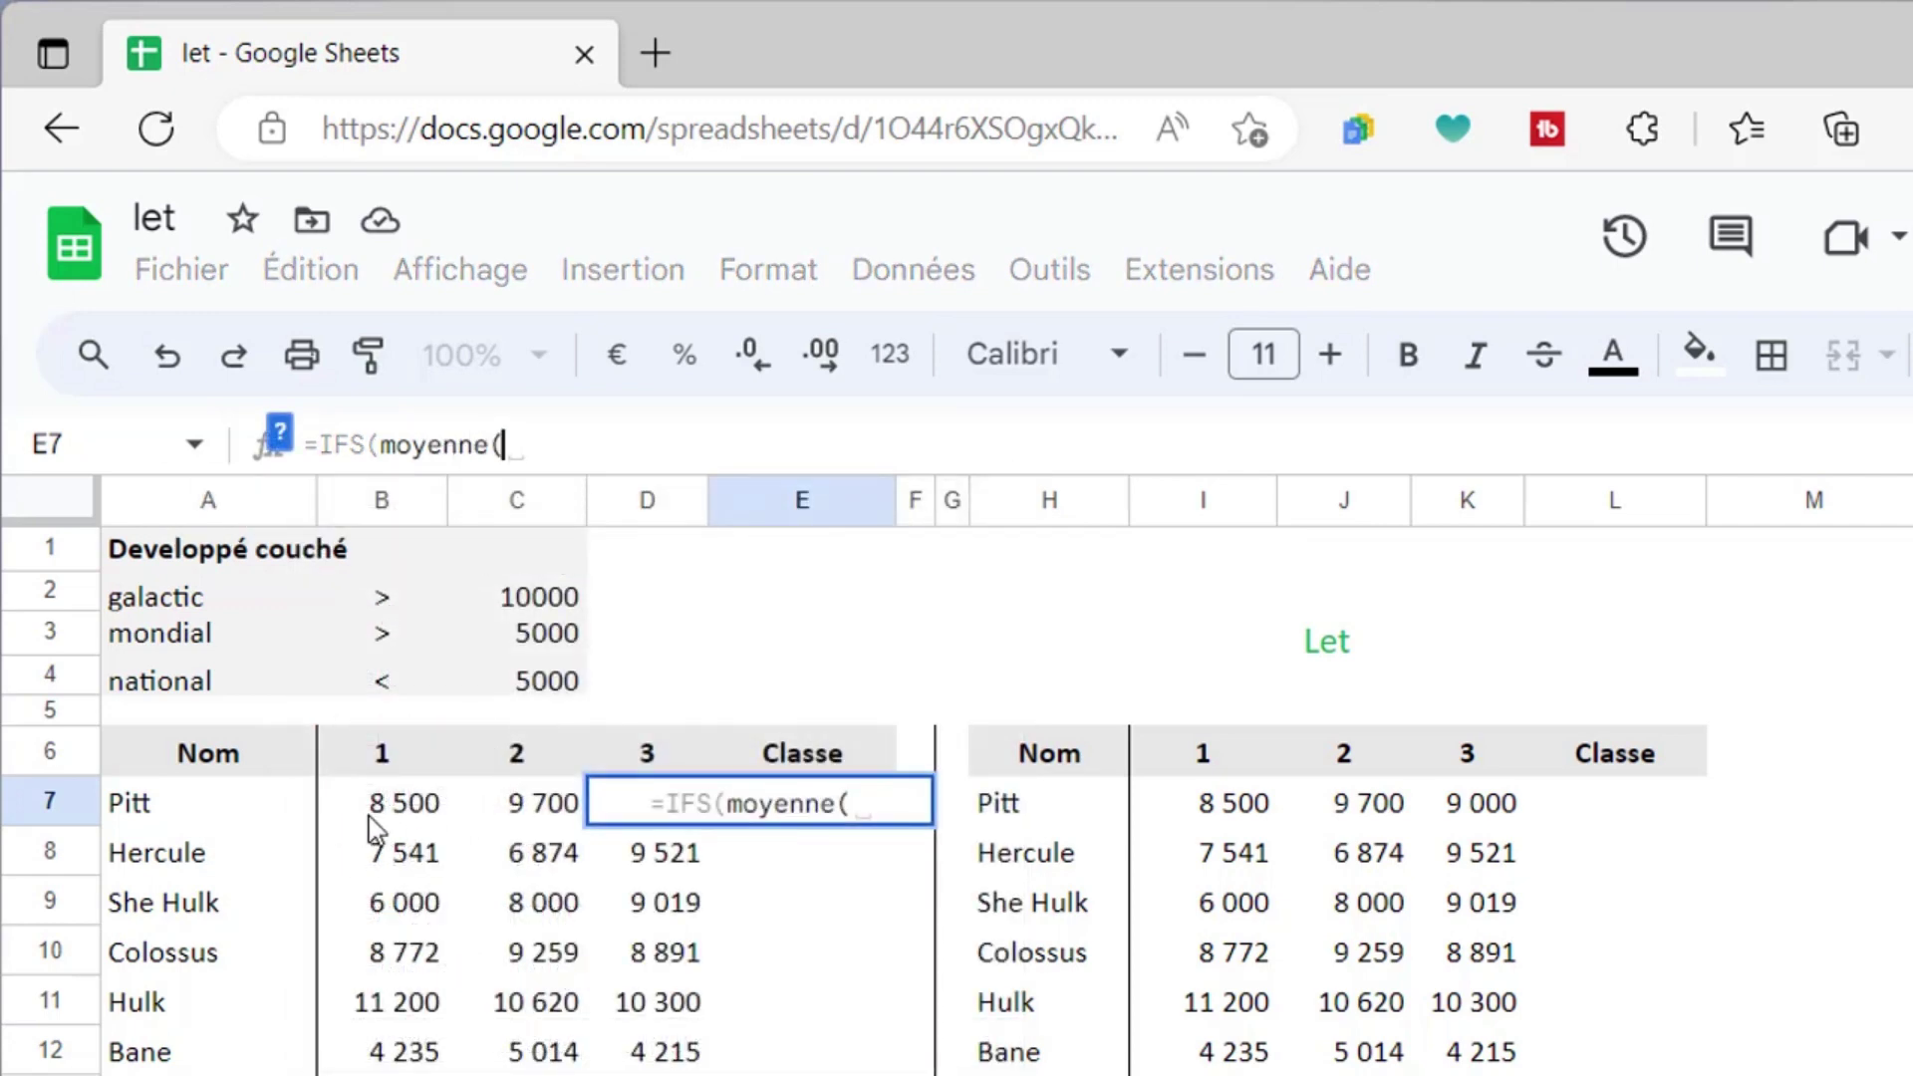
{"action": "left_click", "coordinate": [374, 825]}
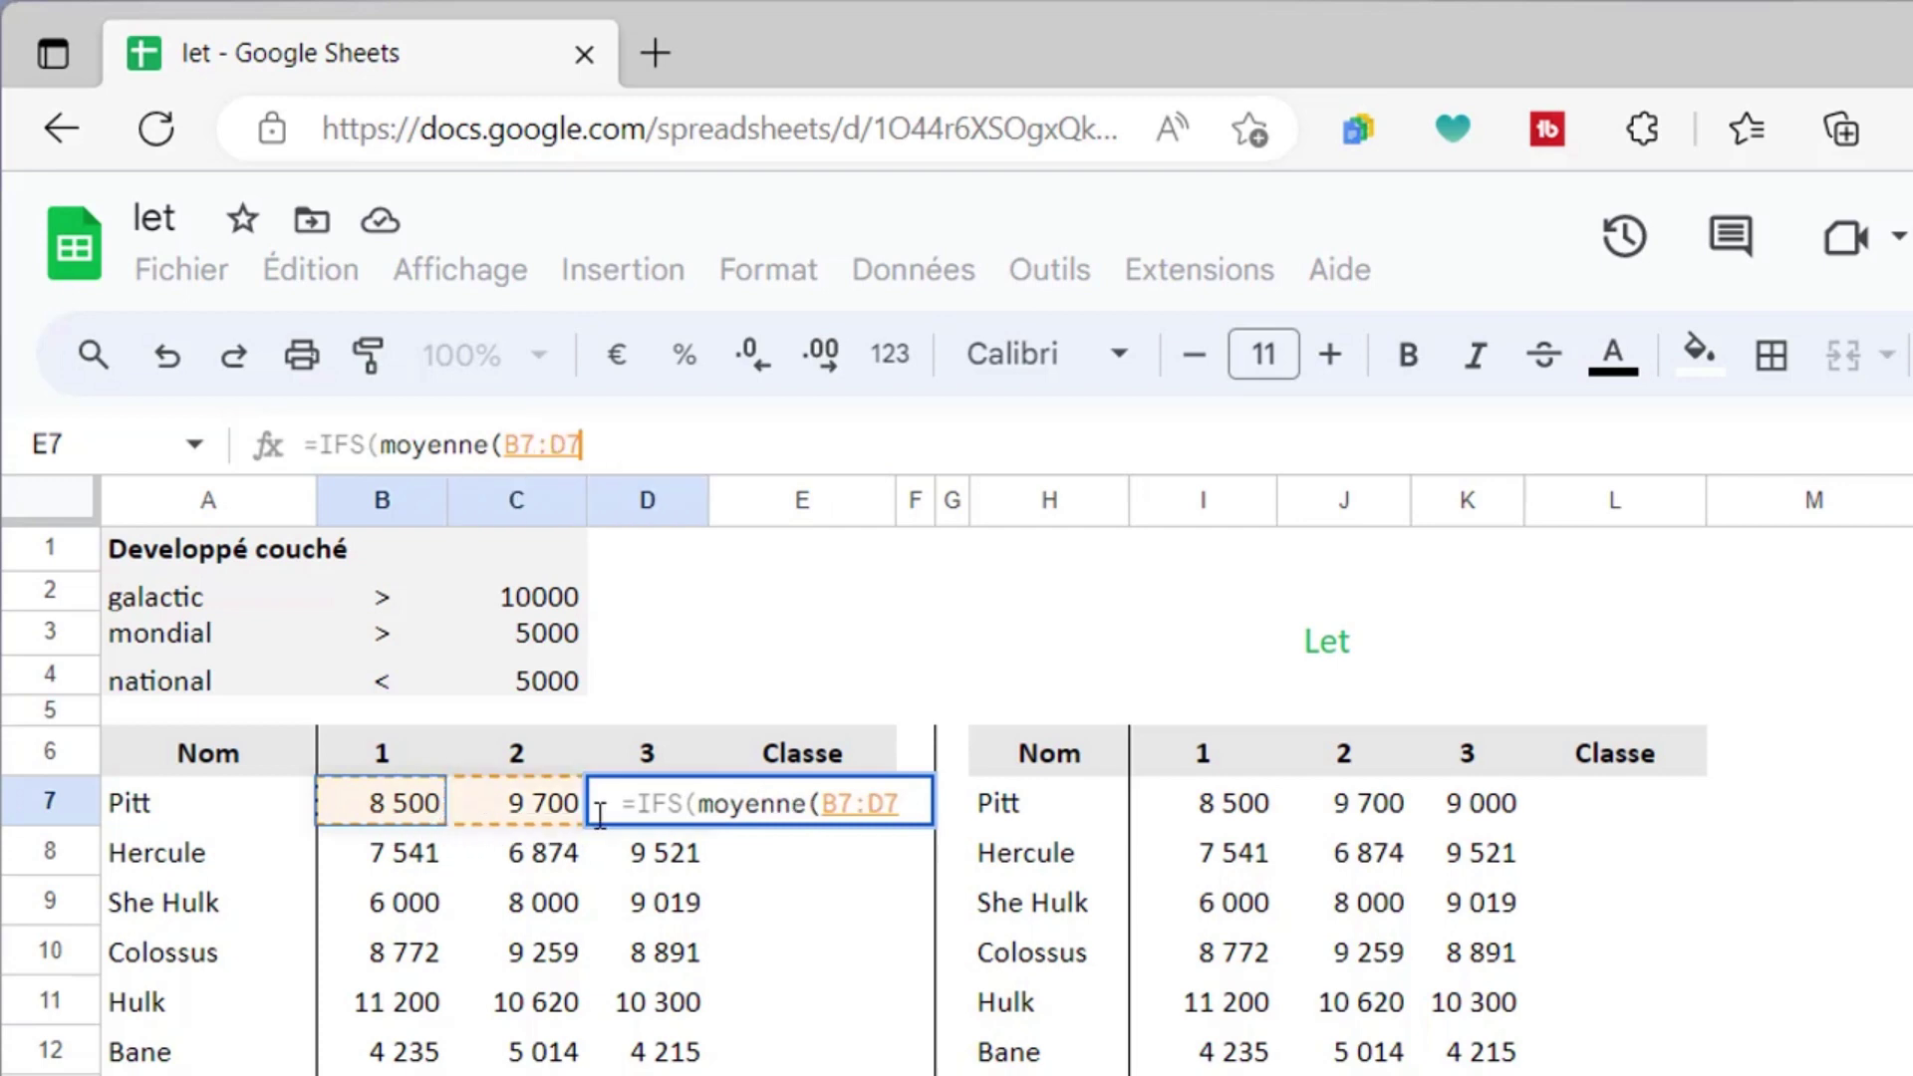
{"action": "left_click_drag", "start_coordinate": [374, 825], "coordinate": [618, 815]}
{"action": "type", "text": ")"}
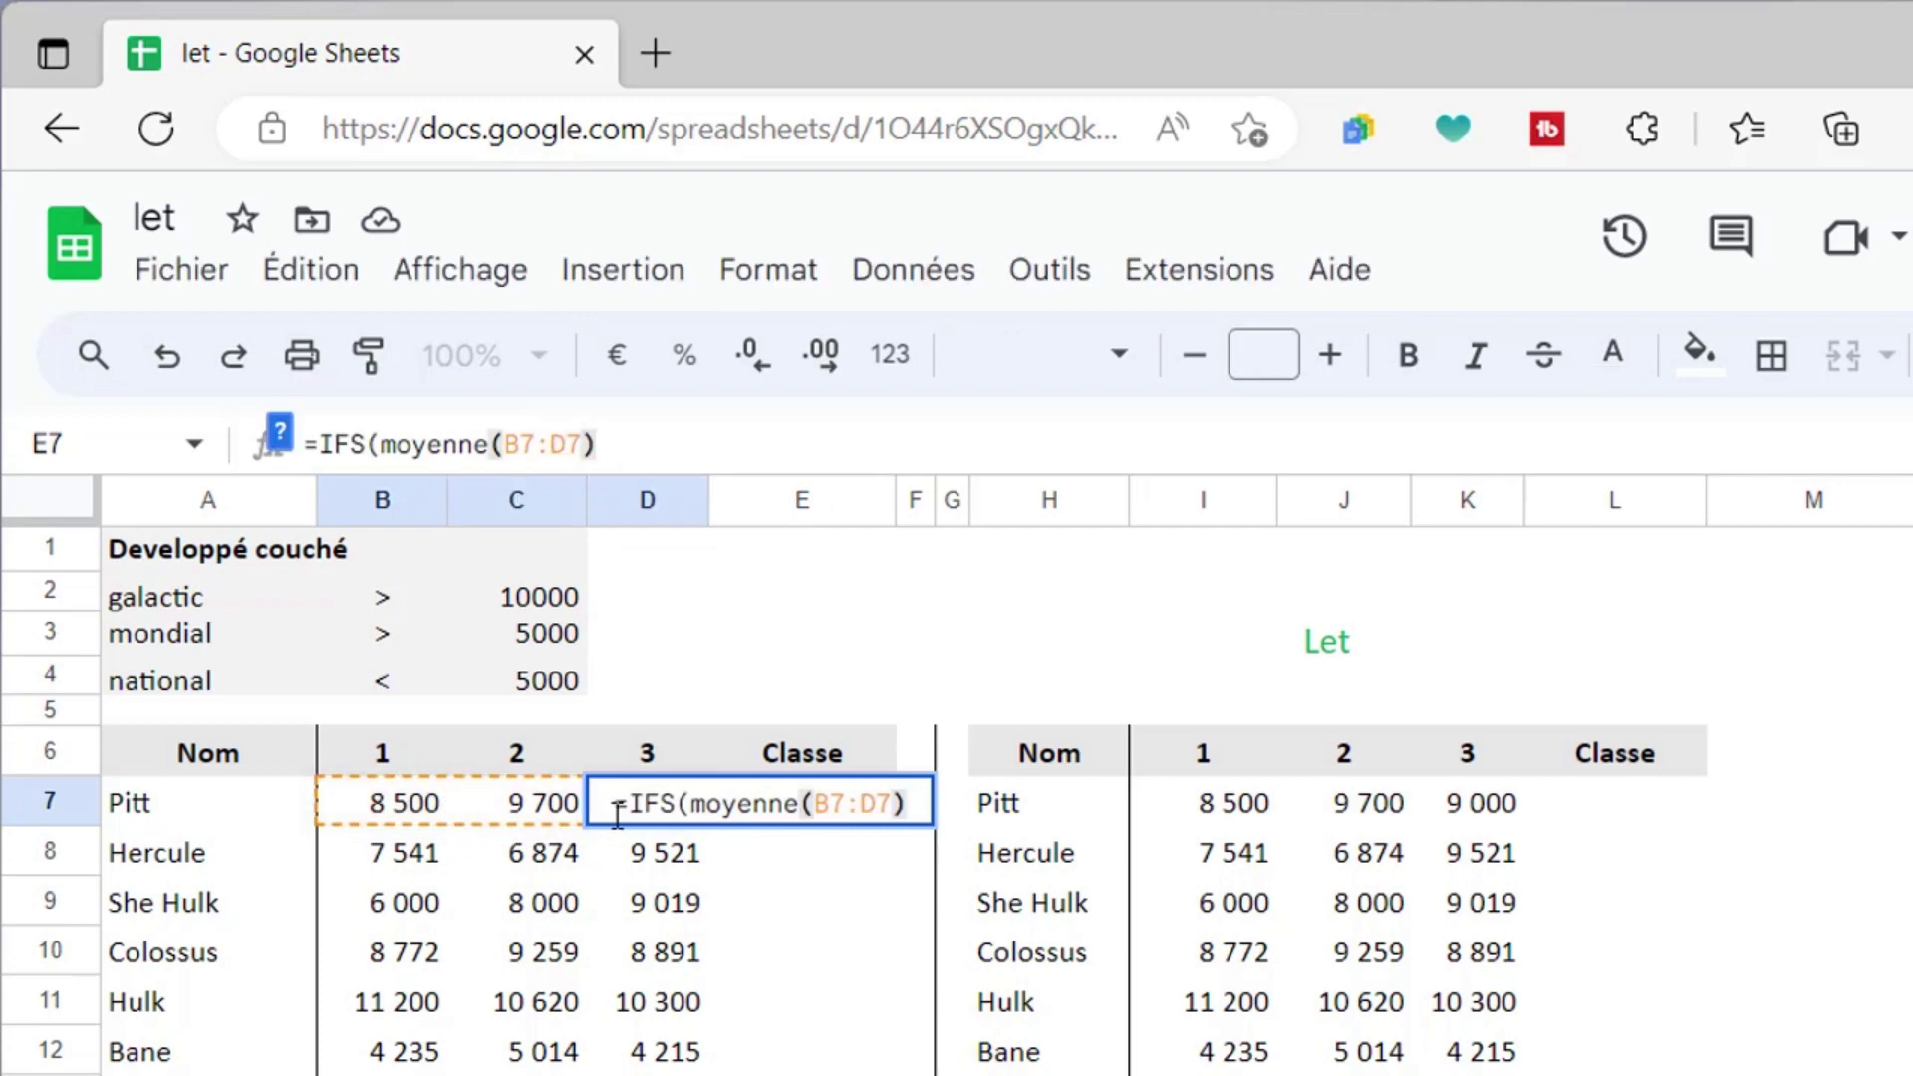
{"action": "type", "text": ">"}
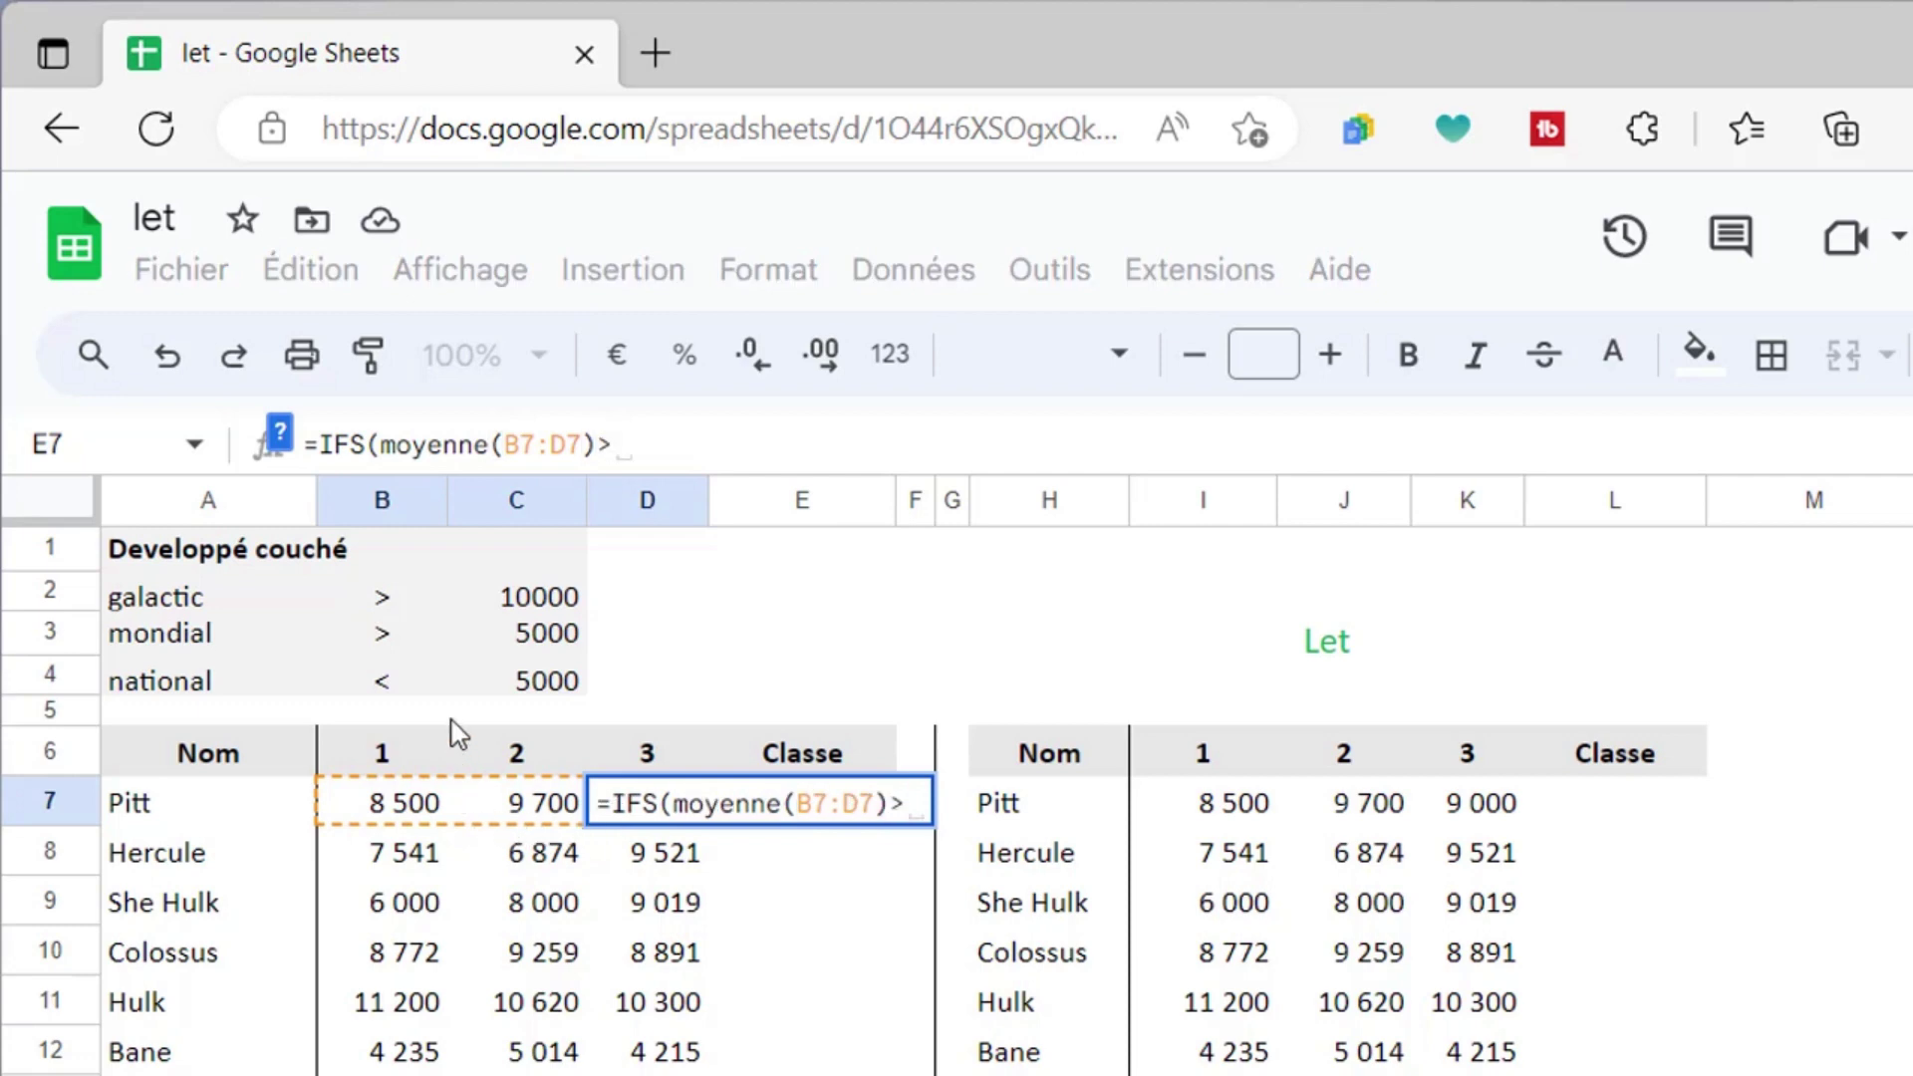
{"action": "left_click", "coordinate": [498, 603]}
{"action": "type", "text": ";"}
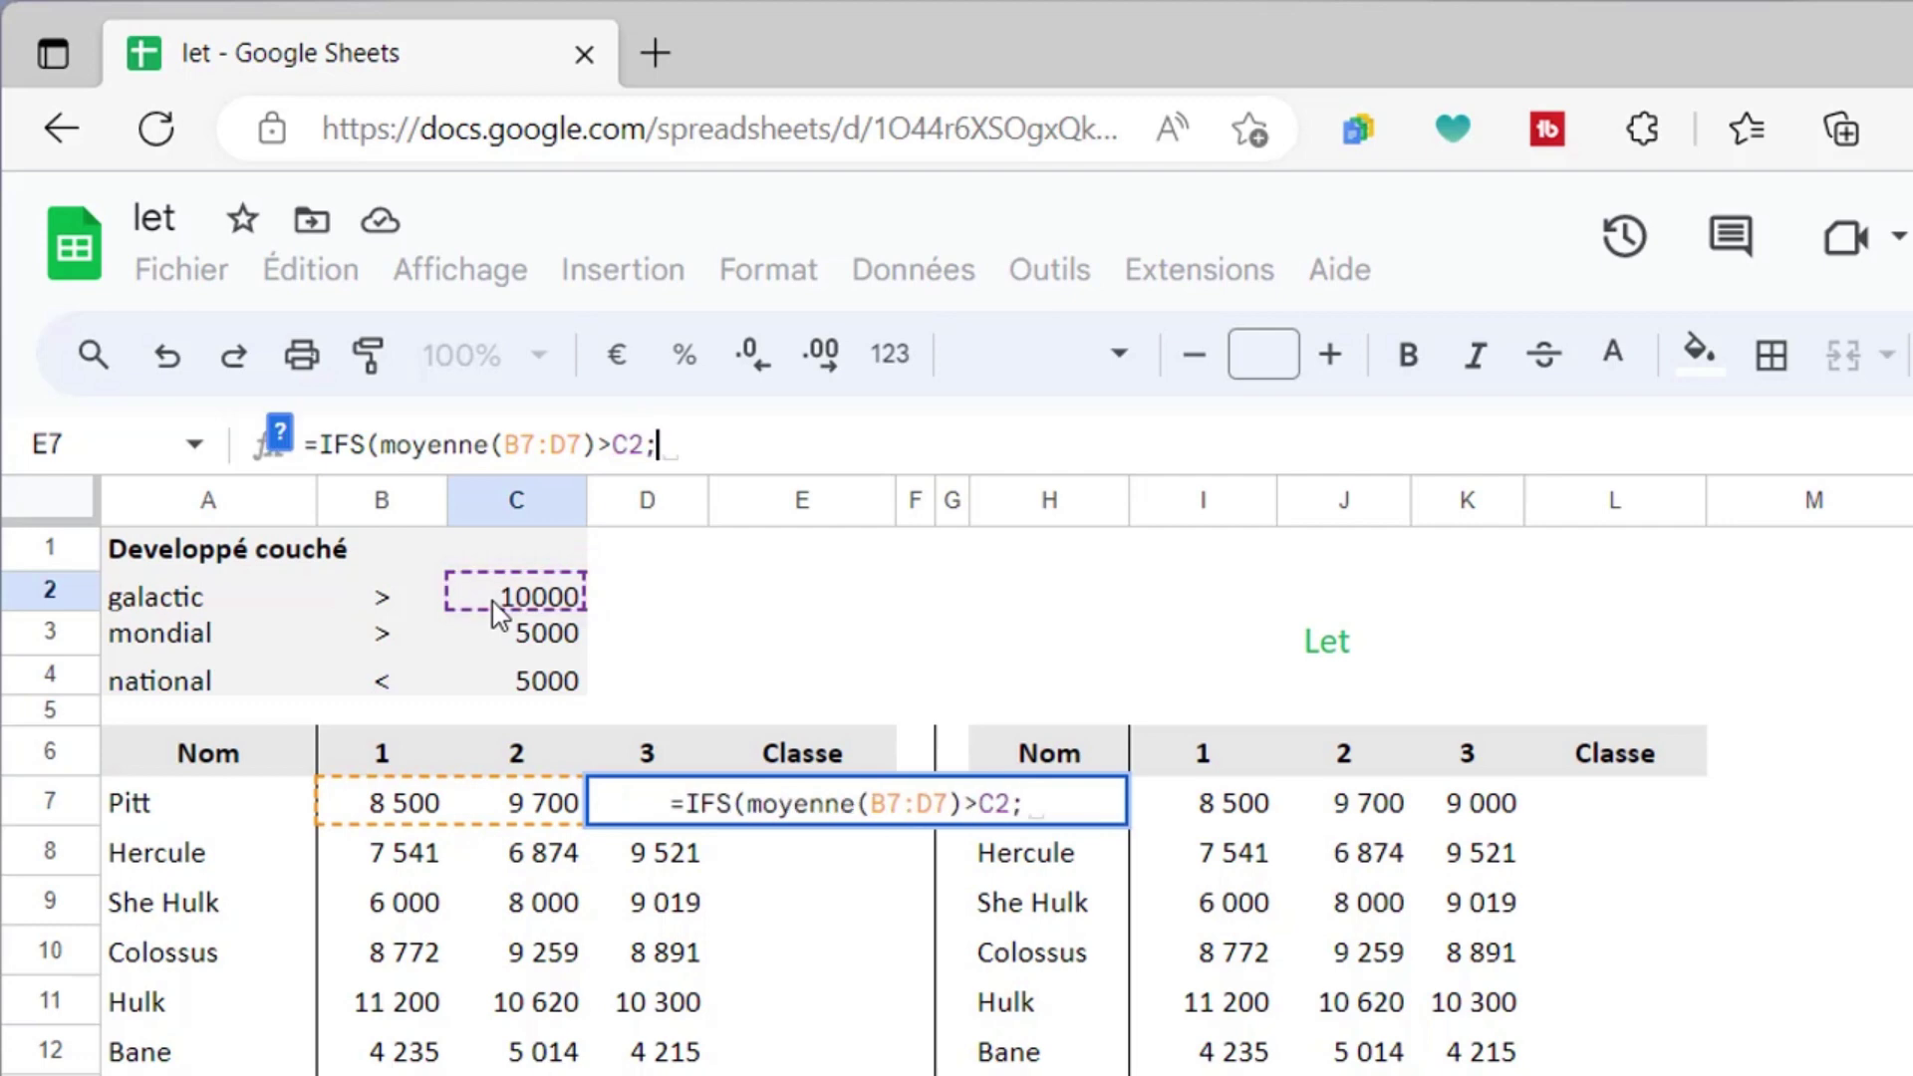
{"action": "left_click", "coordinate": [160, 598]}
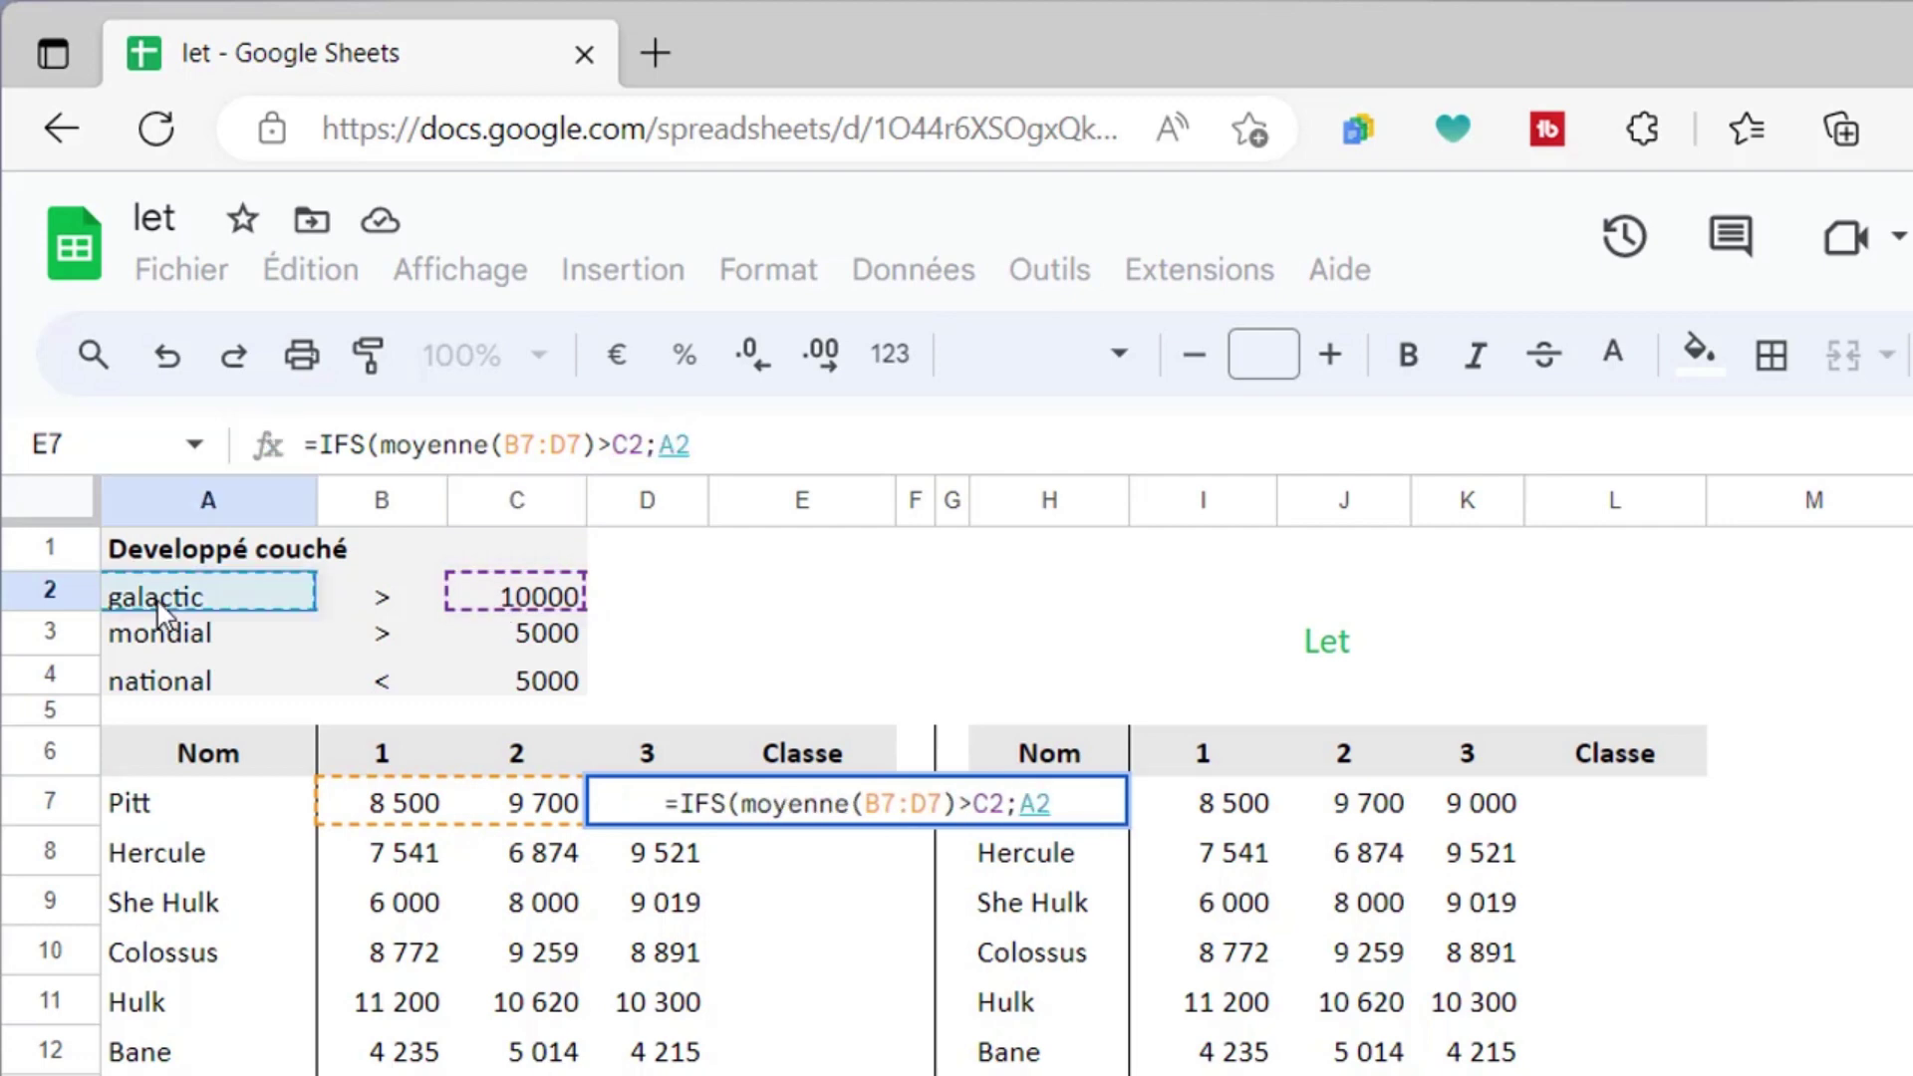
Add the mondial condition >C3;A3 and the national condition <C4;A4 to the IFS
{"action": "type", "text": ";"}
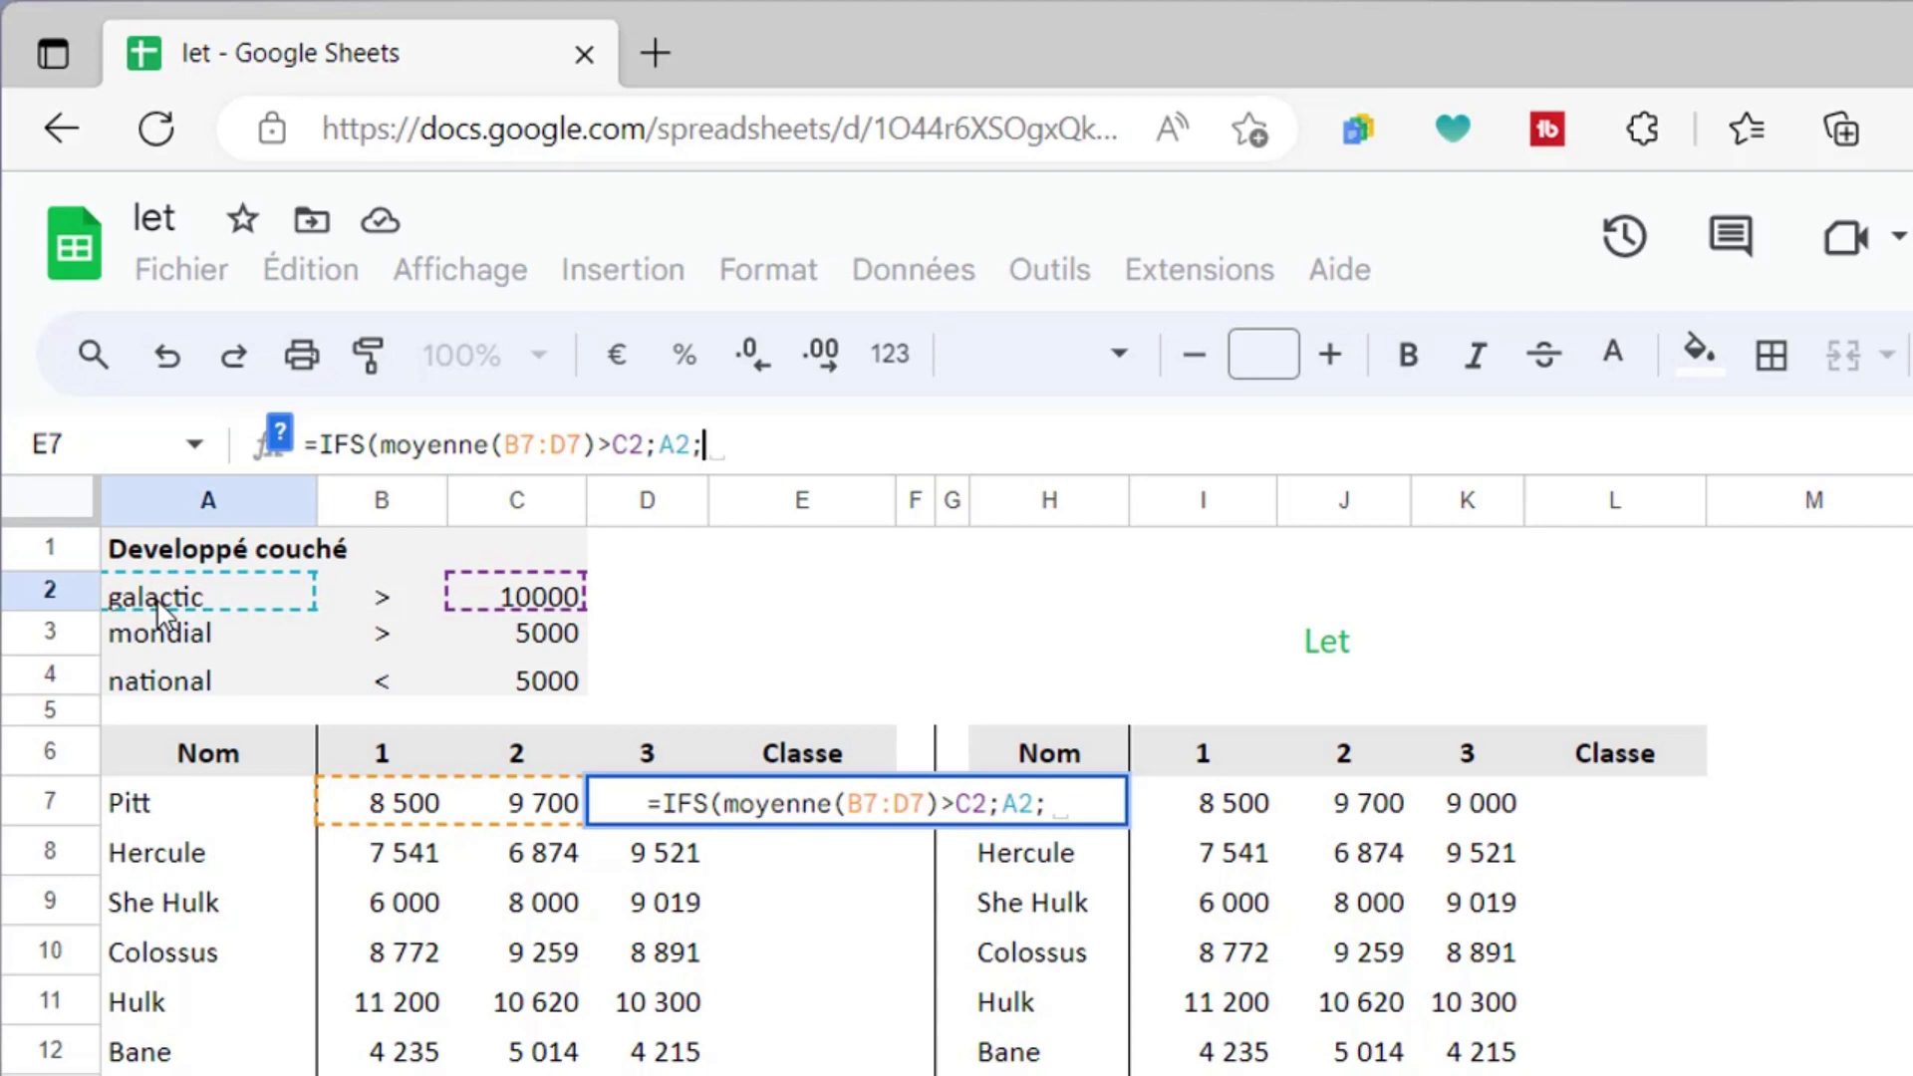
{"action": "type", "text": "moyenne(B7:D7)"}
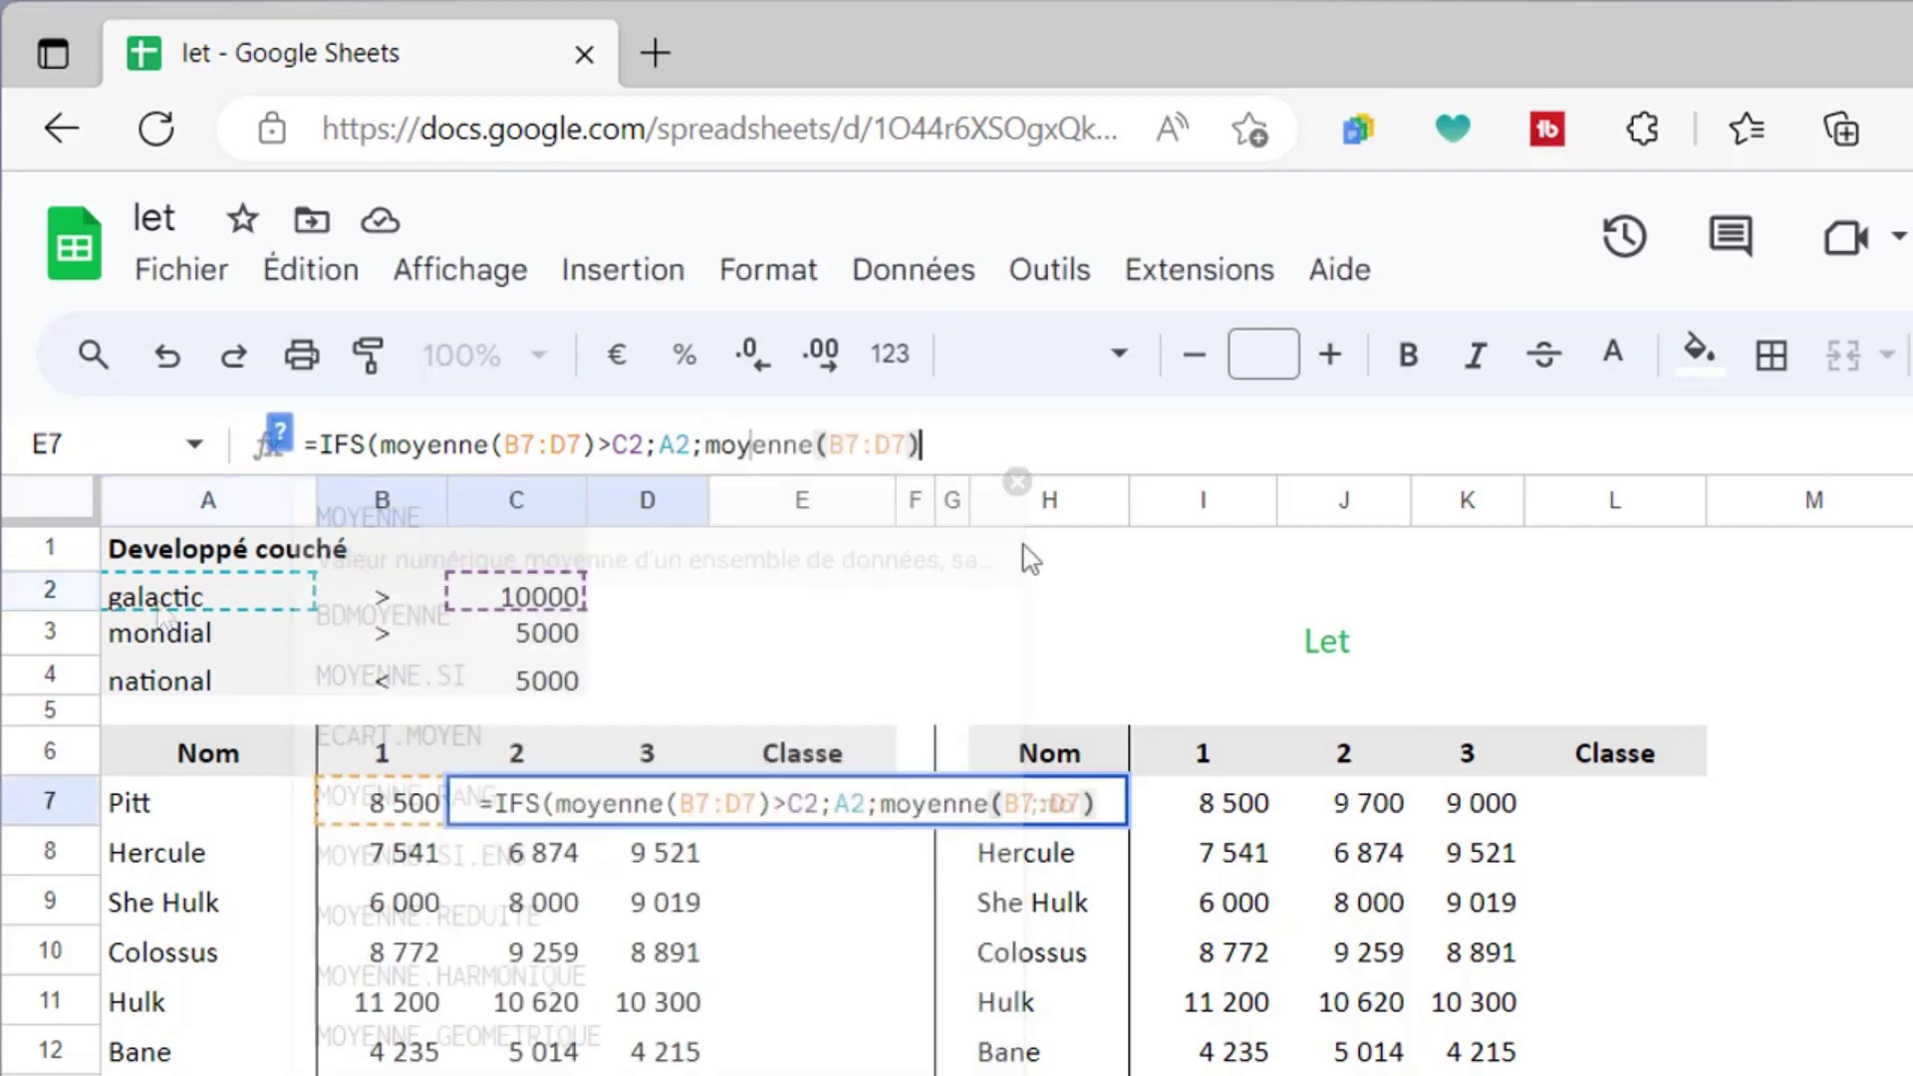
{"action": "type", "text": ">"}
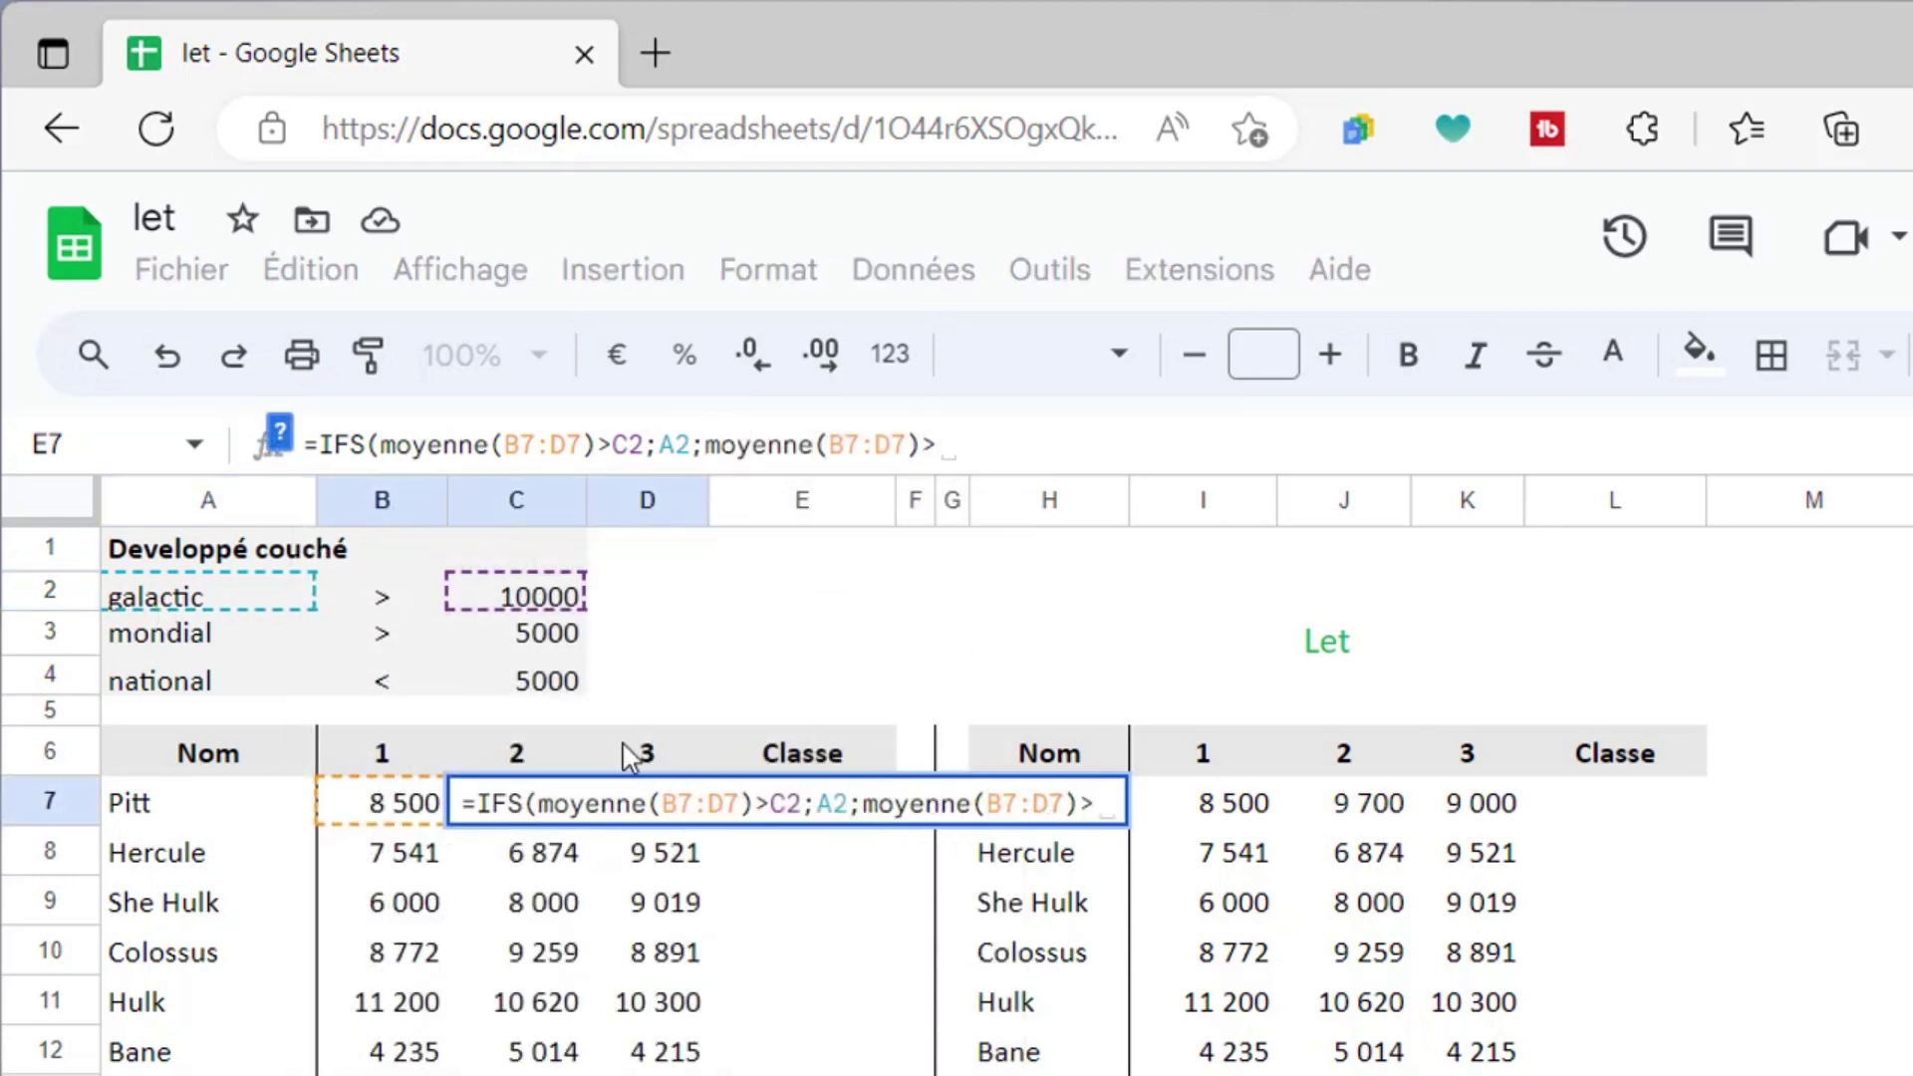
{"action": "left_click", "coordinate": [540, 646]}
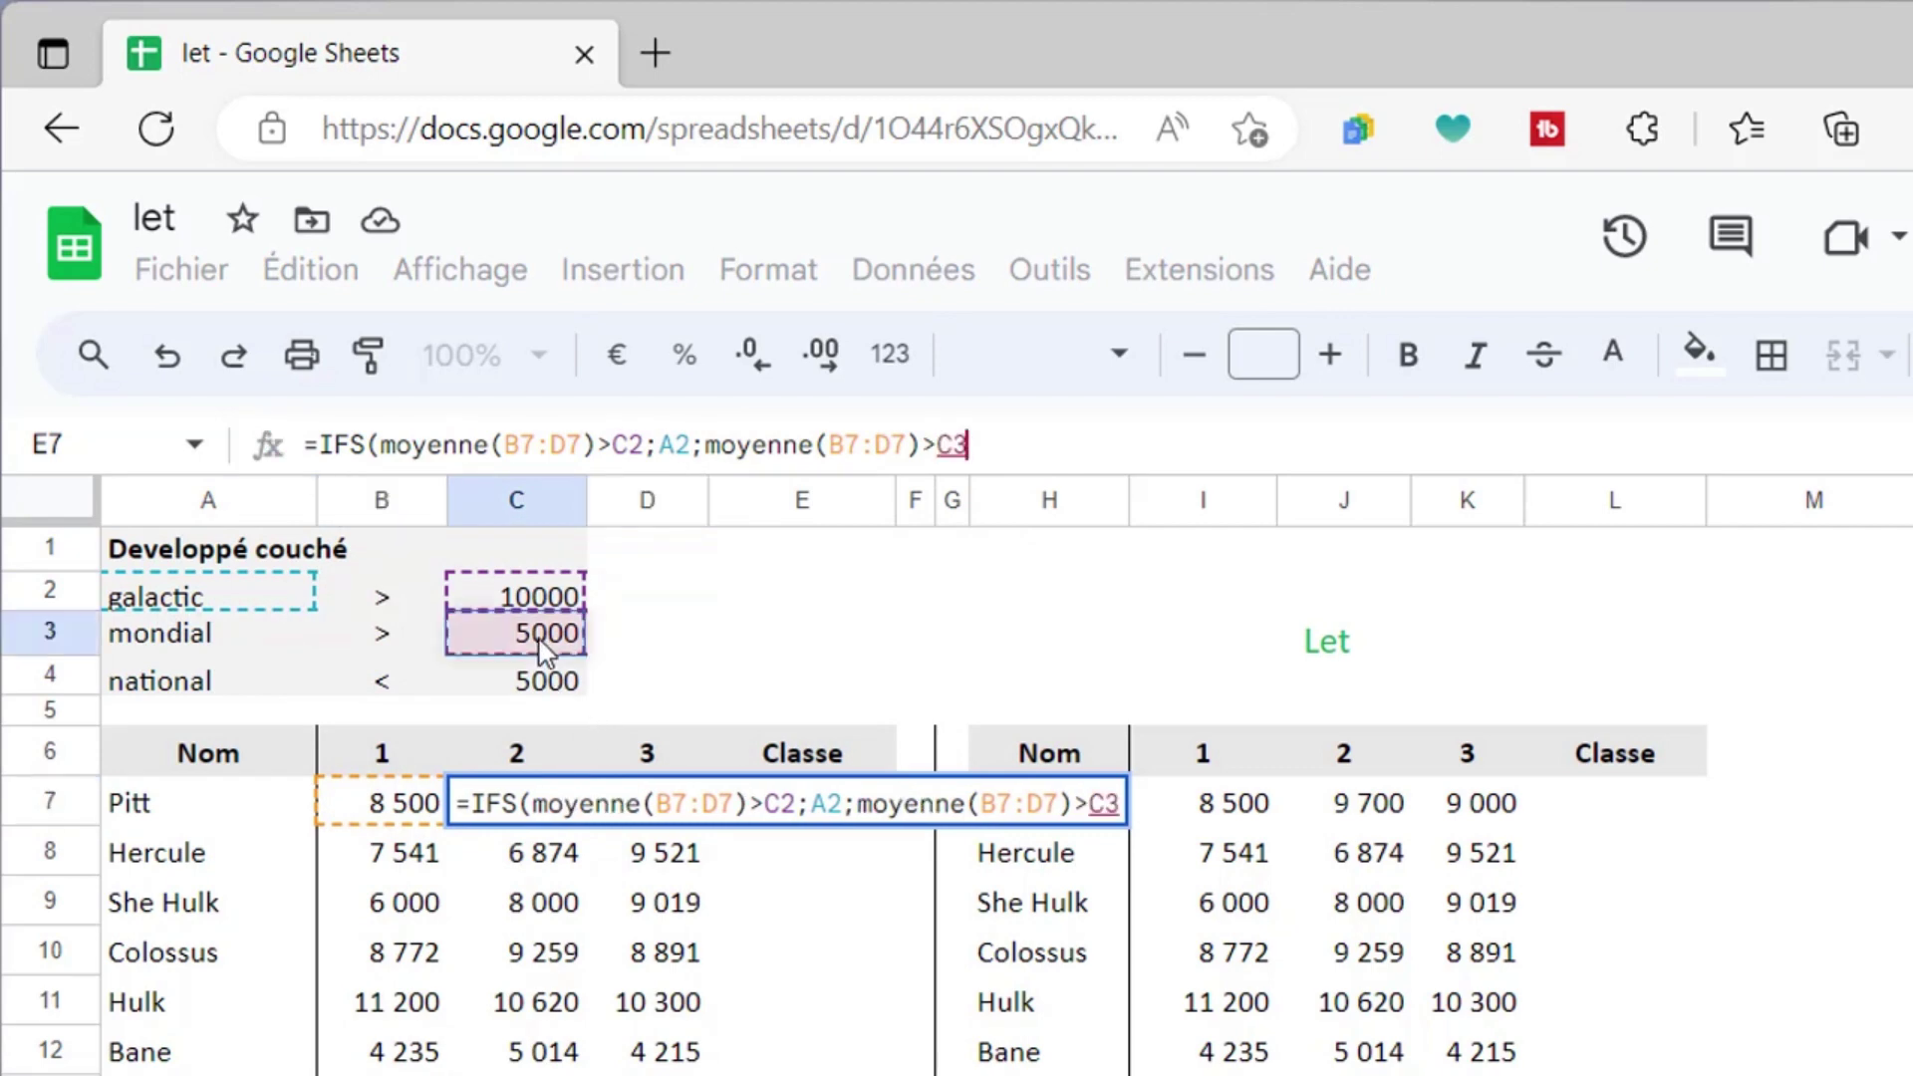
{"action": "type", "text": ";"}
{"action": "left_click", "coordinate": [196, 646]}
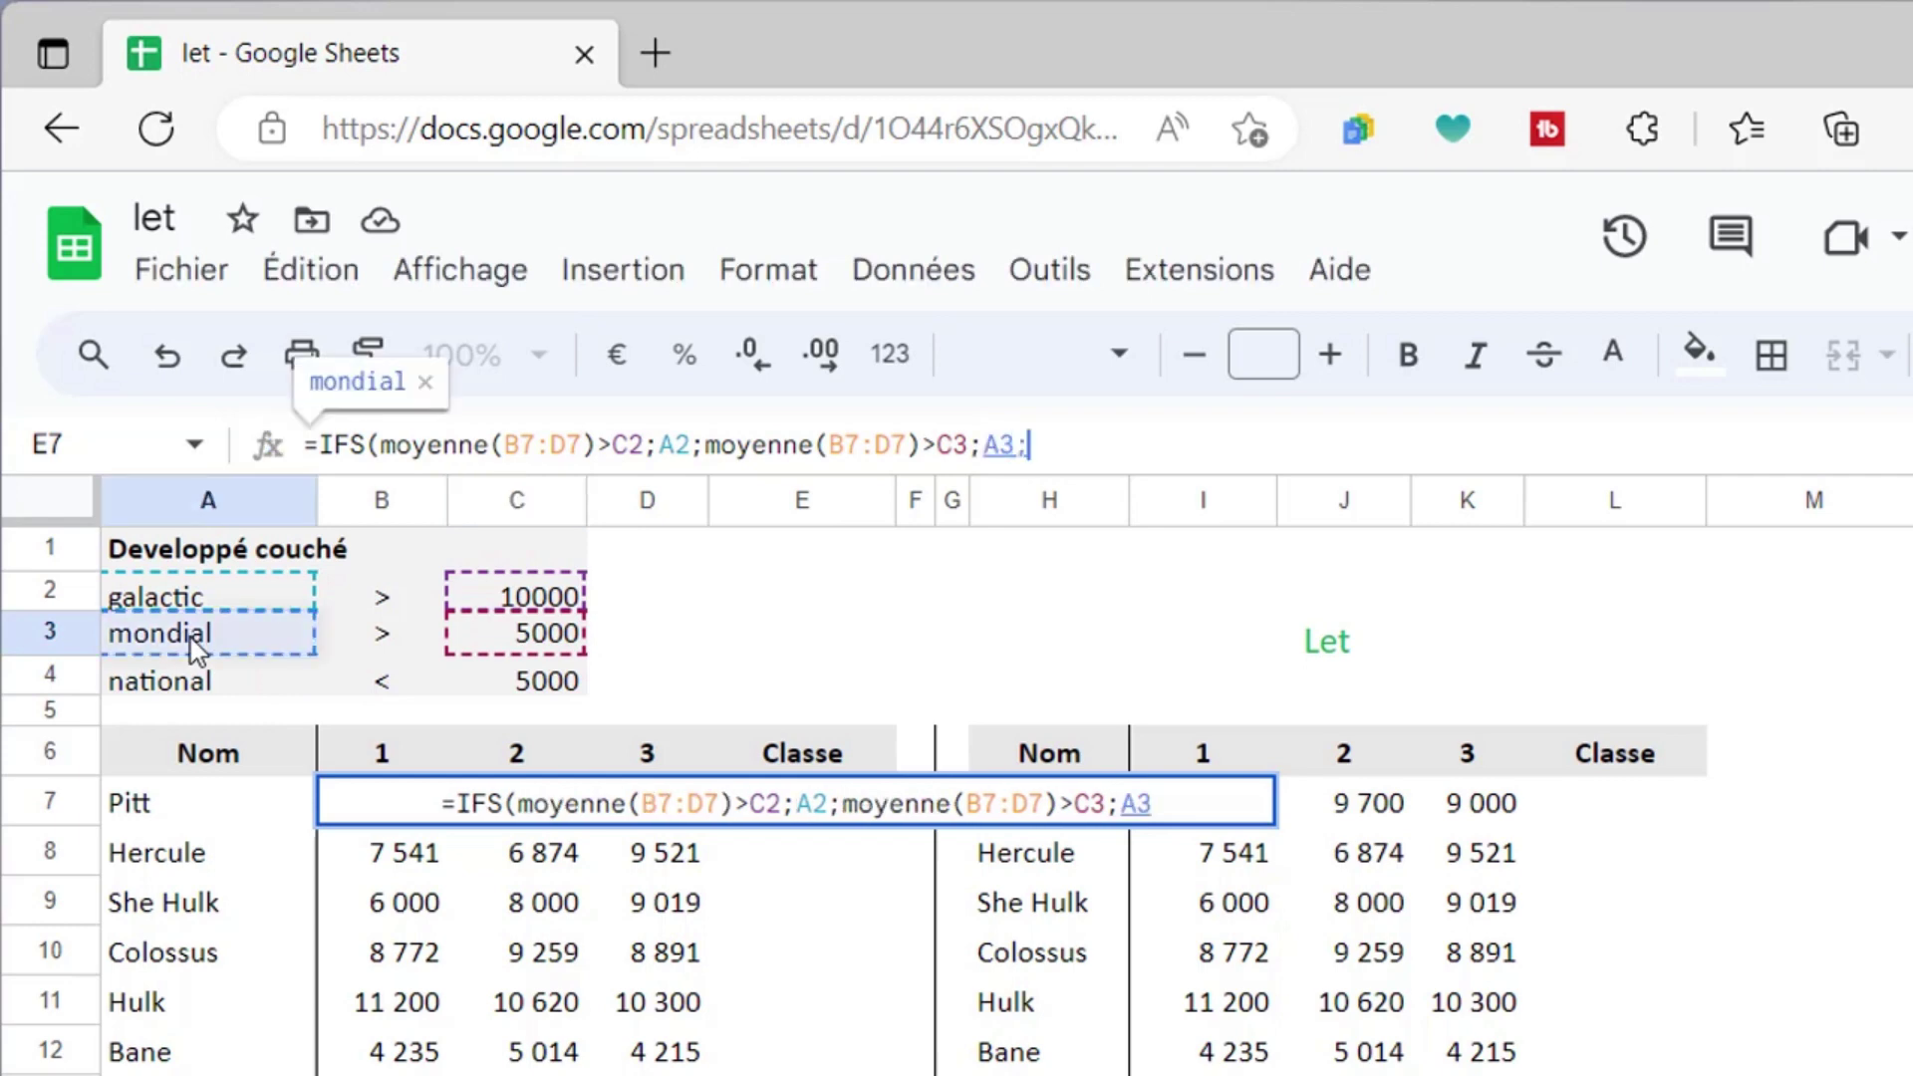
{"action": "type", "text": ";"}
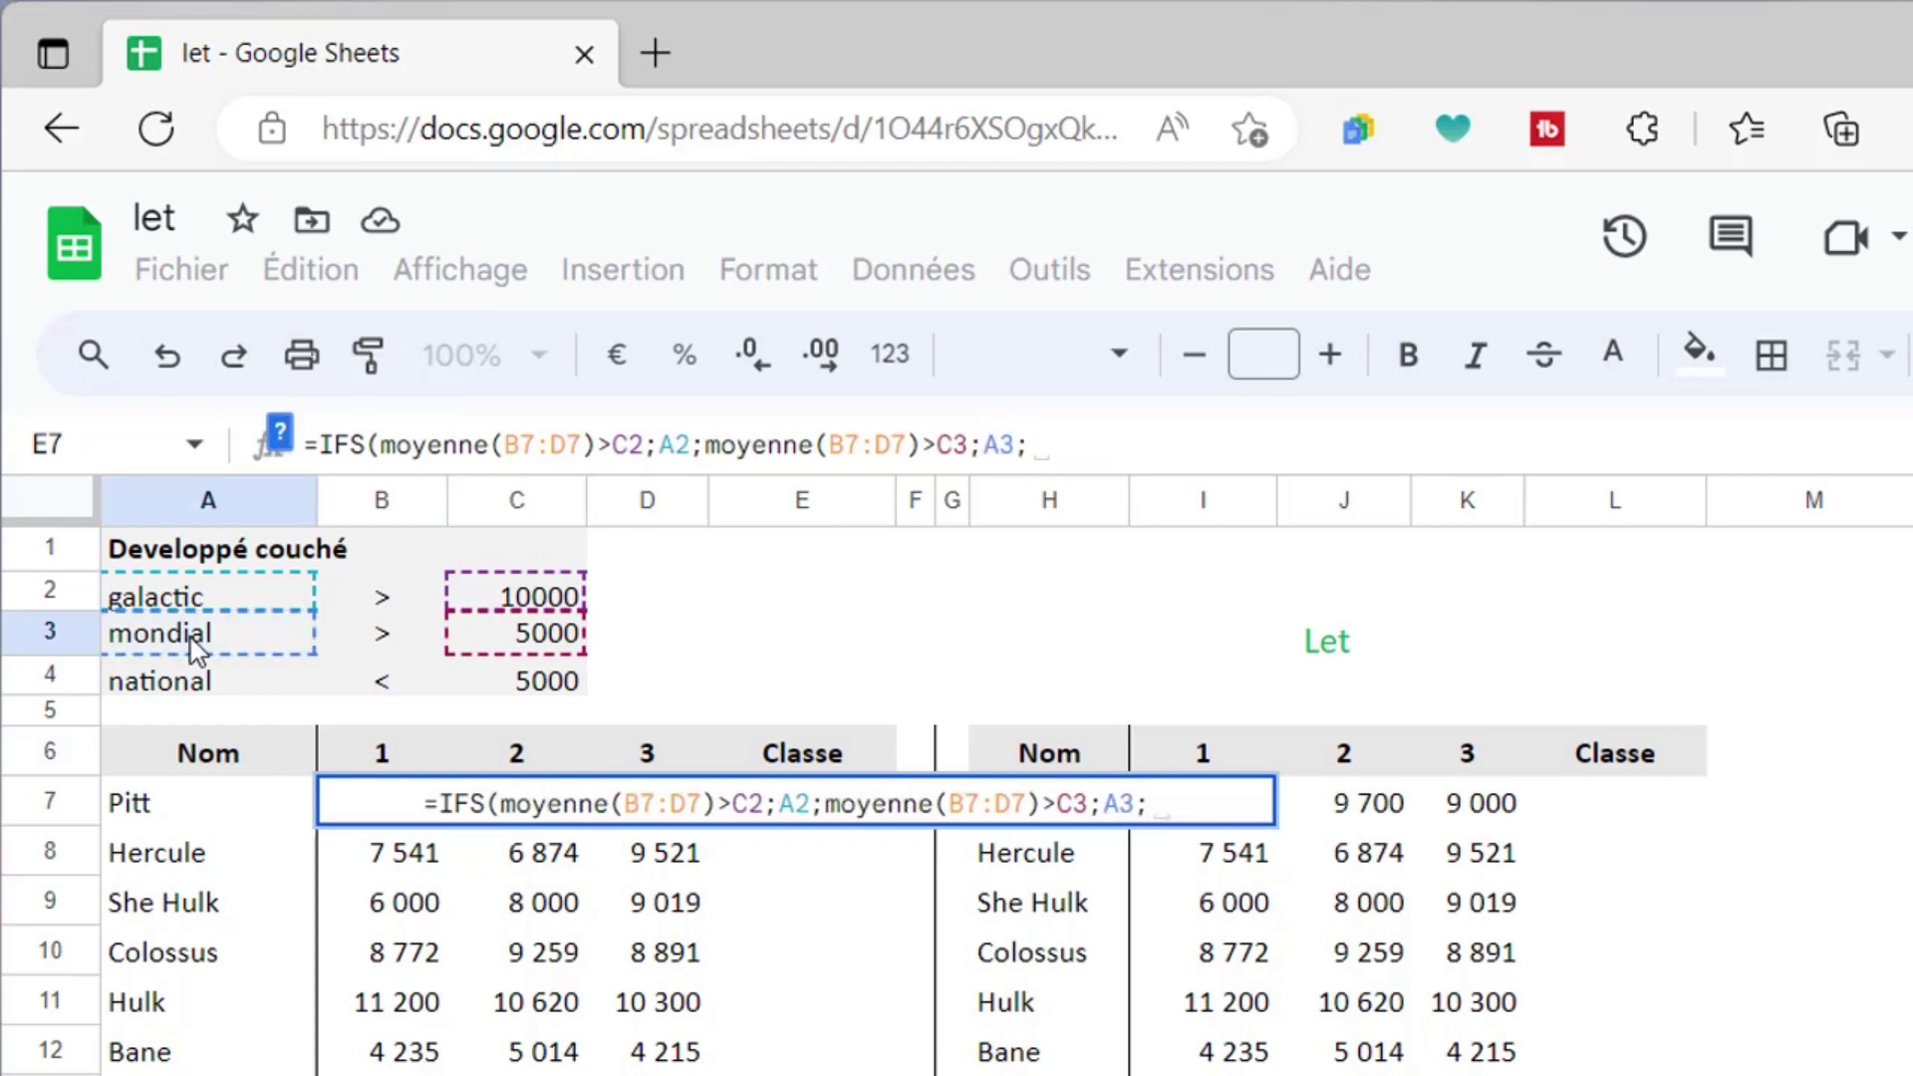
{"action": "type", "text": "moyenne(B7:D7)<"}
{"action": "left_click", "coordinate": [547, 687]}
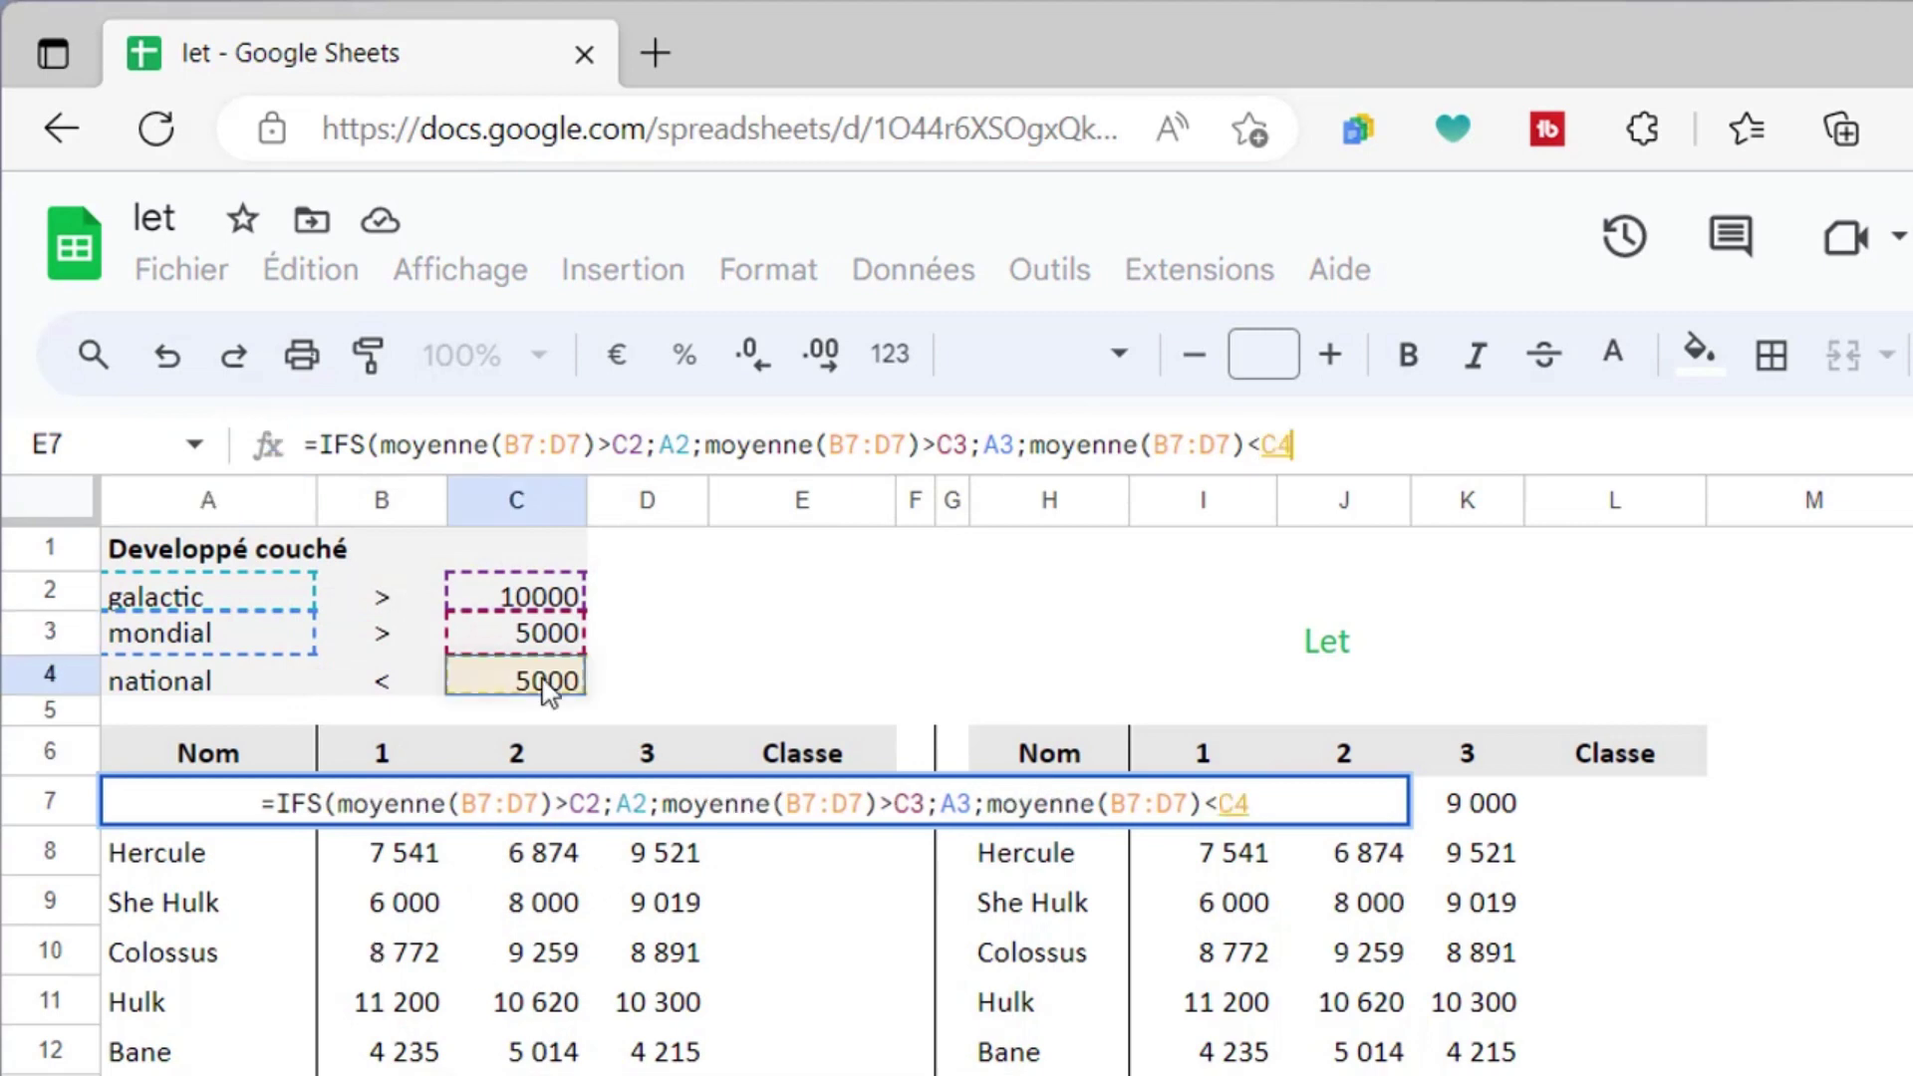
{"action": "type", "text": ";"}
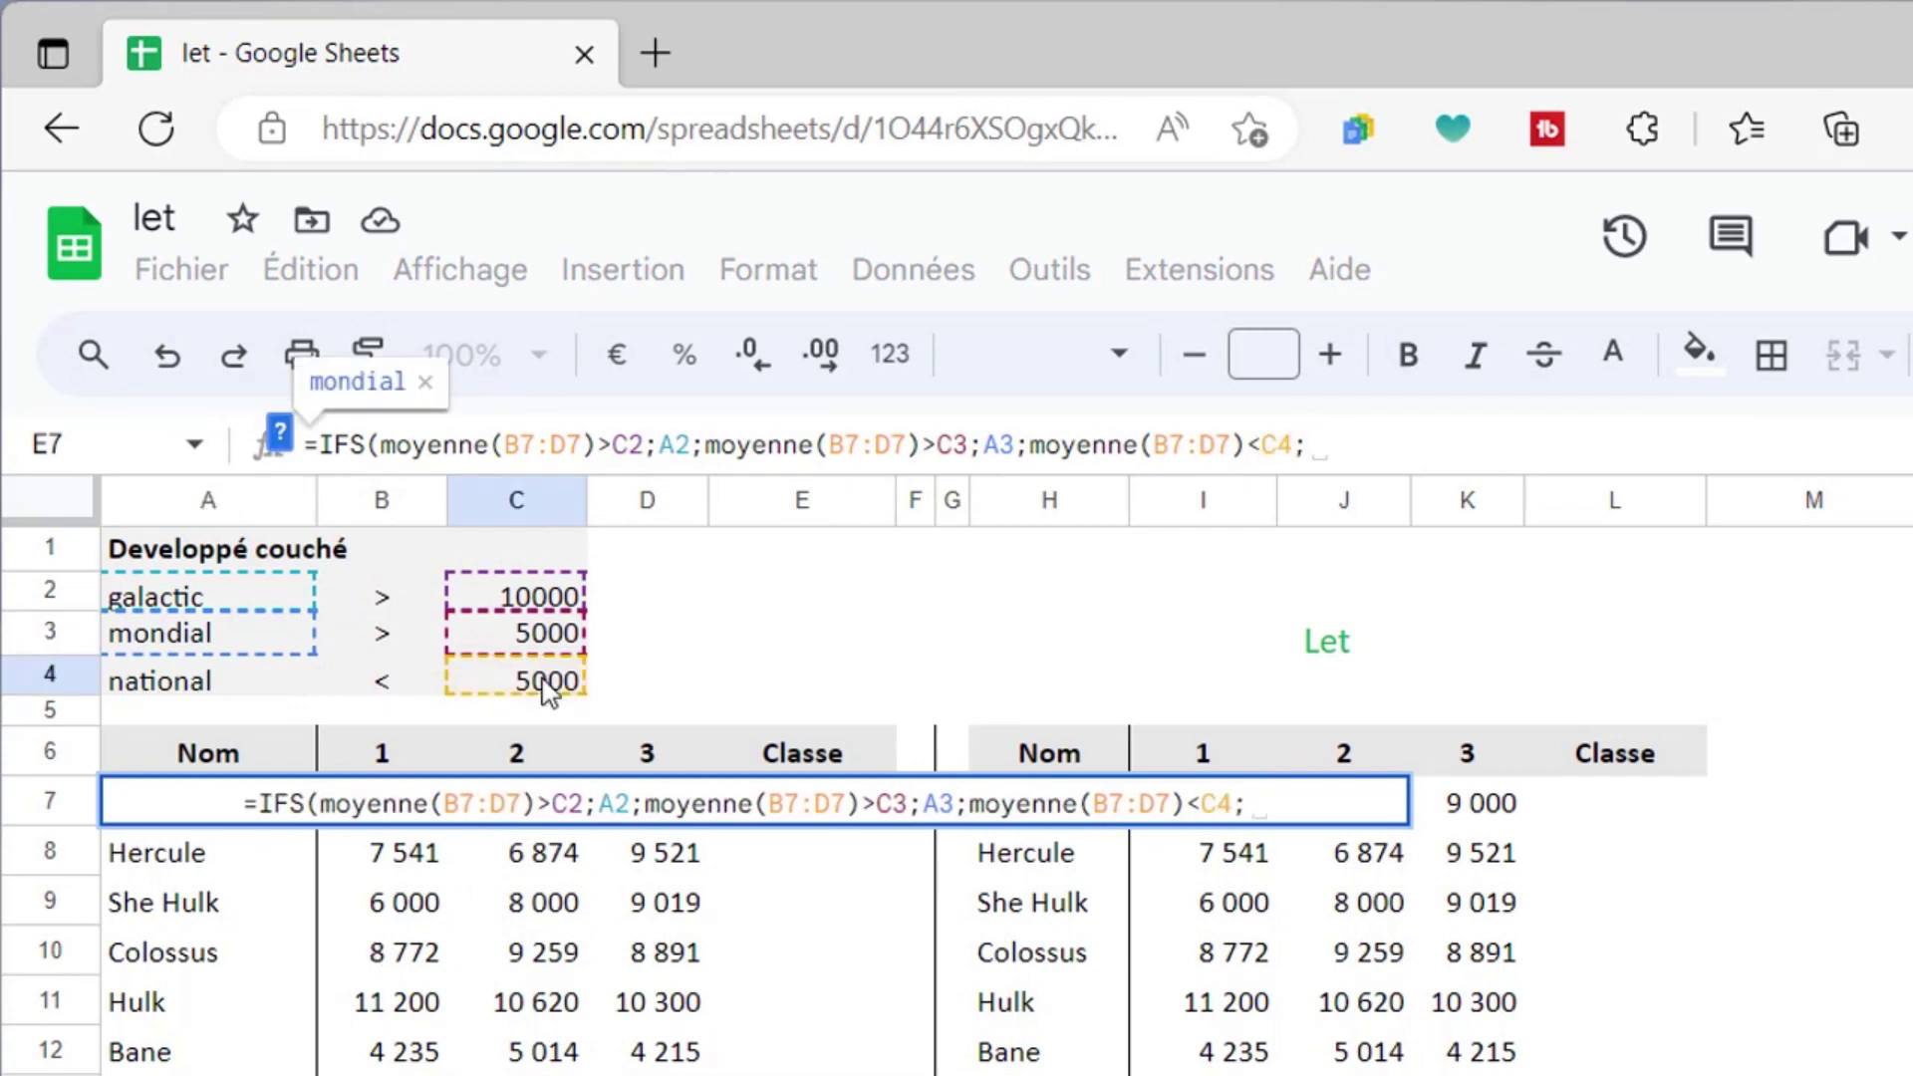
{"action": "left_click", "coordinate": [200, 688]}
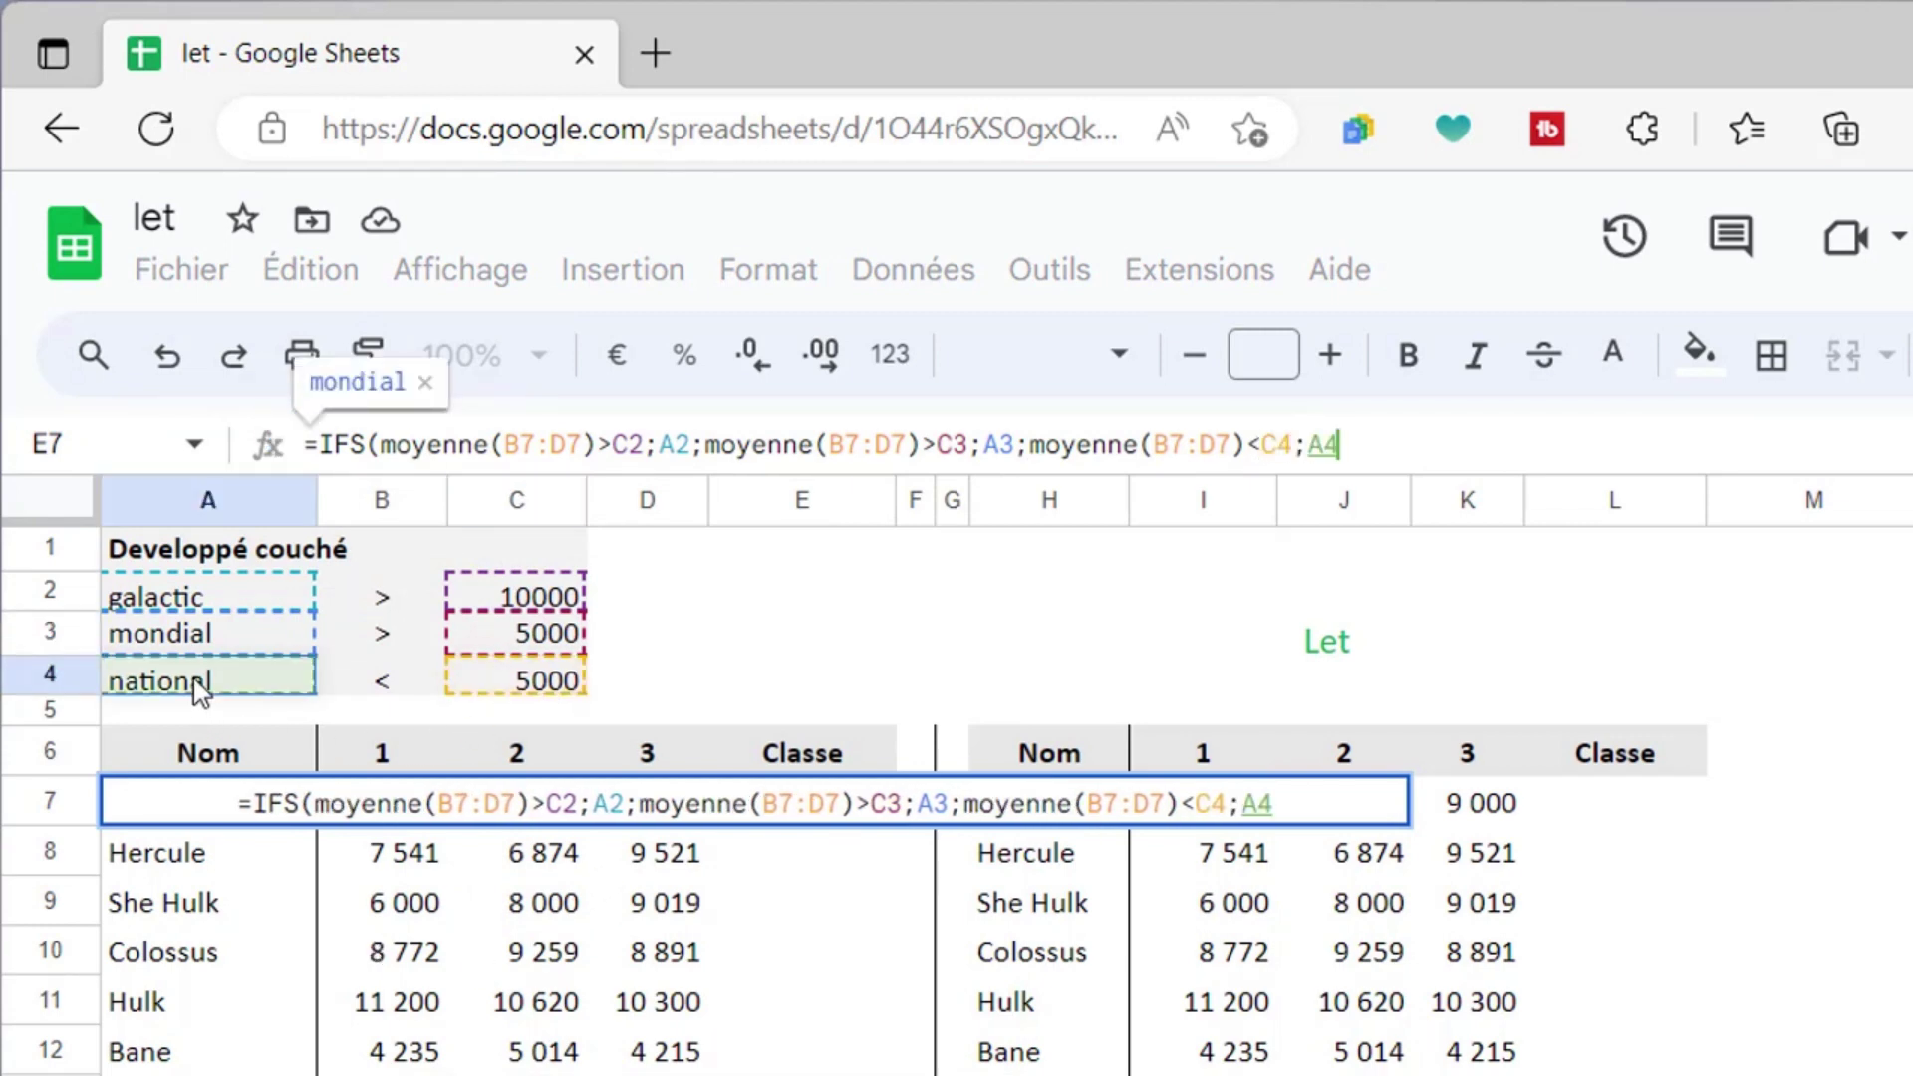
Lock the rows of the references as C$2, A$2, C$3, A$3, C$4 and A$4
{"action": "left_click", "coordinate": [627, 444]}
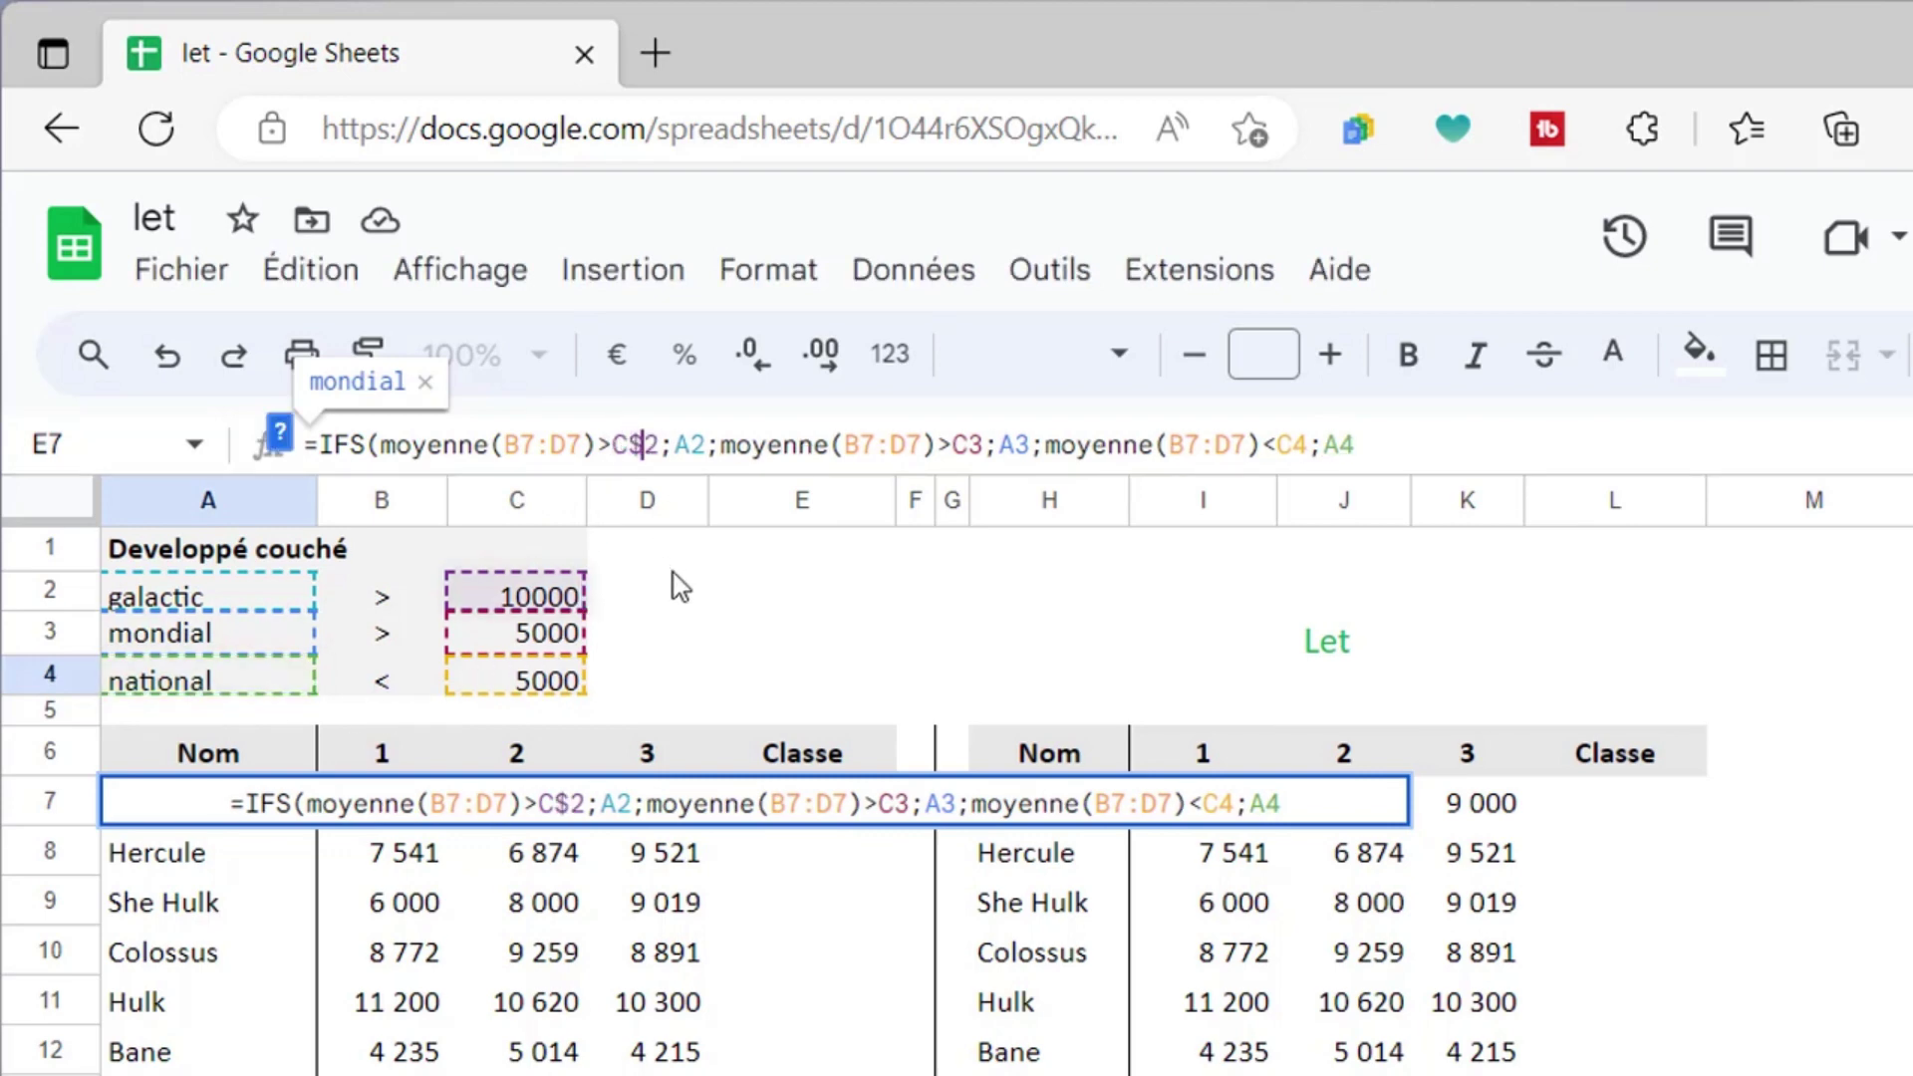
{"action": "type", "text": "$"}
{"action": "left_click", "coordinate": [695, 444]}
{"action": "type", "text": "$"}
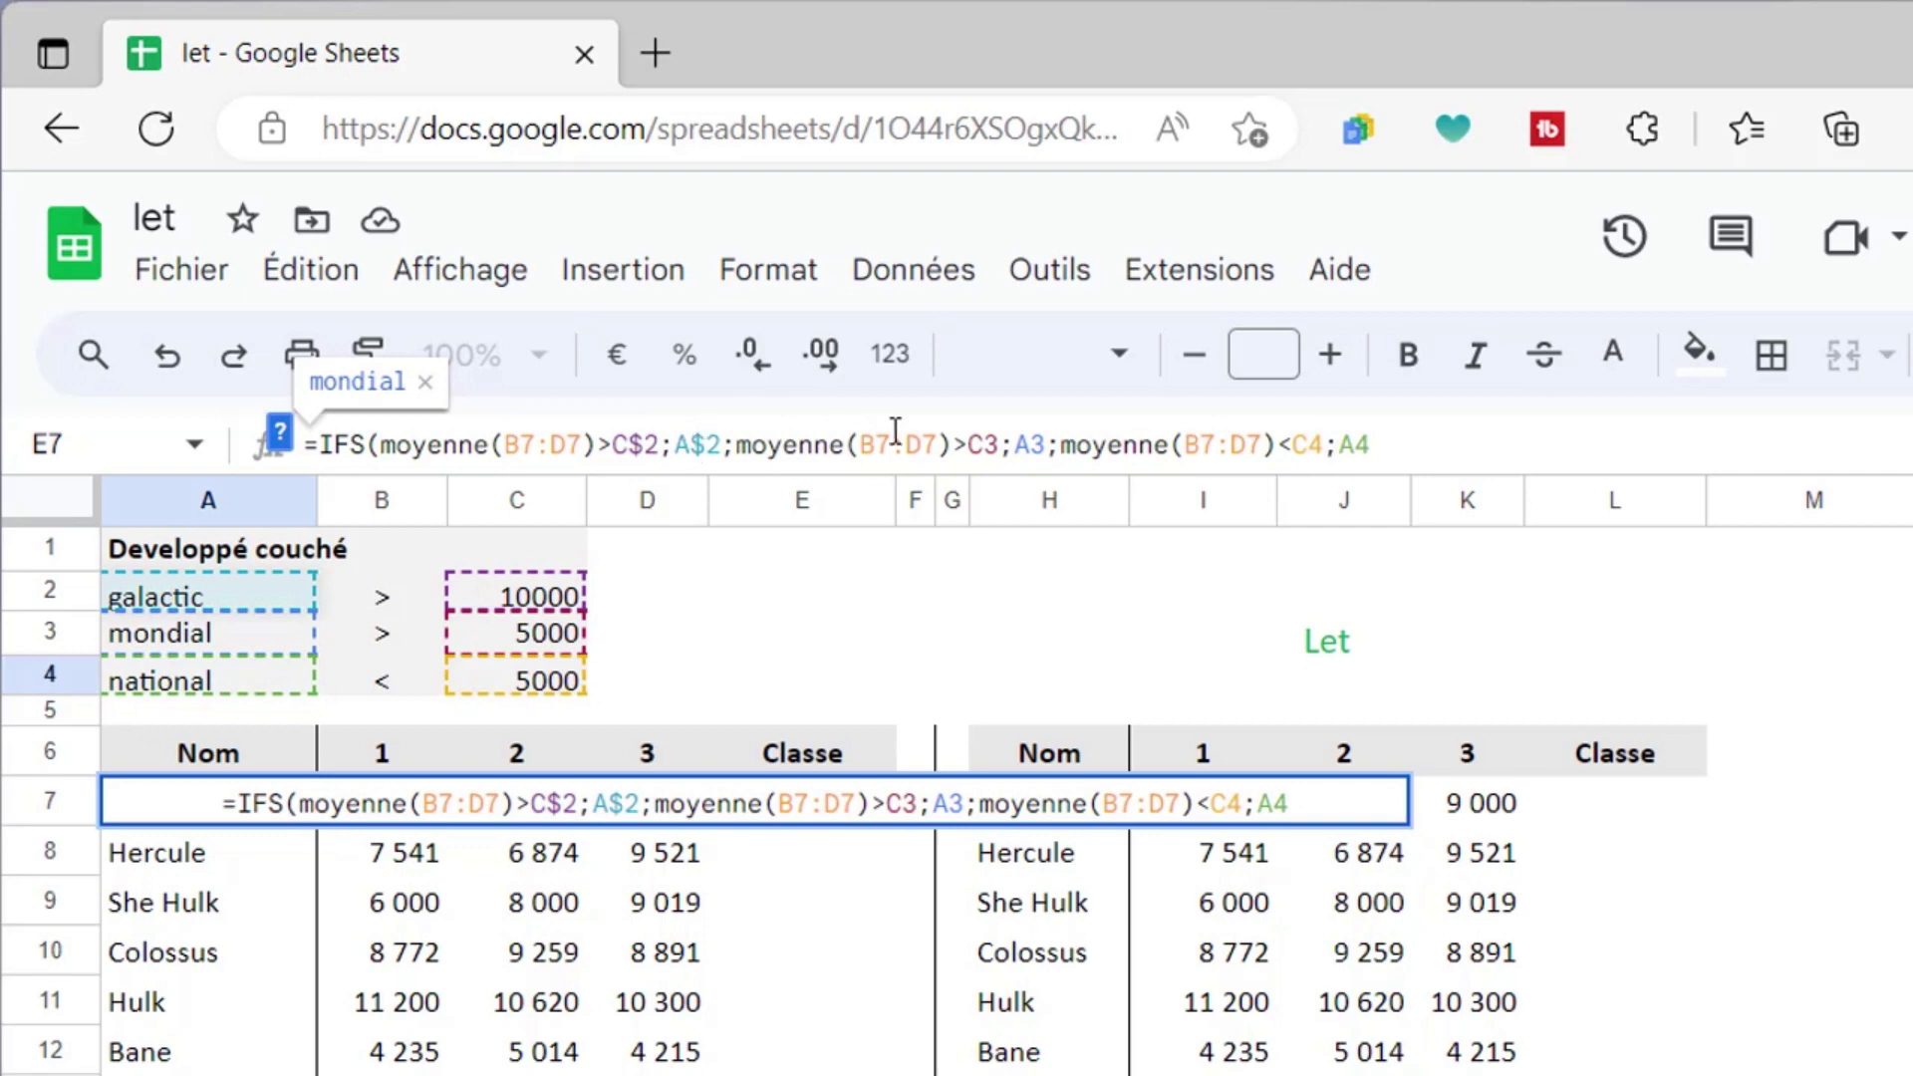
{"action": "left_click", "coordinate": [982, 444]}
{"action": "type", "text": "$"}
{"action": "left_click", "coordinate": [1044, 444]}
{"action": "type", "text": "$"}
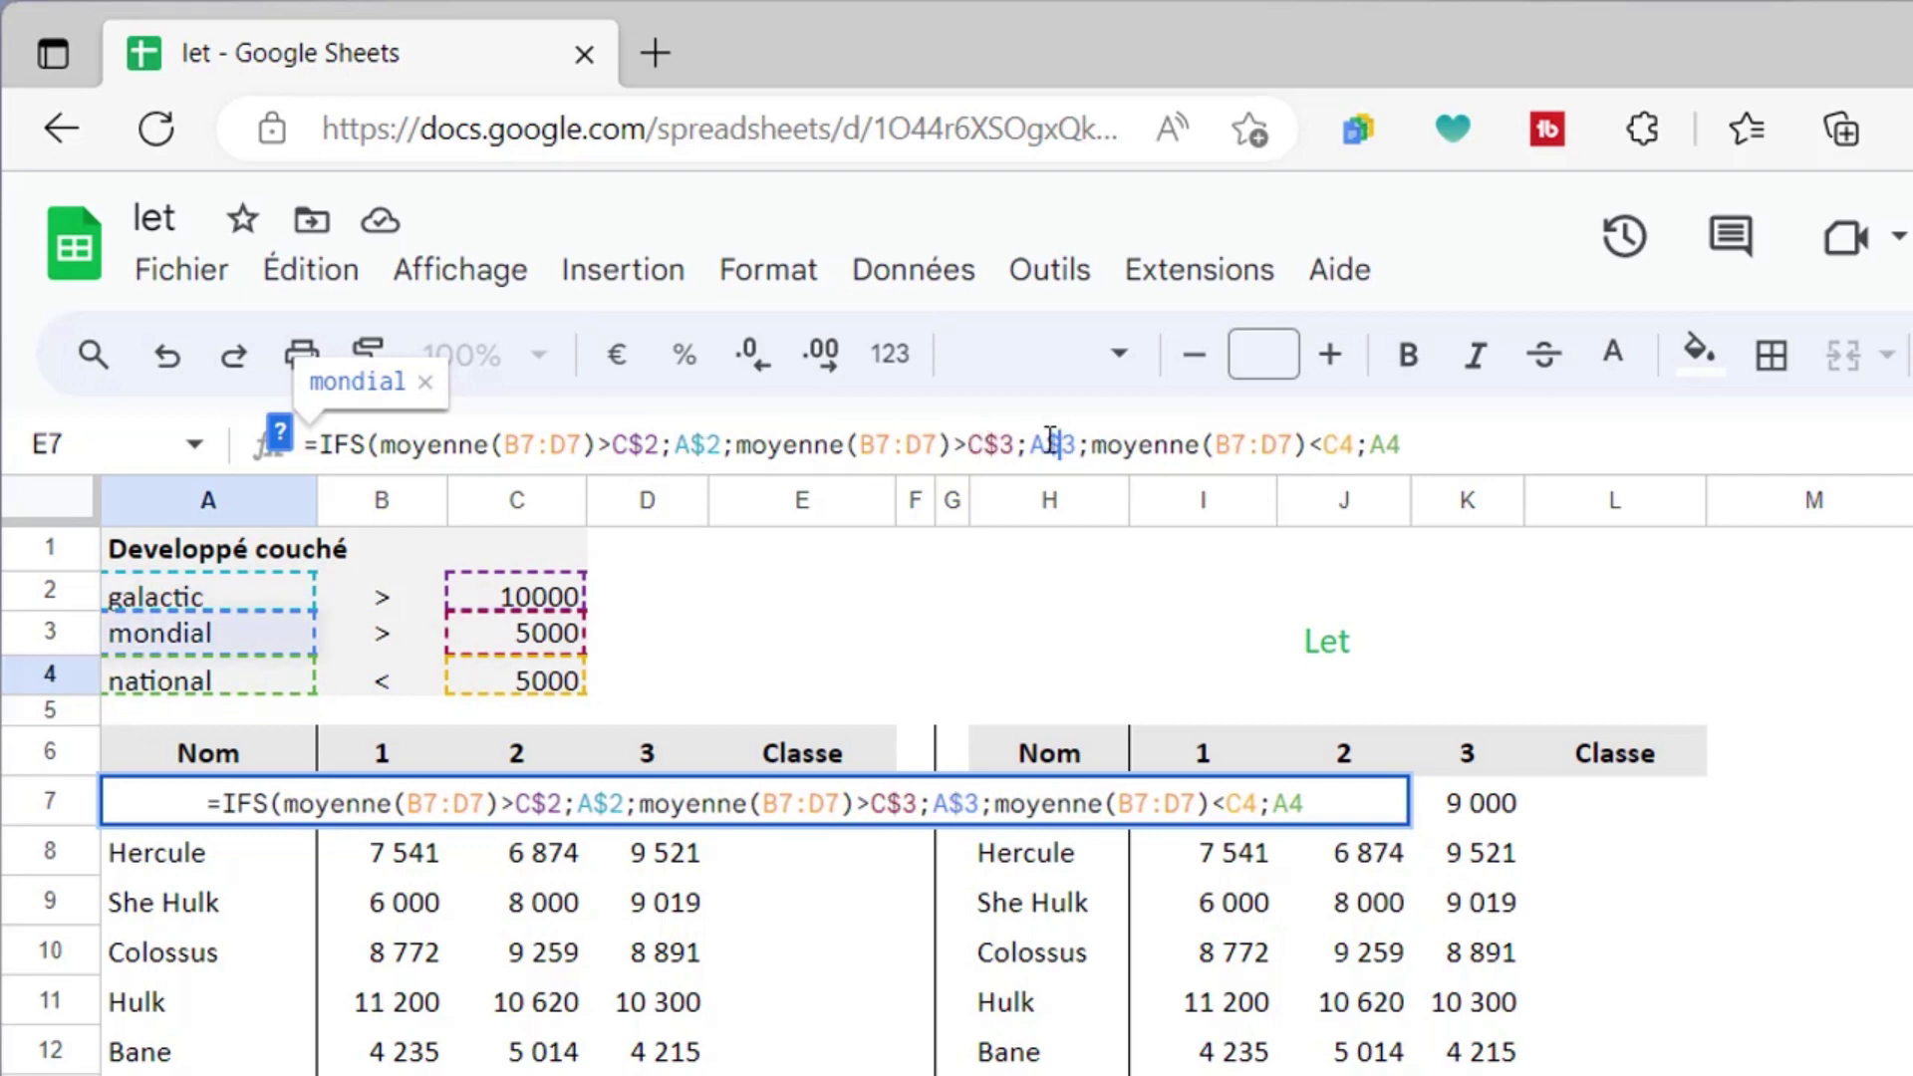
{"action": "left_click", "coordinate": [1340, 443]}
{"action": "type", "text": "$"}
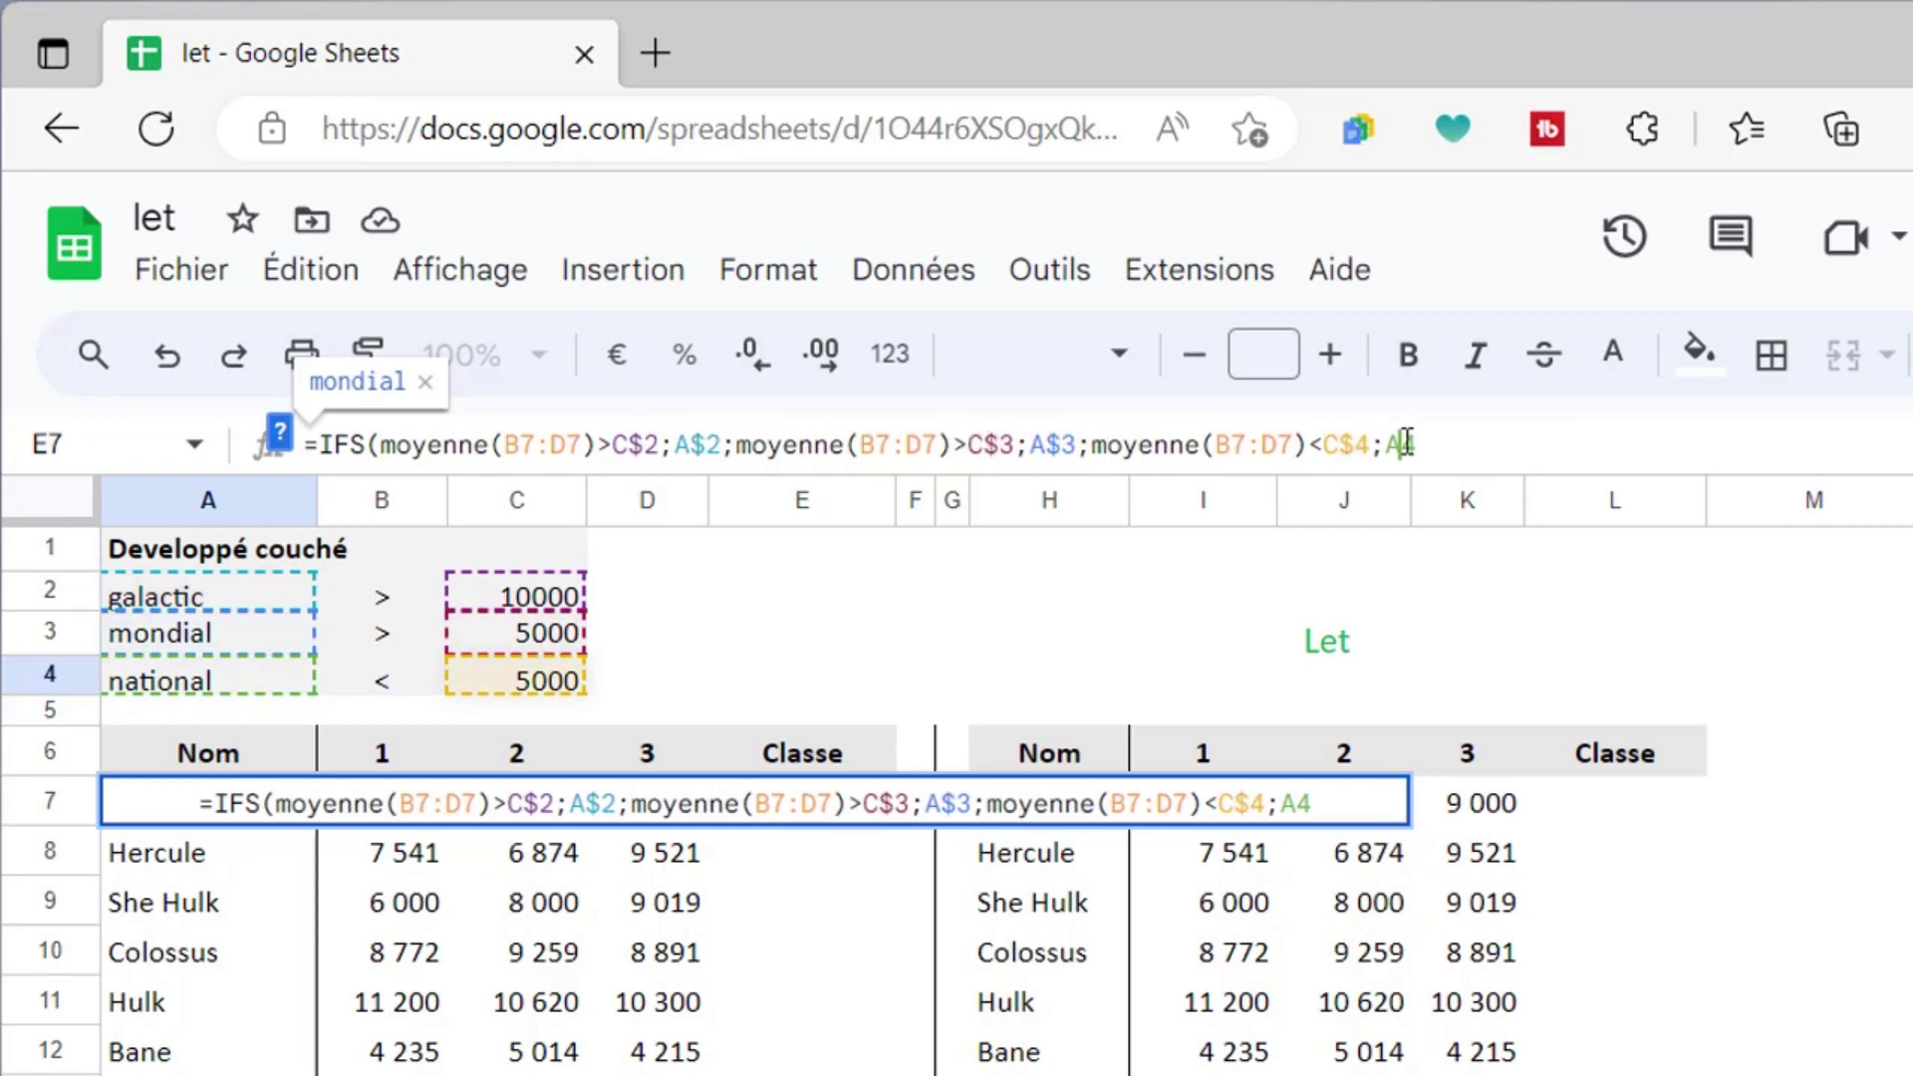
{"action": "left_click", "coordinate": [1408, 443]}
{"action": "type", "text": "$"}
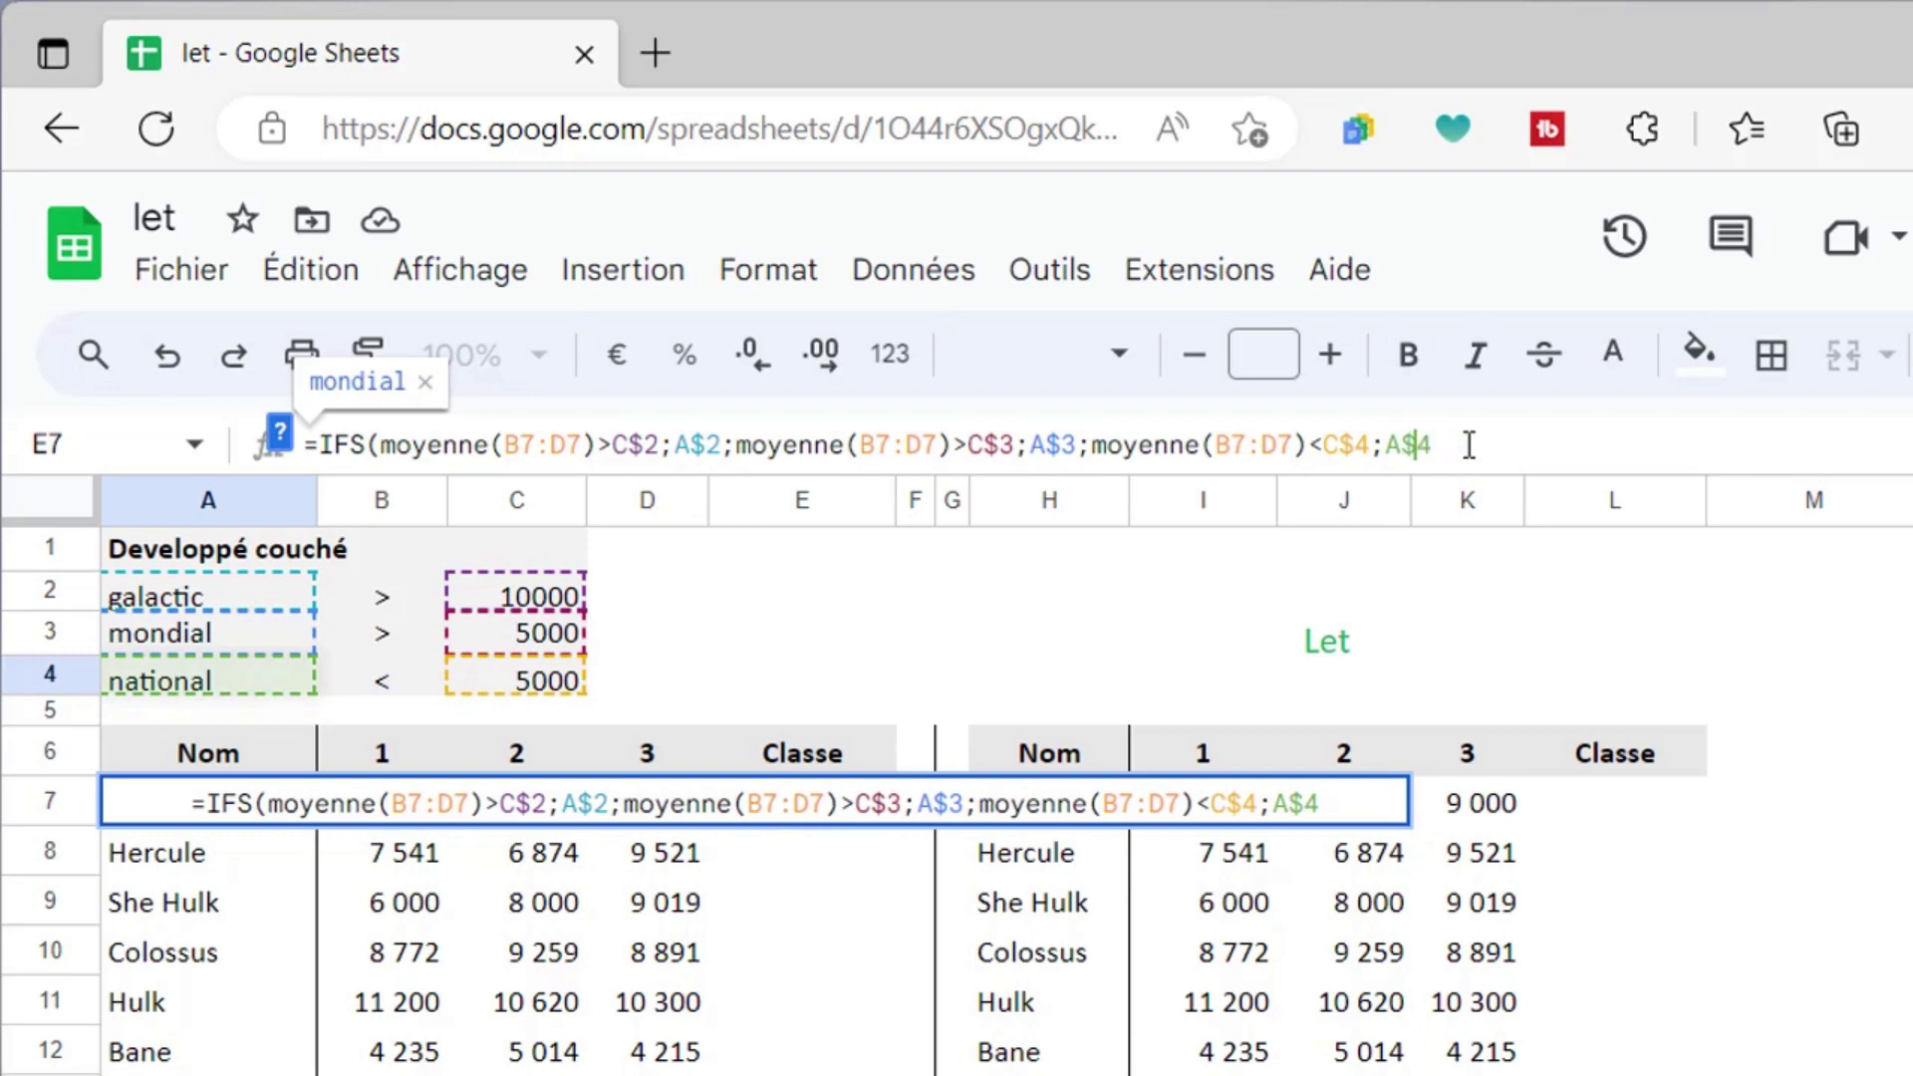
Close the IFS formula, commit E7 and fill it down to E13
{"action": "left_click", "coordinate": [1470, 447]}
{"action": "type", "text": ")"}
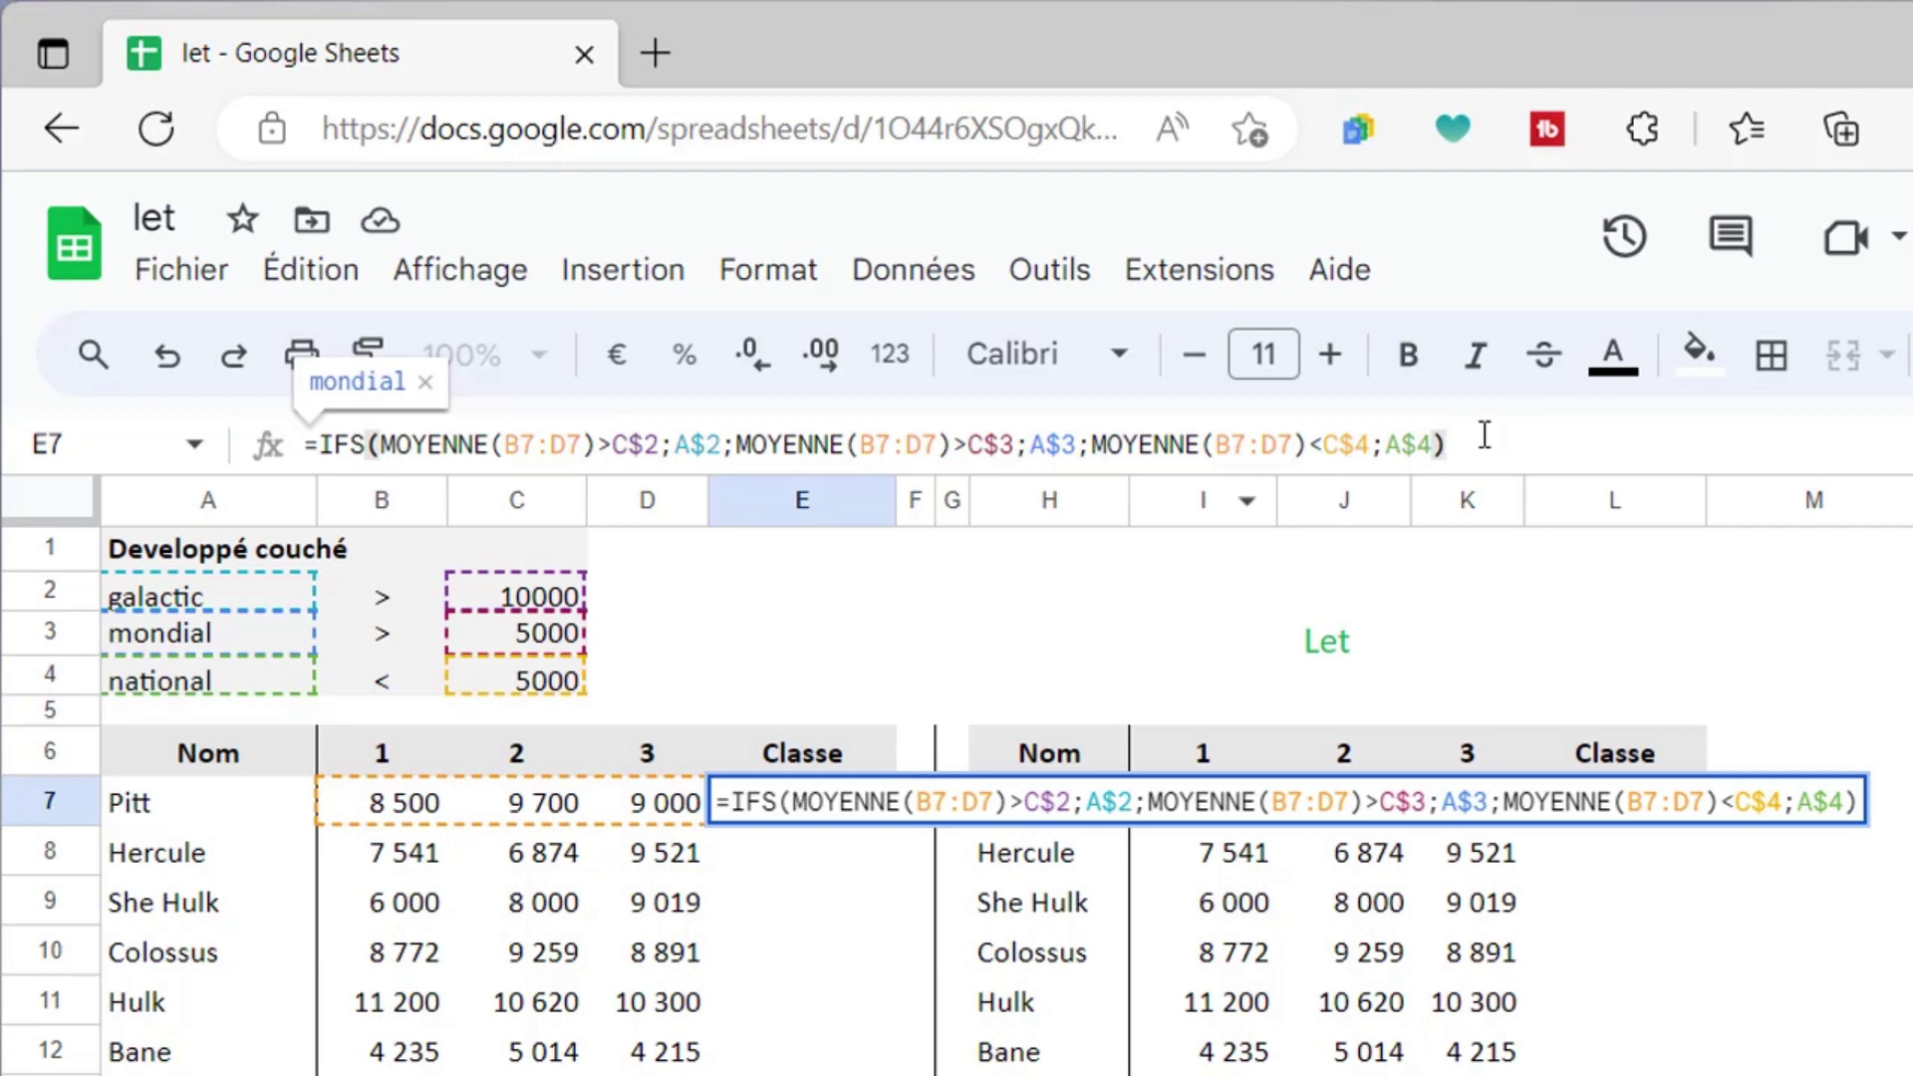
{"action": "key", "text": "Return"}
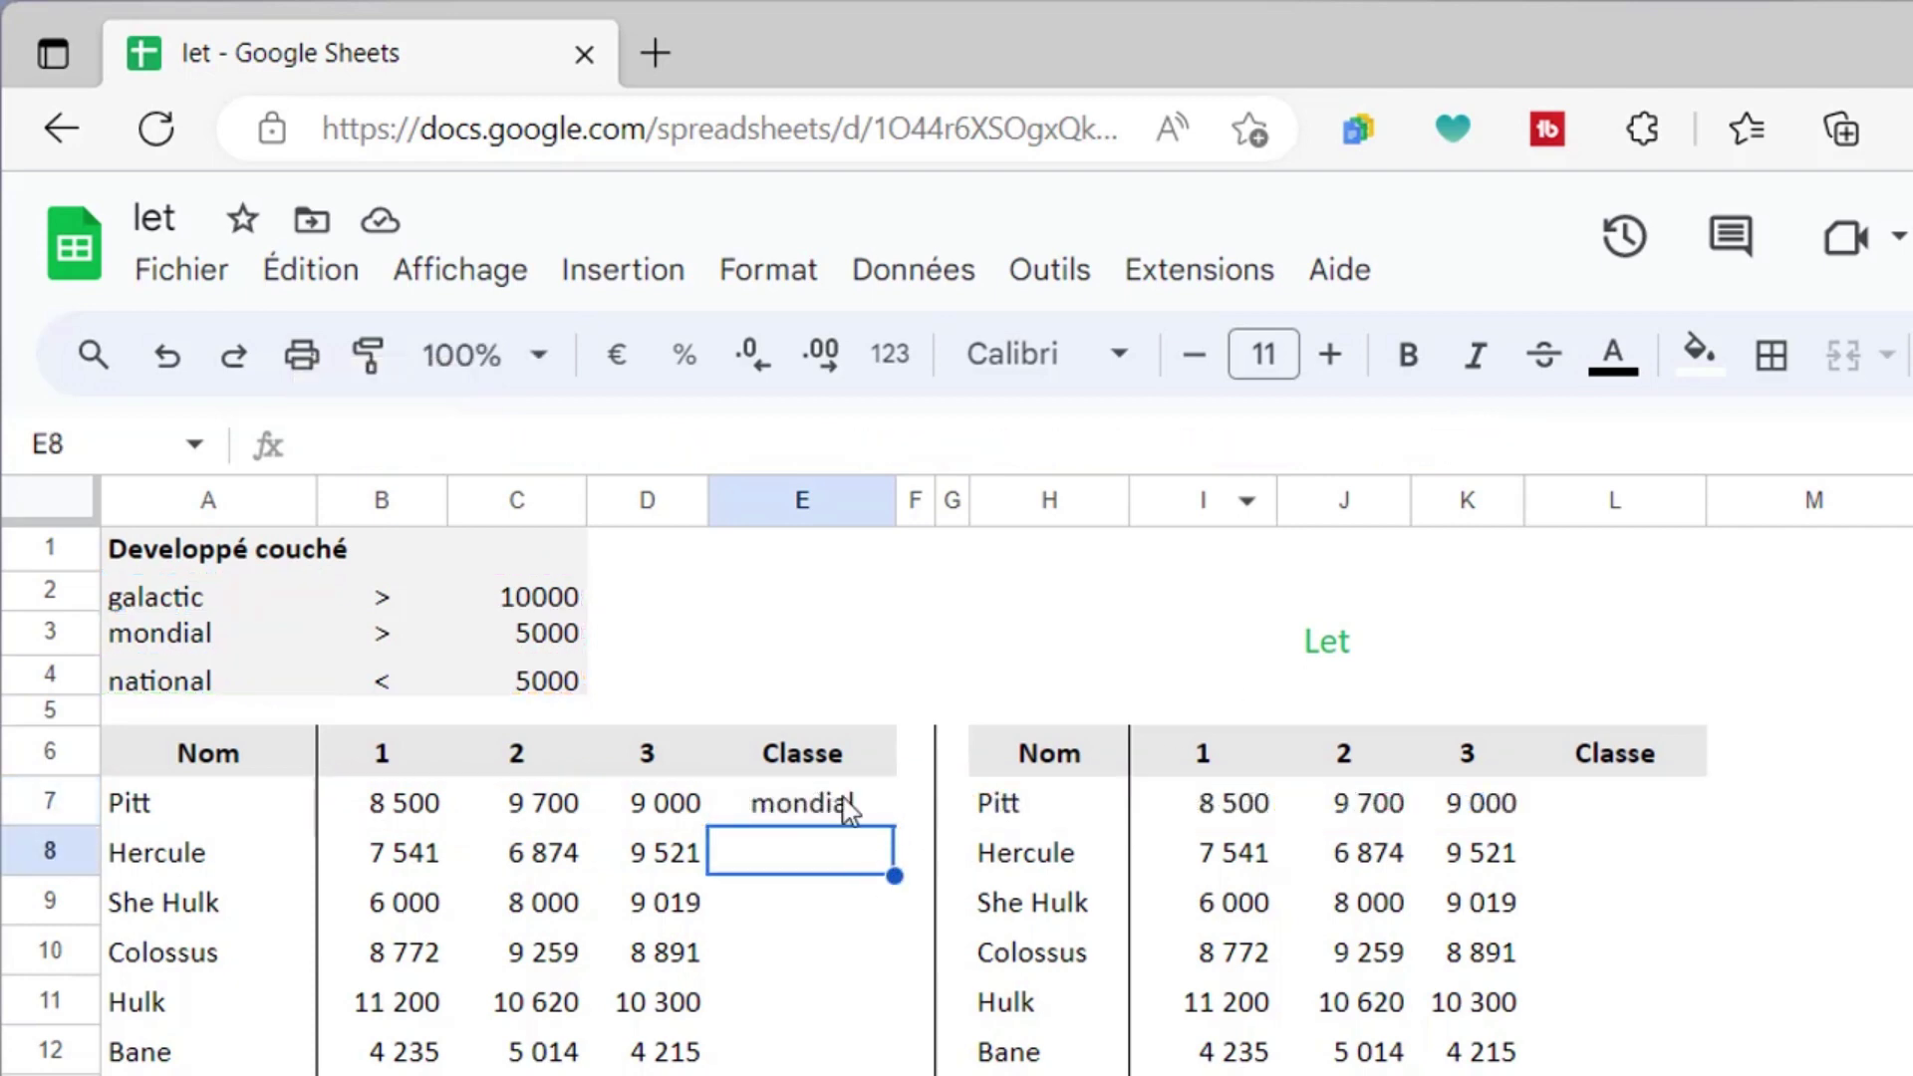
{"action": "left_click", "coordinate": [854, 805]}
{"action": "double_click", "coordinate": [900, 817]}
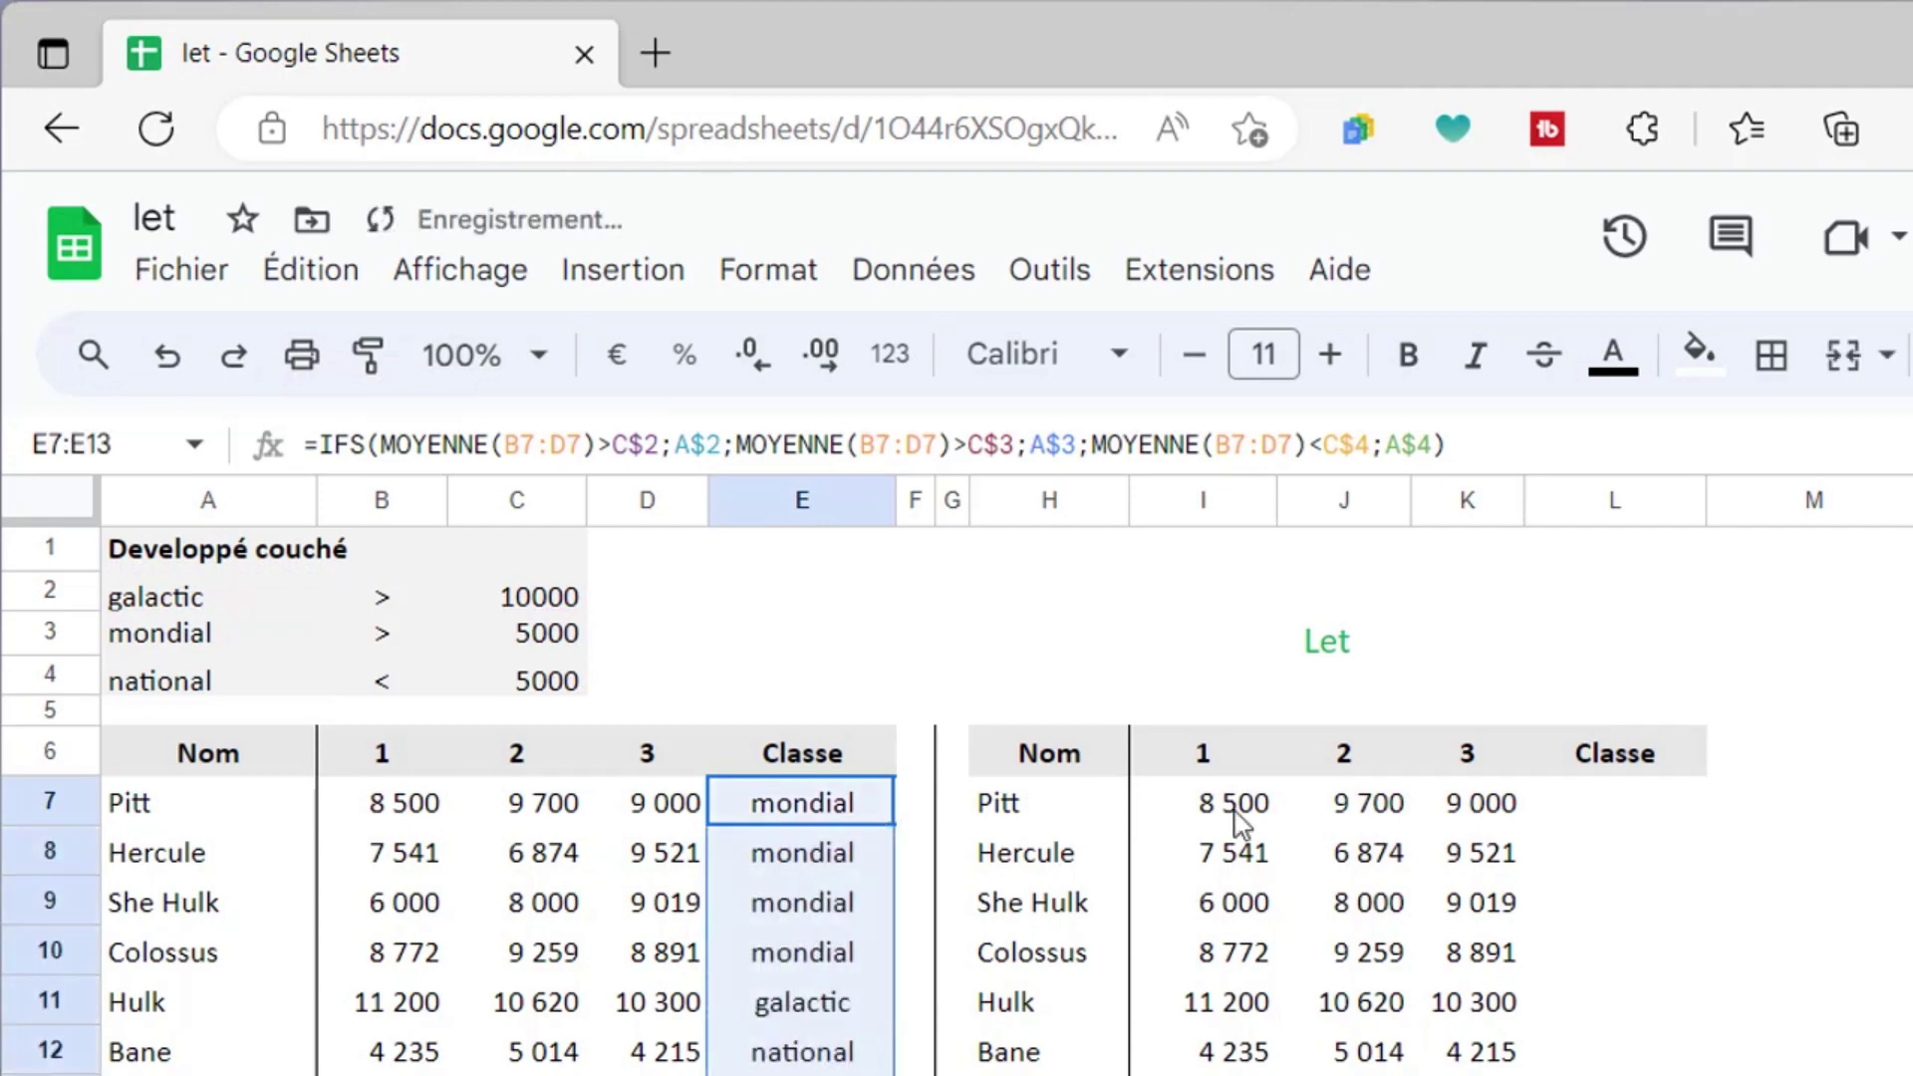
In L7 begin =LET( defining perf as MOYENNE(I7:K7) on its own line
{"action": "left_click", "coordinate": [1597, 812]}
{"action": "type", "text": "=let("}
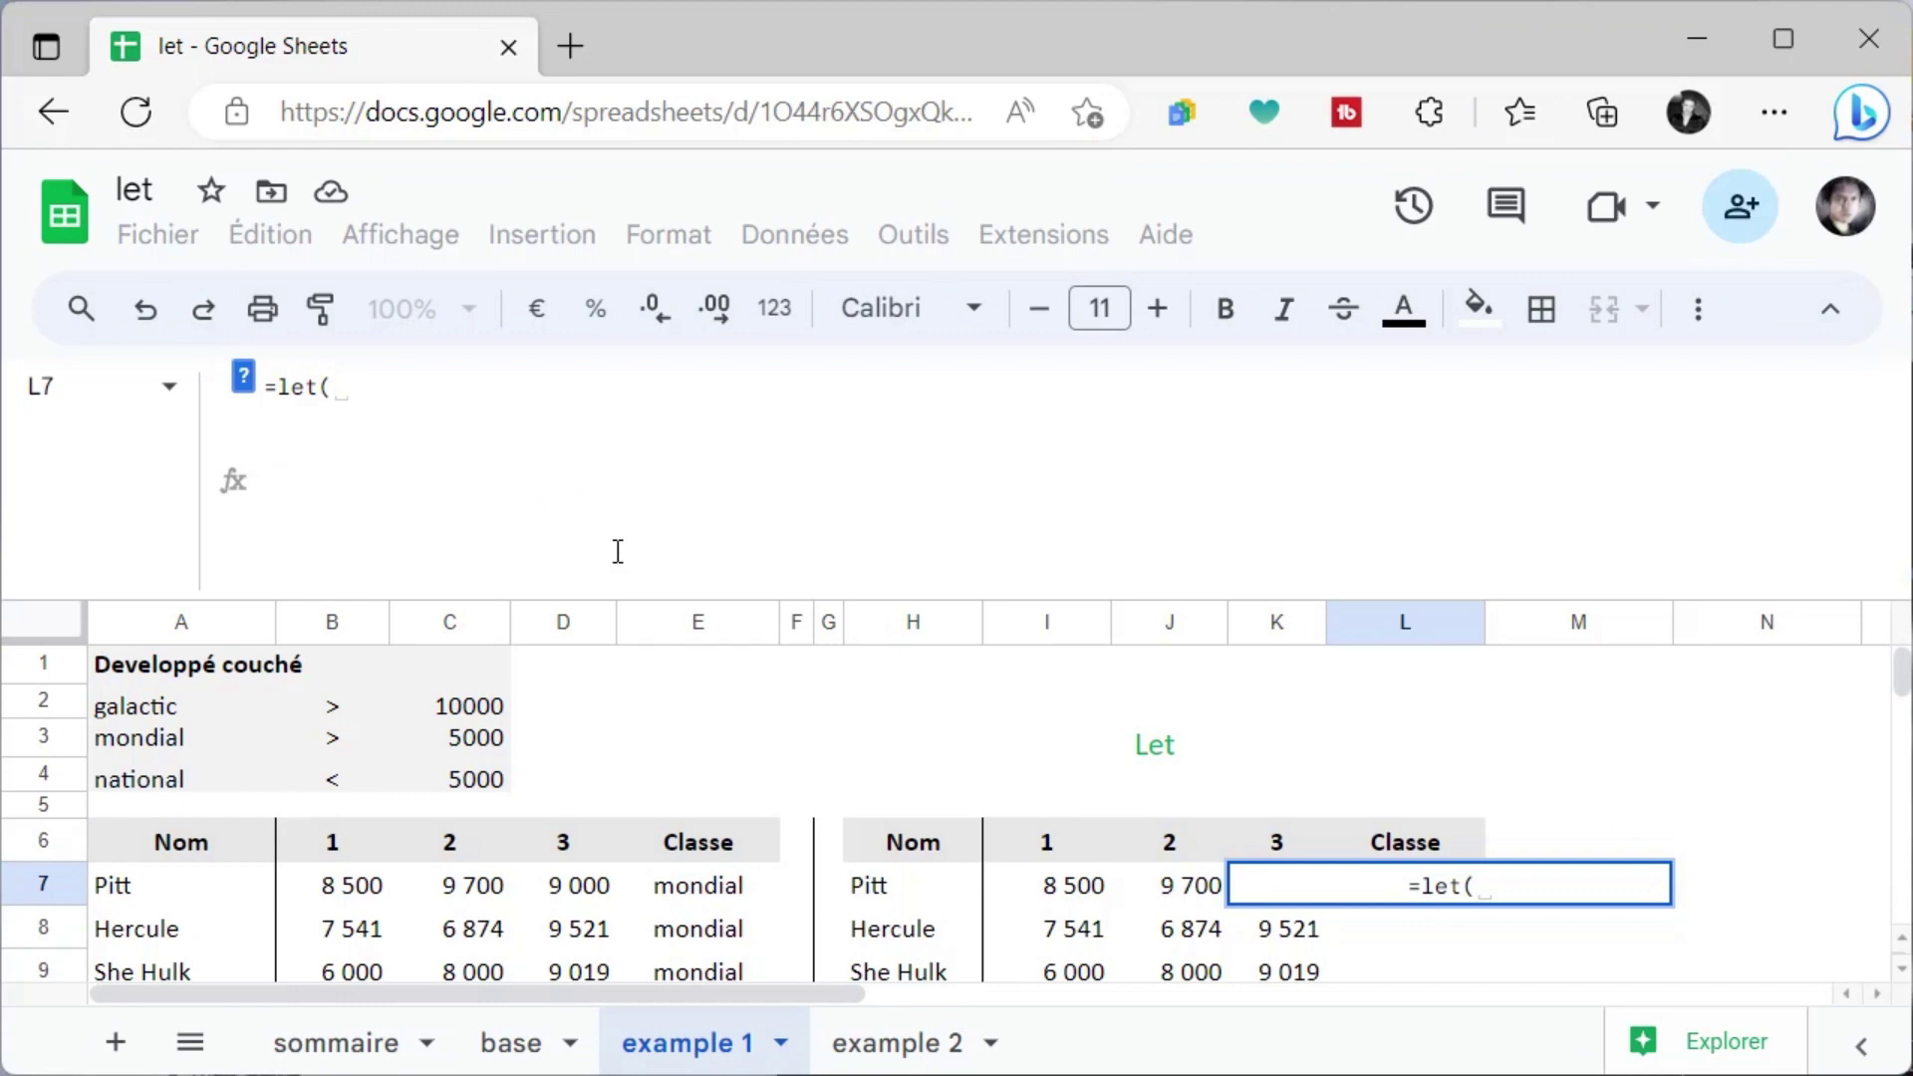
{"action": "key", "text": "alt+Return"}
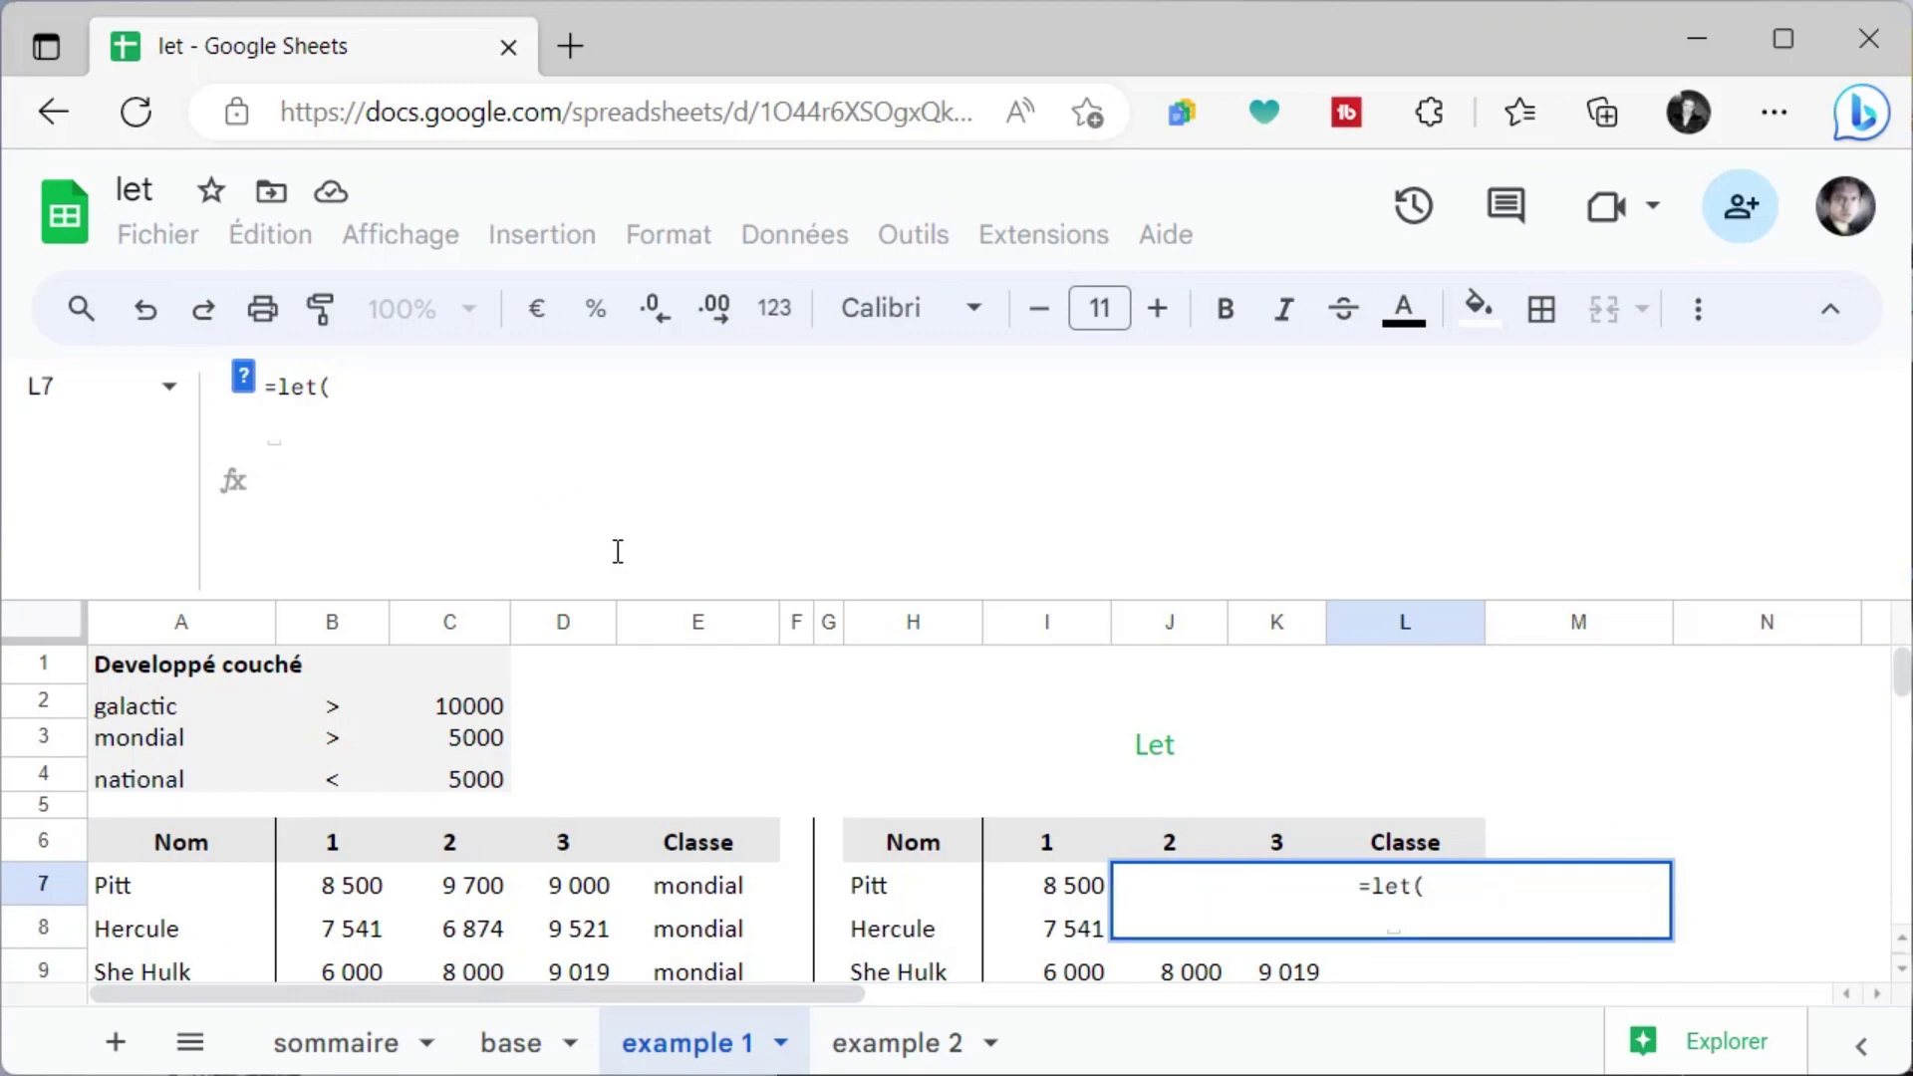
{"action": "type", "text": "perf"}
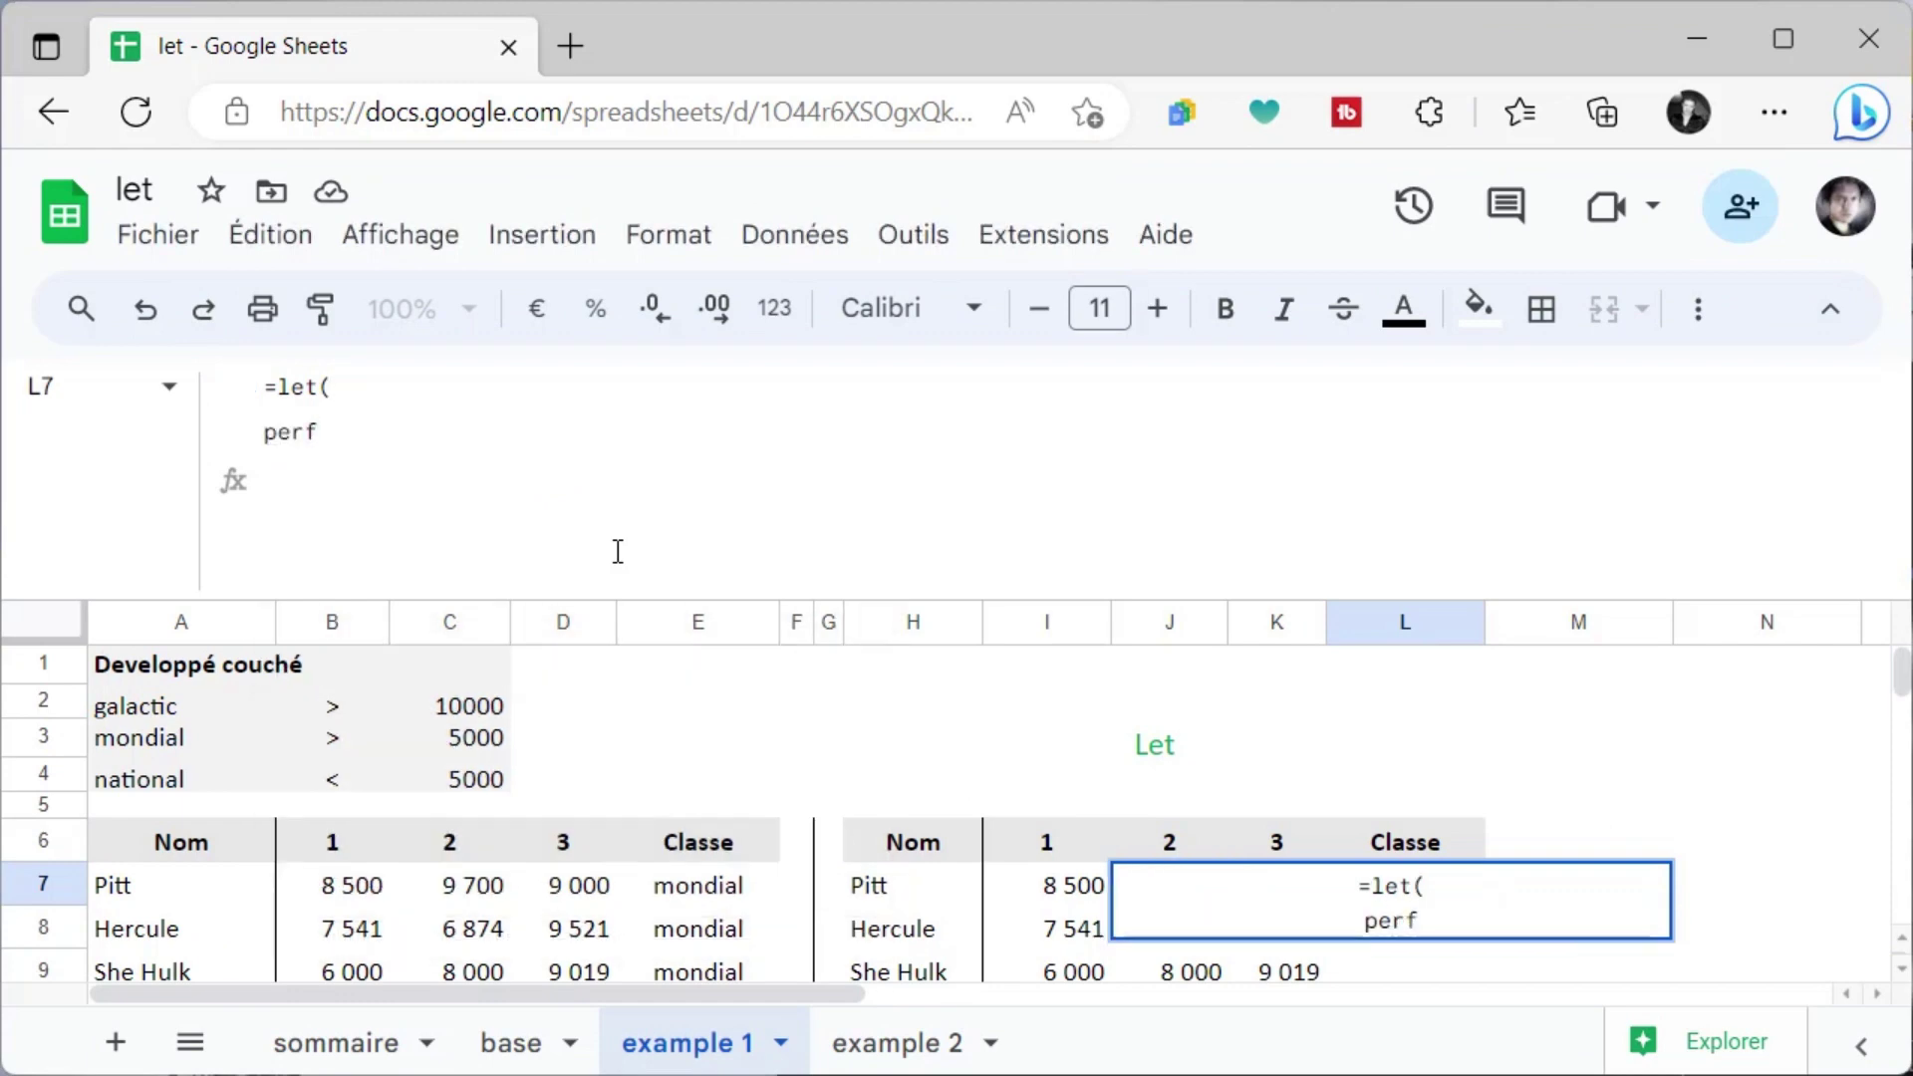
{"action": "type", "text": ";"}
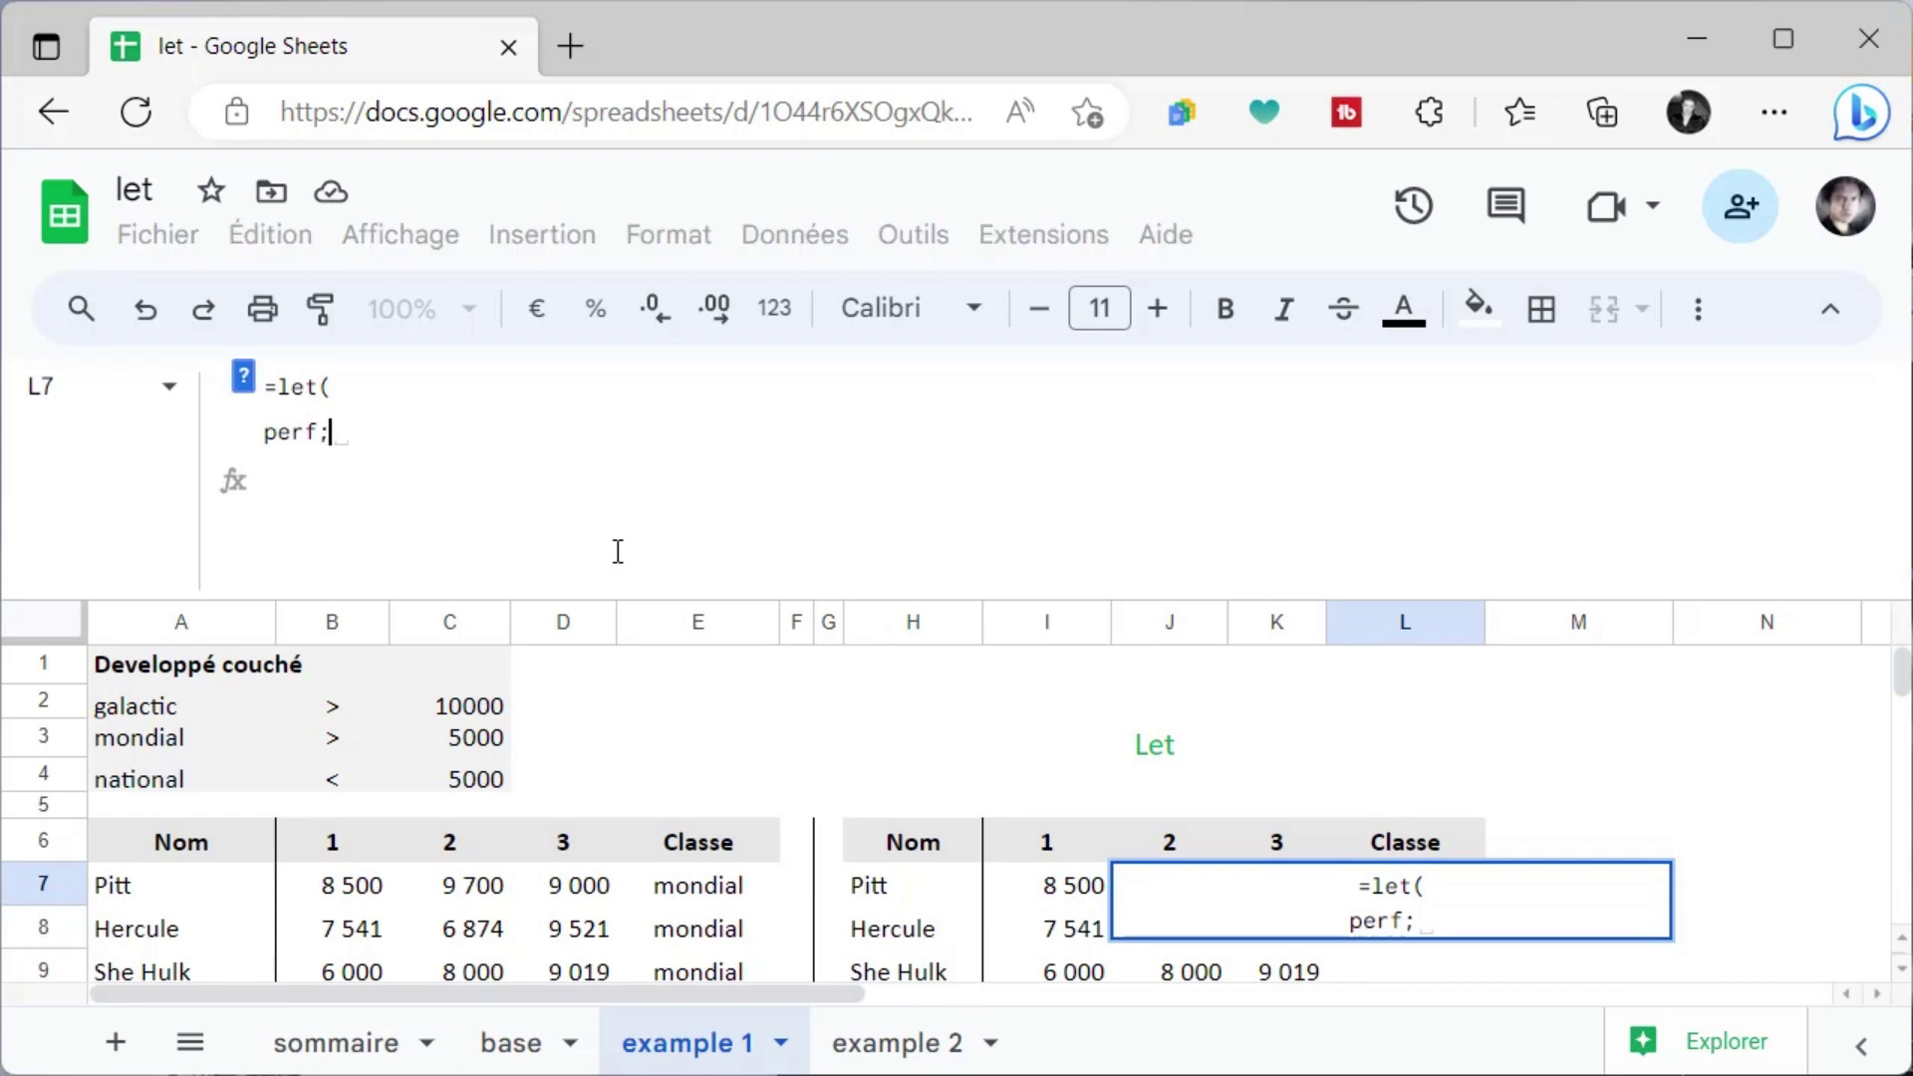
{"action": "type", "text": "m"}
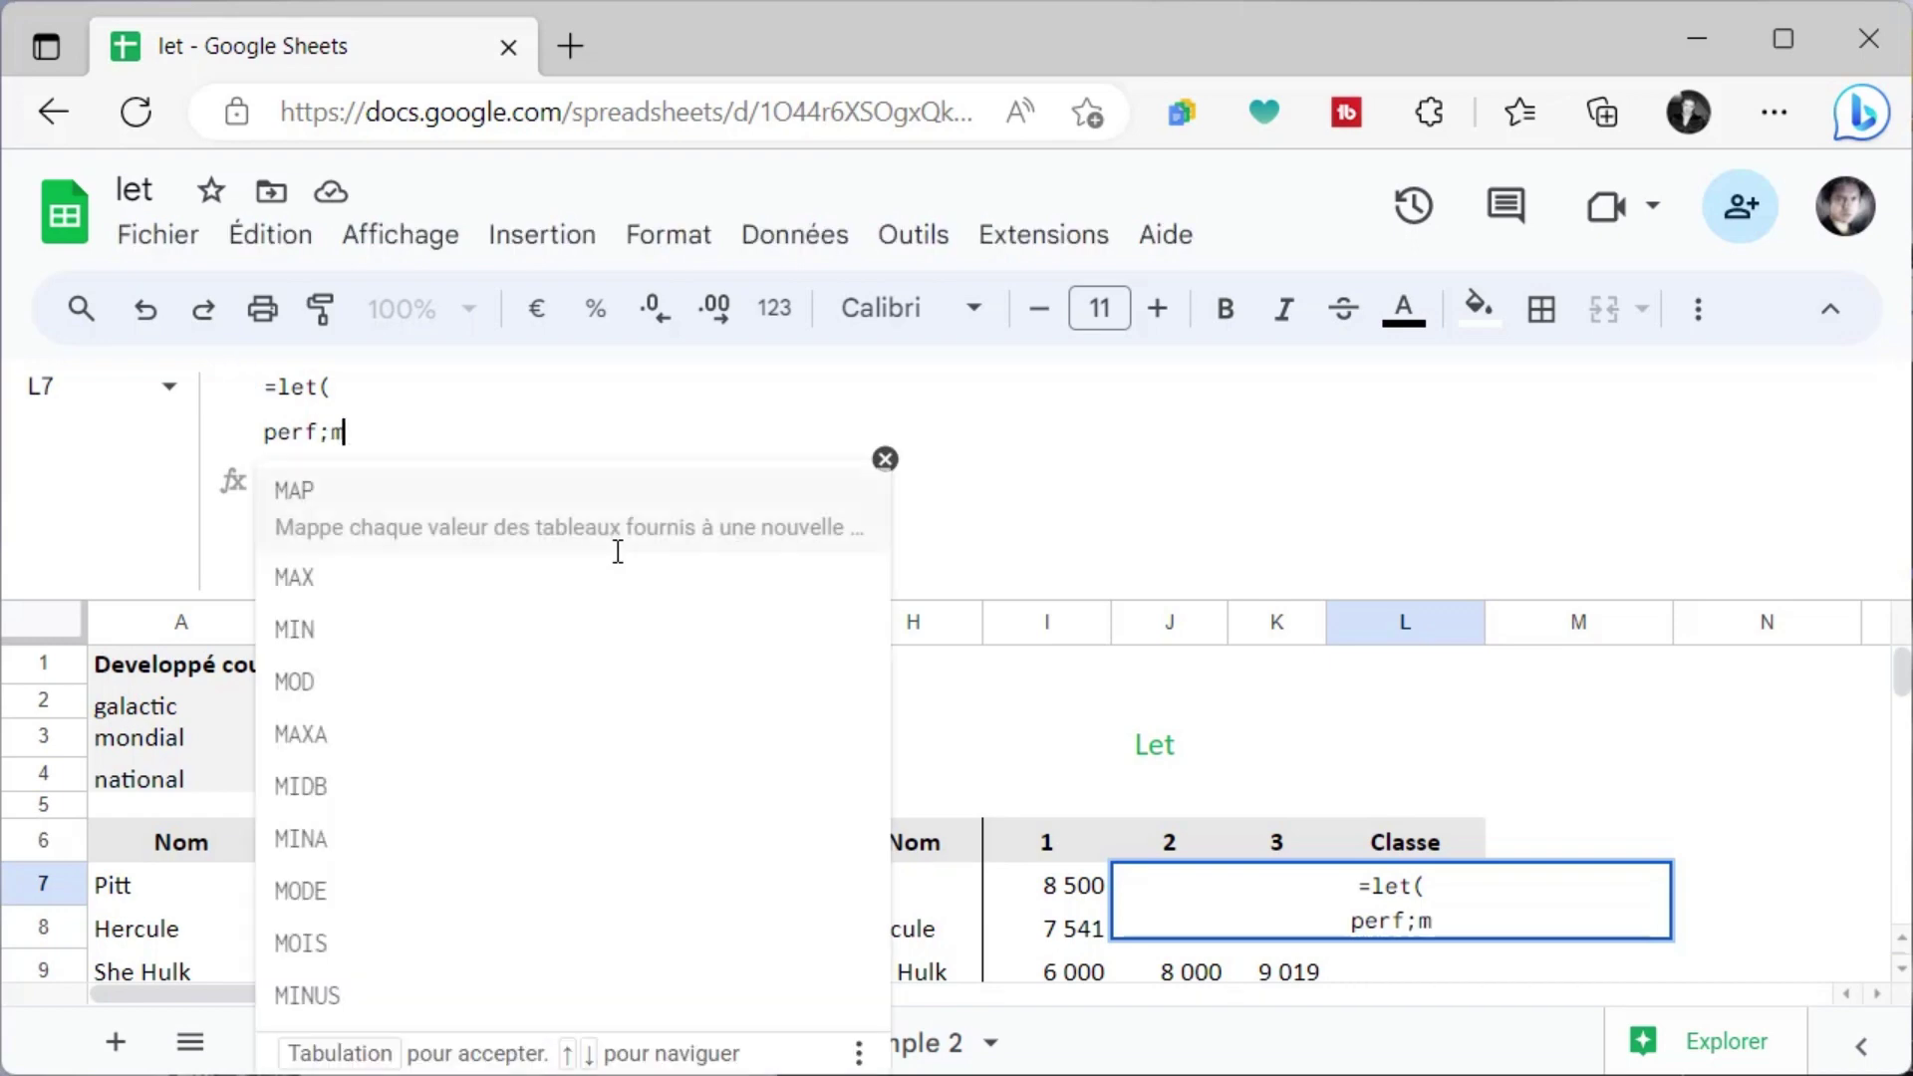
{"action": "type", "text": "oyenne("}
{"action": "left_click_drag", "start_coordinate": [1014, 887], "coordinate": [1304, 889]}
{"action": "type", "text": ");"}
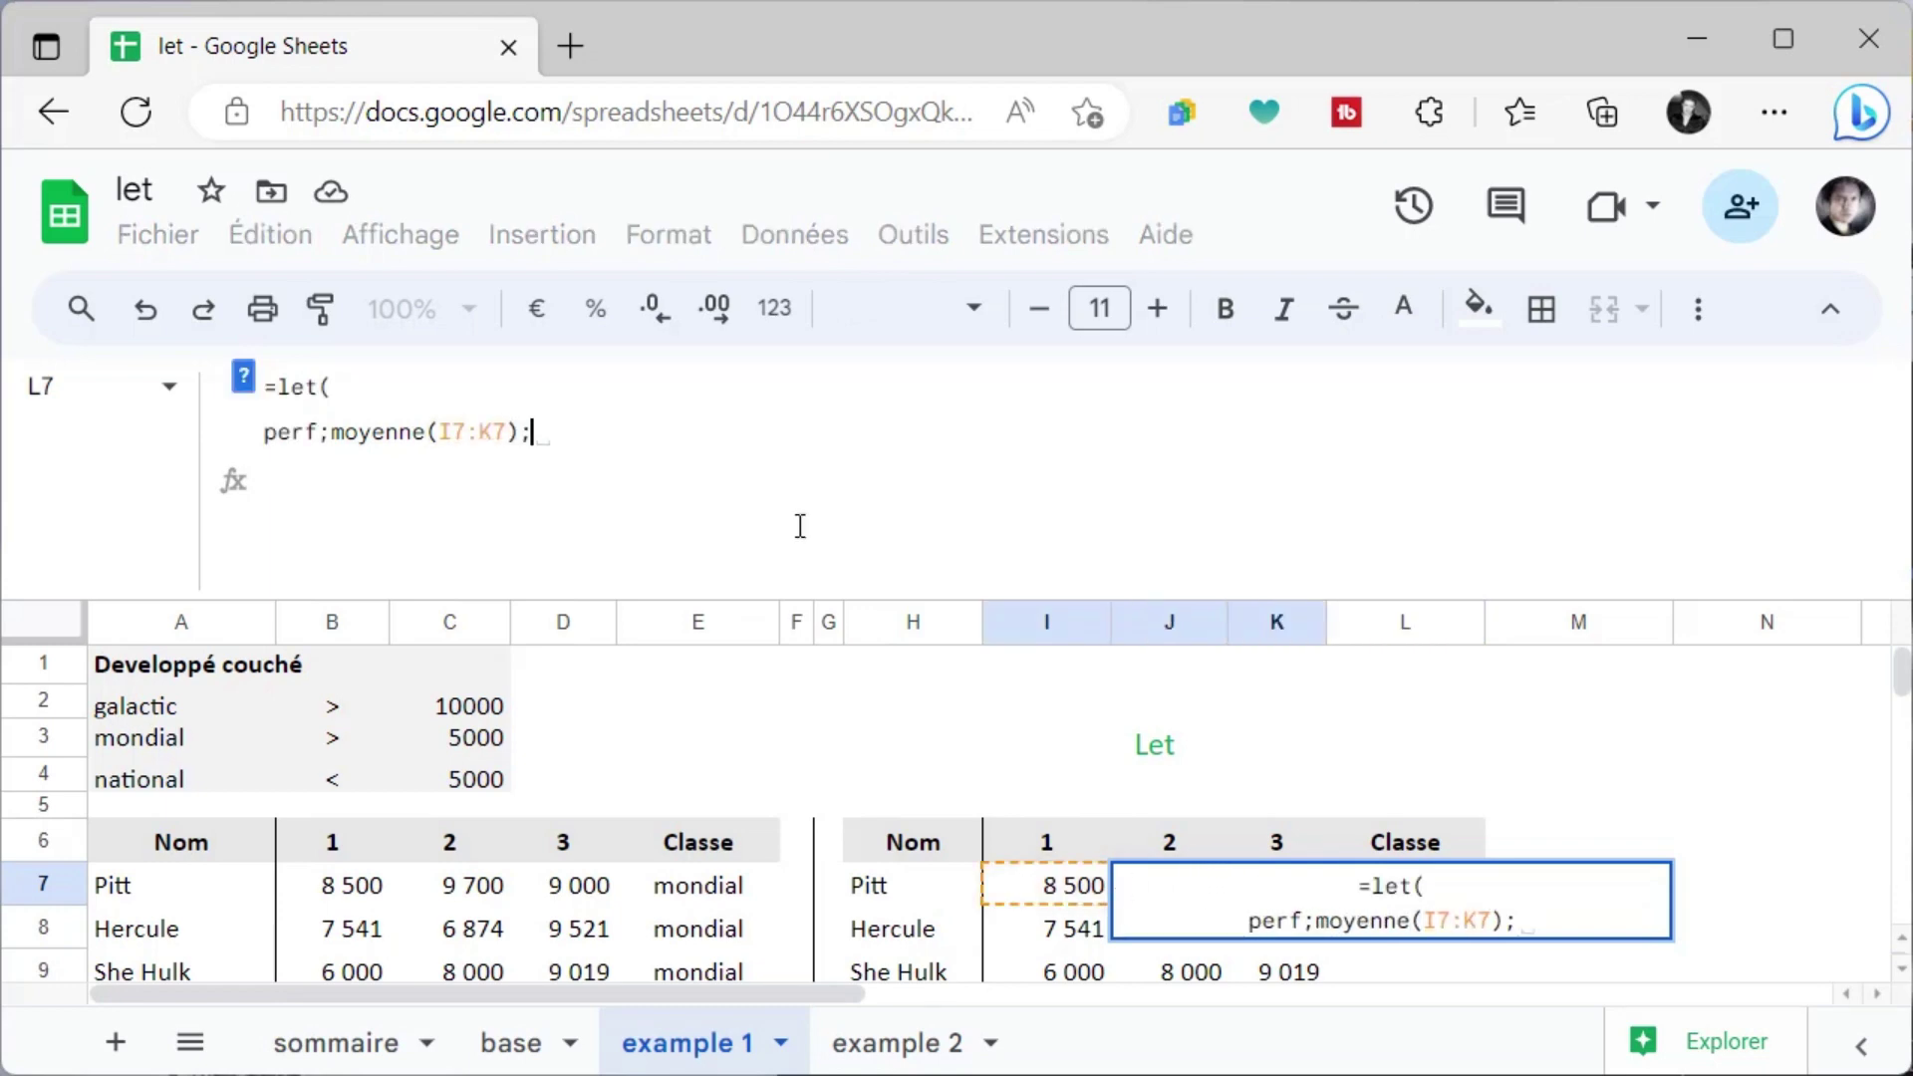
{"action": "key", "text": "alt+Return"}
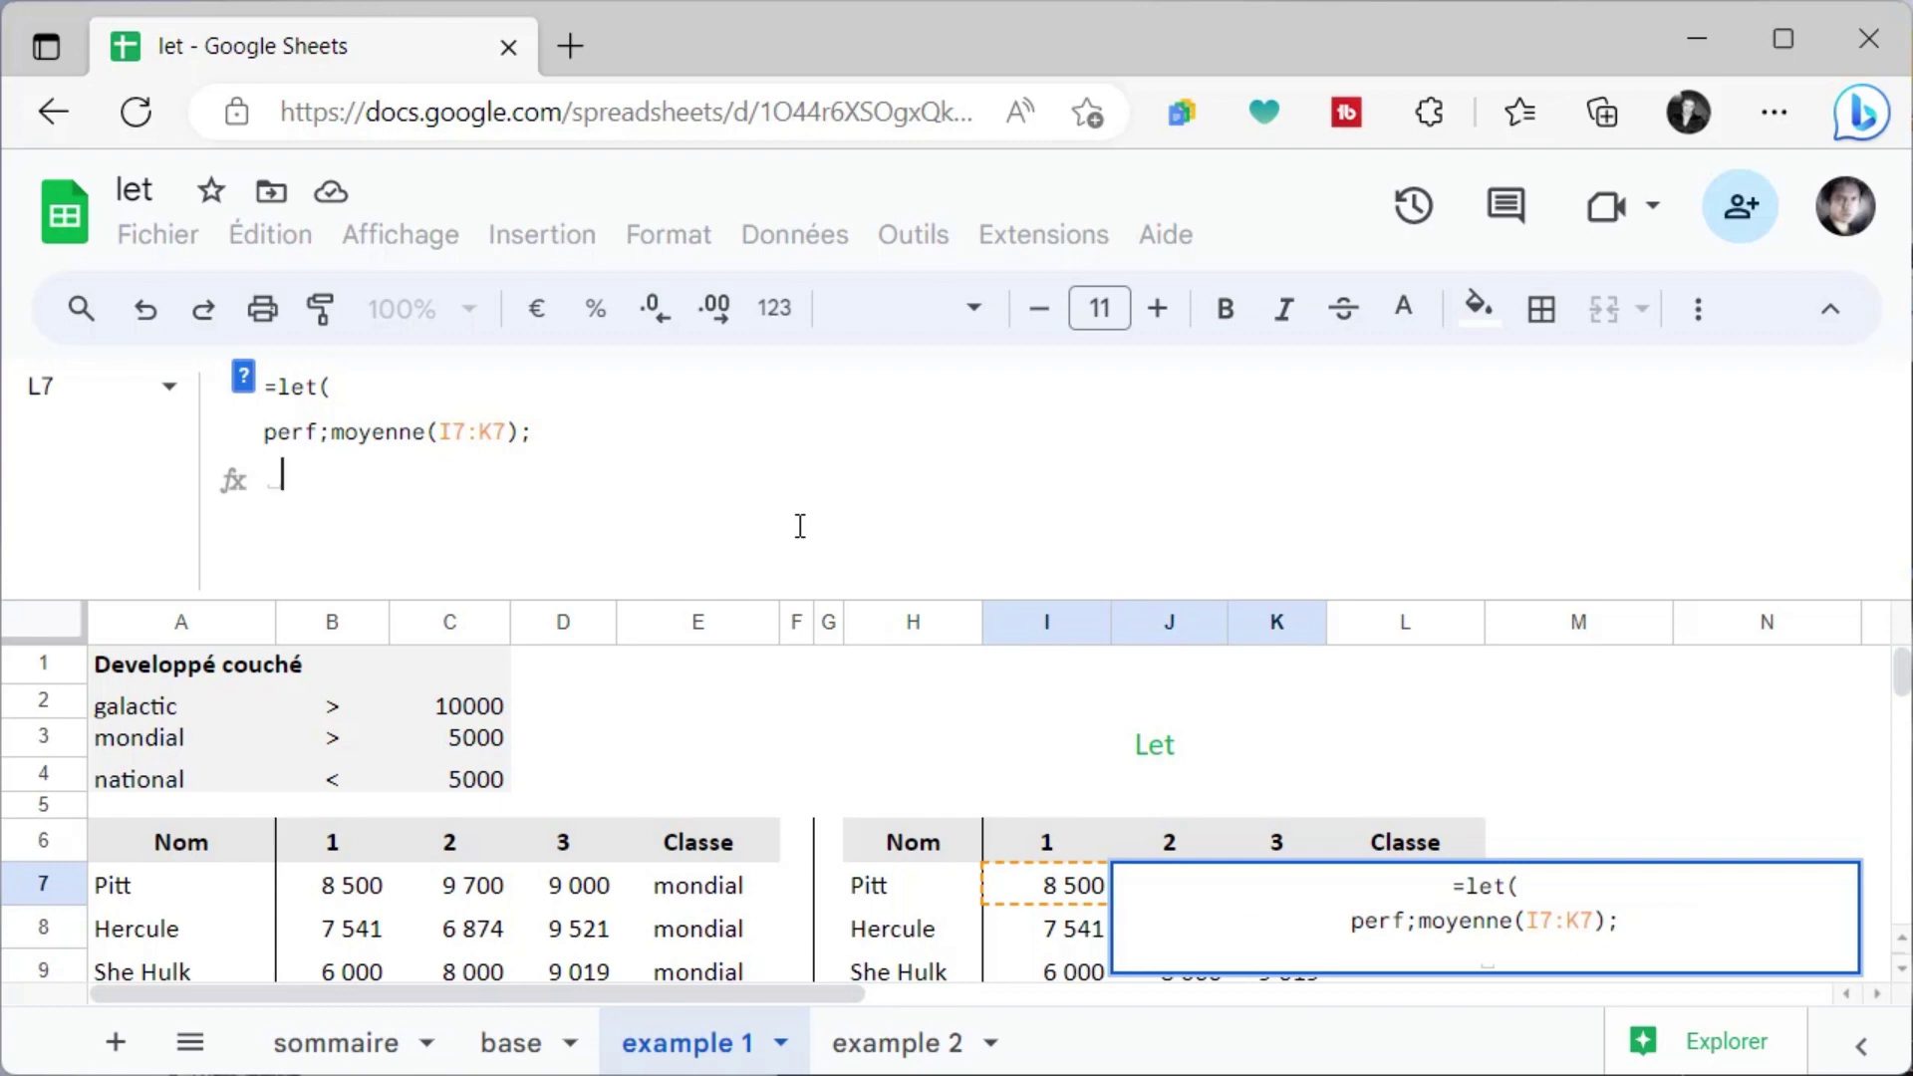
Start the IFS with the first condition perf>C2 returning A2
{"action": "type", "text": "if"}
{"action": "type", "text": "s"}
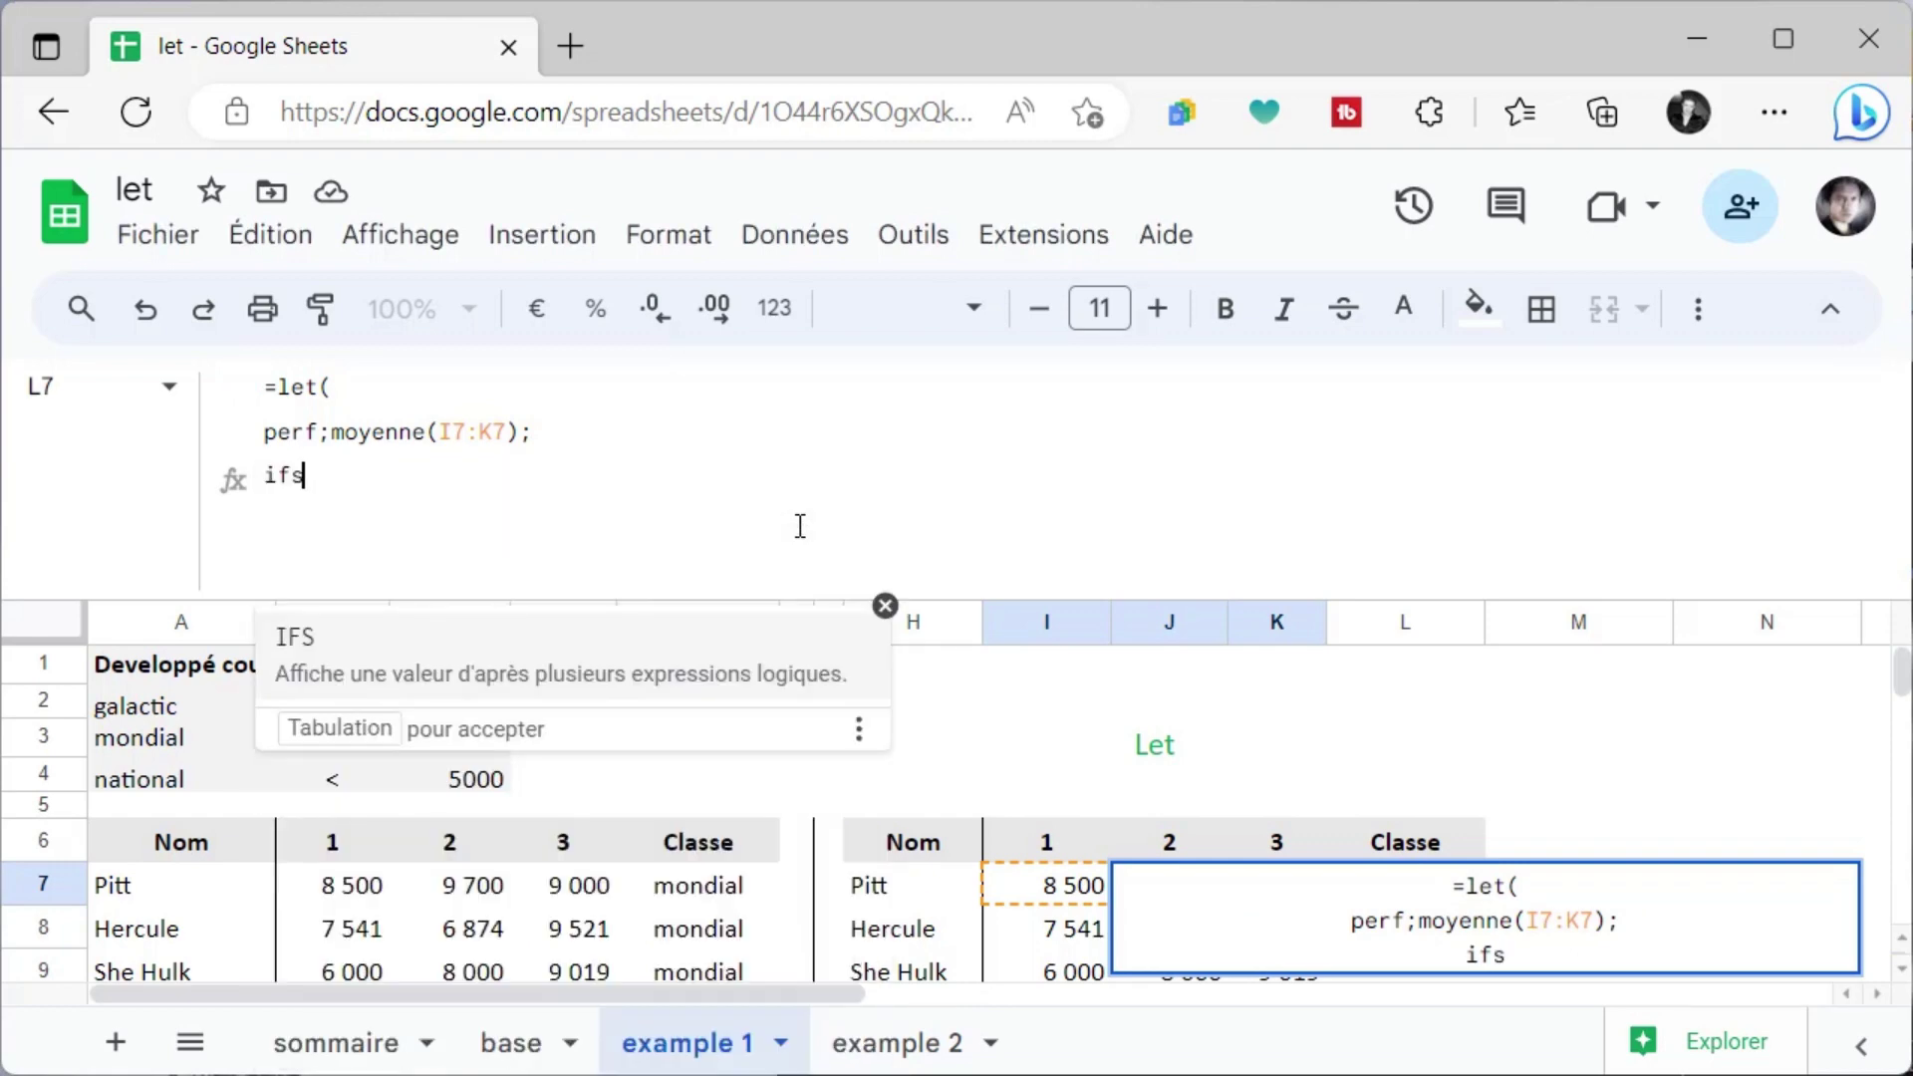
{"action": "type", "text": "("}
{"action": "key", "text": "ctrl+Return"}
{"action": "type", "text": "perf"}
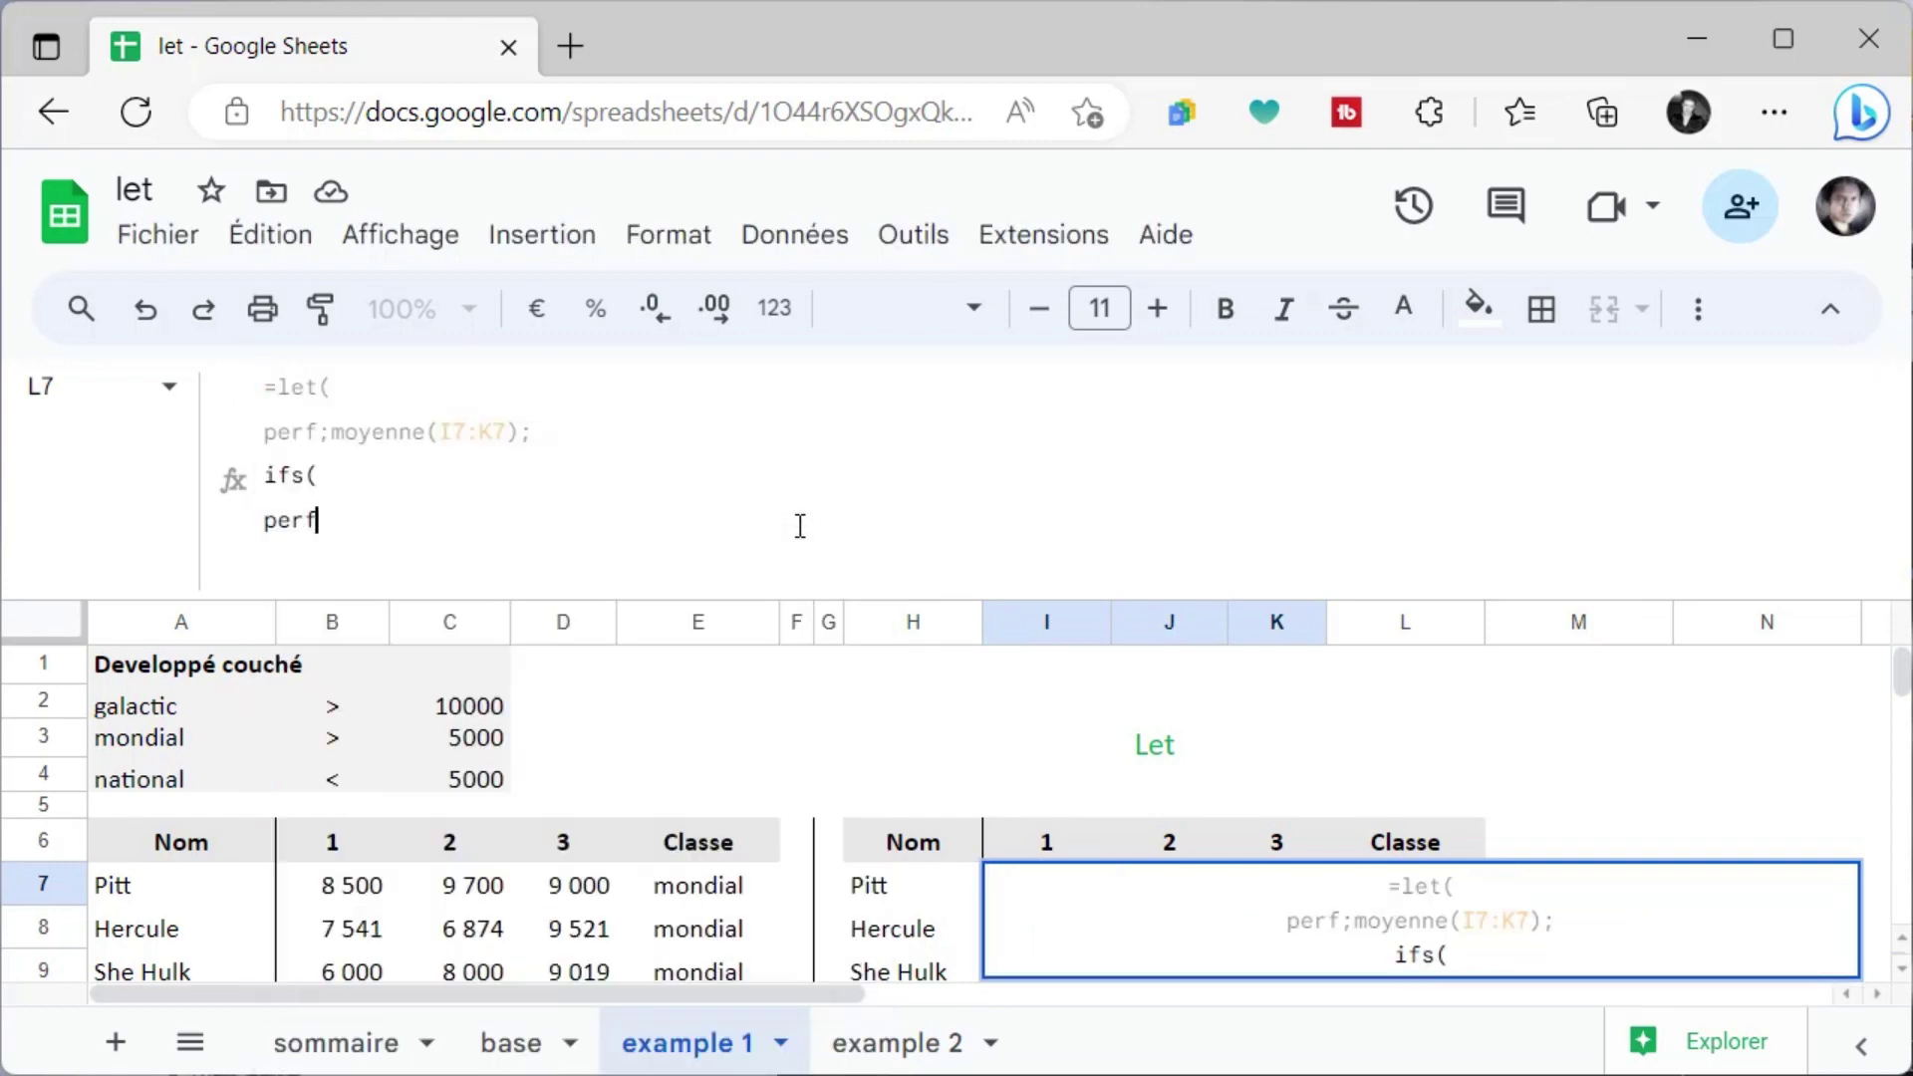
{"action": "type", "text": ">"}
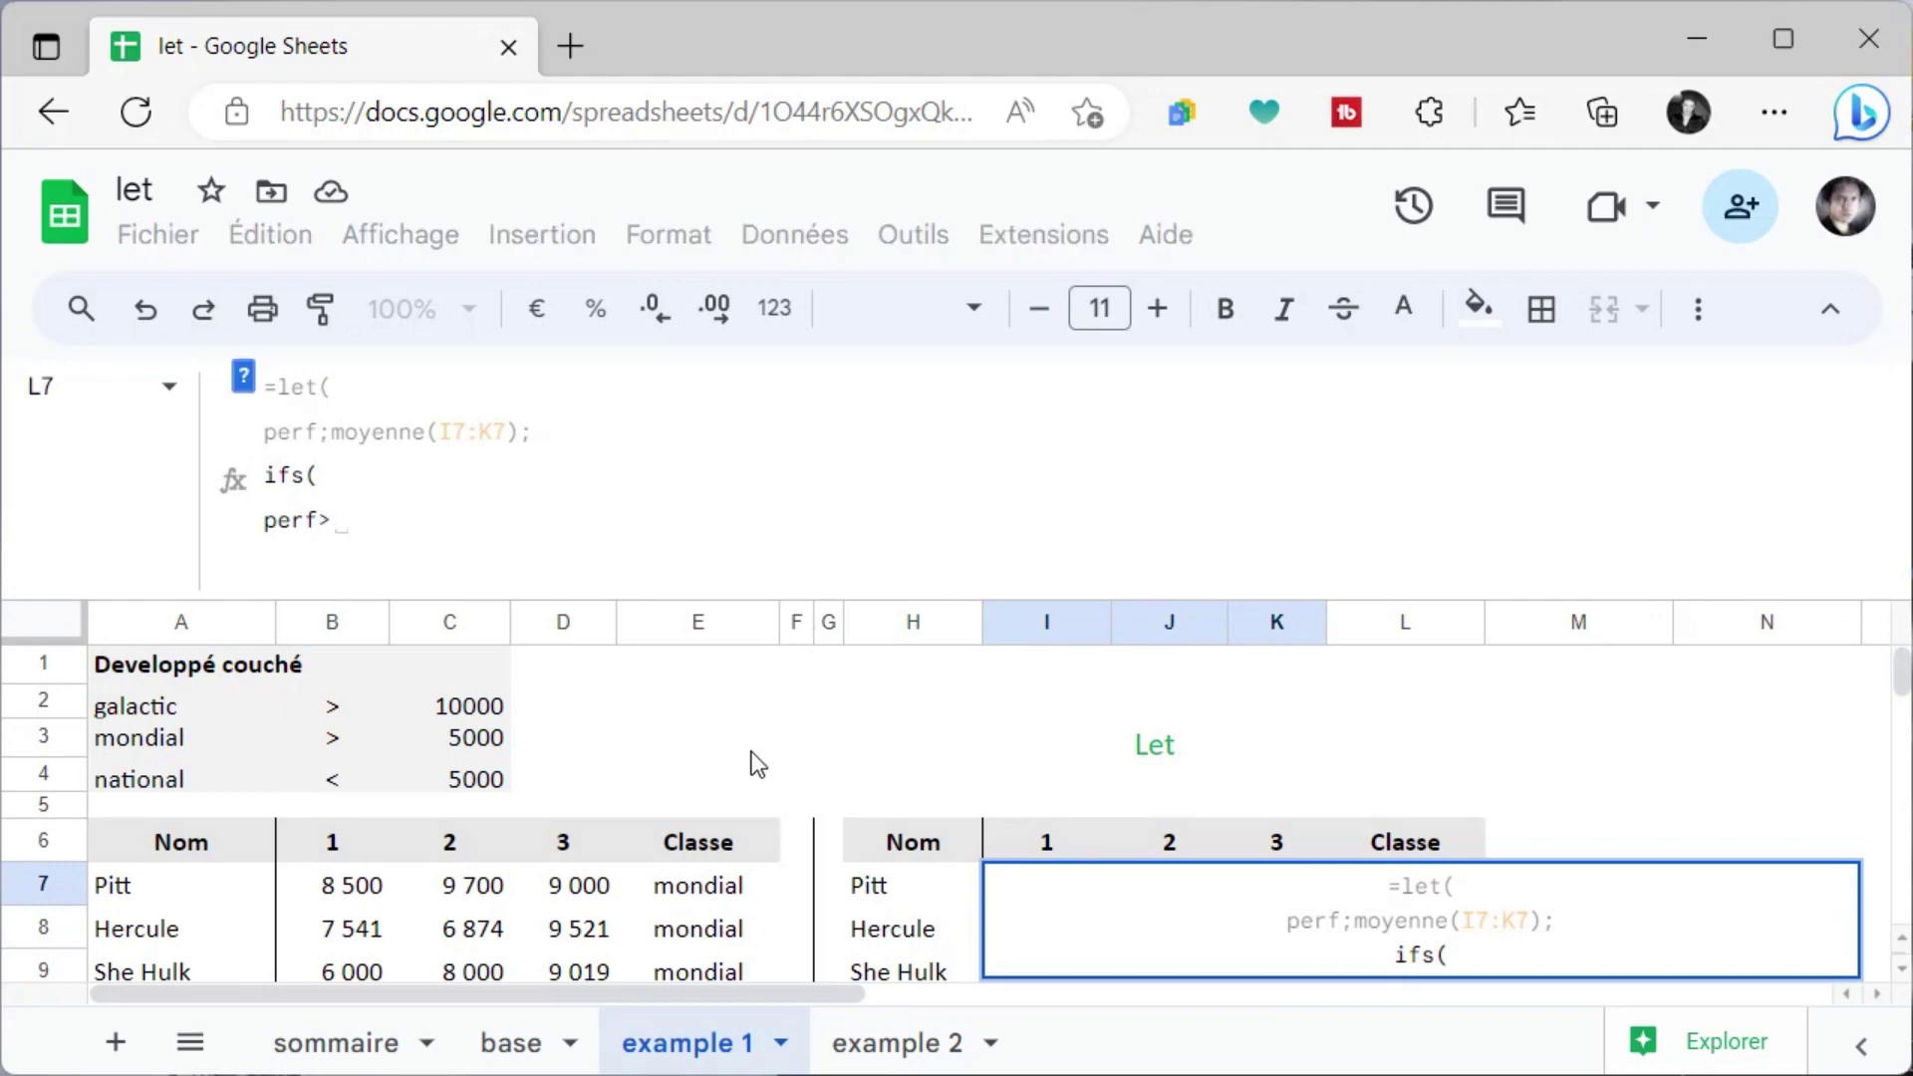
{"action": "left_click", "coordinate": [450, 717]}
{"action": "type", "text": ";"}
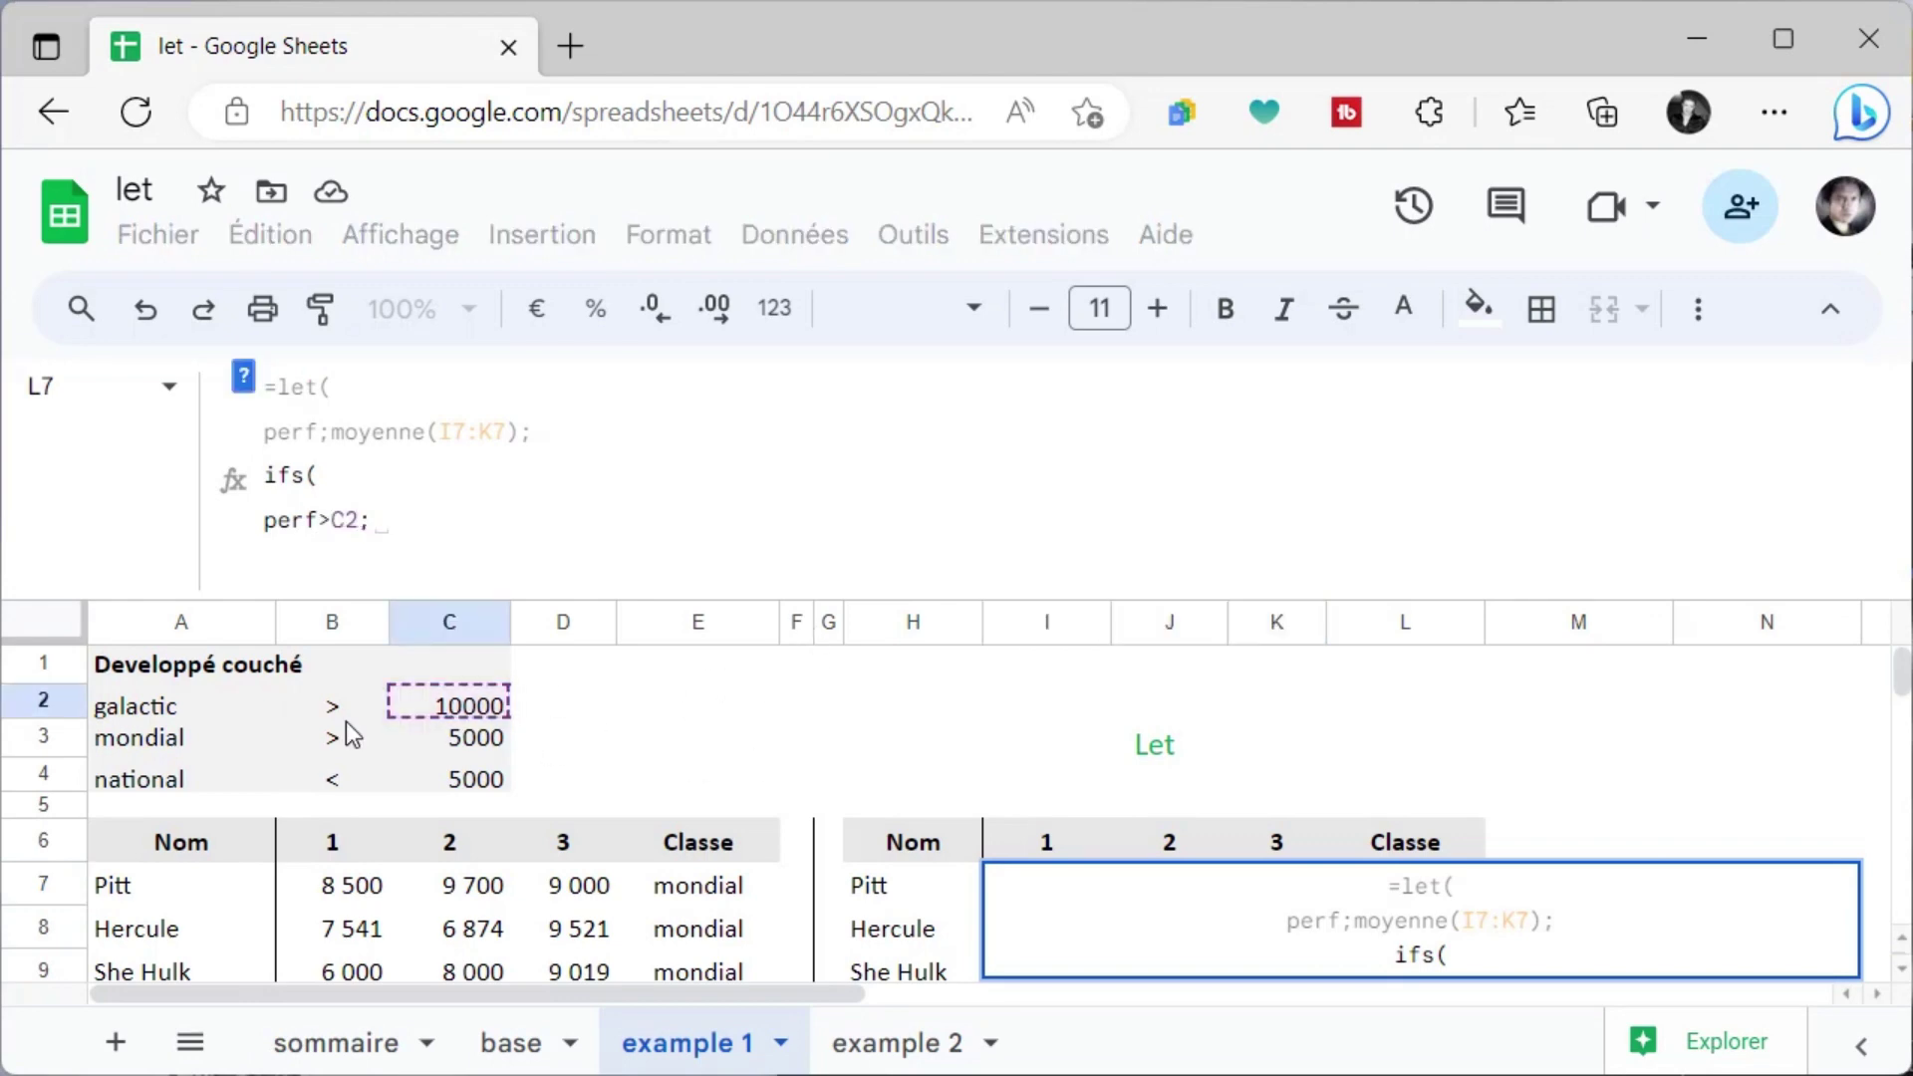
{"action": "left_click", "coordinate": [160, 703]}
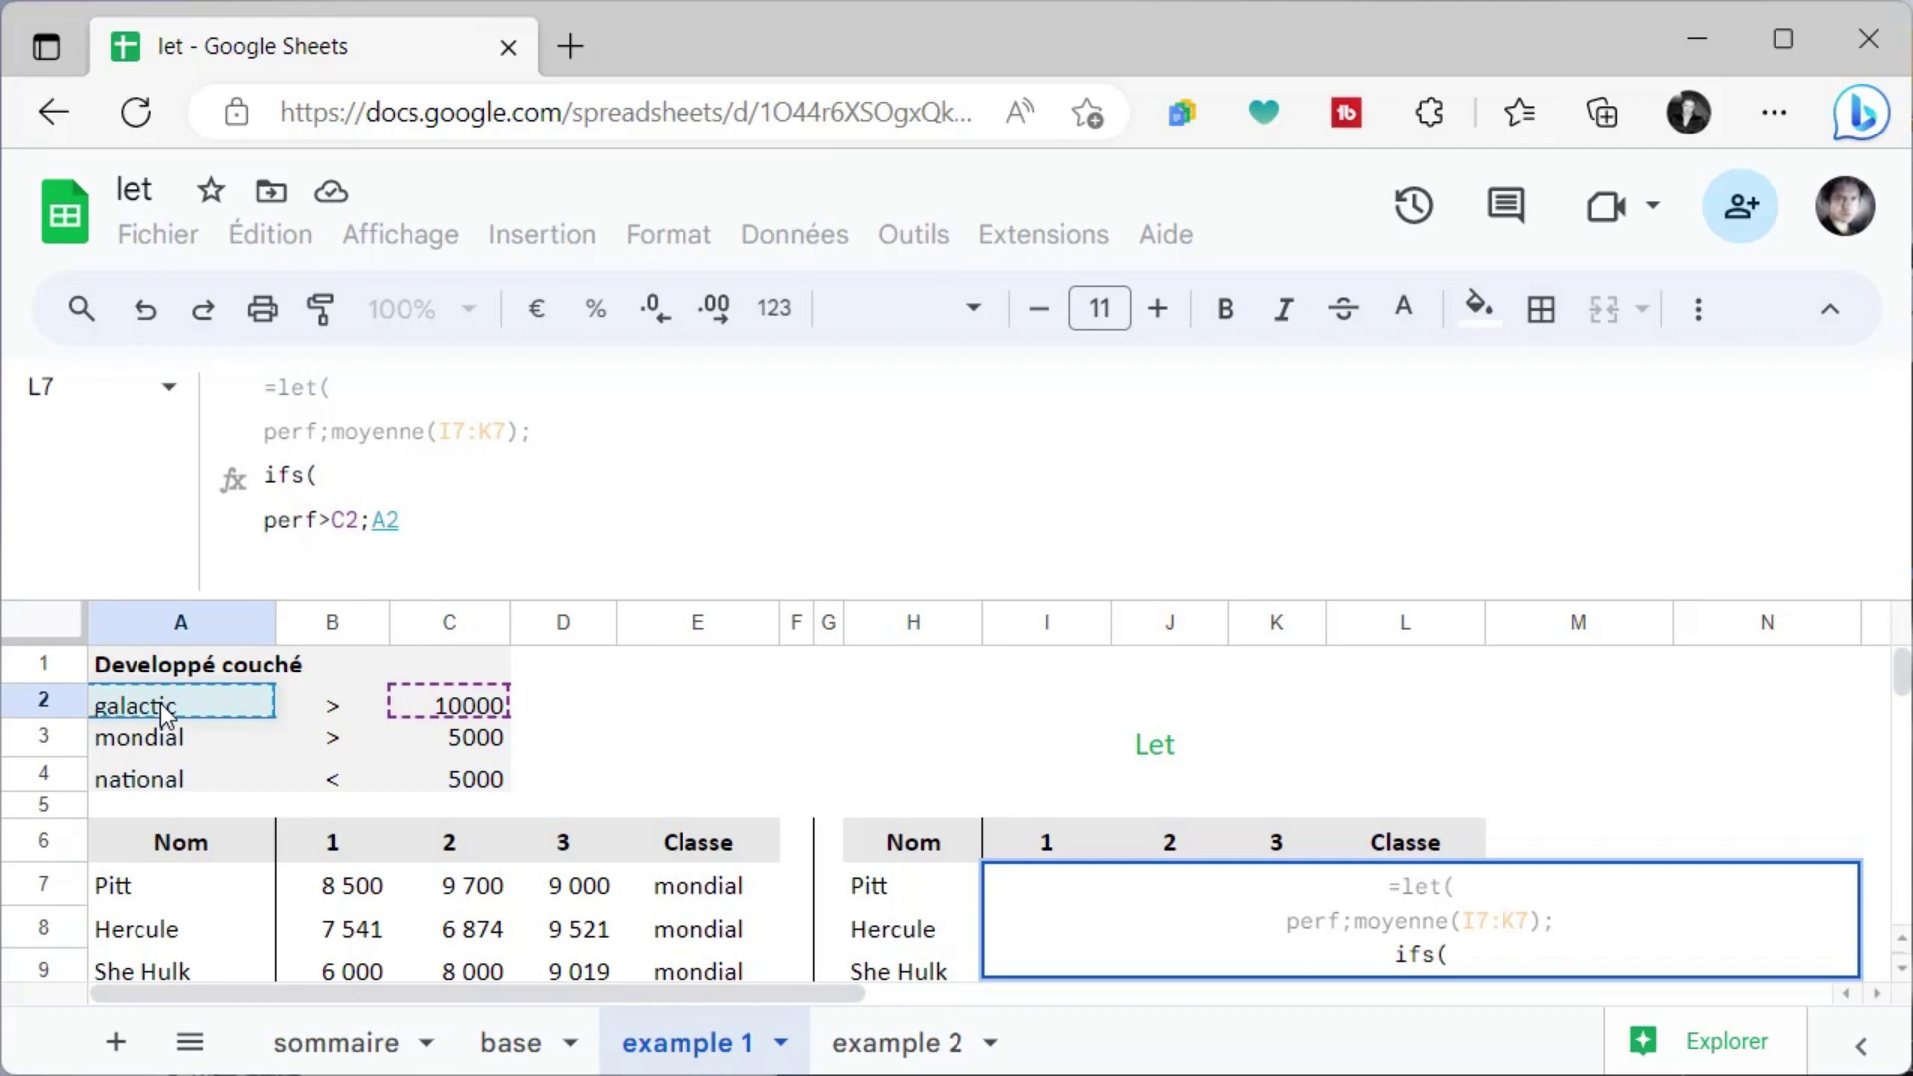
{"action": "type", "text": ";"}
Add the conditions perf>C3 returning A3 and perf<C4 returning A4
{"action": "key", "text": "ctrl+Return"}
{"action": "type", "text": "perf"}
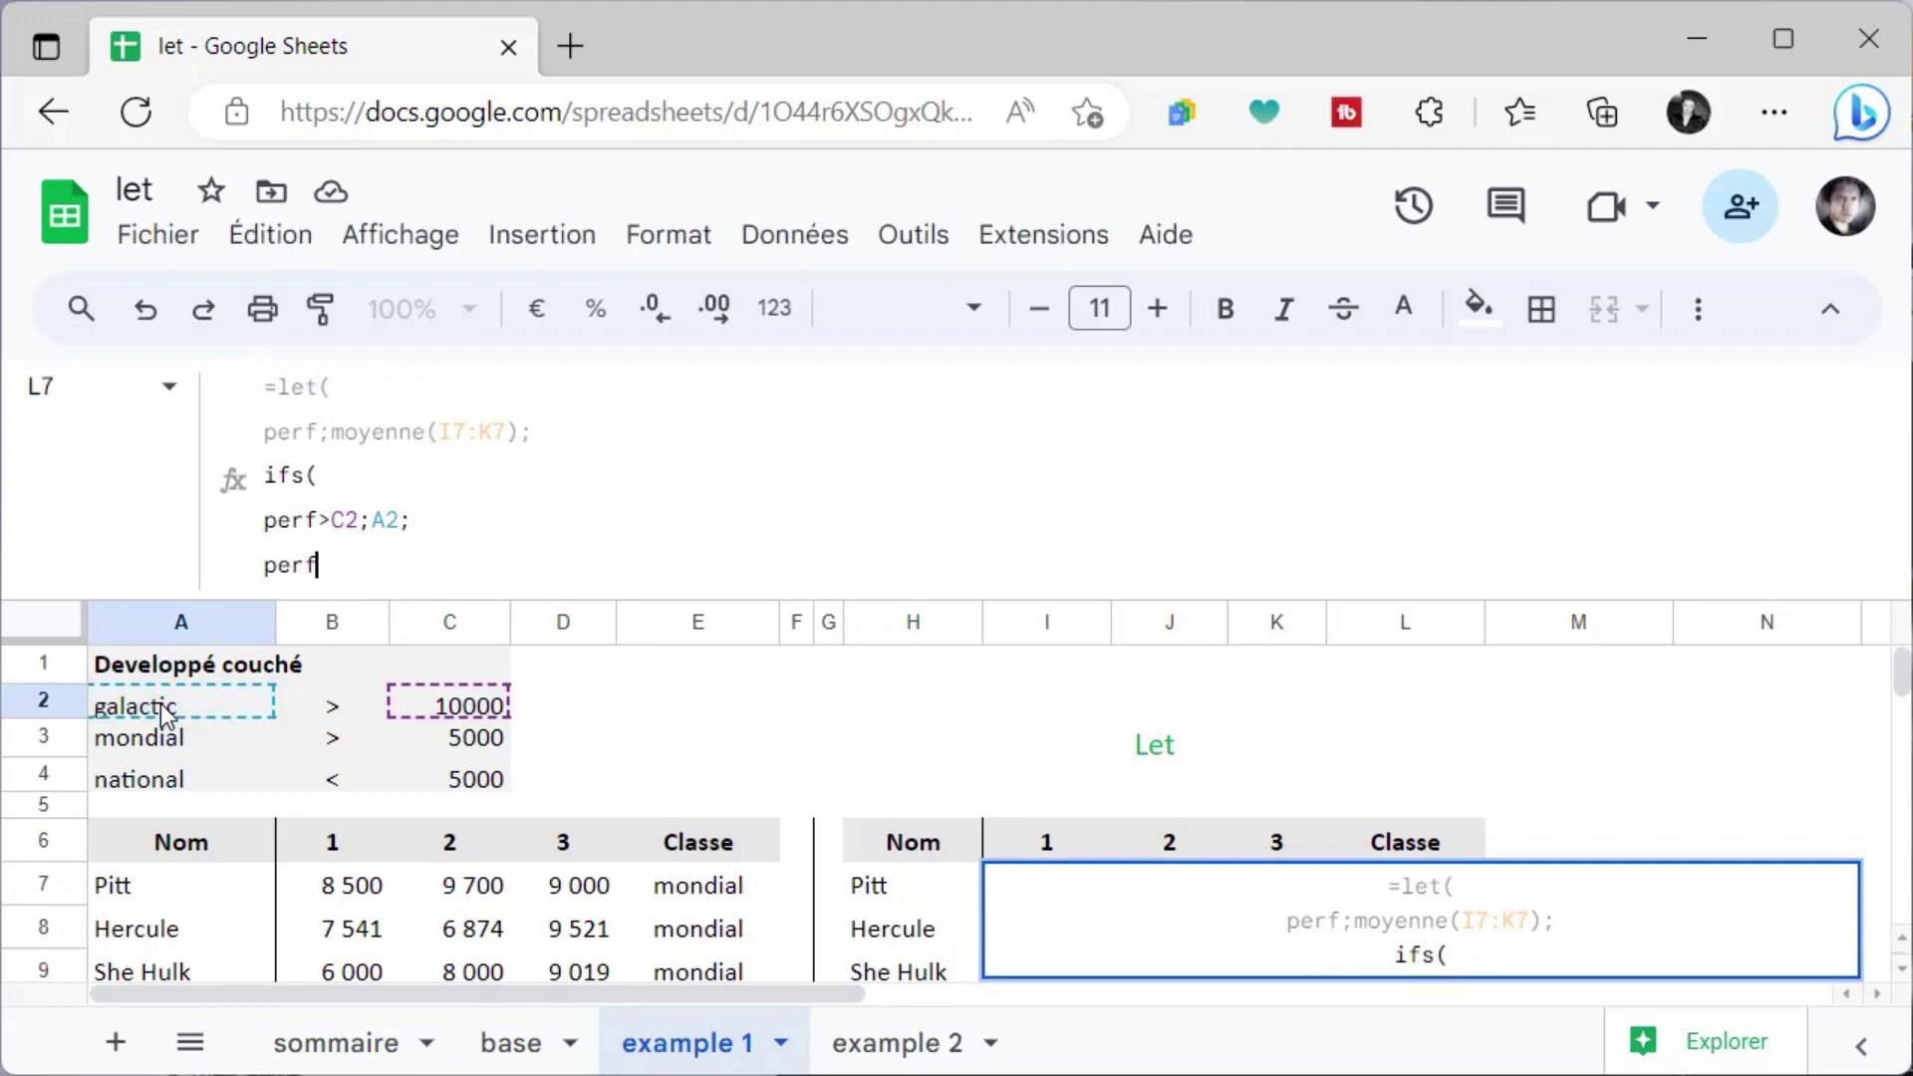
{"action": "type", "text": ">"}
{"action": "left_click", "coordinate": [435, 746]}
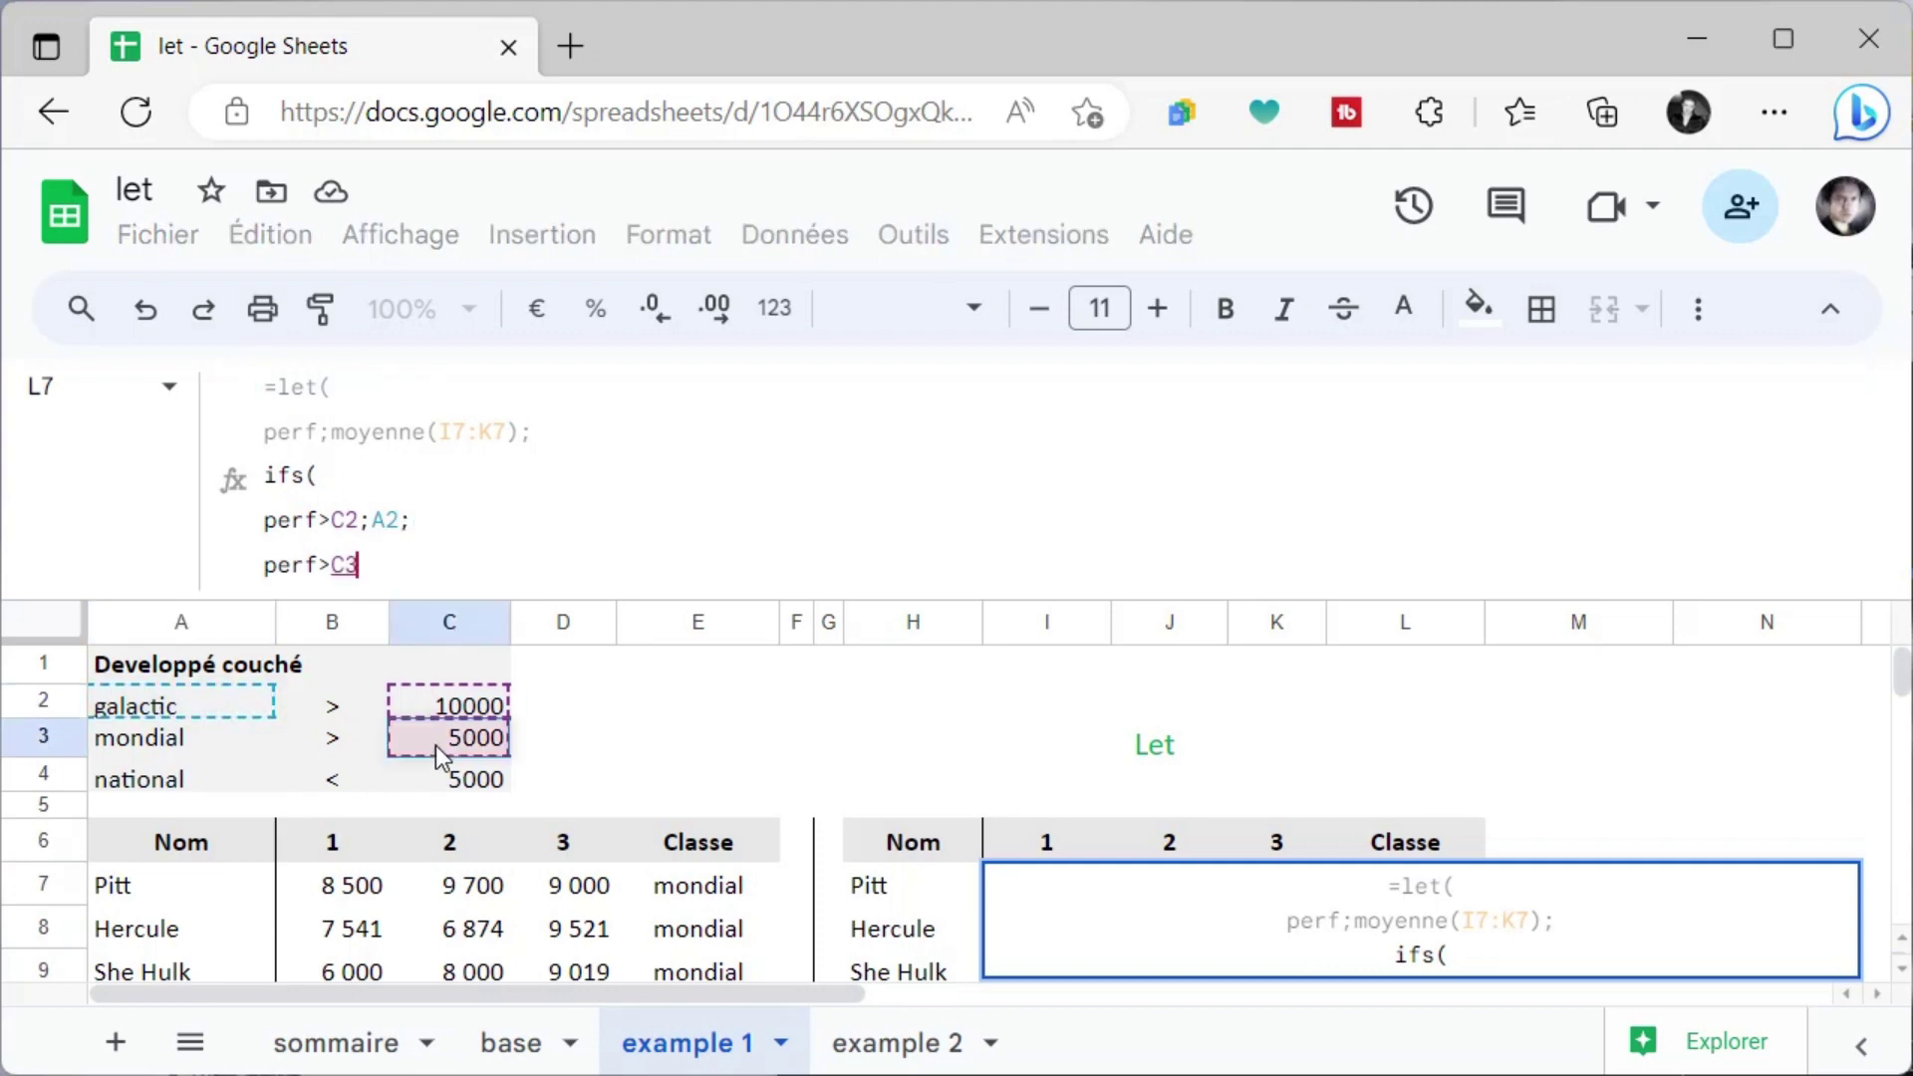
{"action": "type", "text": ";"}
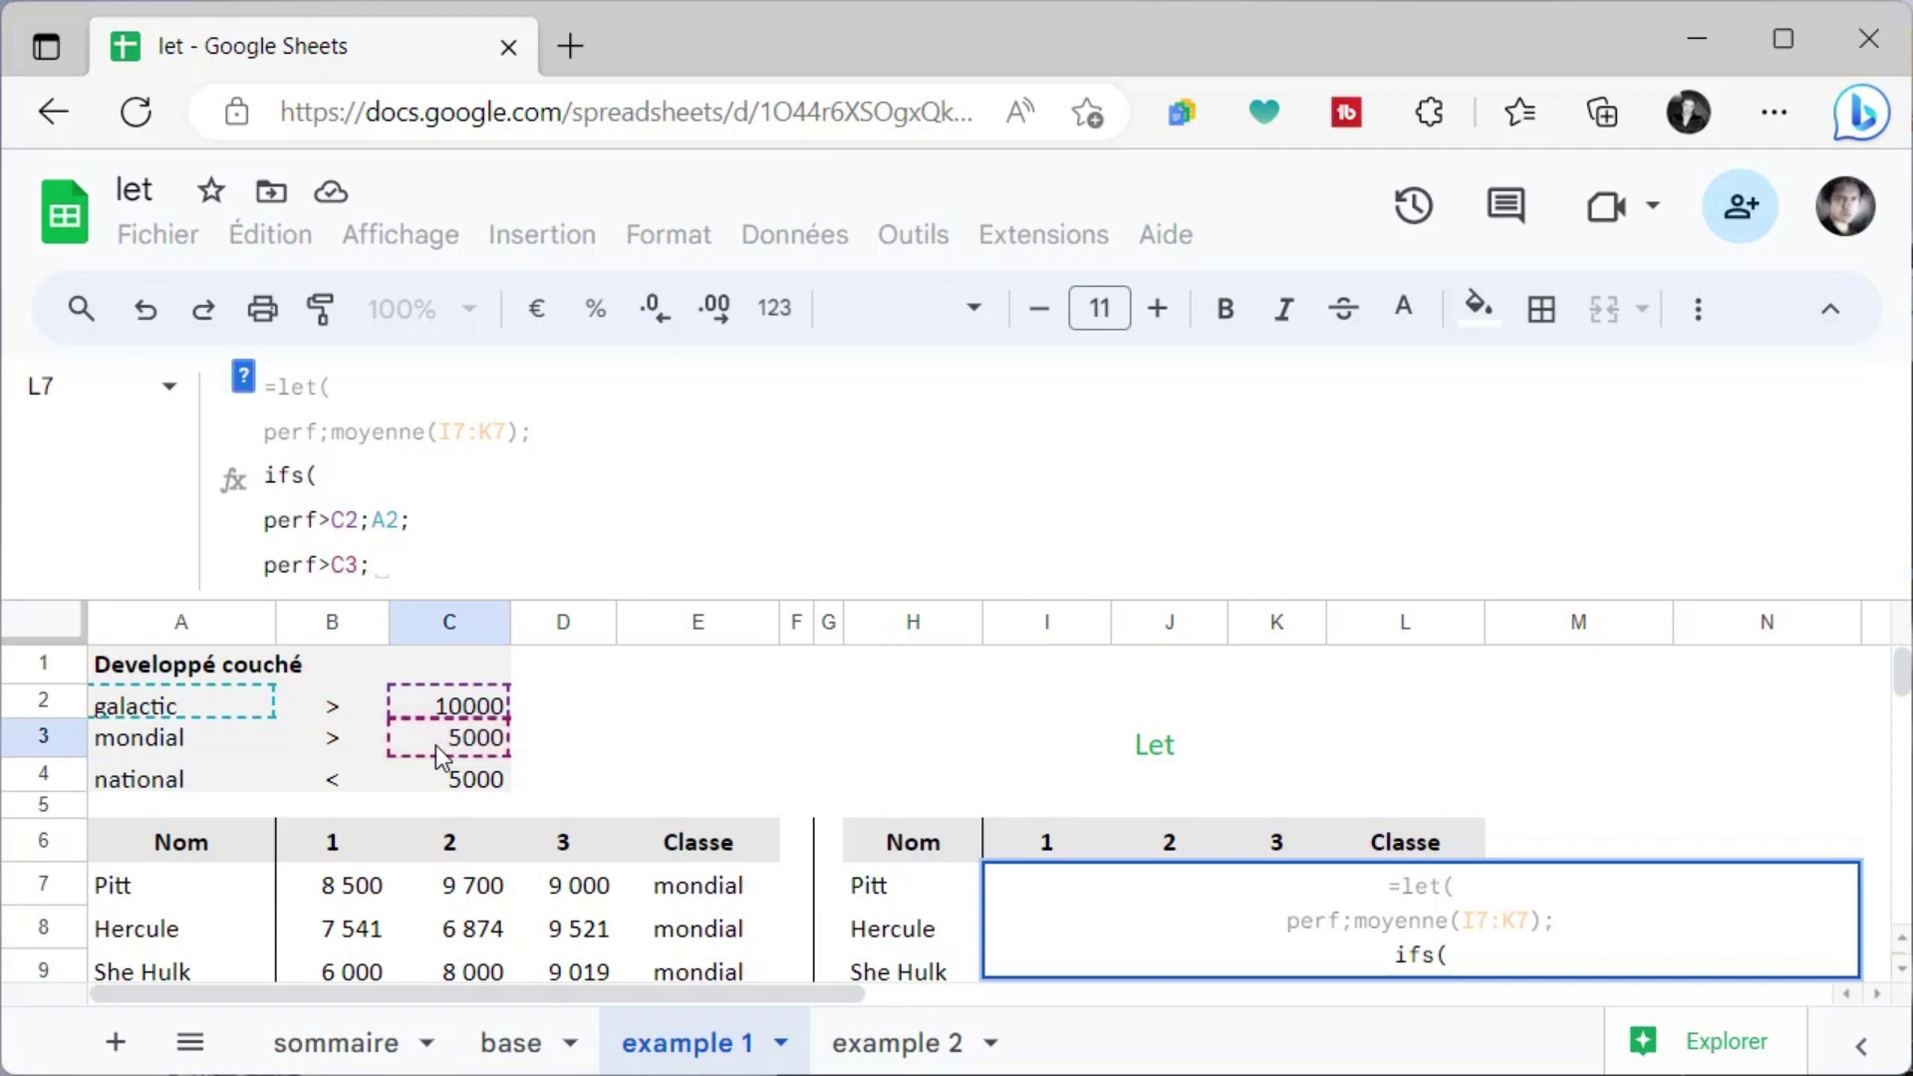
{"action": "left_click", "coordinate": [149, 743]}
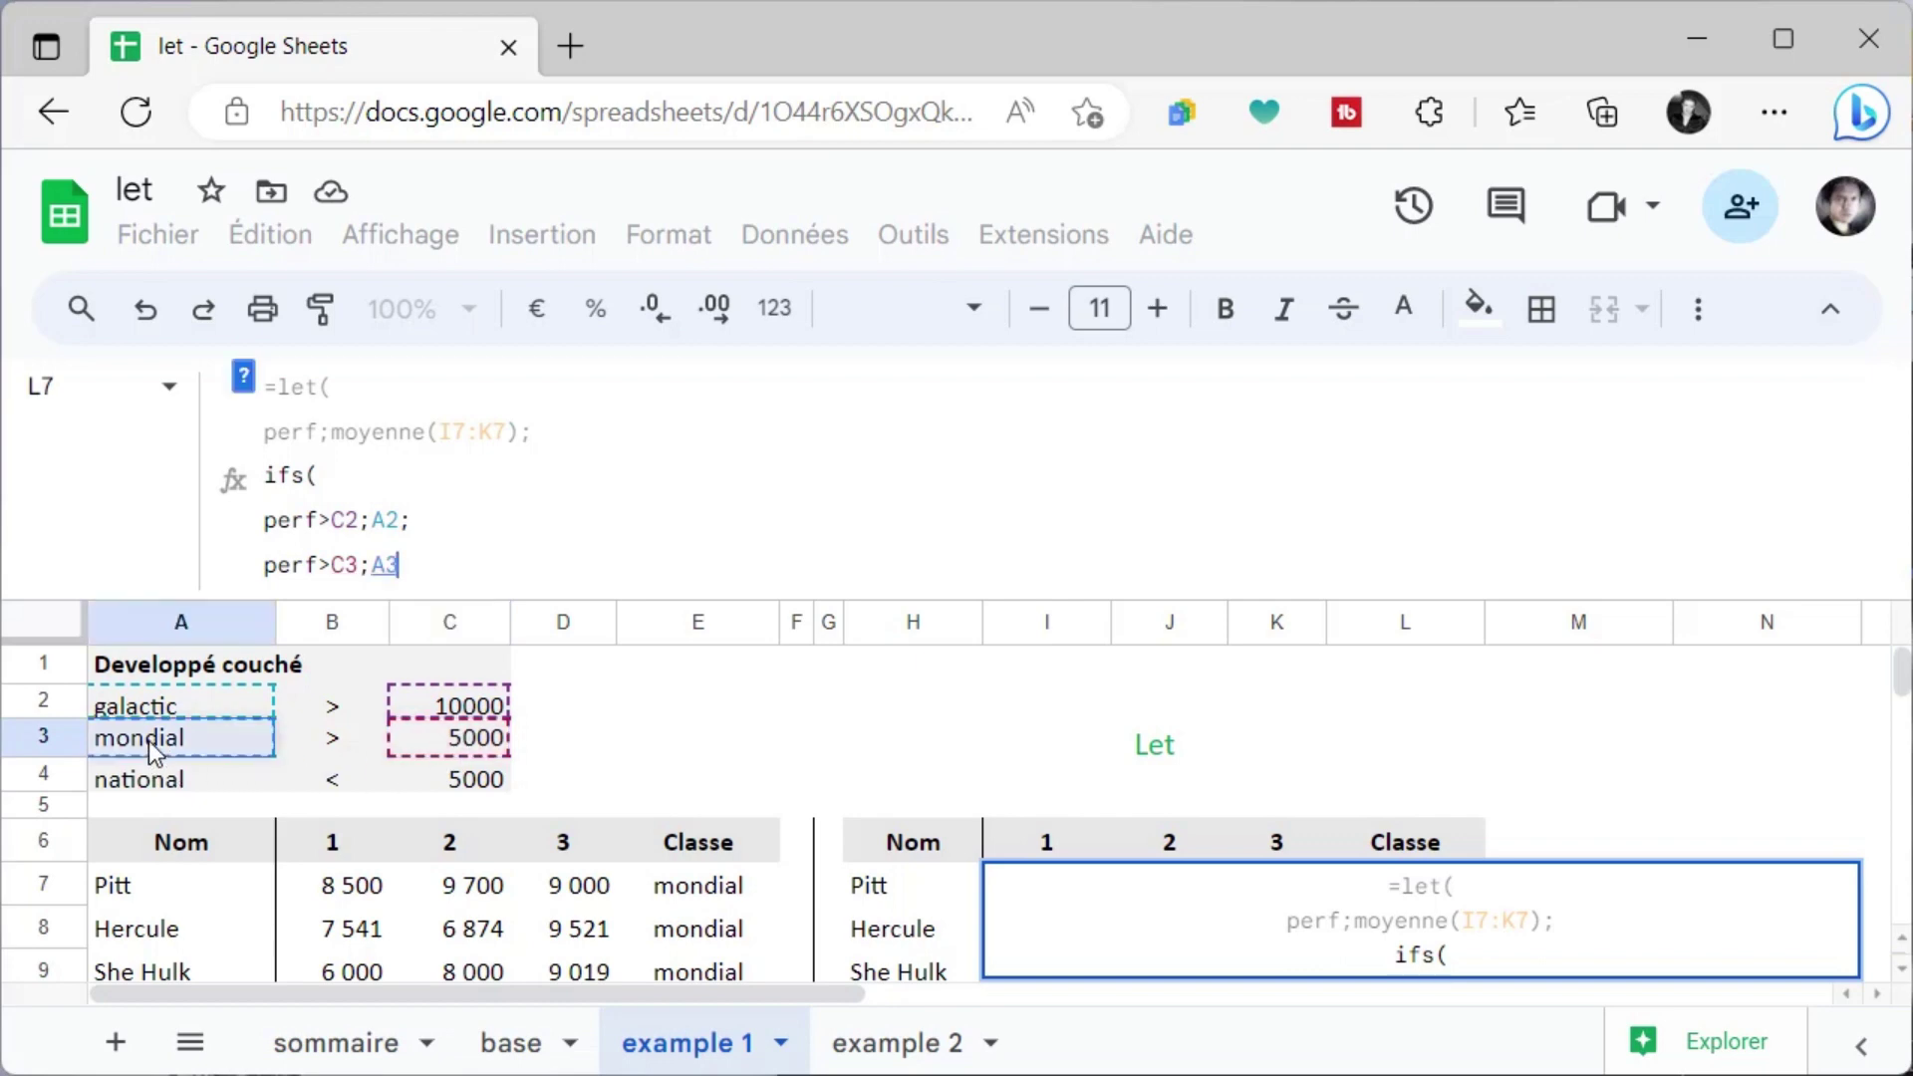
{"action": "type", "text": ";"}
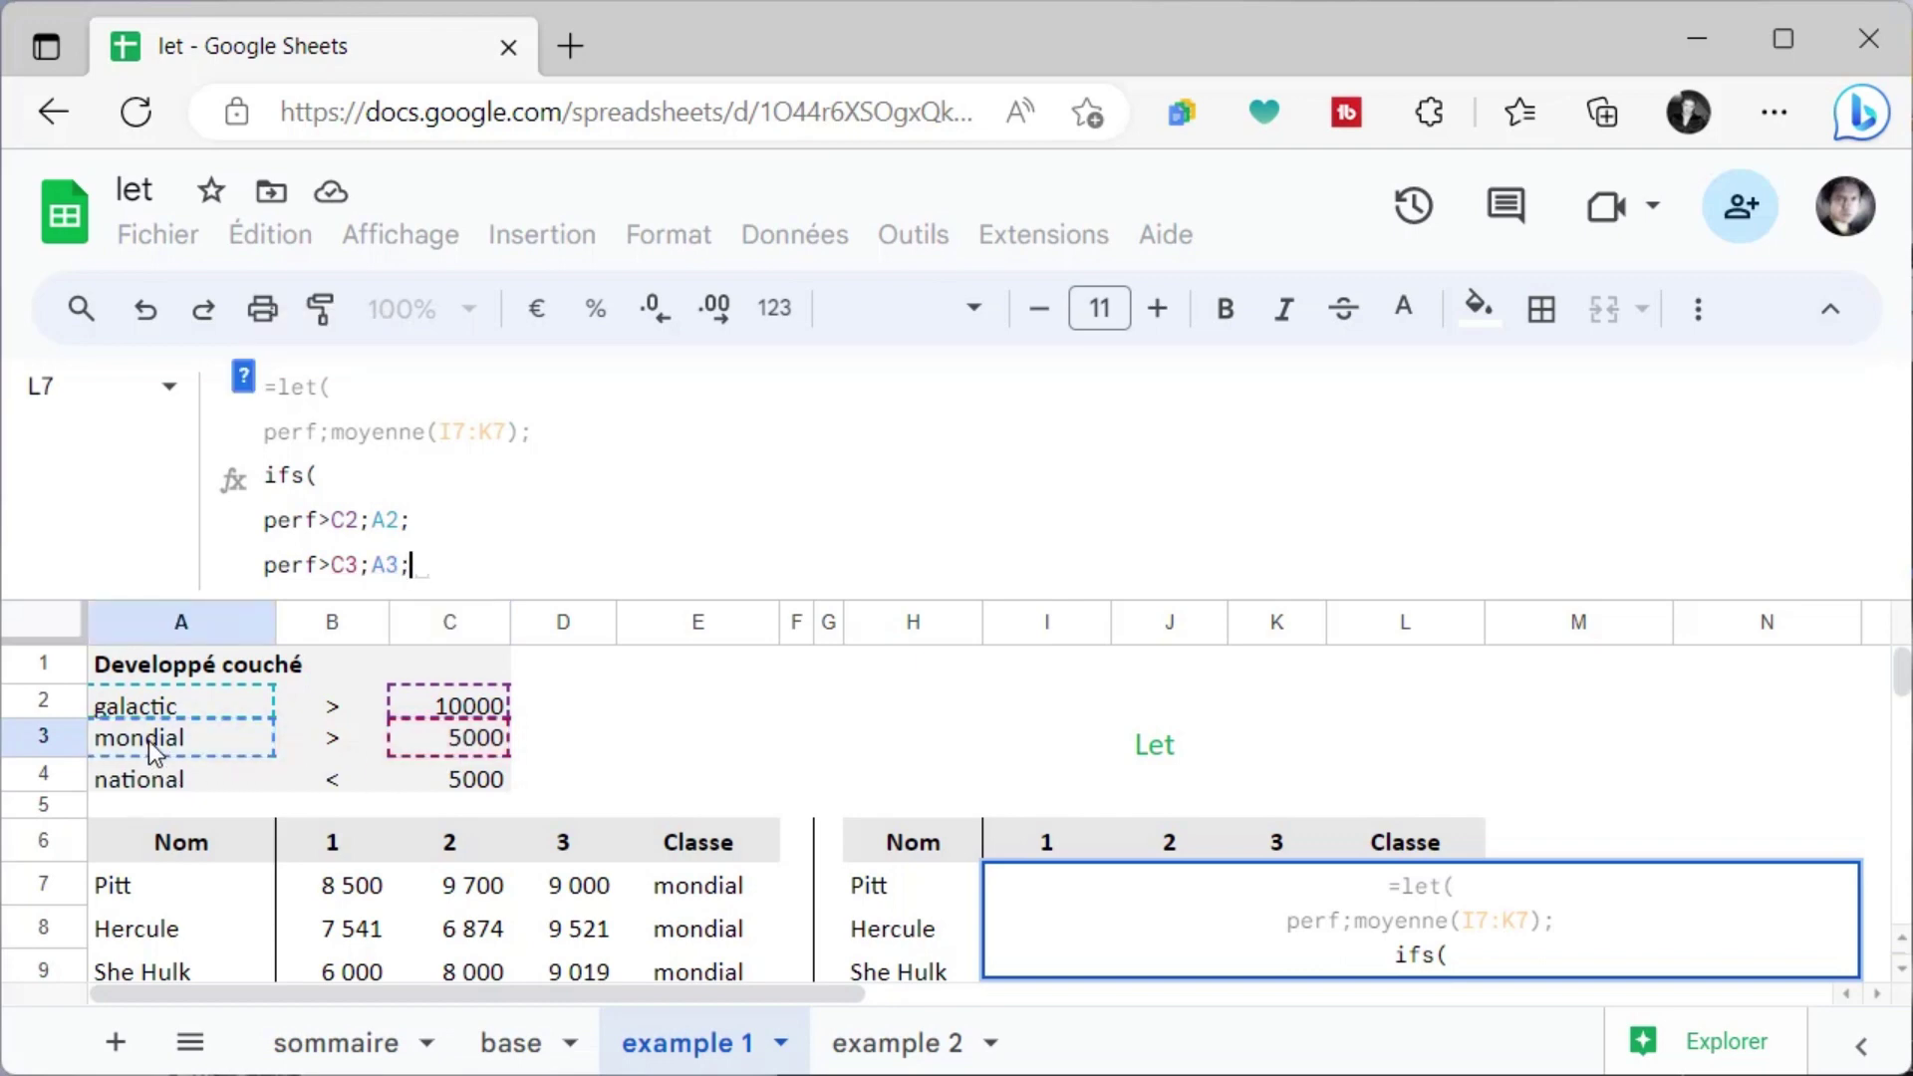
{"action": "key", "text": "ctrl+Return"}
{"action": "type", "text": "perf"}
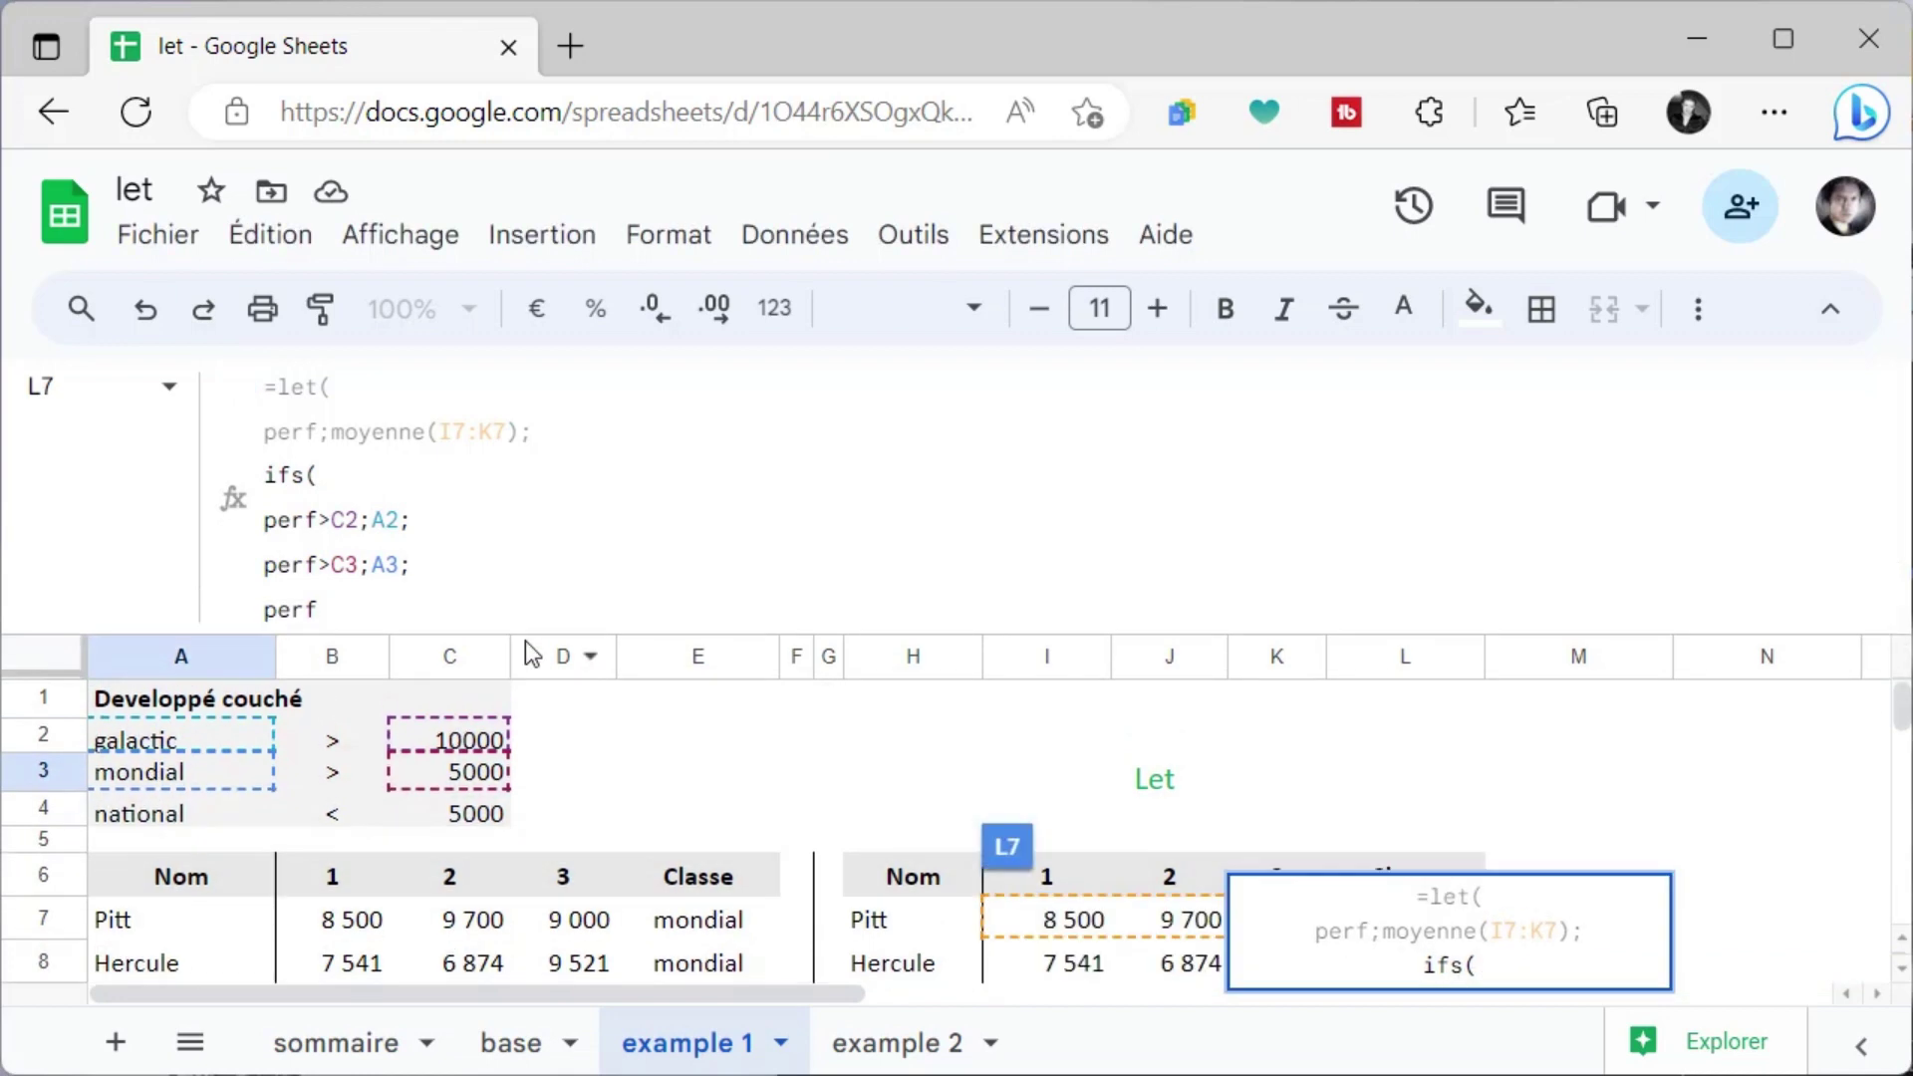
{"action": "type", "text": "<"}
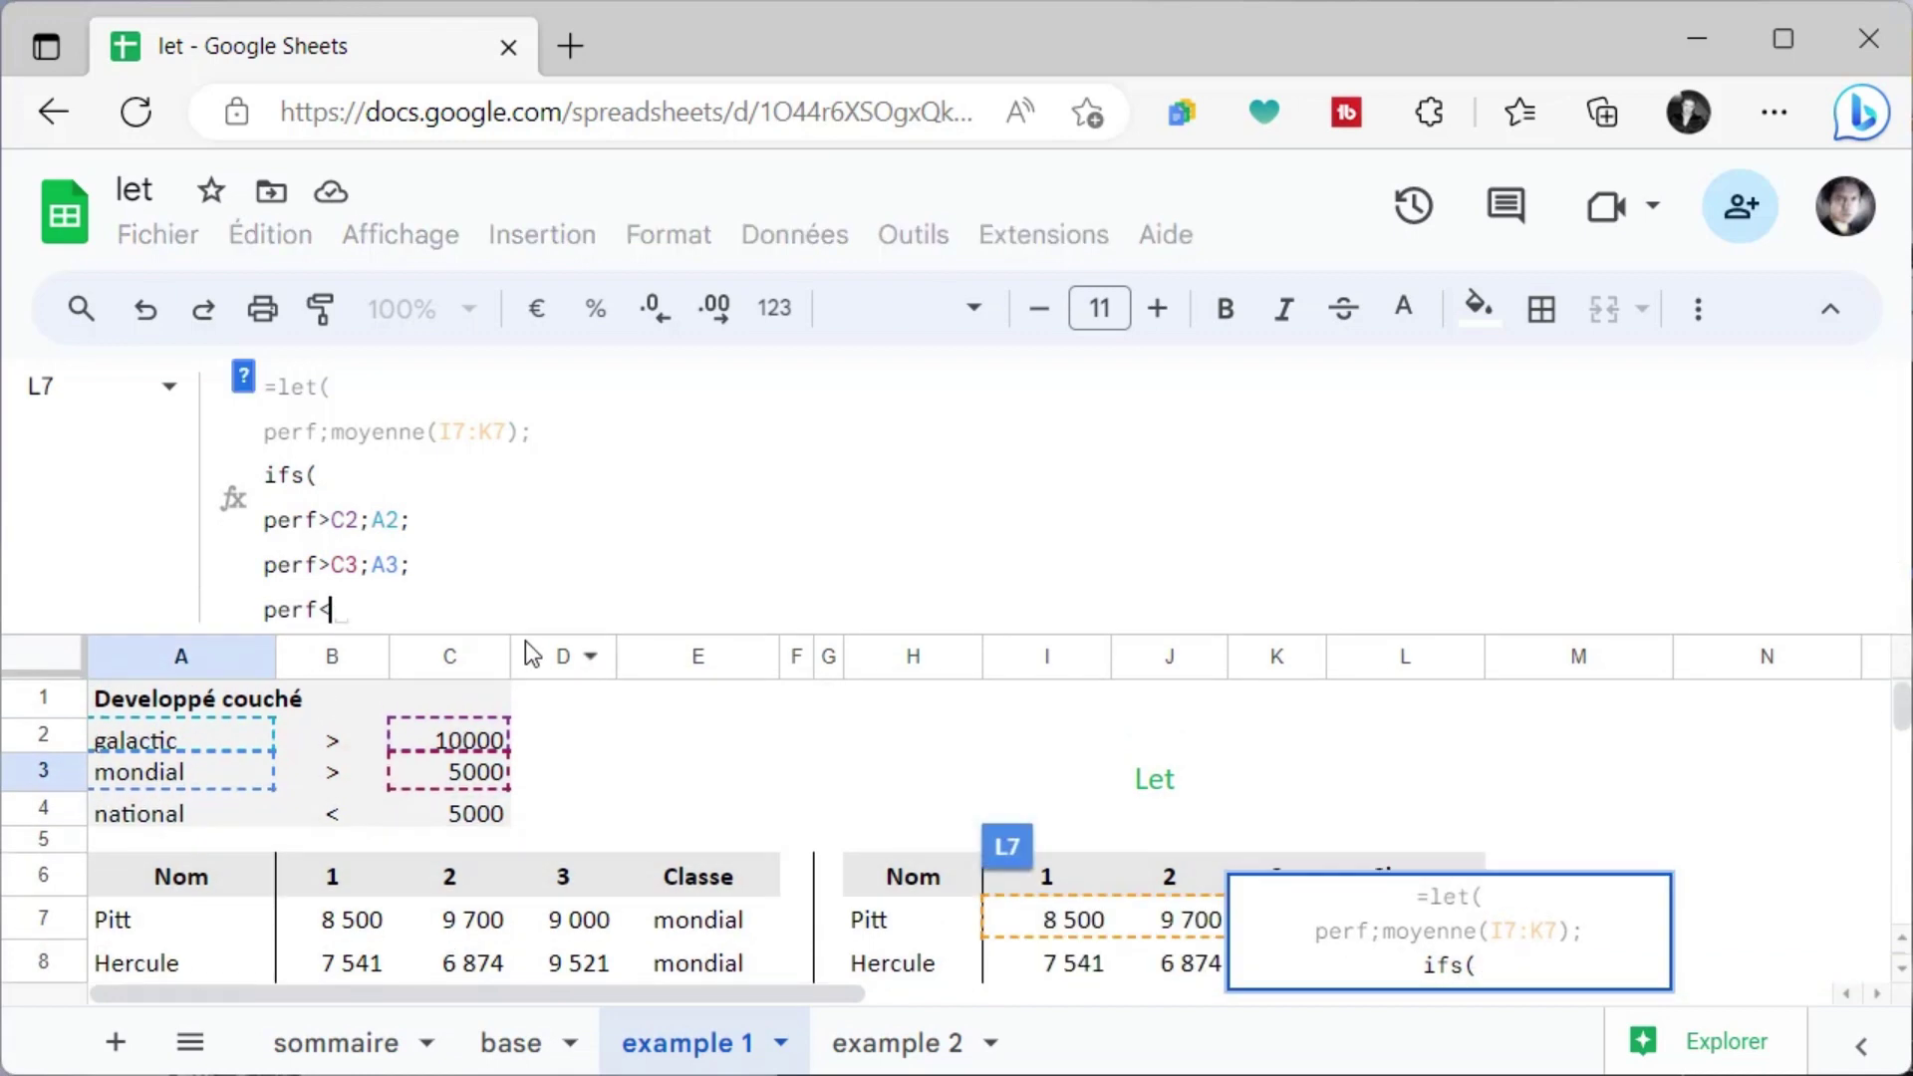
{"action": "left_click", "coordinate": [441, 815]}
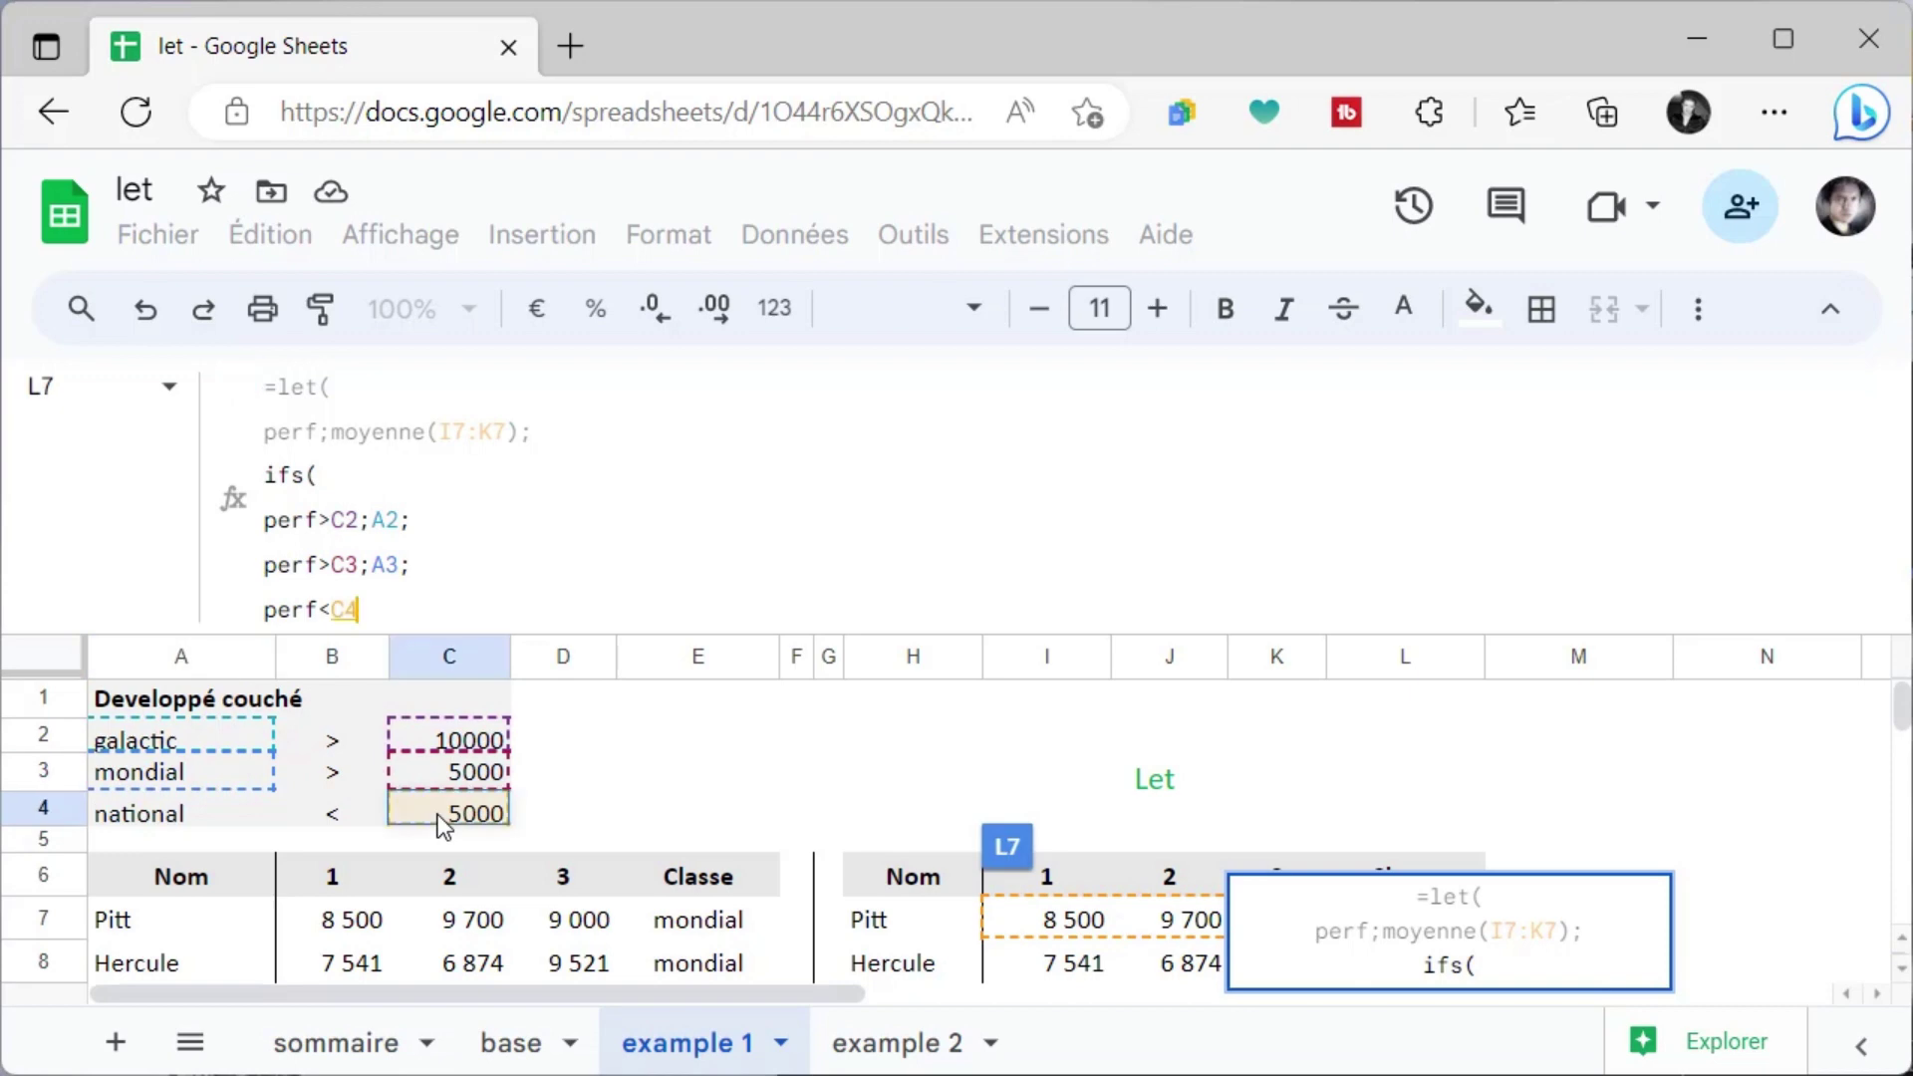
{"action": "type", "text": ";"}
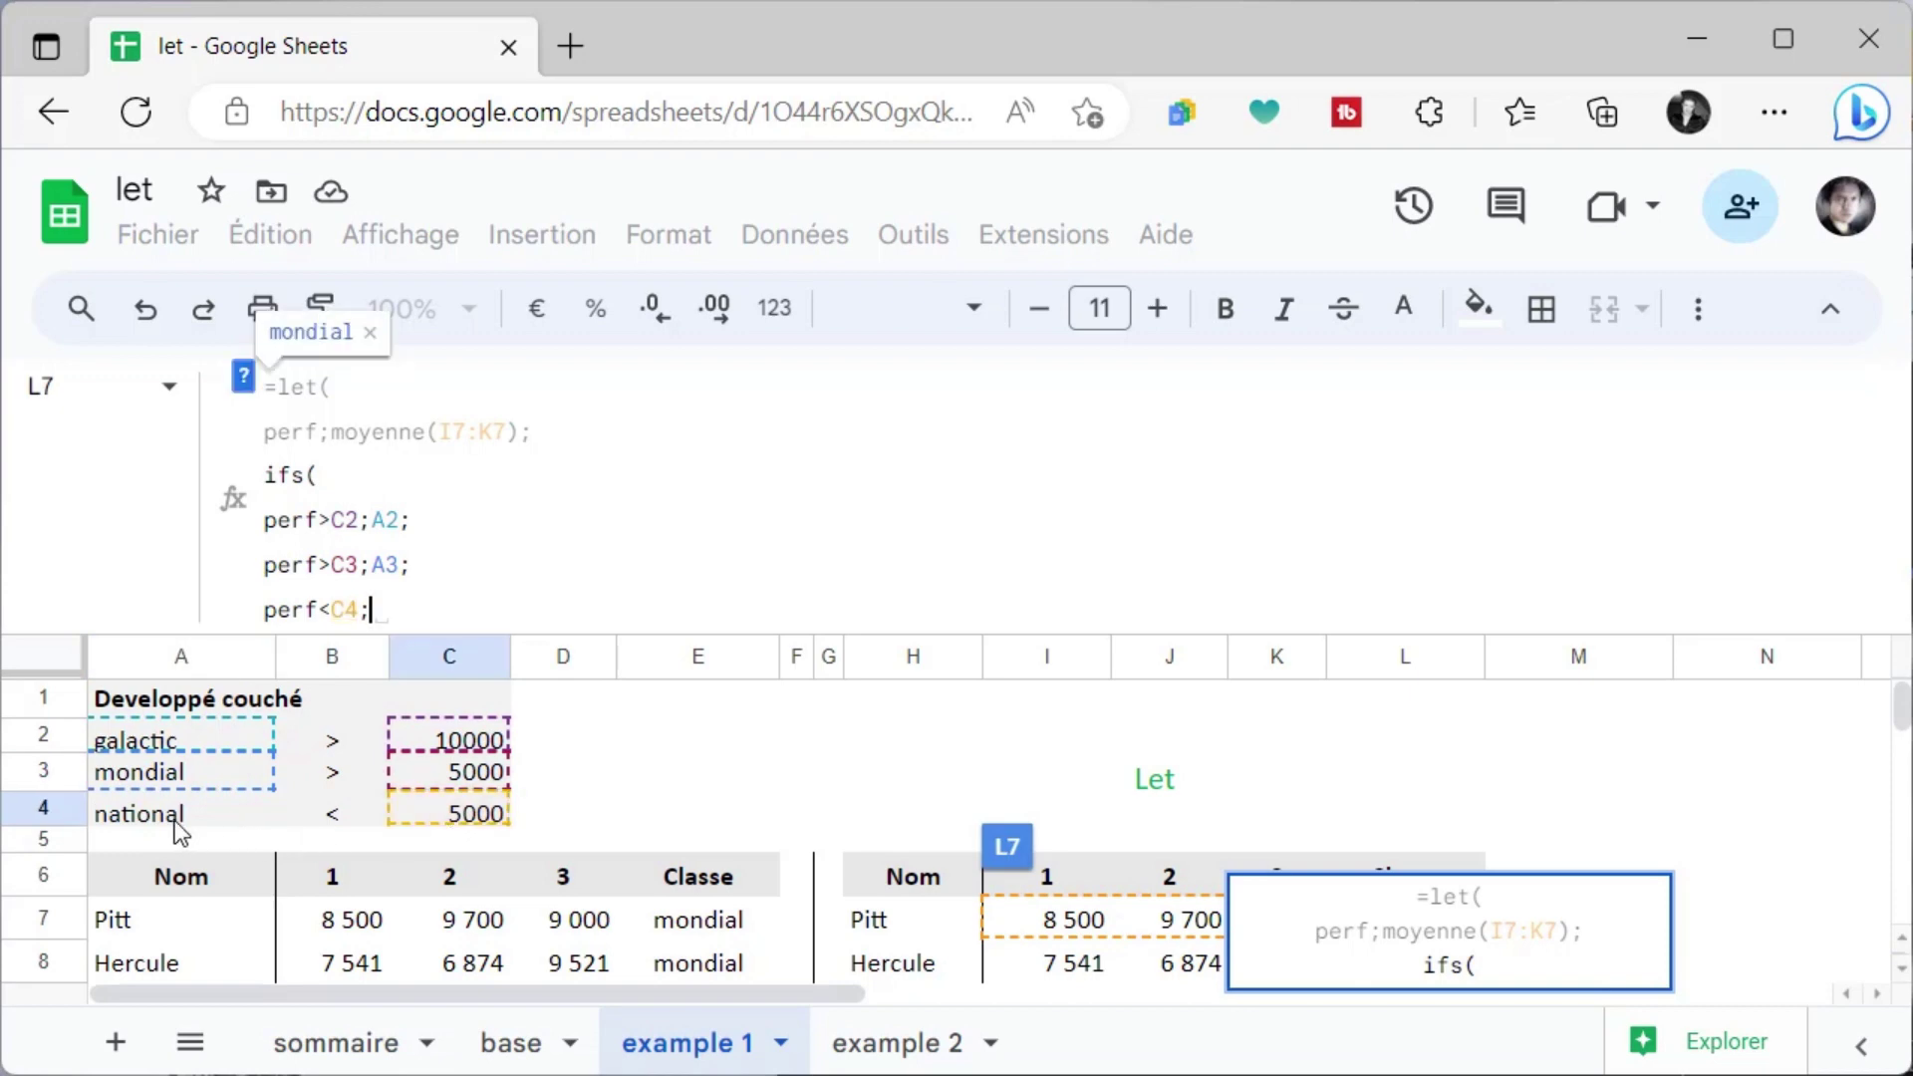
{"action": "left_click", "coordinate": [175, 817]}
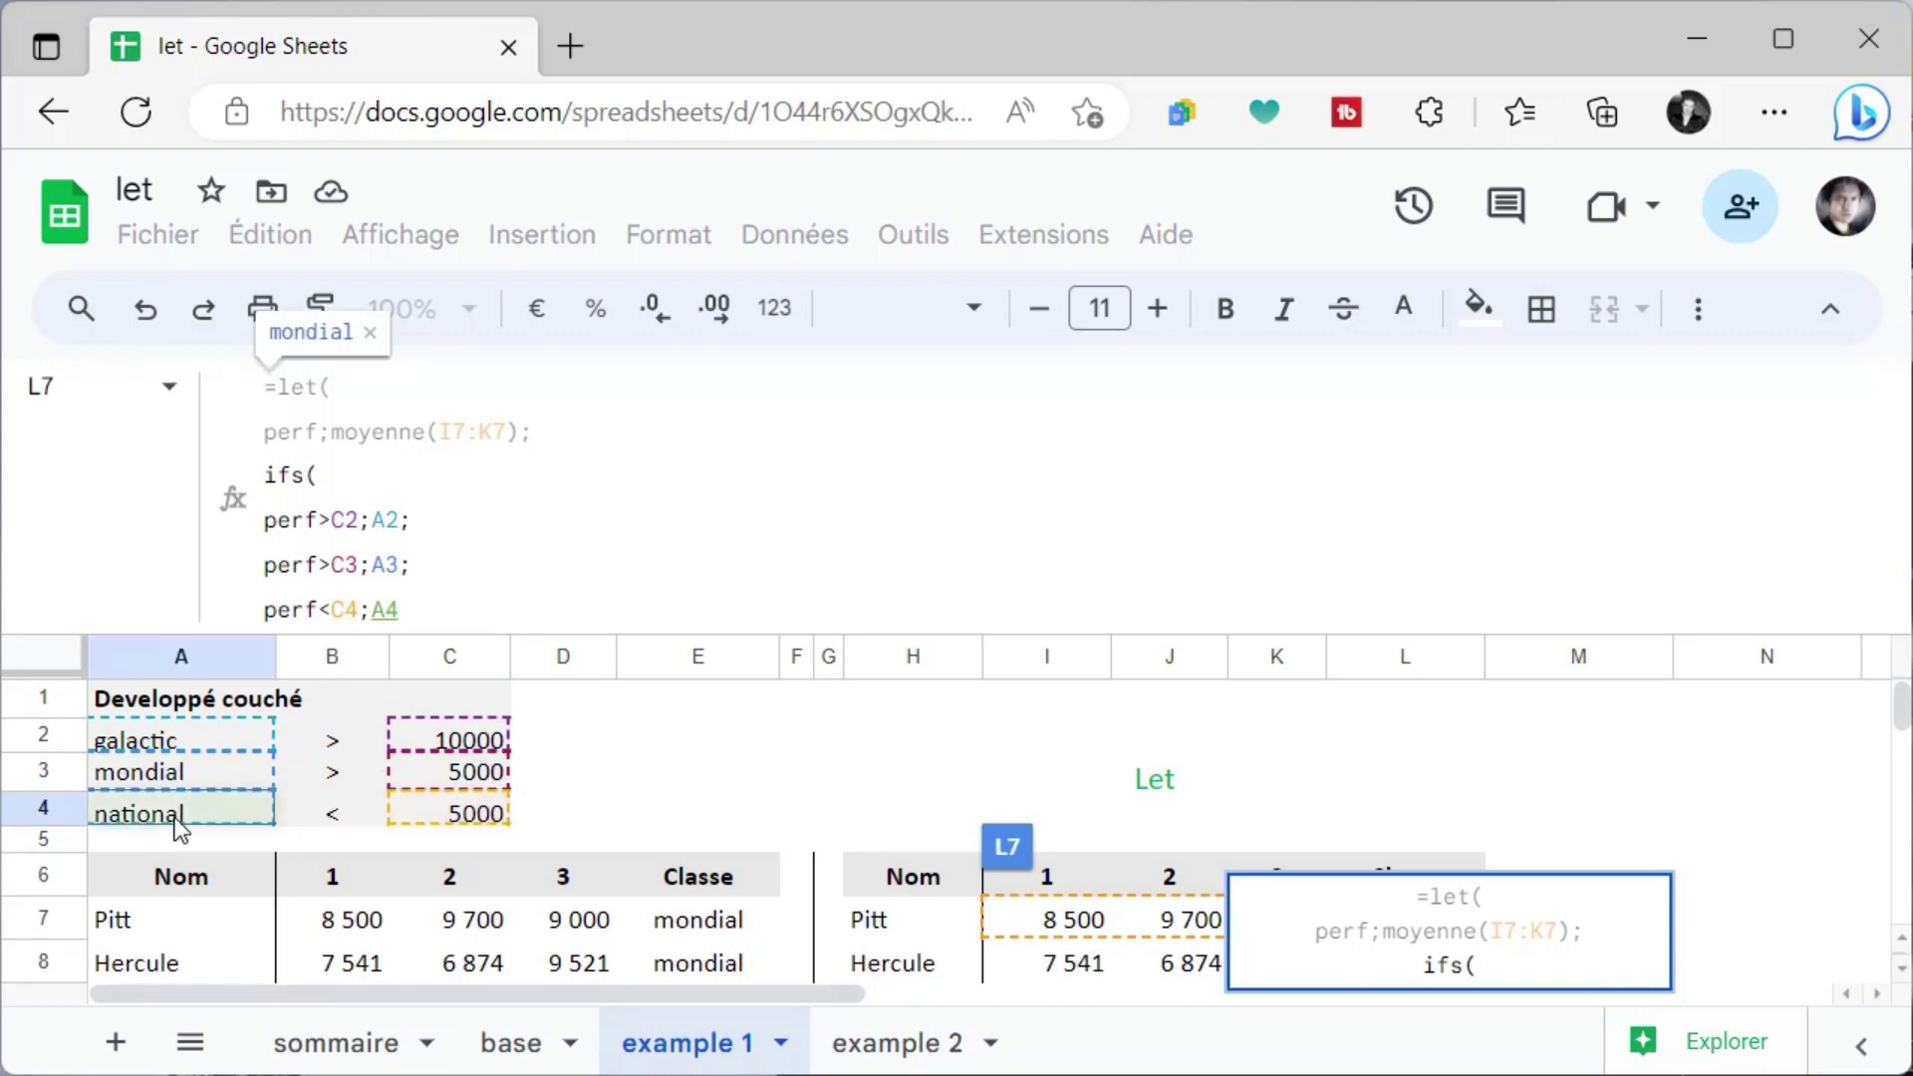
Close both brackets, make the C and A references row-absolute with F4, and commit L7
{"action": "type", "text": "))"}
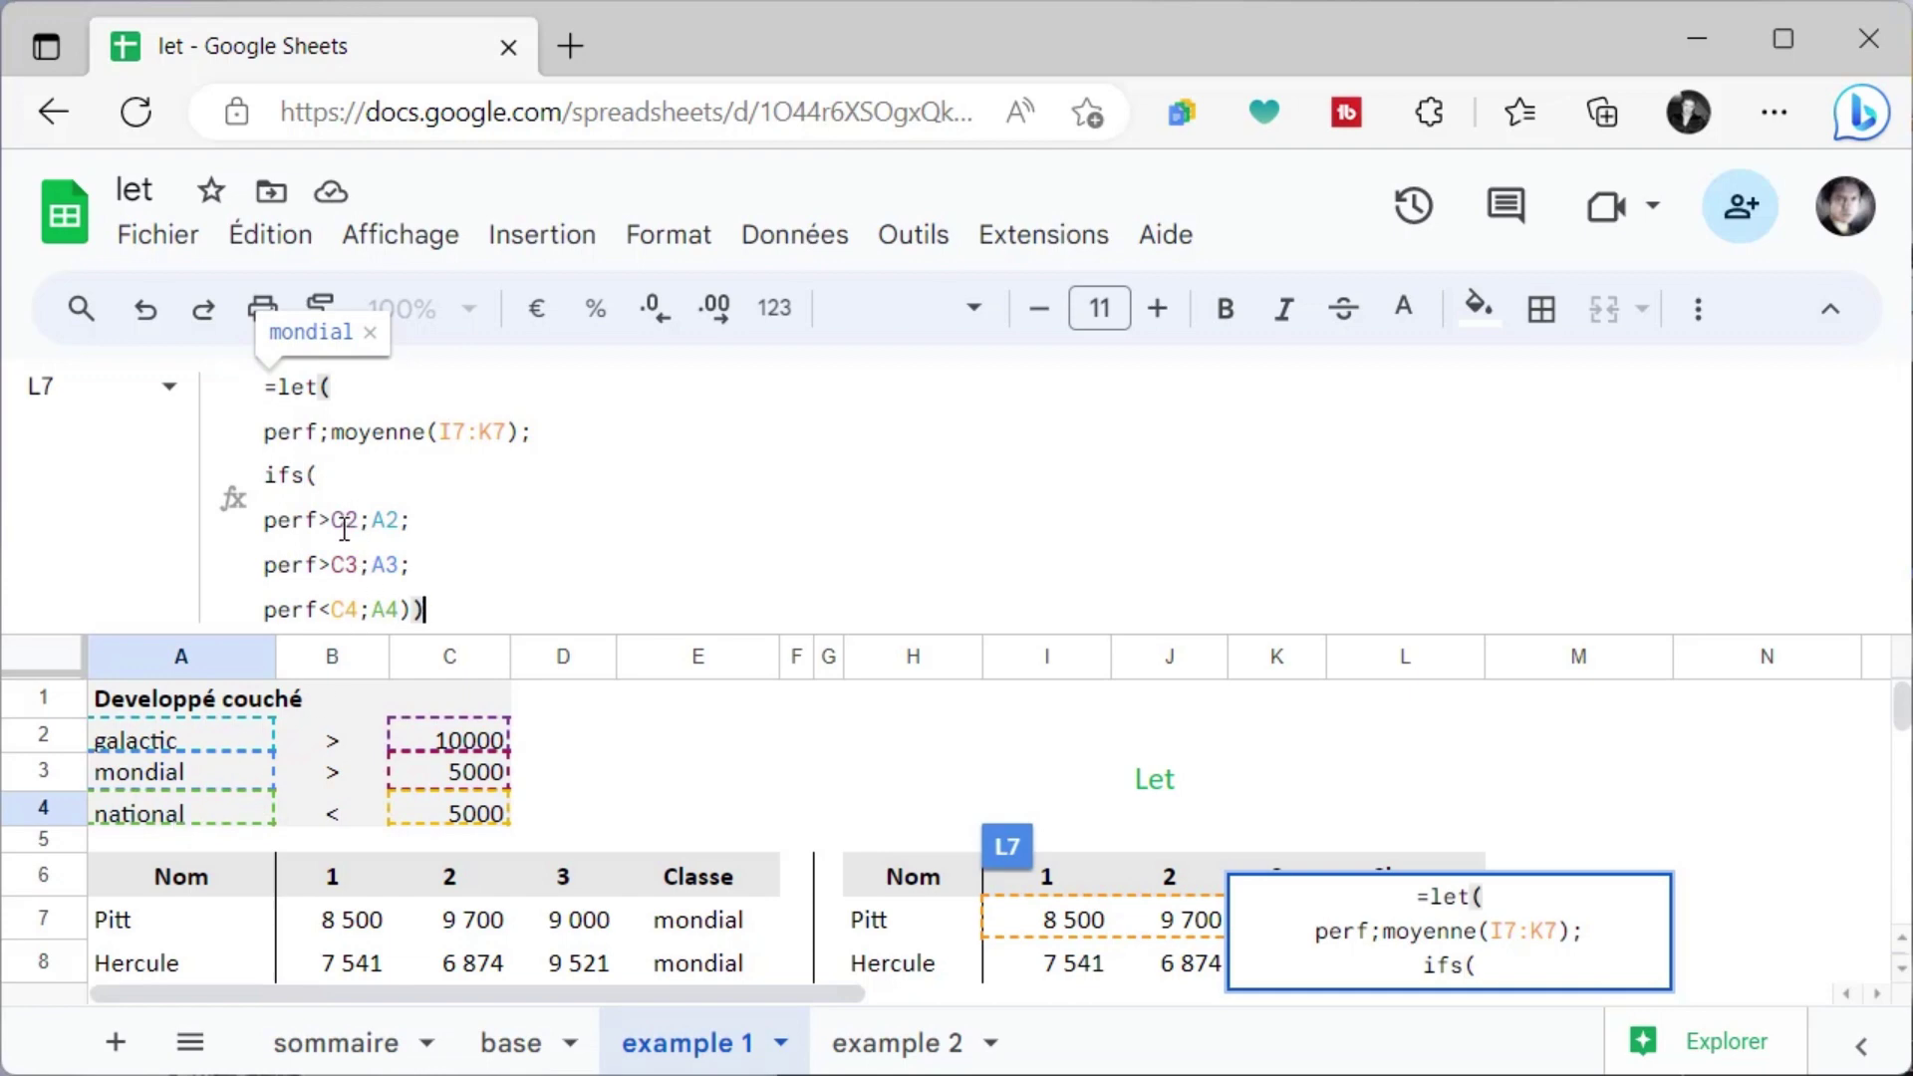
{"action": "left_click", "coordinate": [344, 519]}
{"action": "key", "text": "F4"}
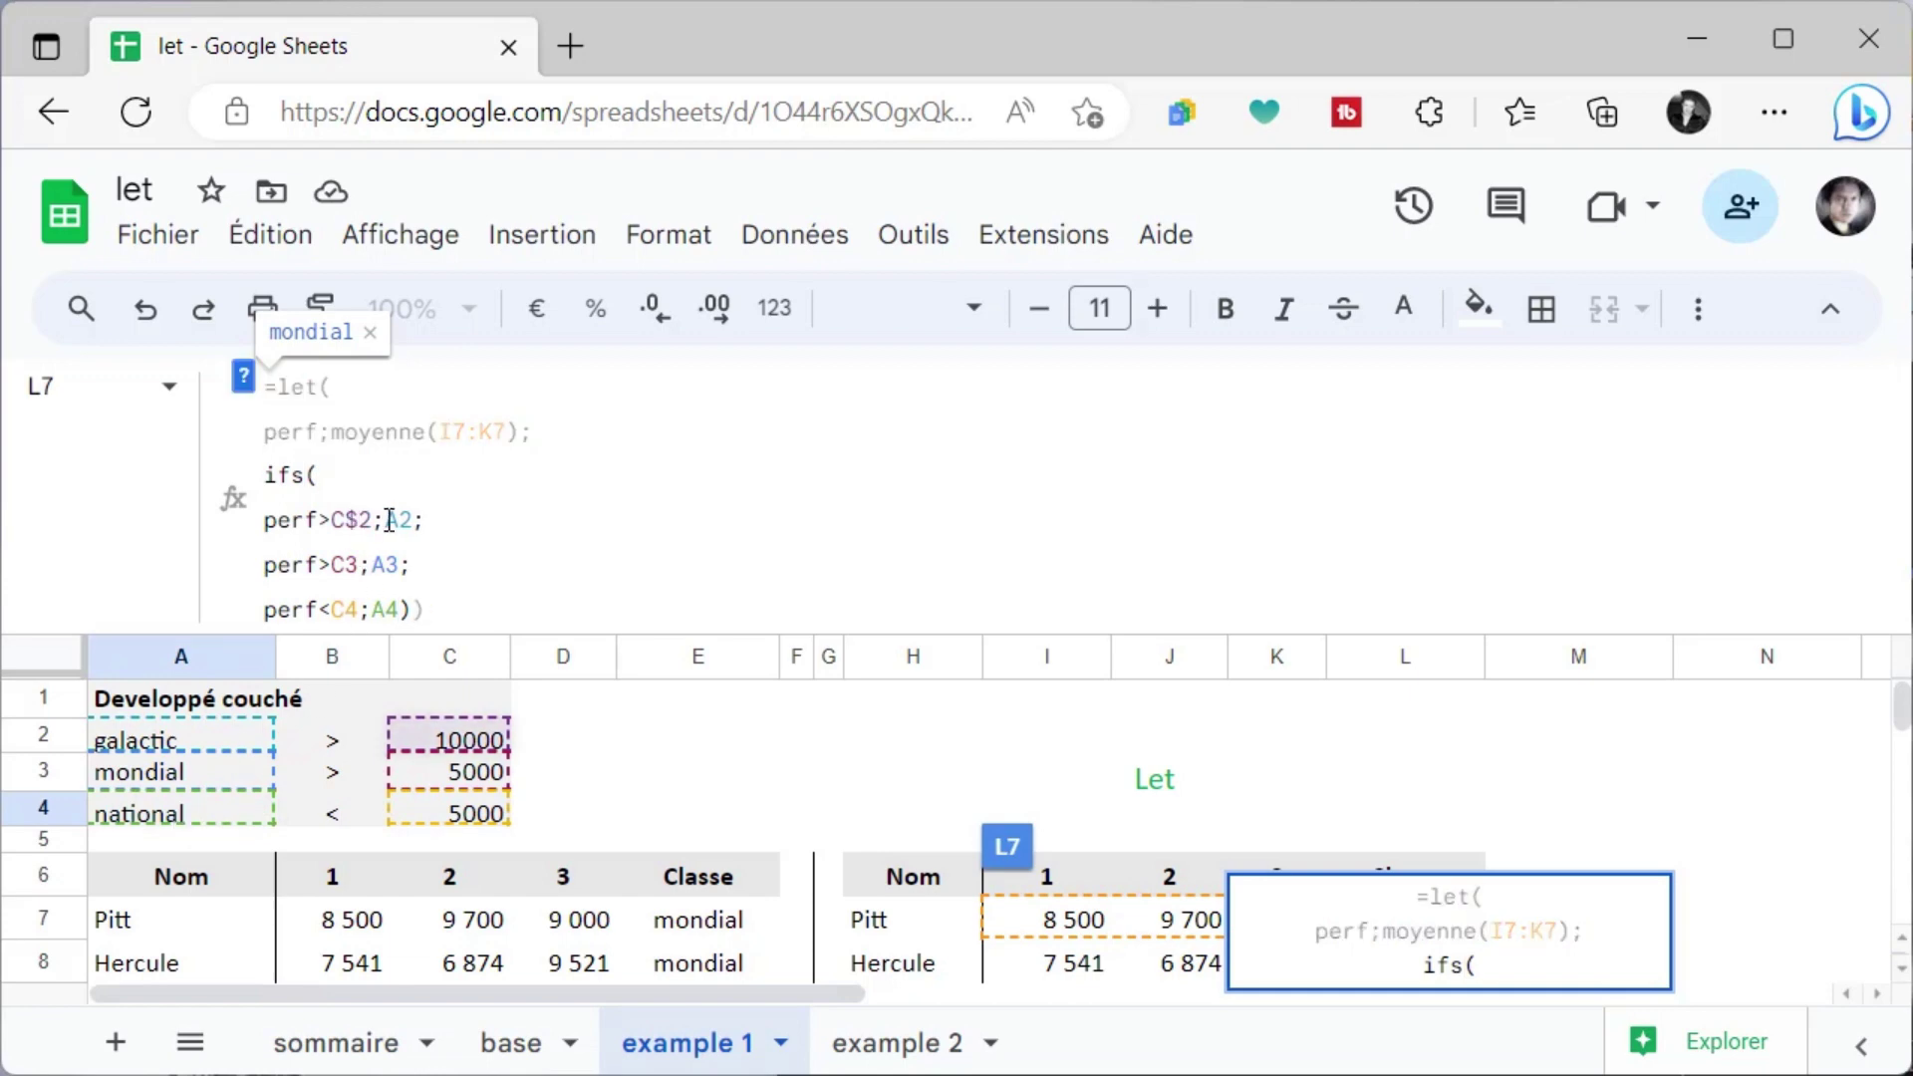
{"action": "left_click", "coordinate": [472, 609]}
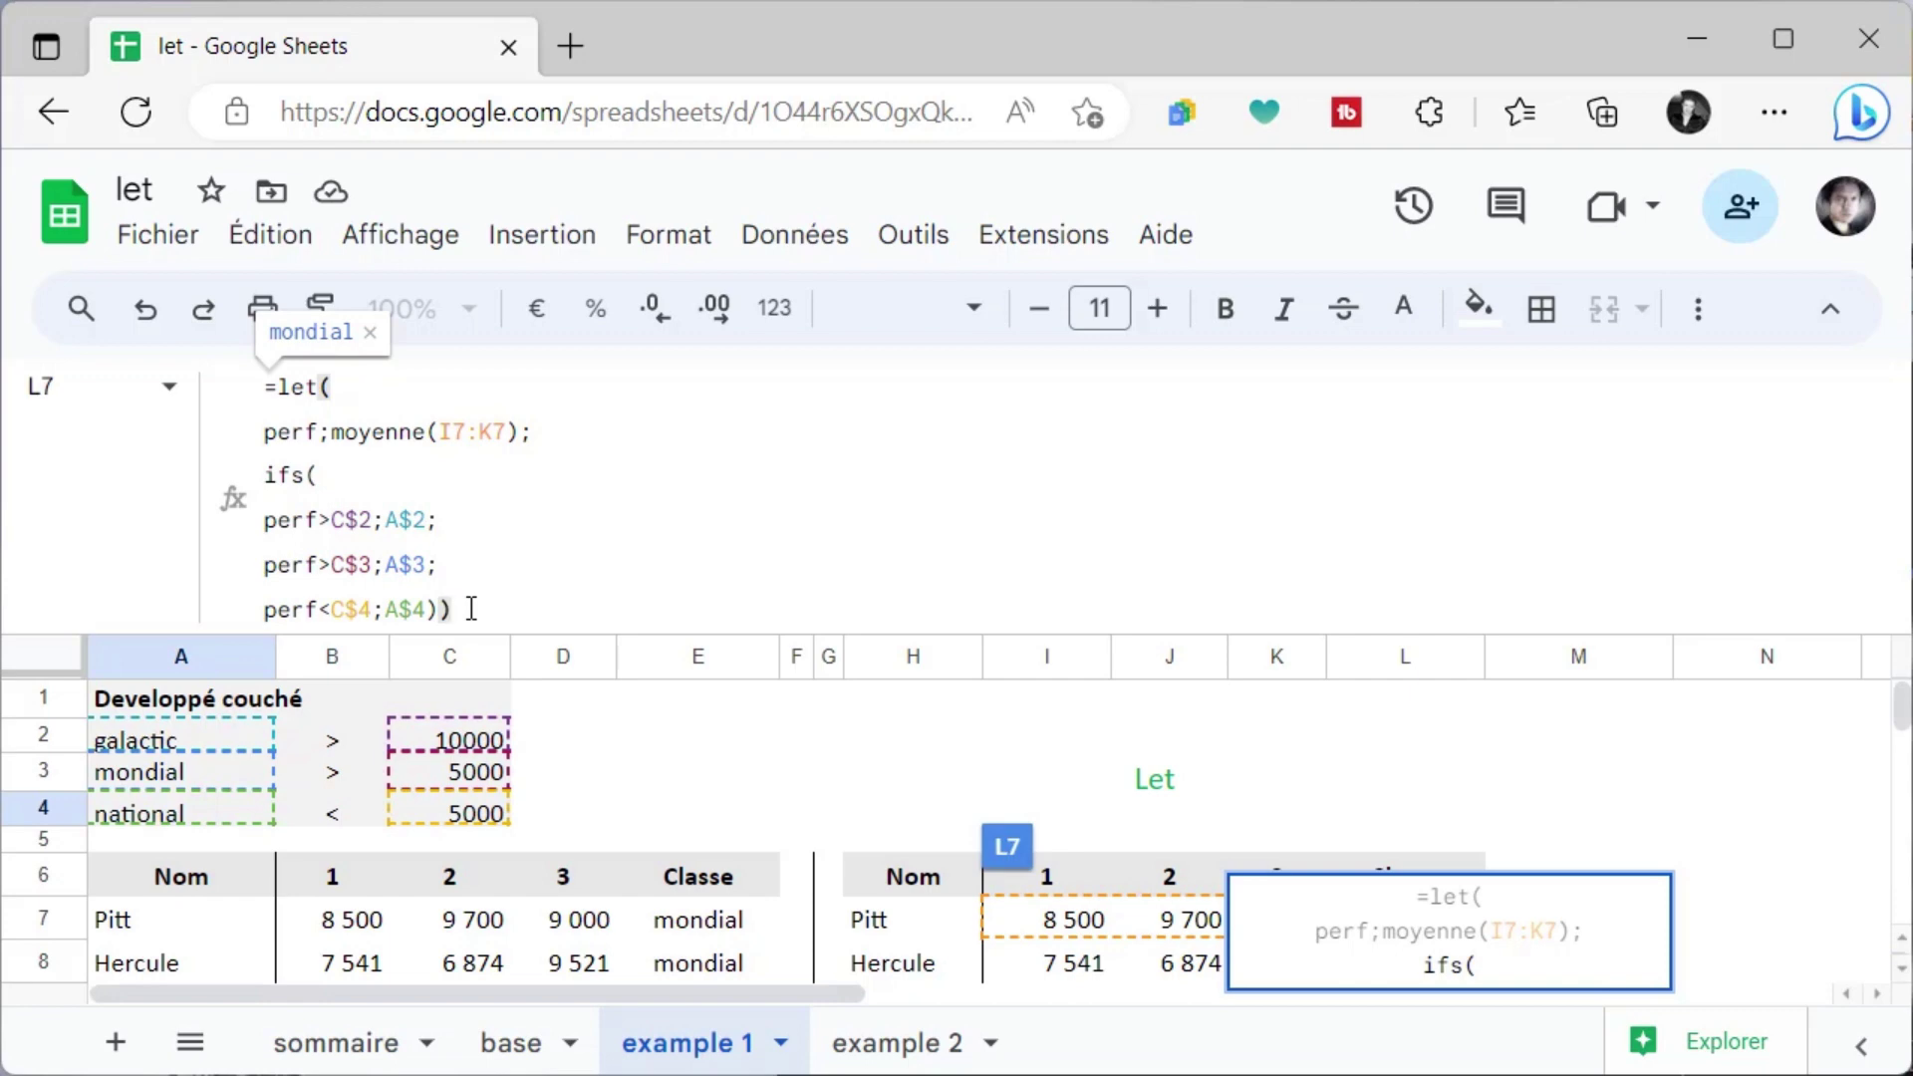
{"action": "key", "text": "Return"}
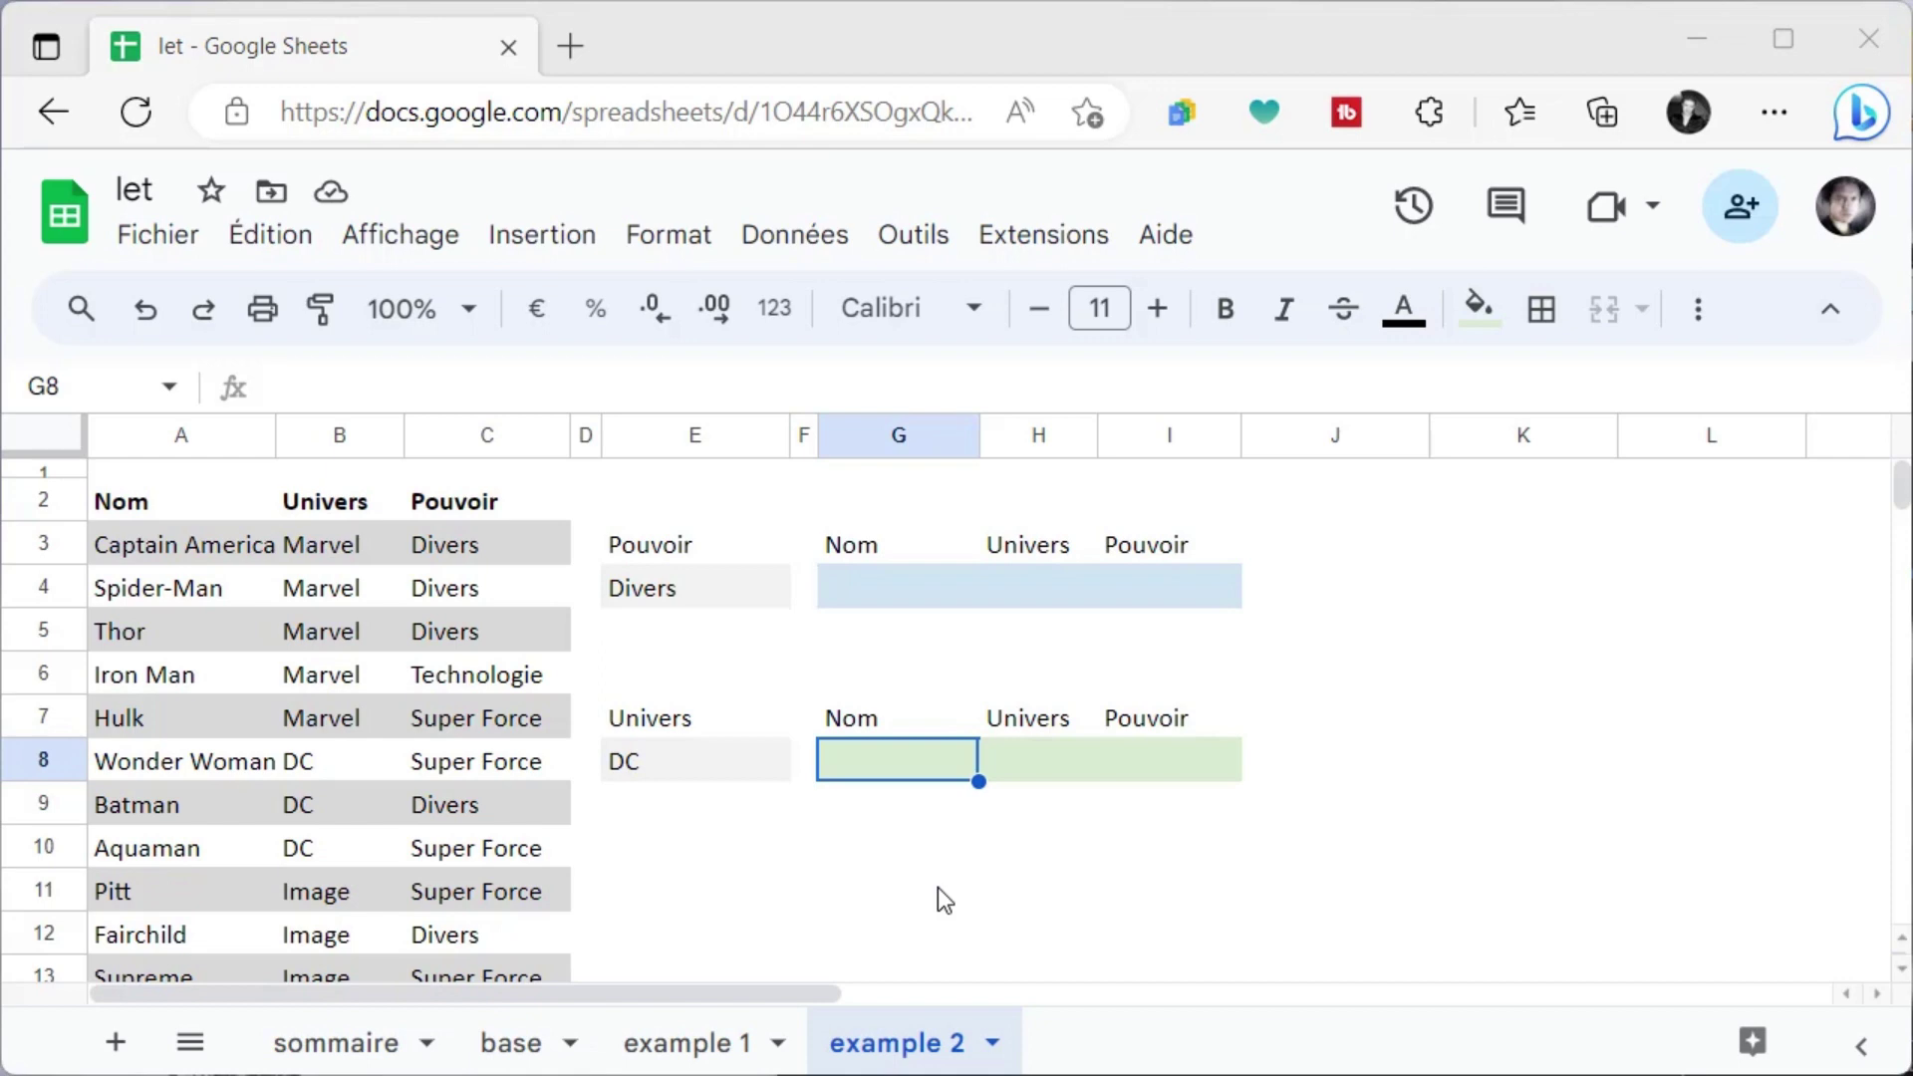
Move the selection up to cell G4
{"action": "key", "text": "Up"}
{"action": "key", "text": "Up"}
{"action": "key", "text": "Up"}
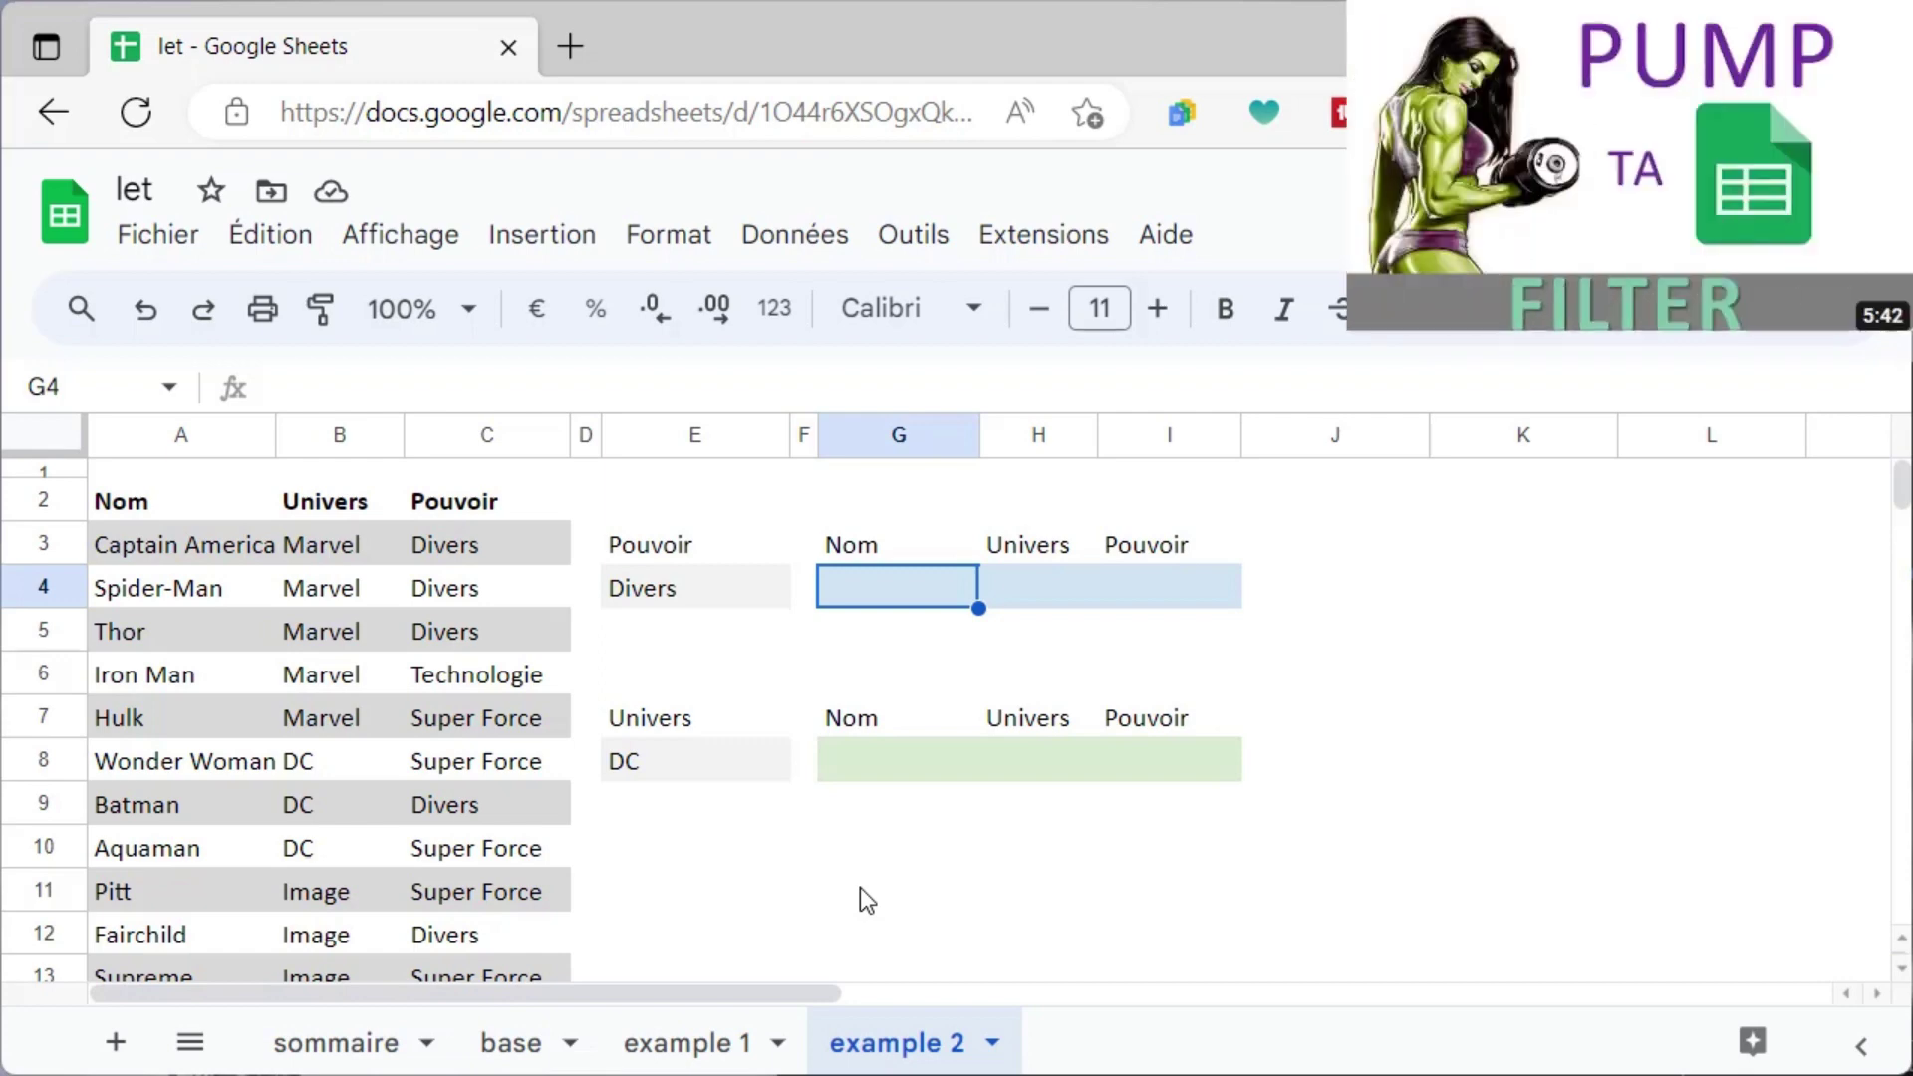
Start G4 with =FILTER(A3:C16;(C3:C16=E4) for the Pouvoir condition
{"action": "type", "text": "="}
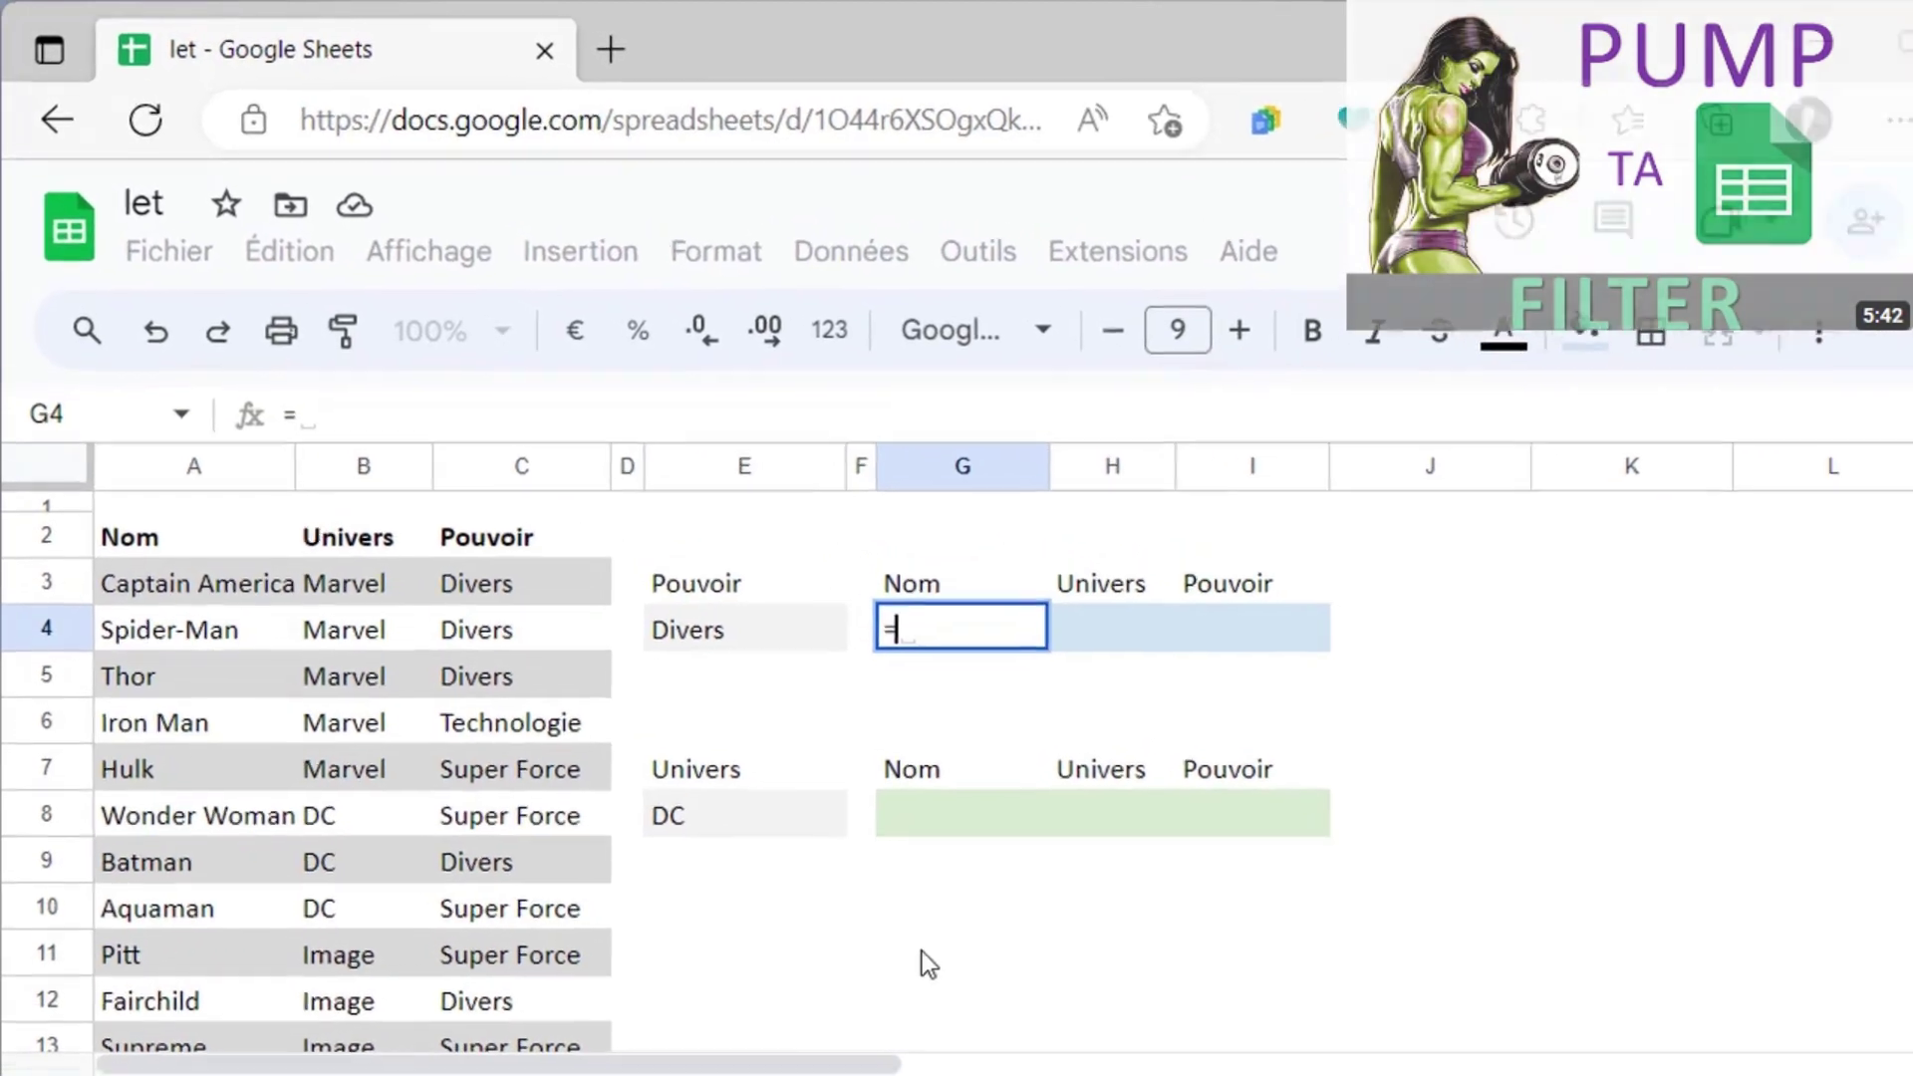
{"action": "type", "text": "filte"}
{"action": "key", "text": "Tab"}
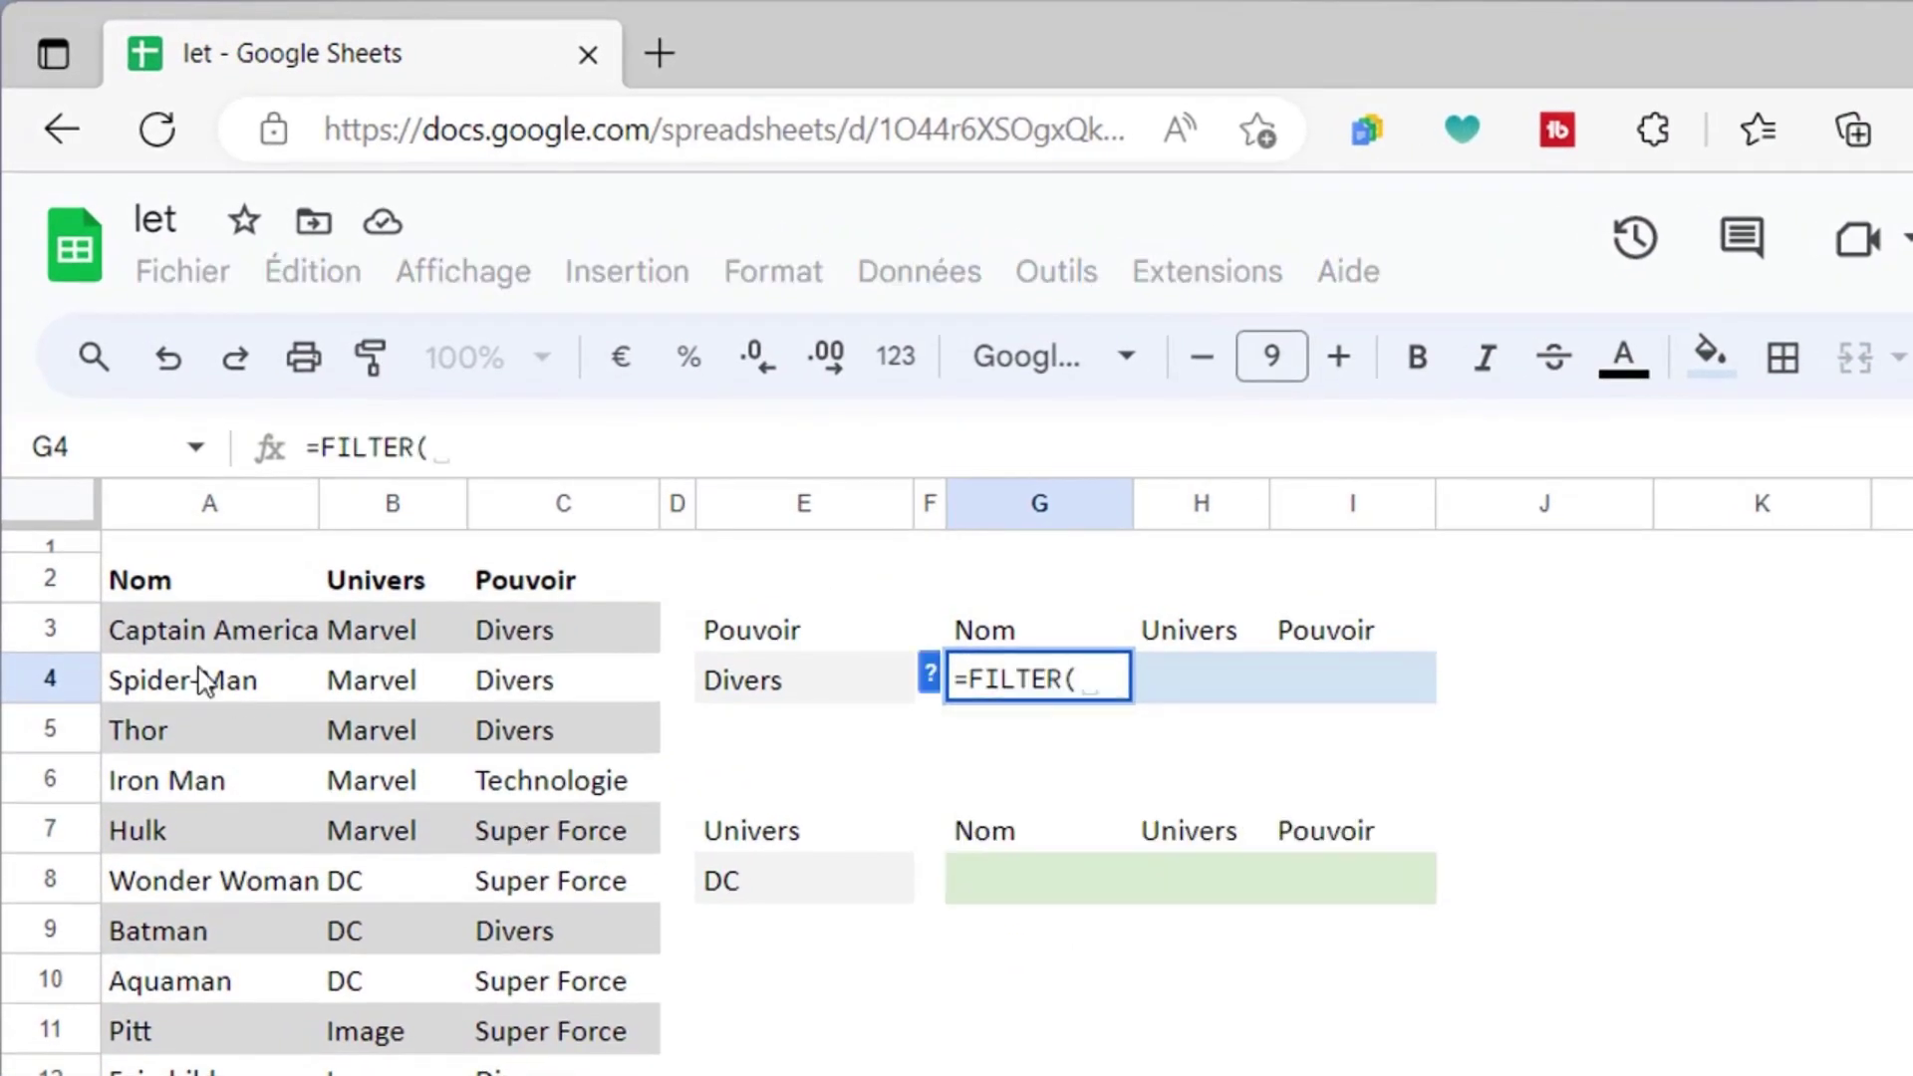
{"action": "mouse_move", "coordinate": [179, 632]}
{"action": "left_mouse_down"}
{"action": "mouse_move", "coordinate": [496, 638]}
{"action": "mouse_move", "coordinate": [509, 1071]}
{"action": "left_mouse_up"}
{"action": "type", "text": ";"}
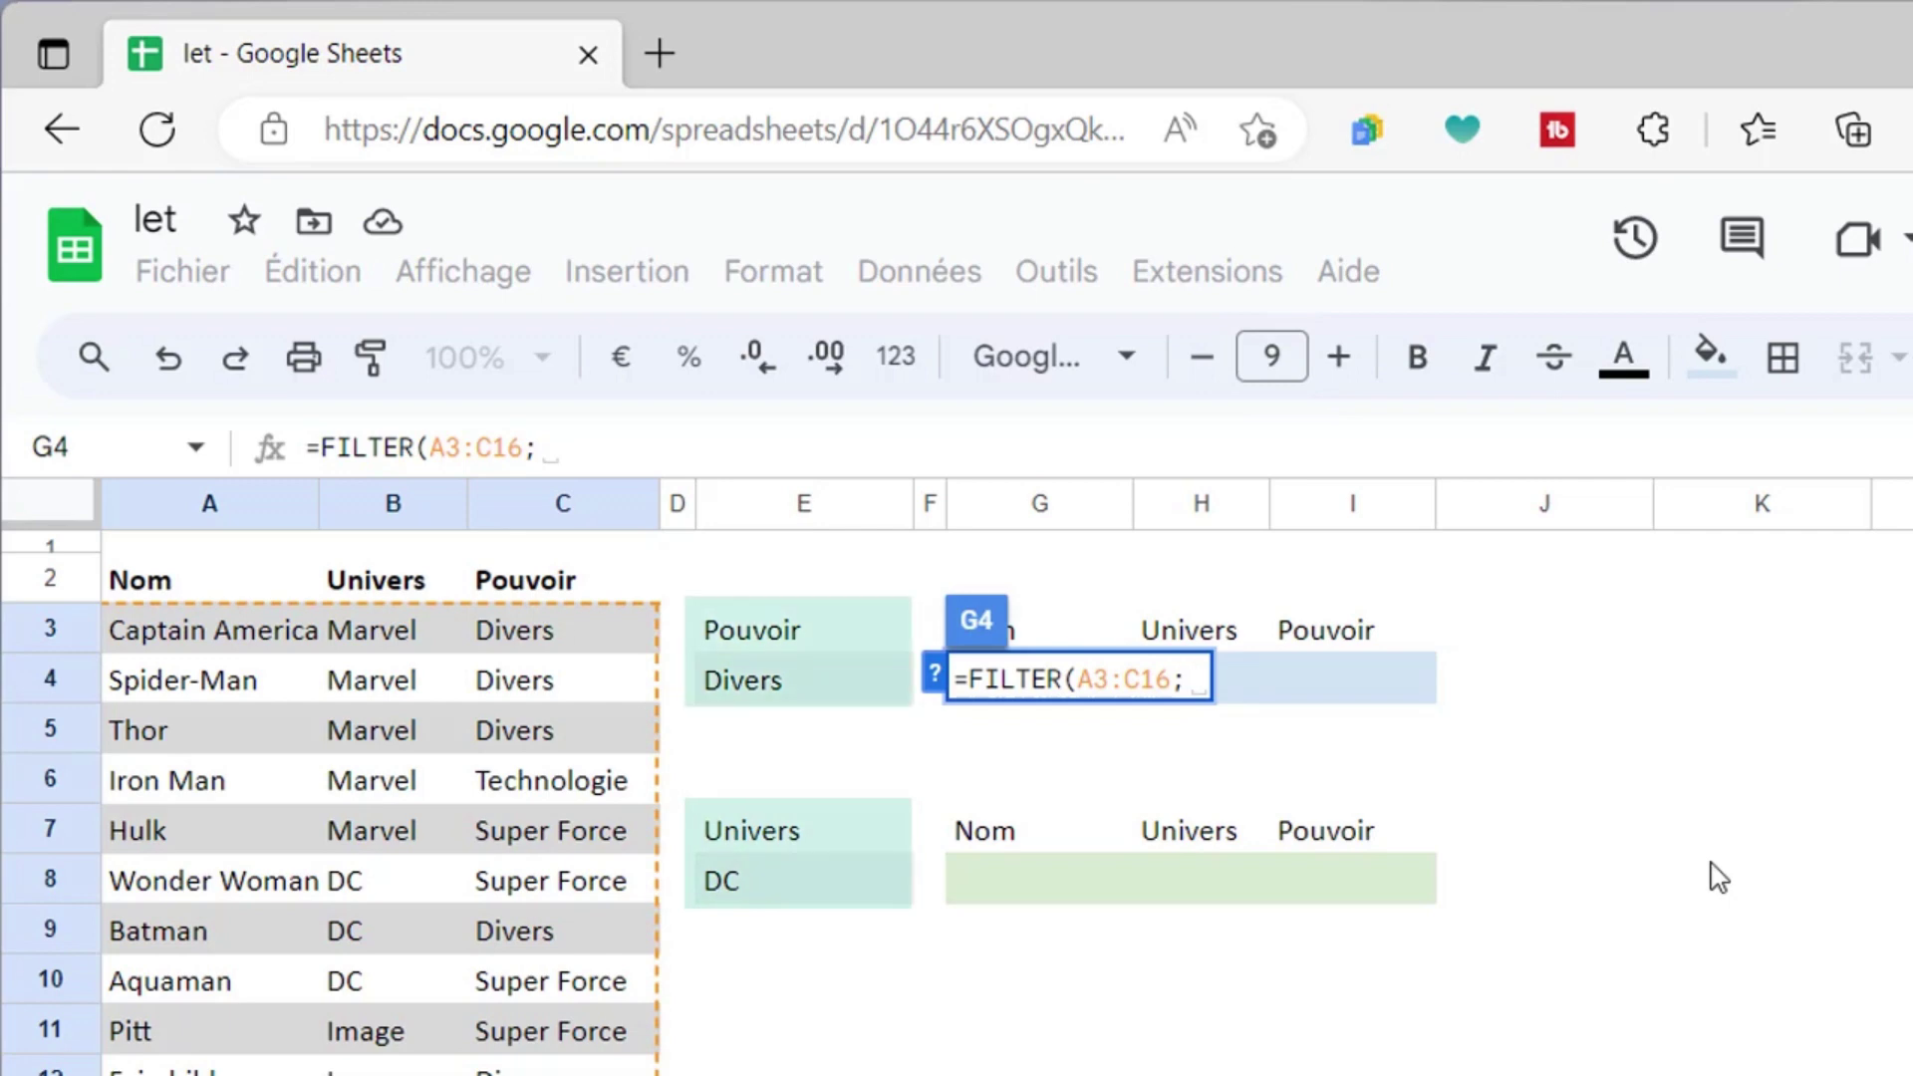
{"action": "type", "text": "("}
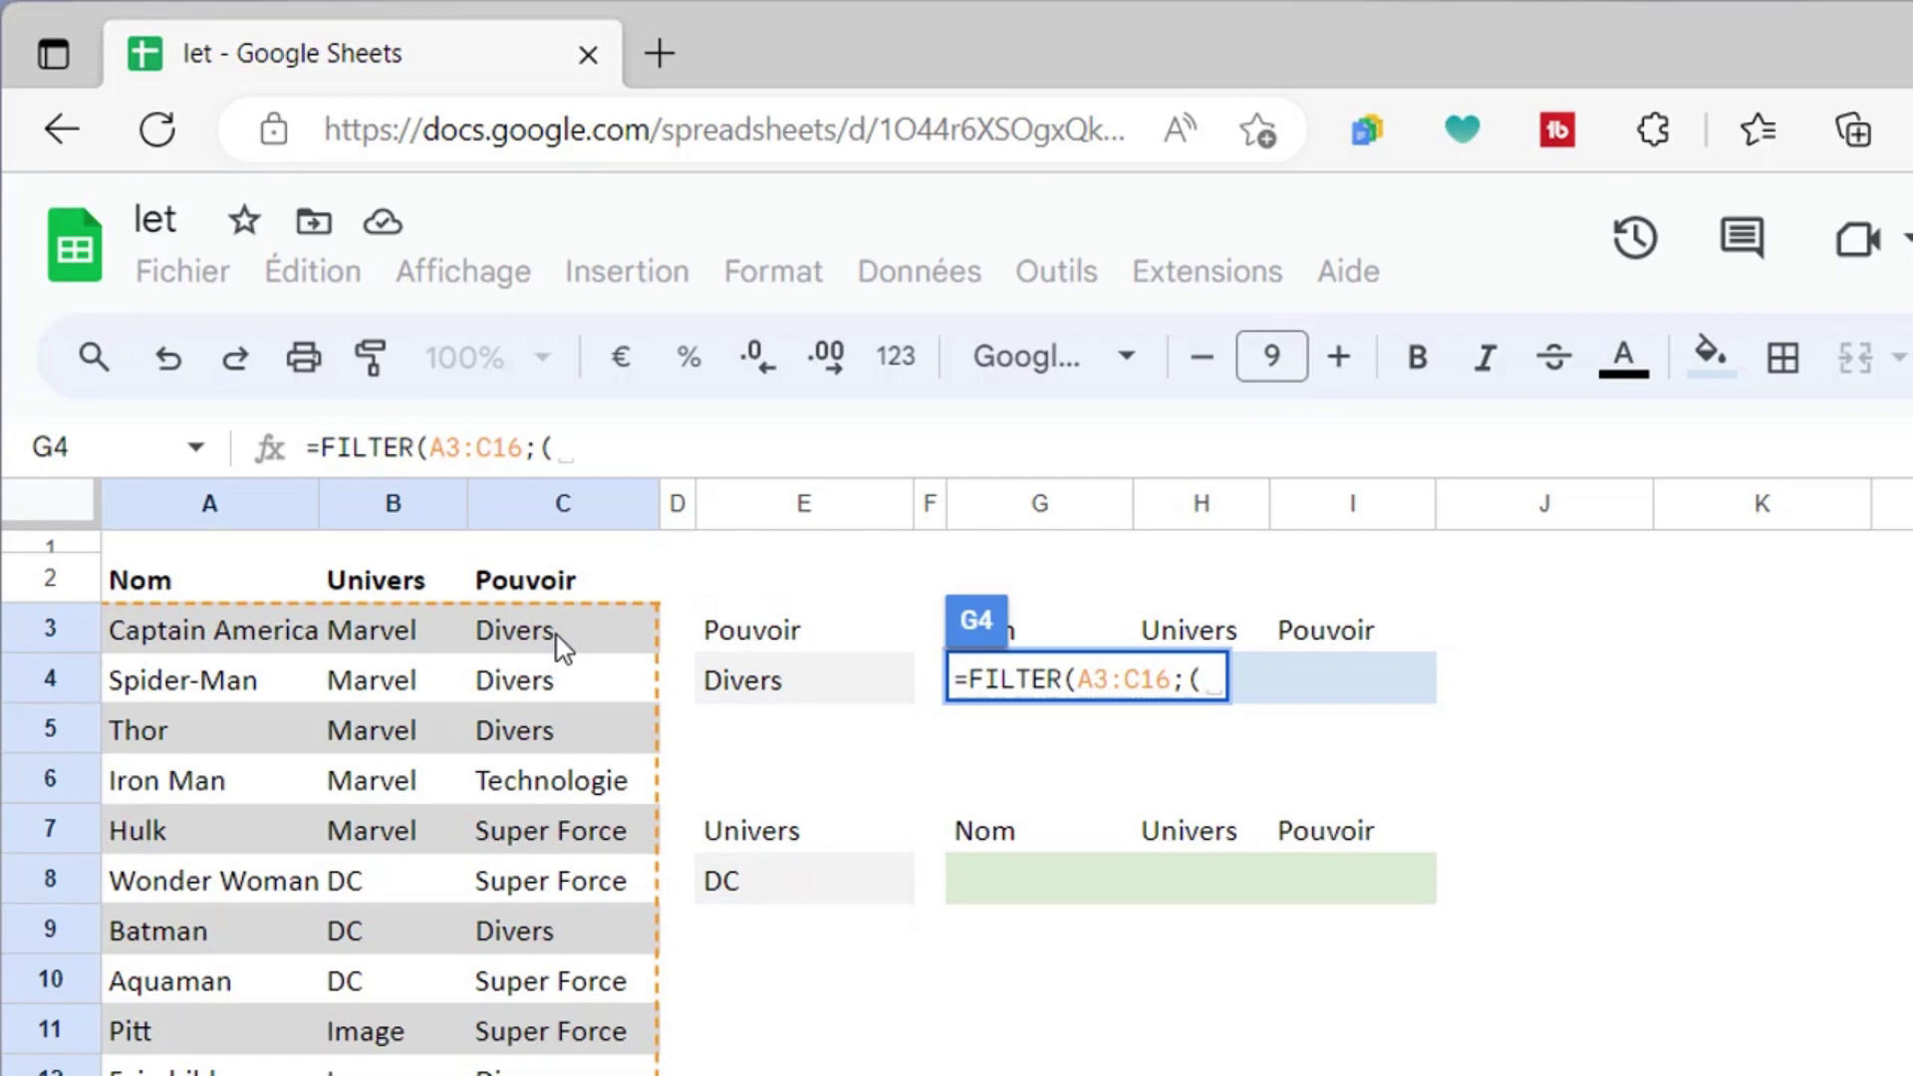
{"action": "left_click_drag", "start_coordinate": [558, 636], "coordinate": [558, 1075]}
{"action": "type", "text": "="}
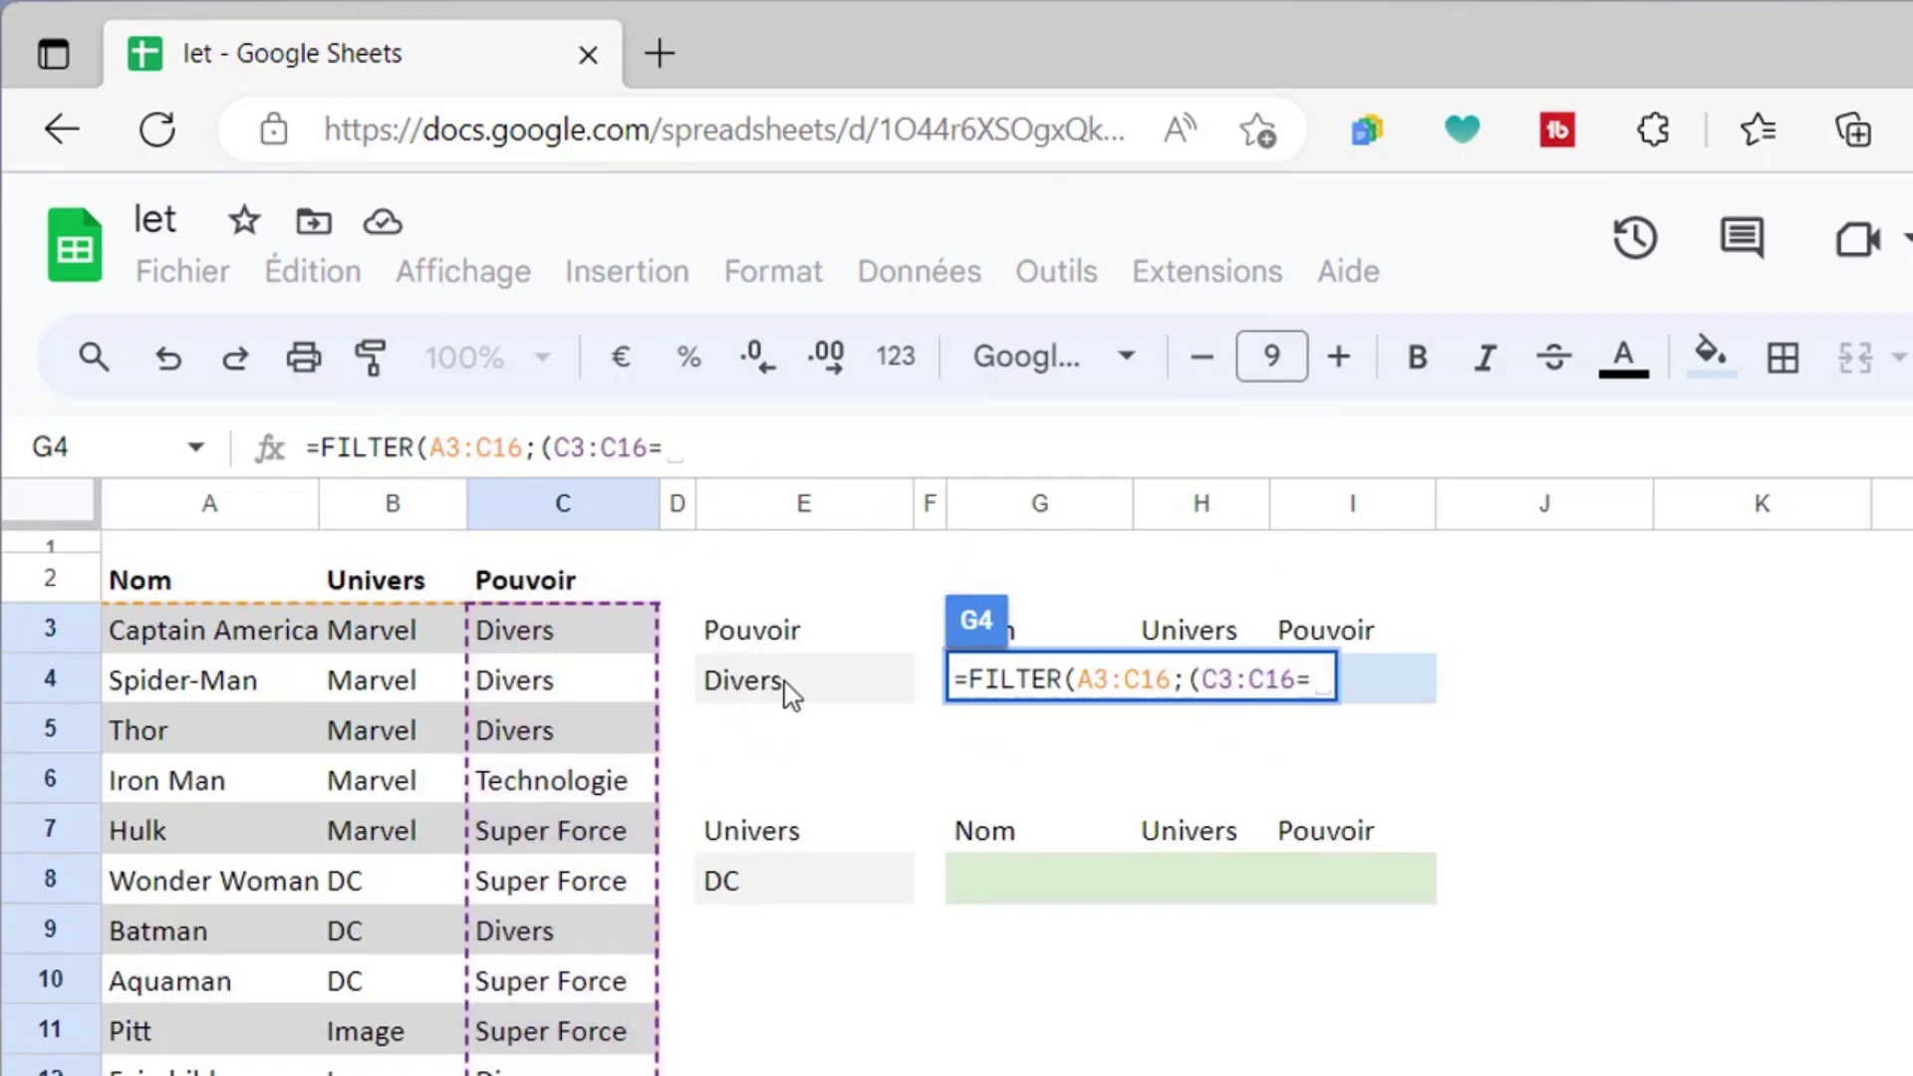
{"action": "left_click", "coordinate": [790, 692]}
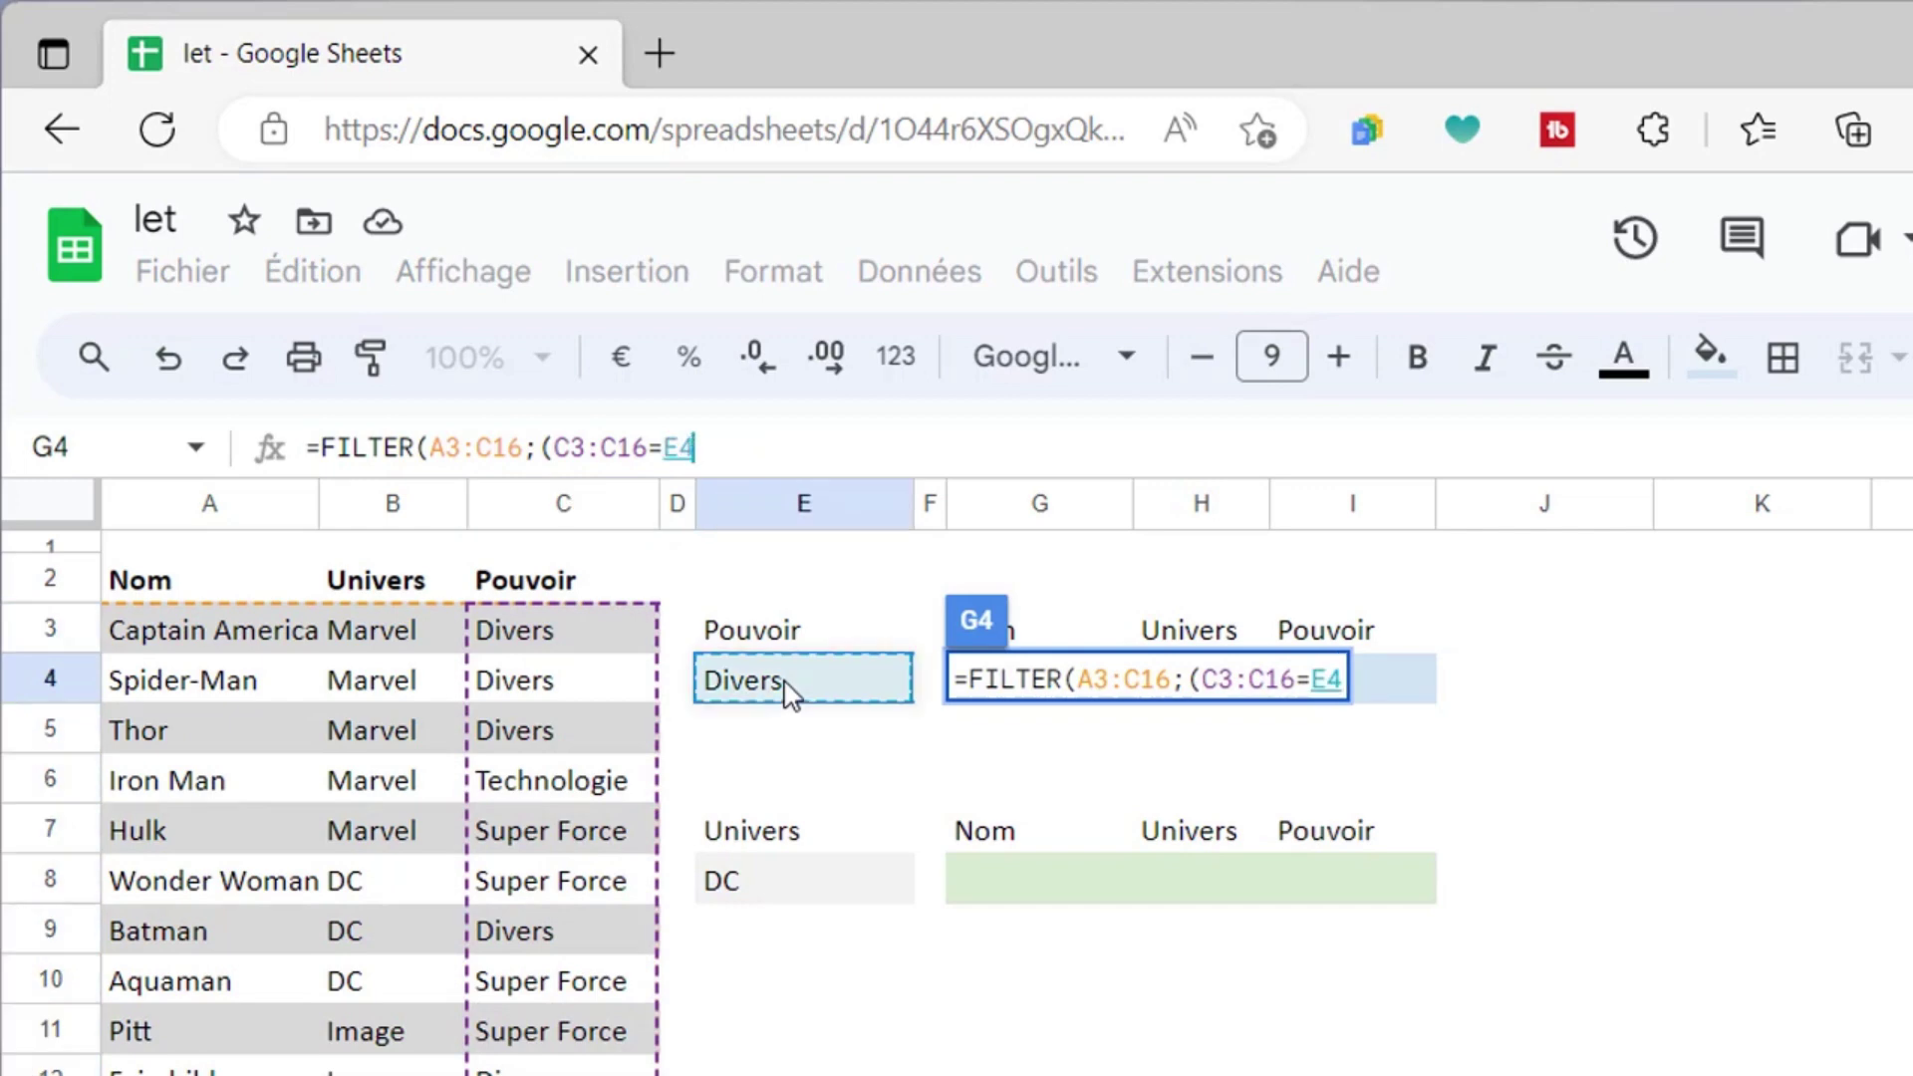
{"action": "type", "text": ")"}
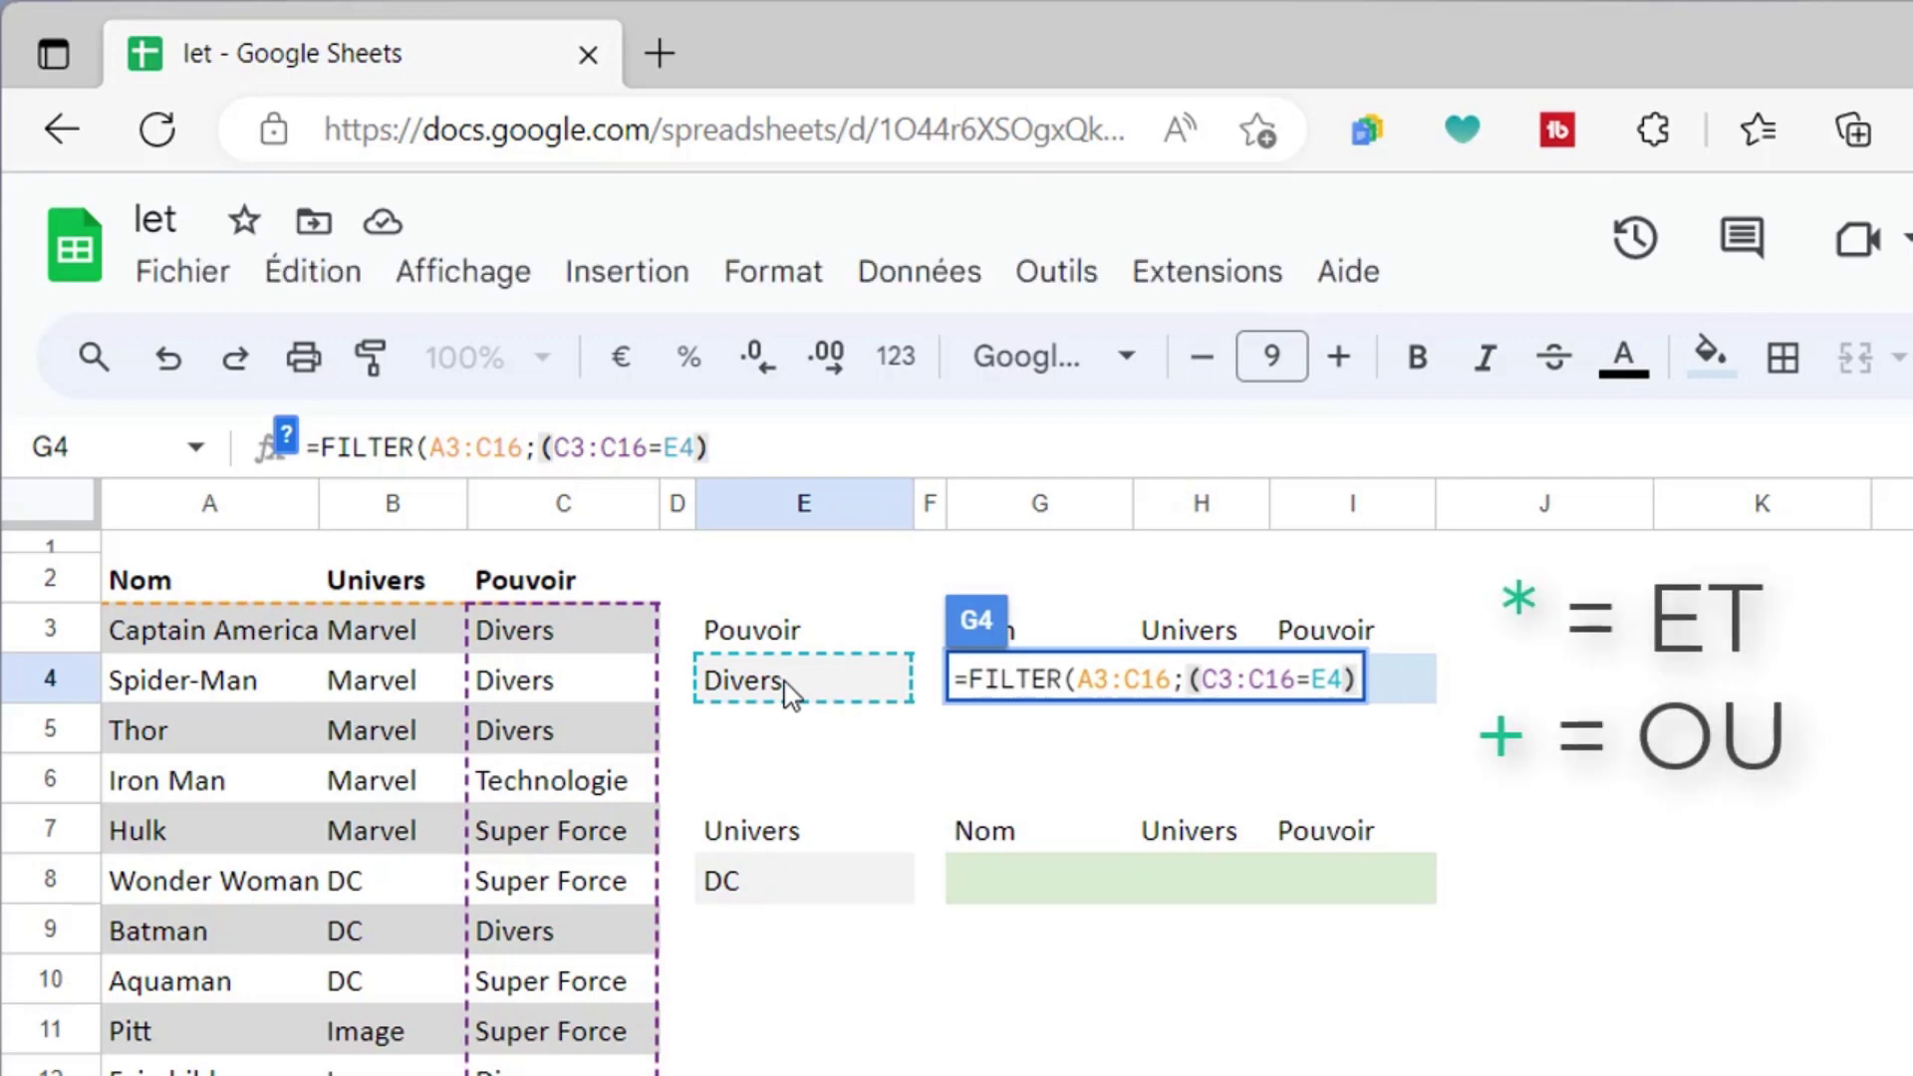
Multiply by the Univers condition (B3:B16=E8), close the FILTER and commit G4
{"action": "type", "text": "+"}
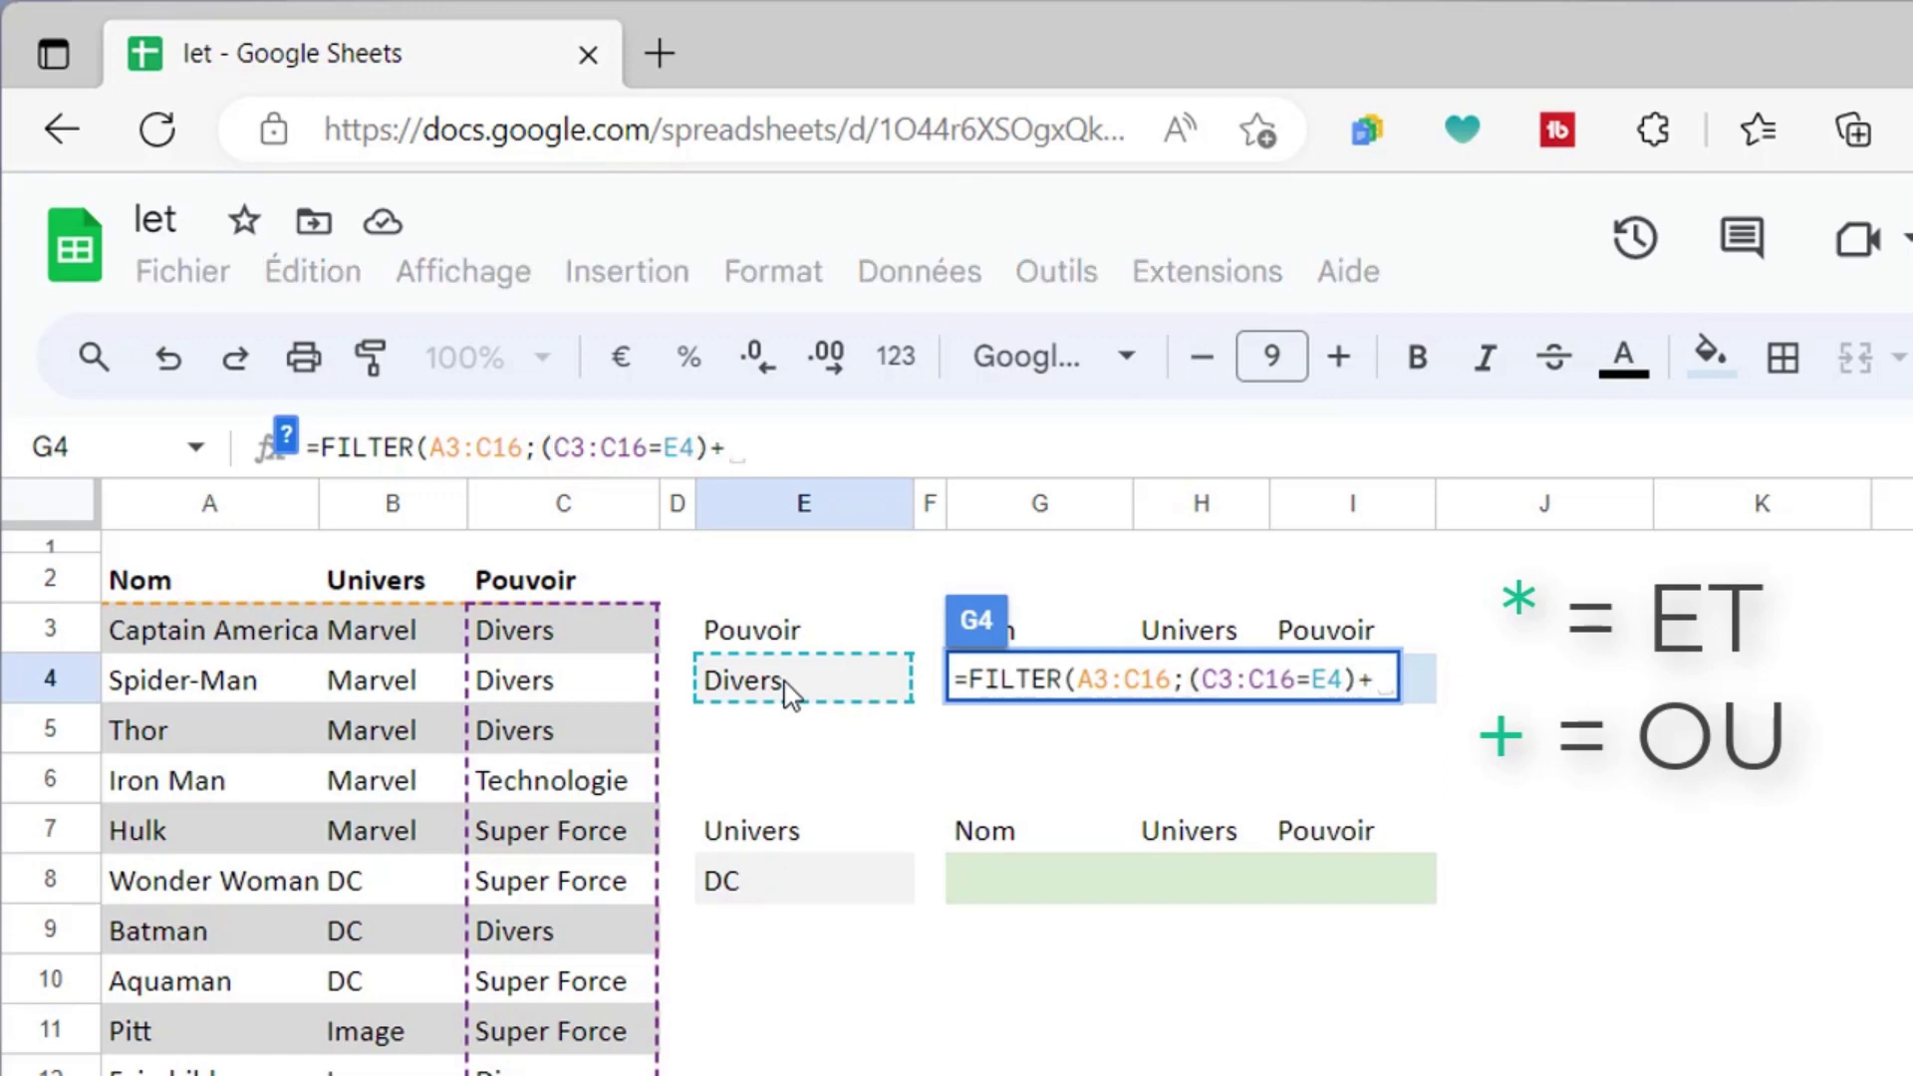
{"action": "key", "text": "BackSpace"}
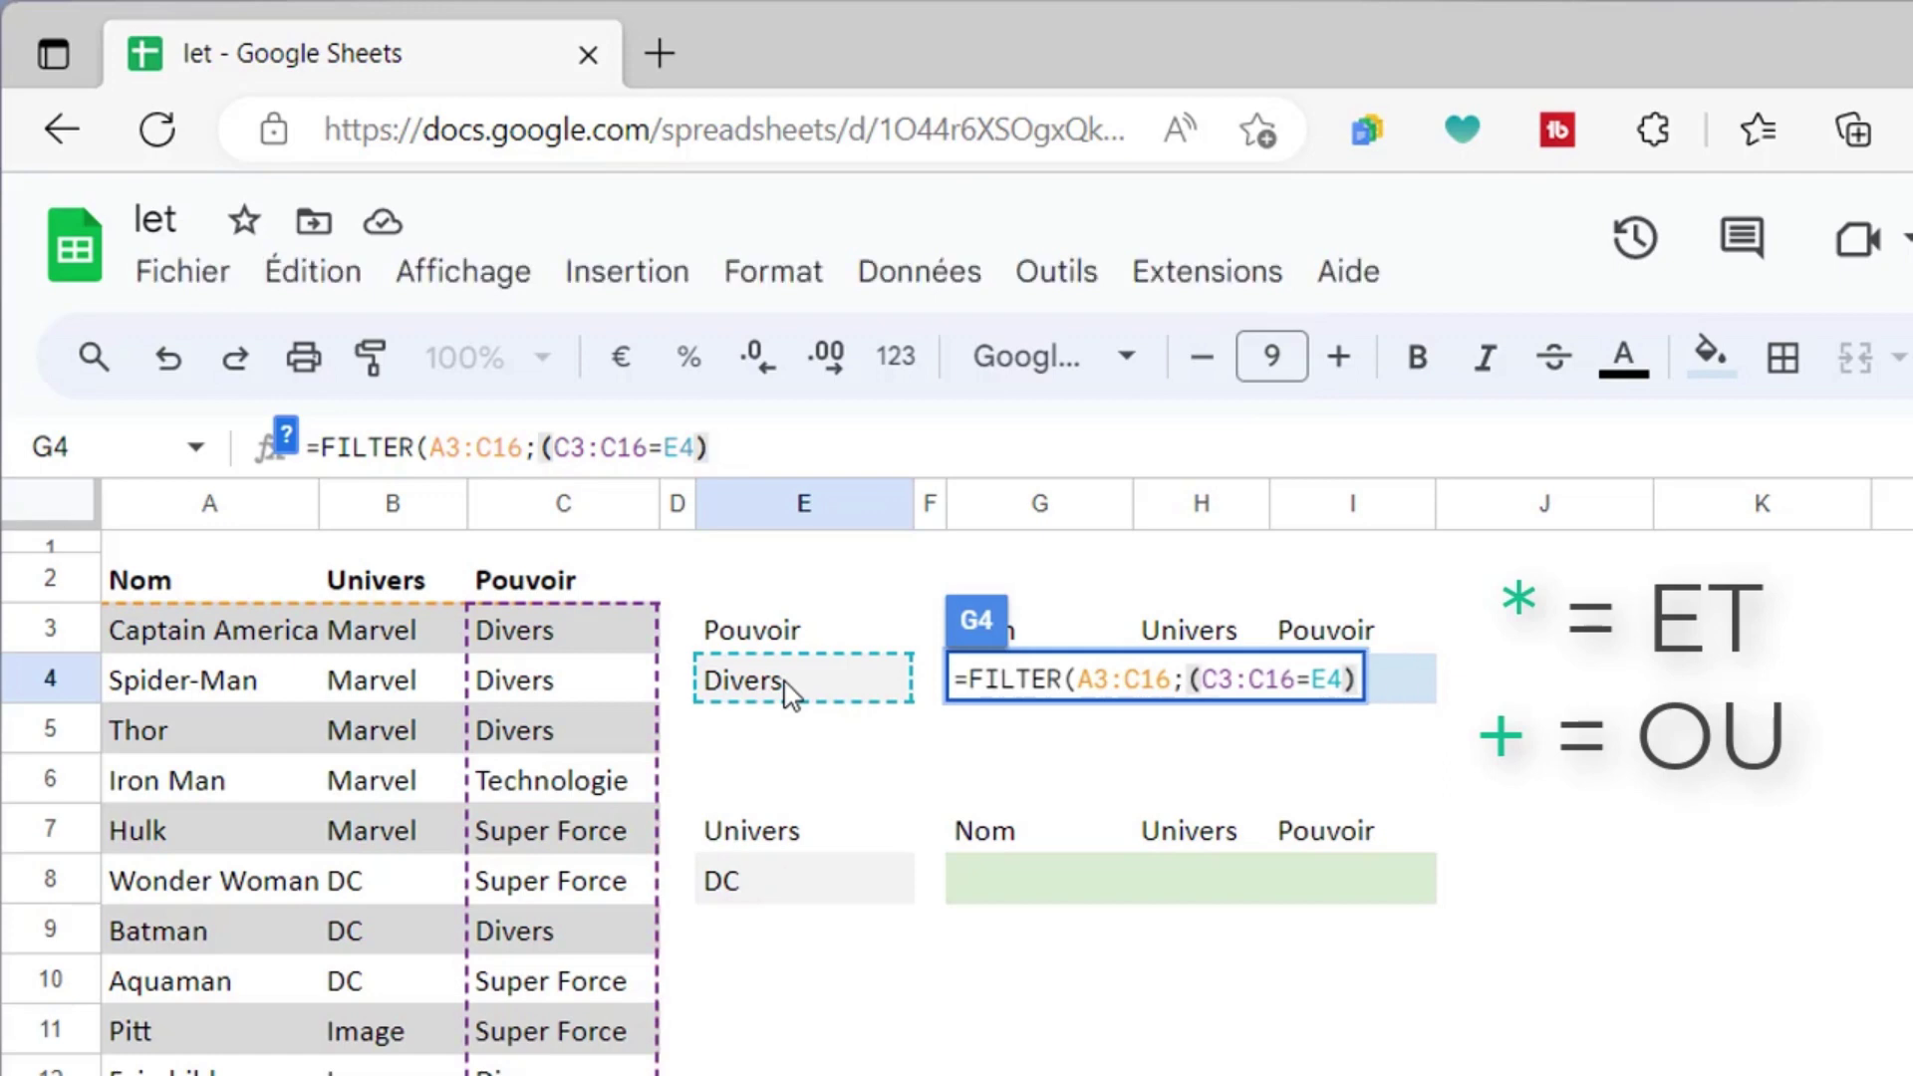
{"action": "type", "text": "*"}
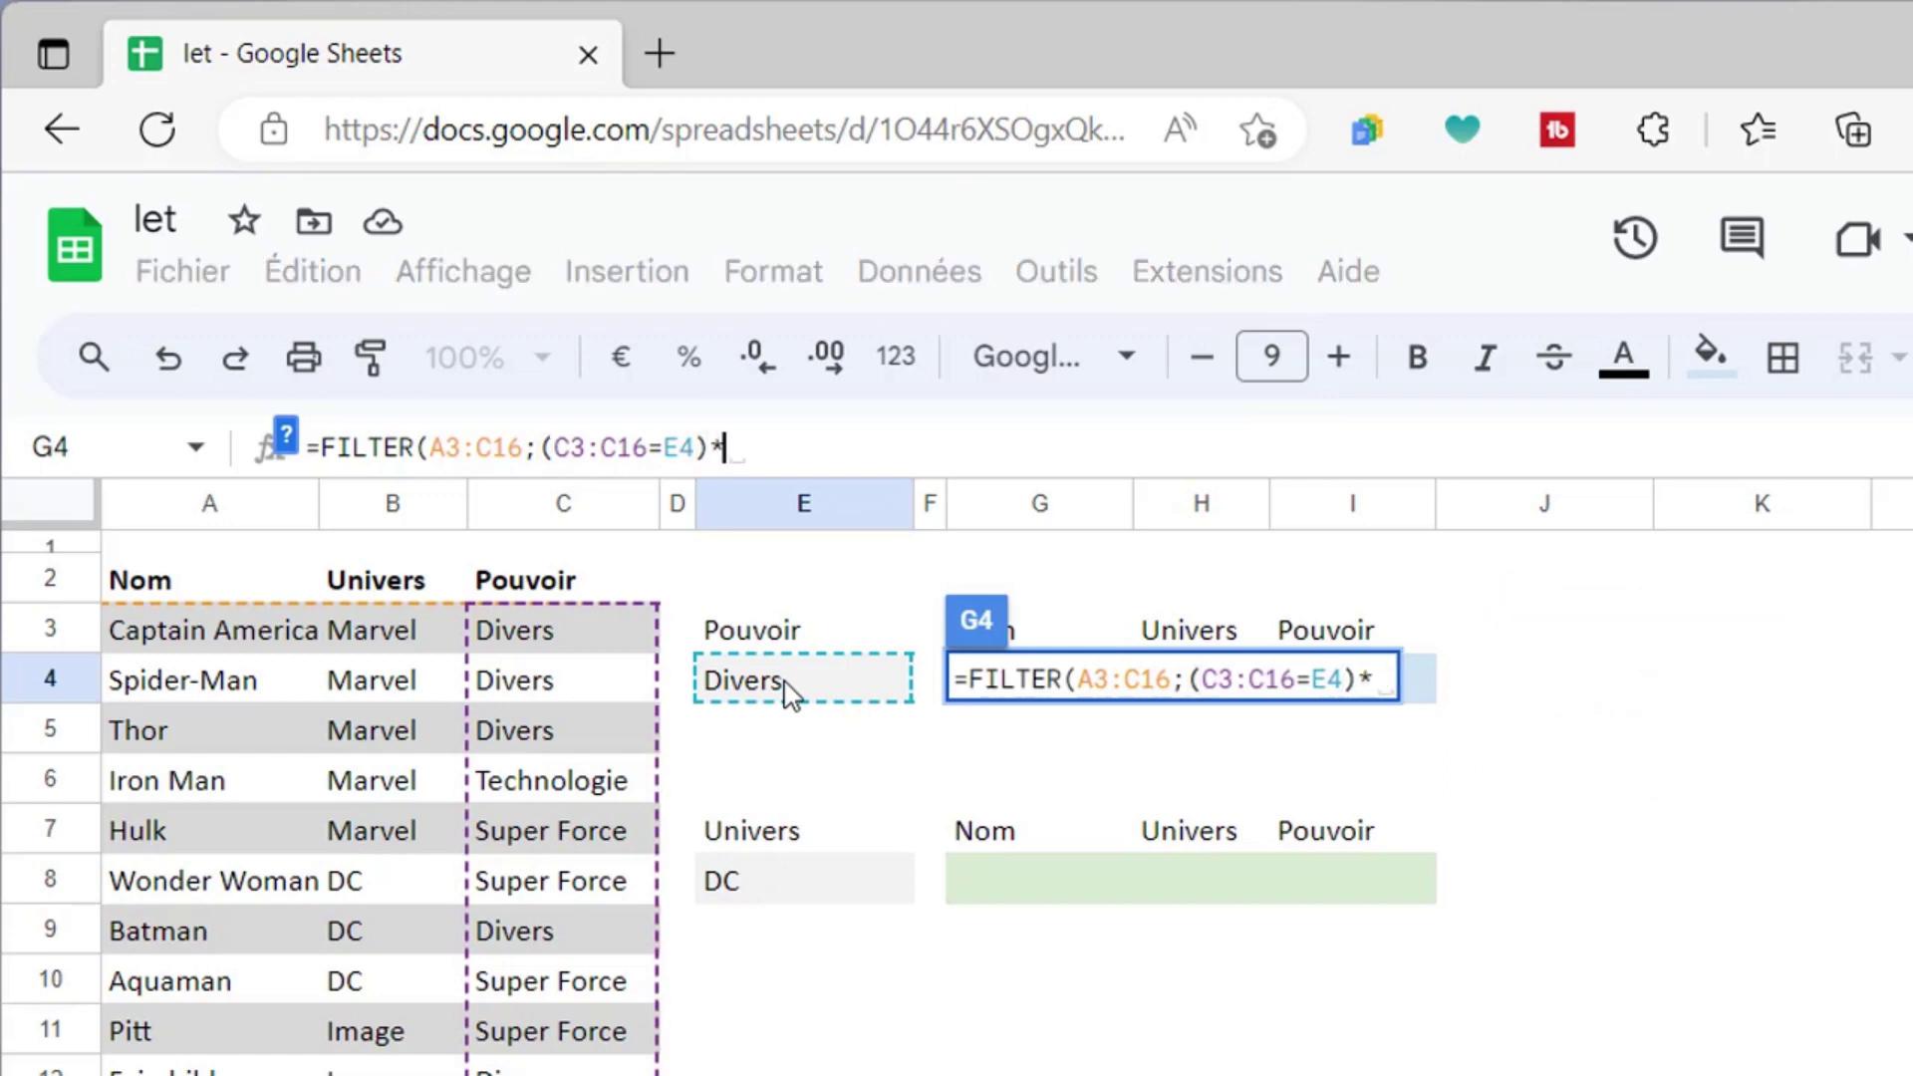
{"action": "type", "text": "("}
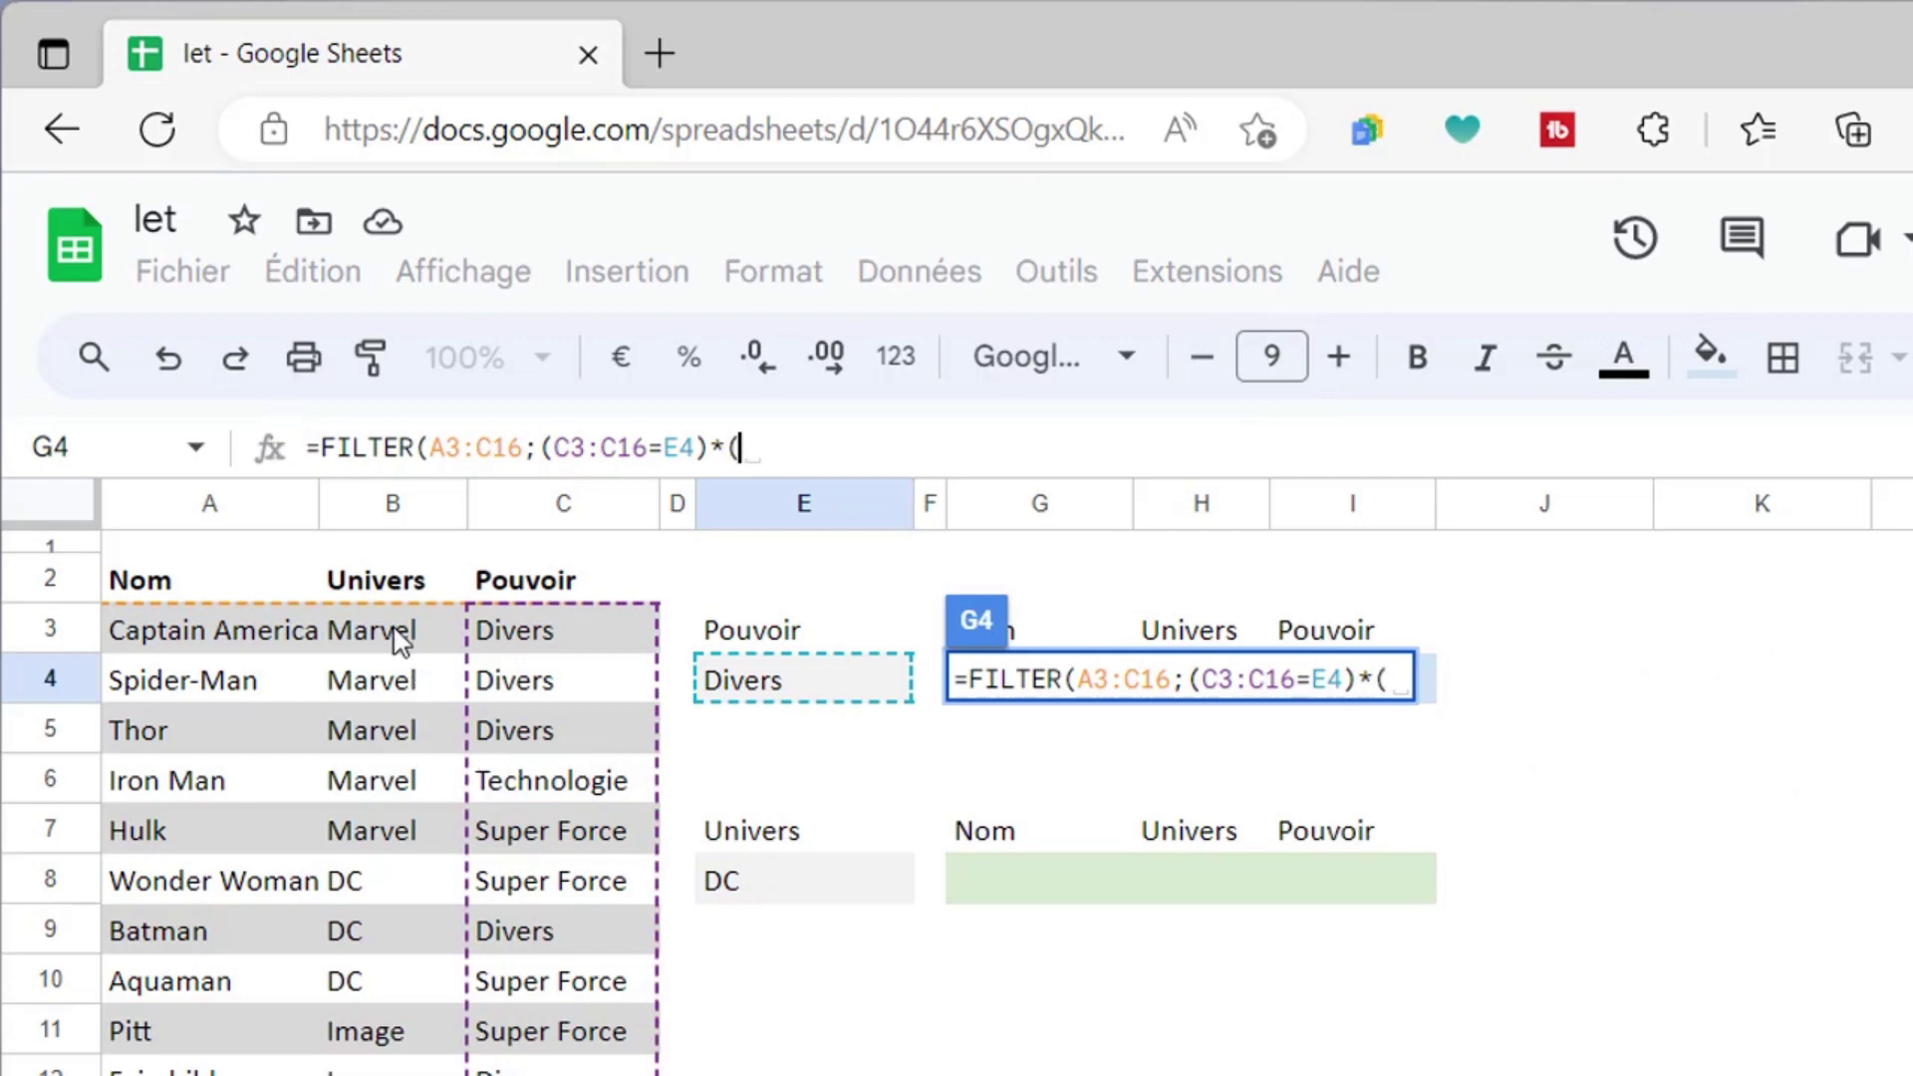
{"action": "left_click_drag", "start_coordinate": [401, 643], "coordinate": [401, 1037]}
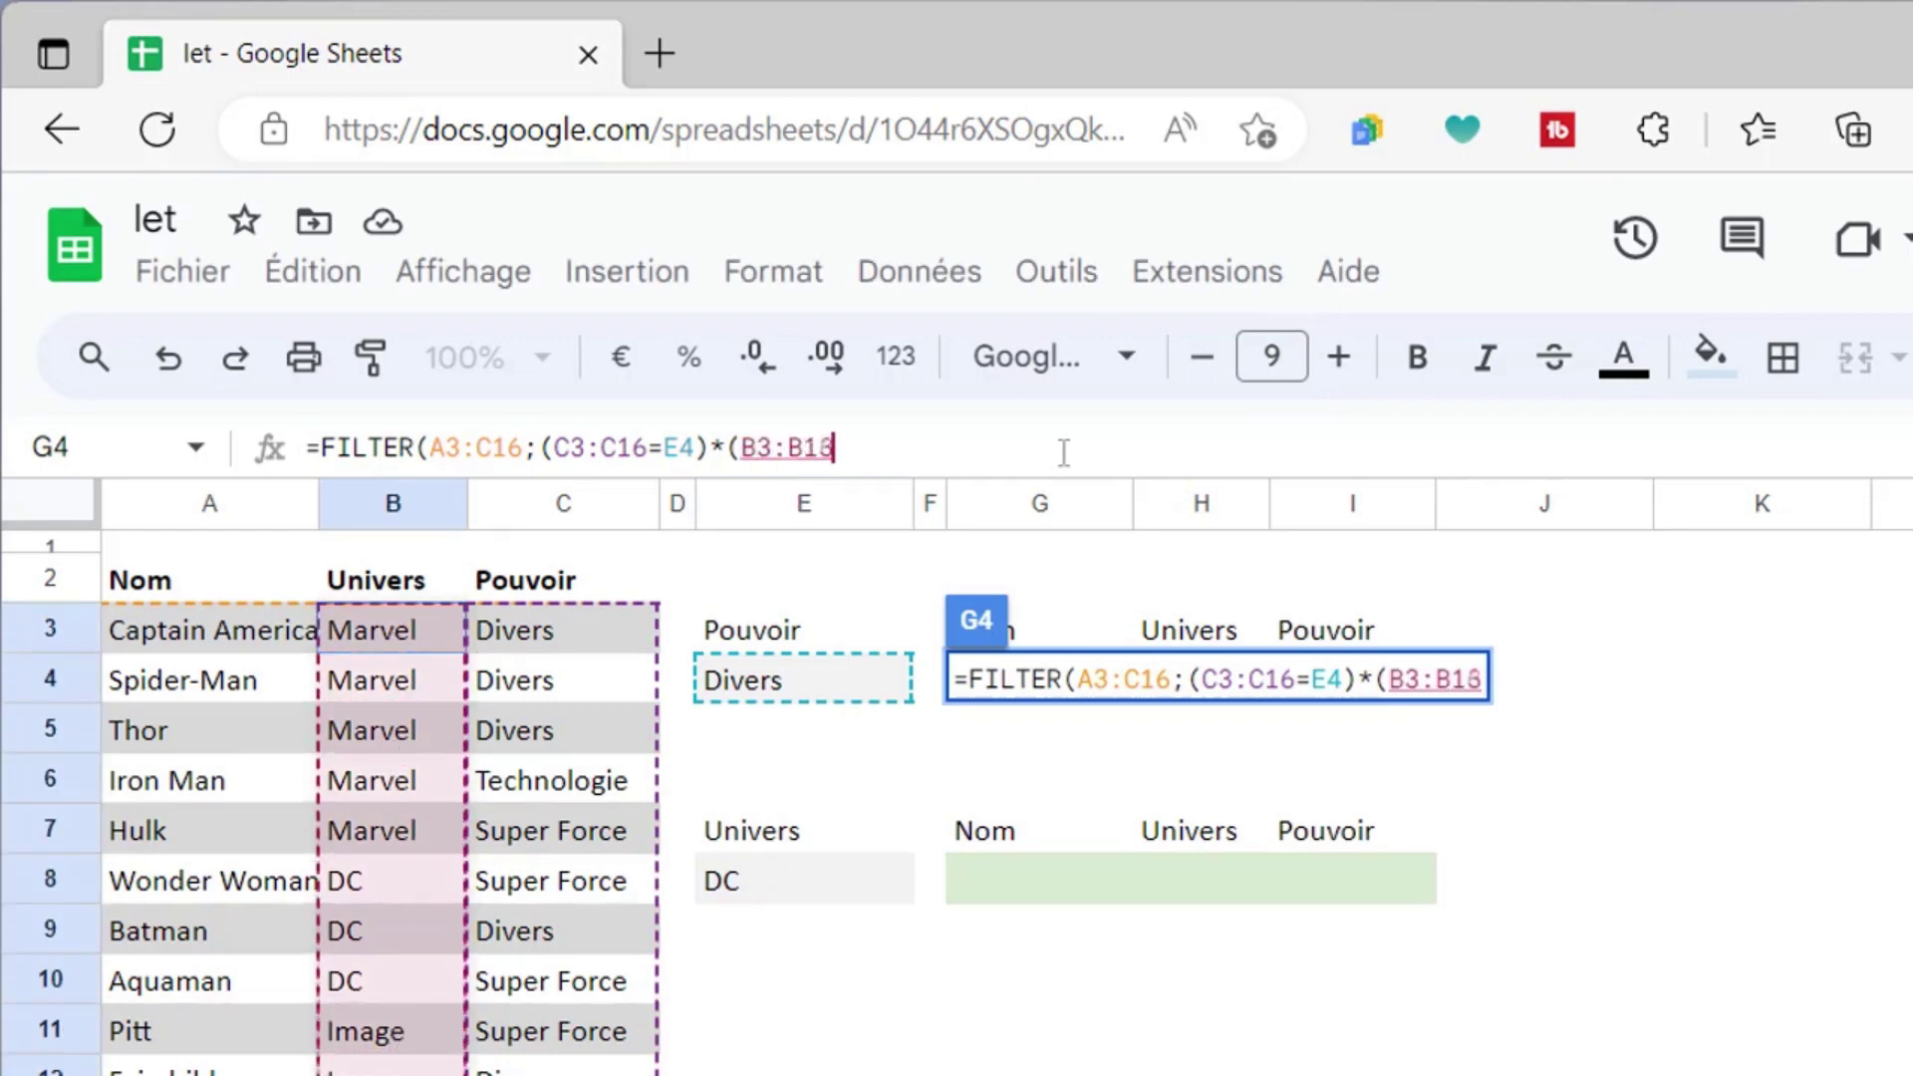
{"action": "key", "text": "BackSpace"}
{"action": "type", "text": "6="}
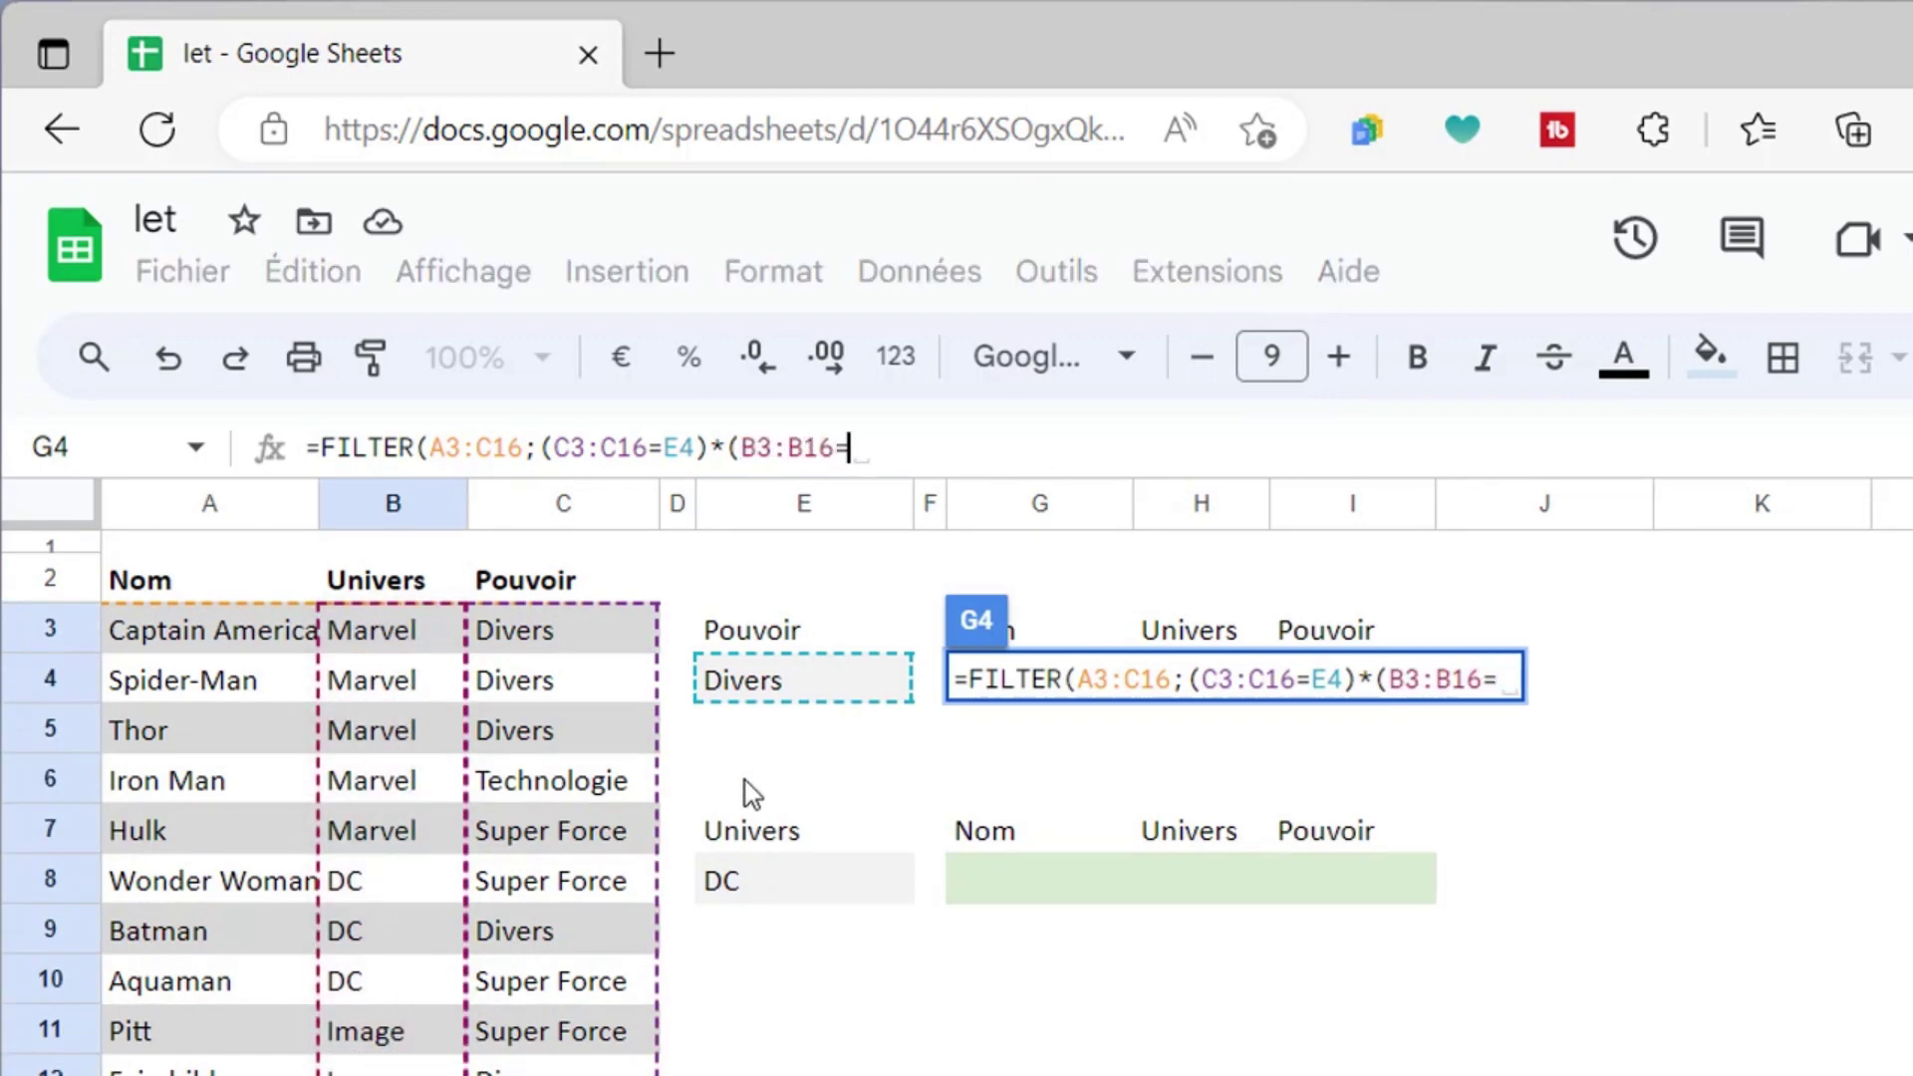
{"action": "left_click", "coordinate": [768, 897]}
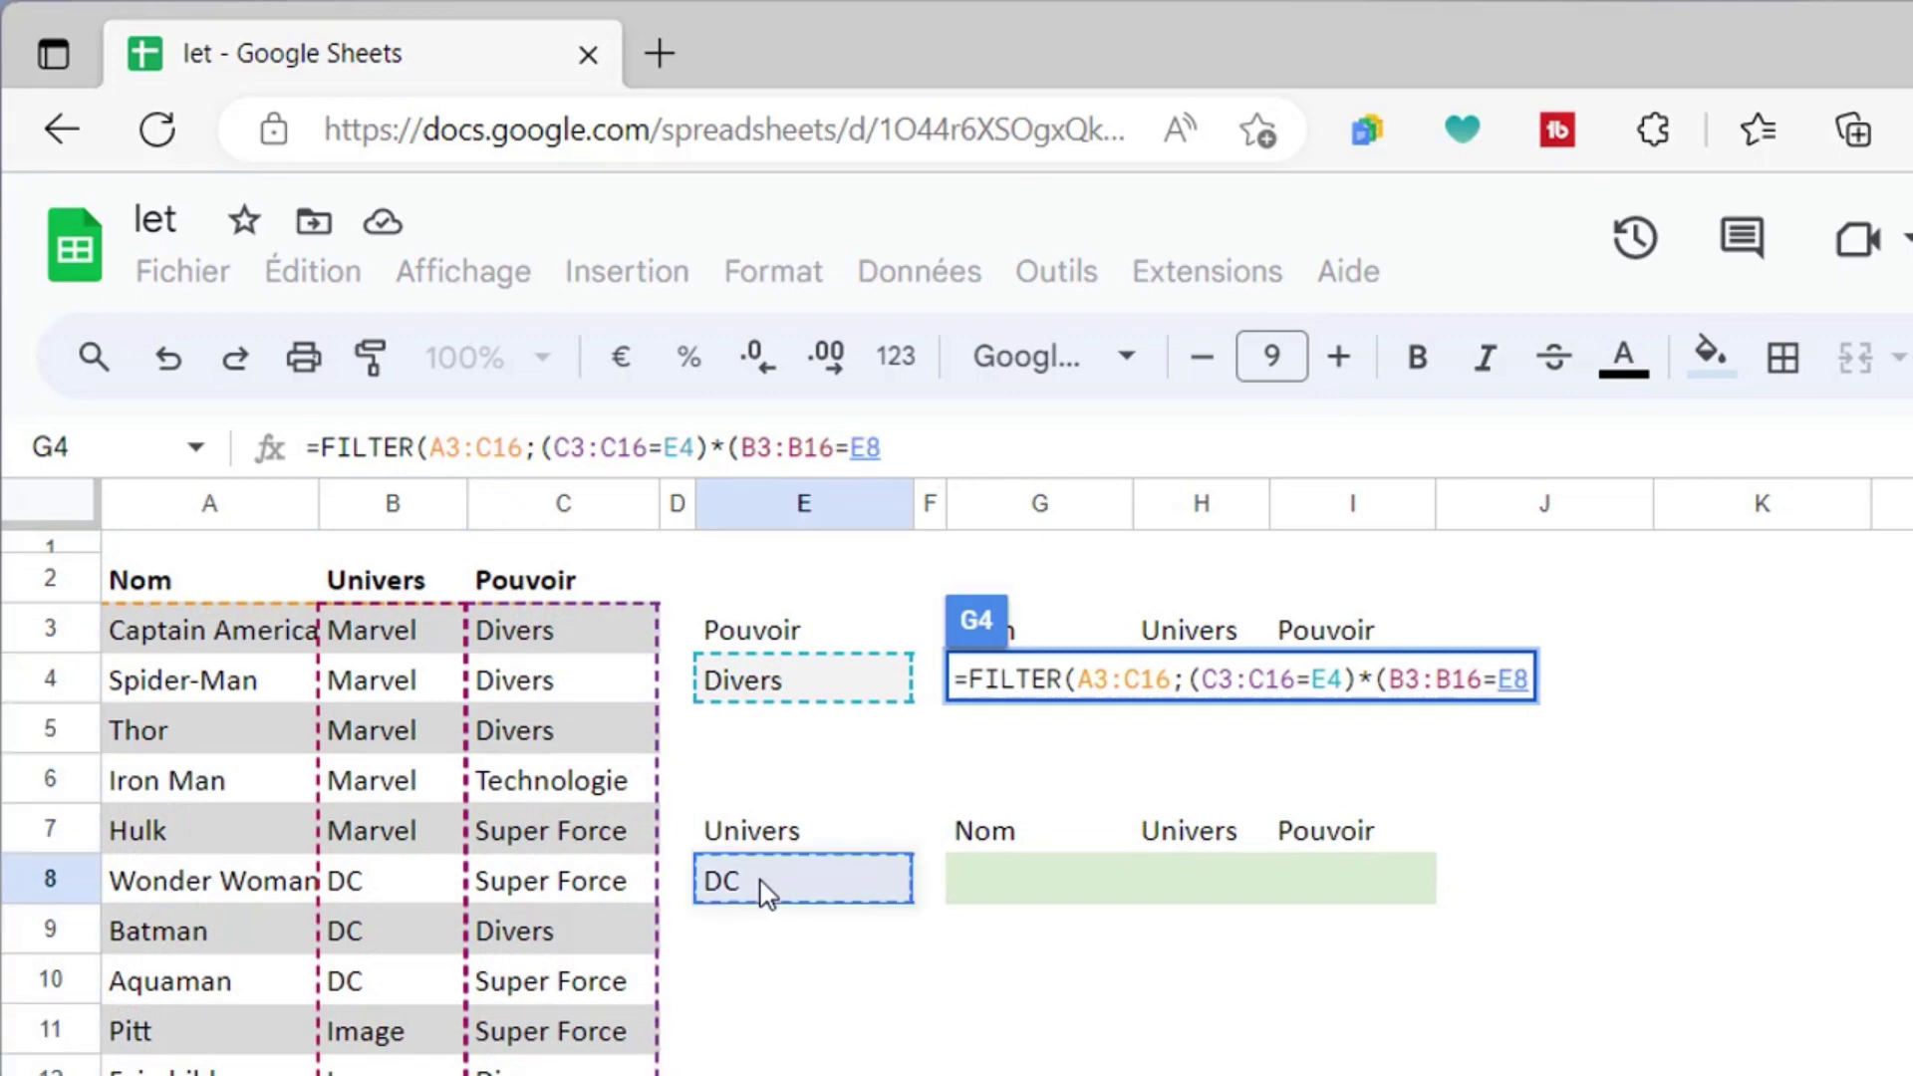
{"action": "type", "text": "))"}
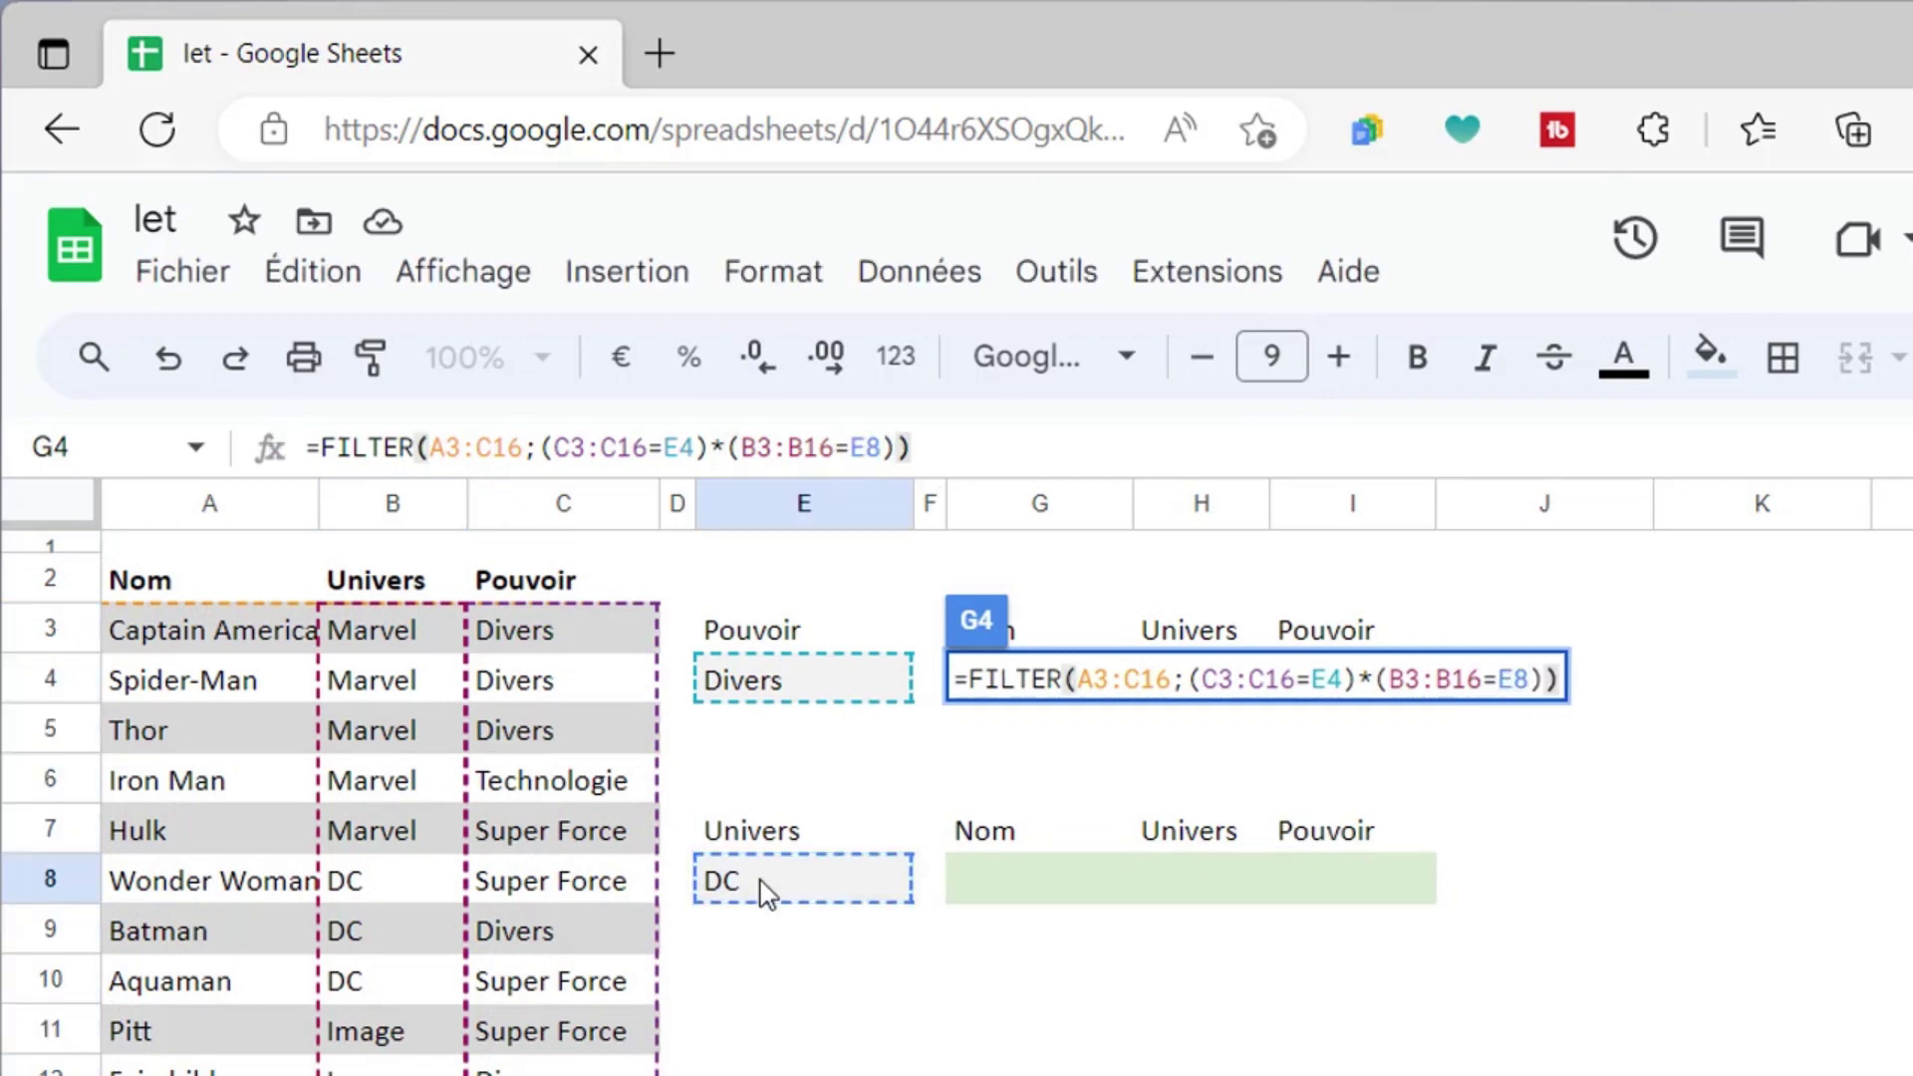
{"action": "key", "text": "Return"}
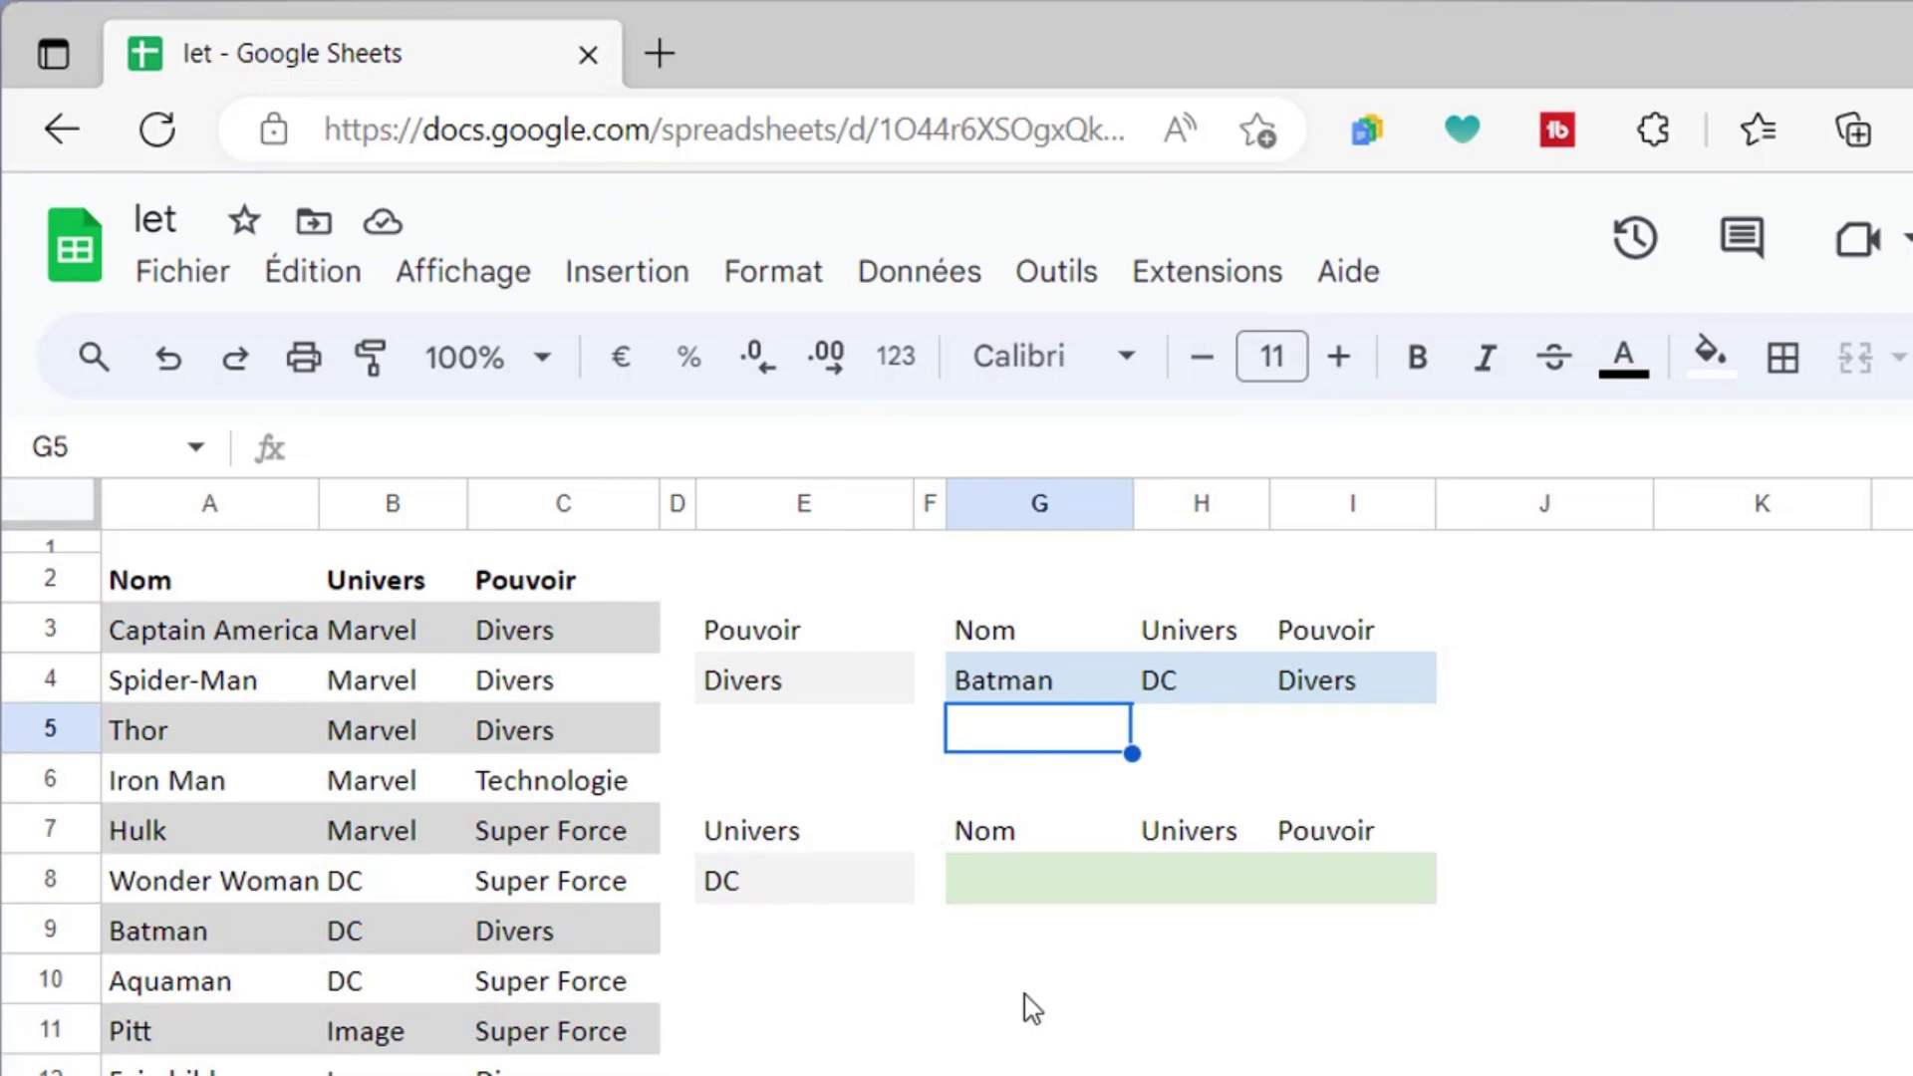
Change the criteria to Marvel in E8 and Technologie in E4
{"action": "left_click", "coordinate": [786, 894]}
{"action": "type", "text": "Marvel"}
{"action": "key", "text": "Return"}
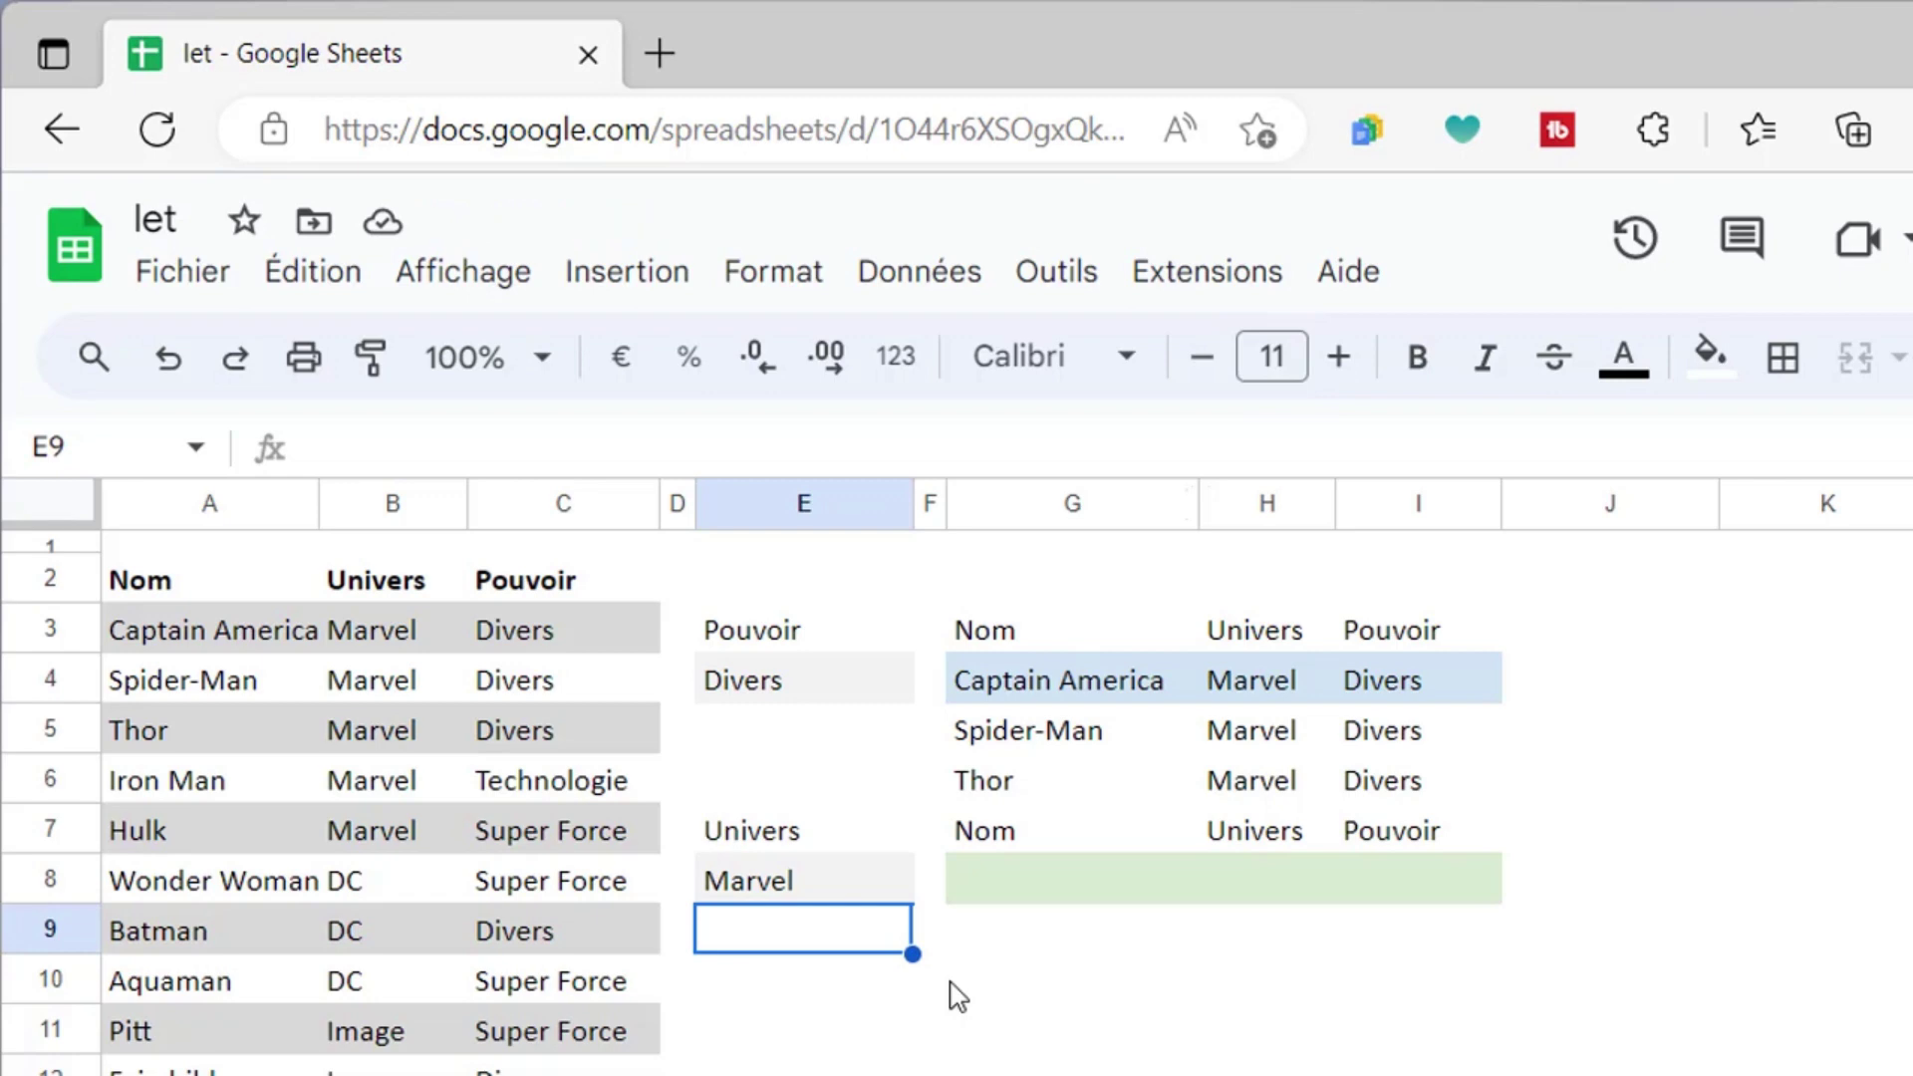
{"action": "left_click", "coordinate": [809, 686]}
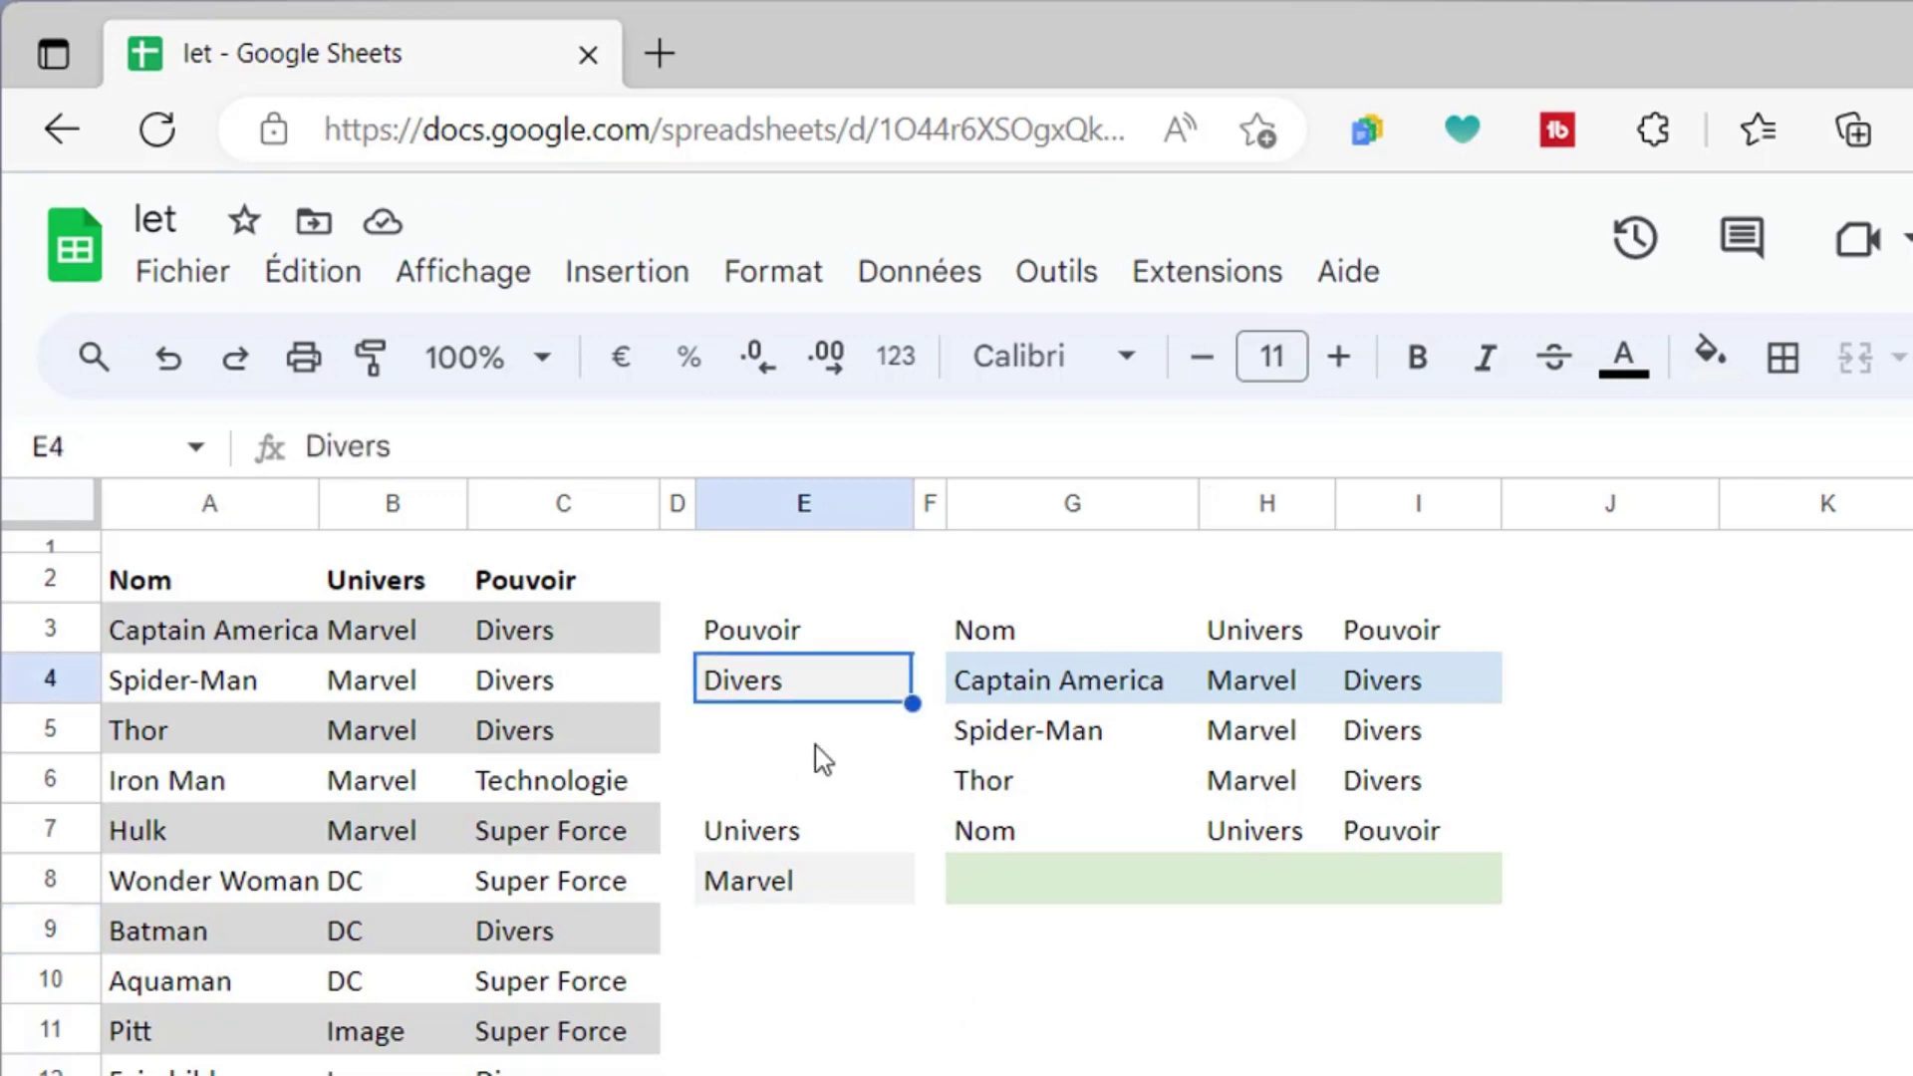
{"action": "type", "text": "T"}
{"action": "key", "text": "Return"}
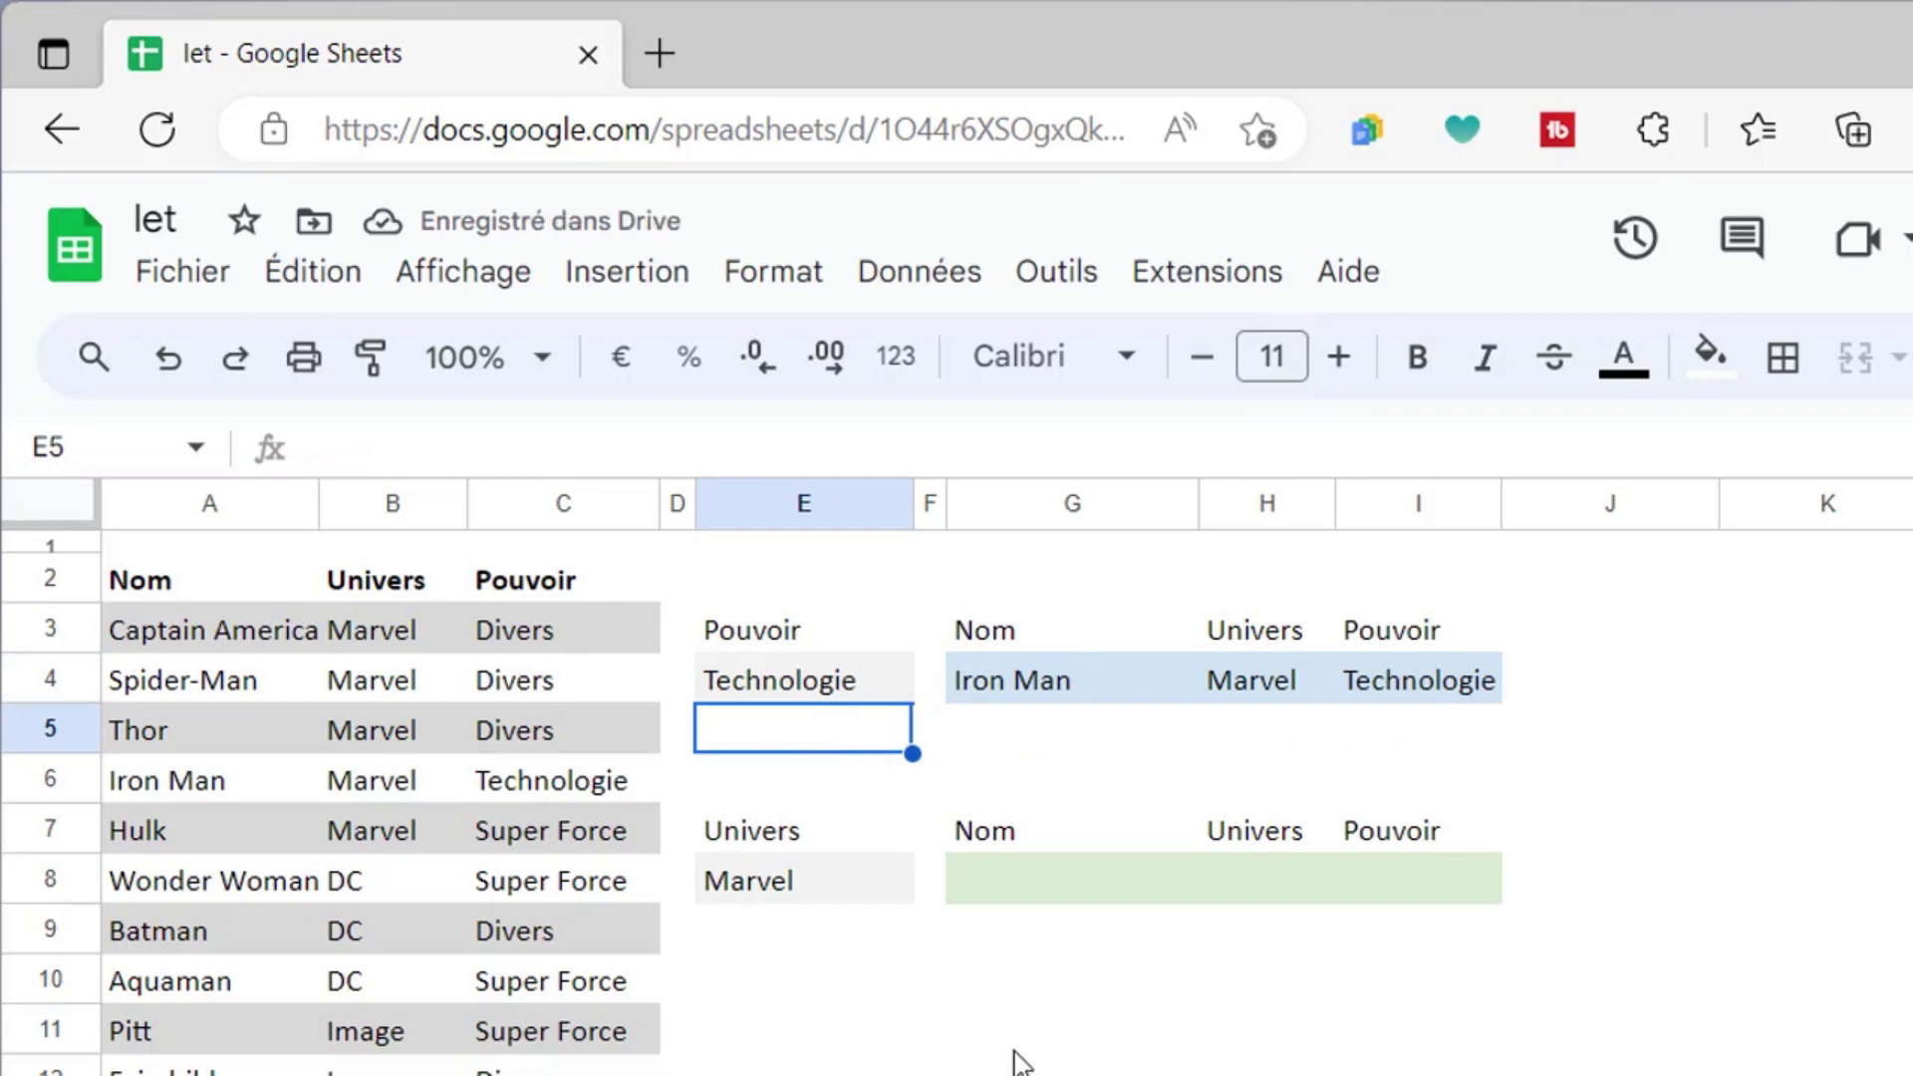
In G8 start =LET( naming table as A3:C16 and univers as B3:B16 on separate lines
{"action": "left_click", "coordinate": [1018, 894]}
{"action": "type", "text": "=le"}
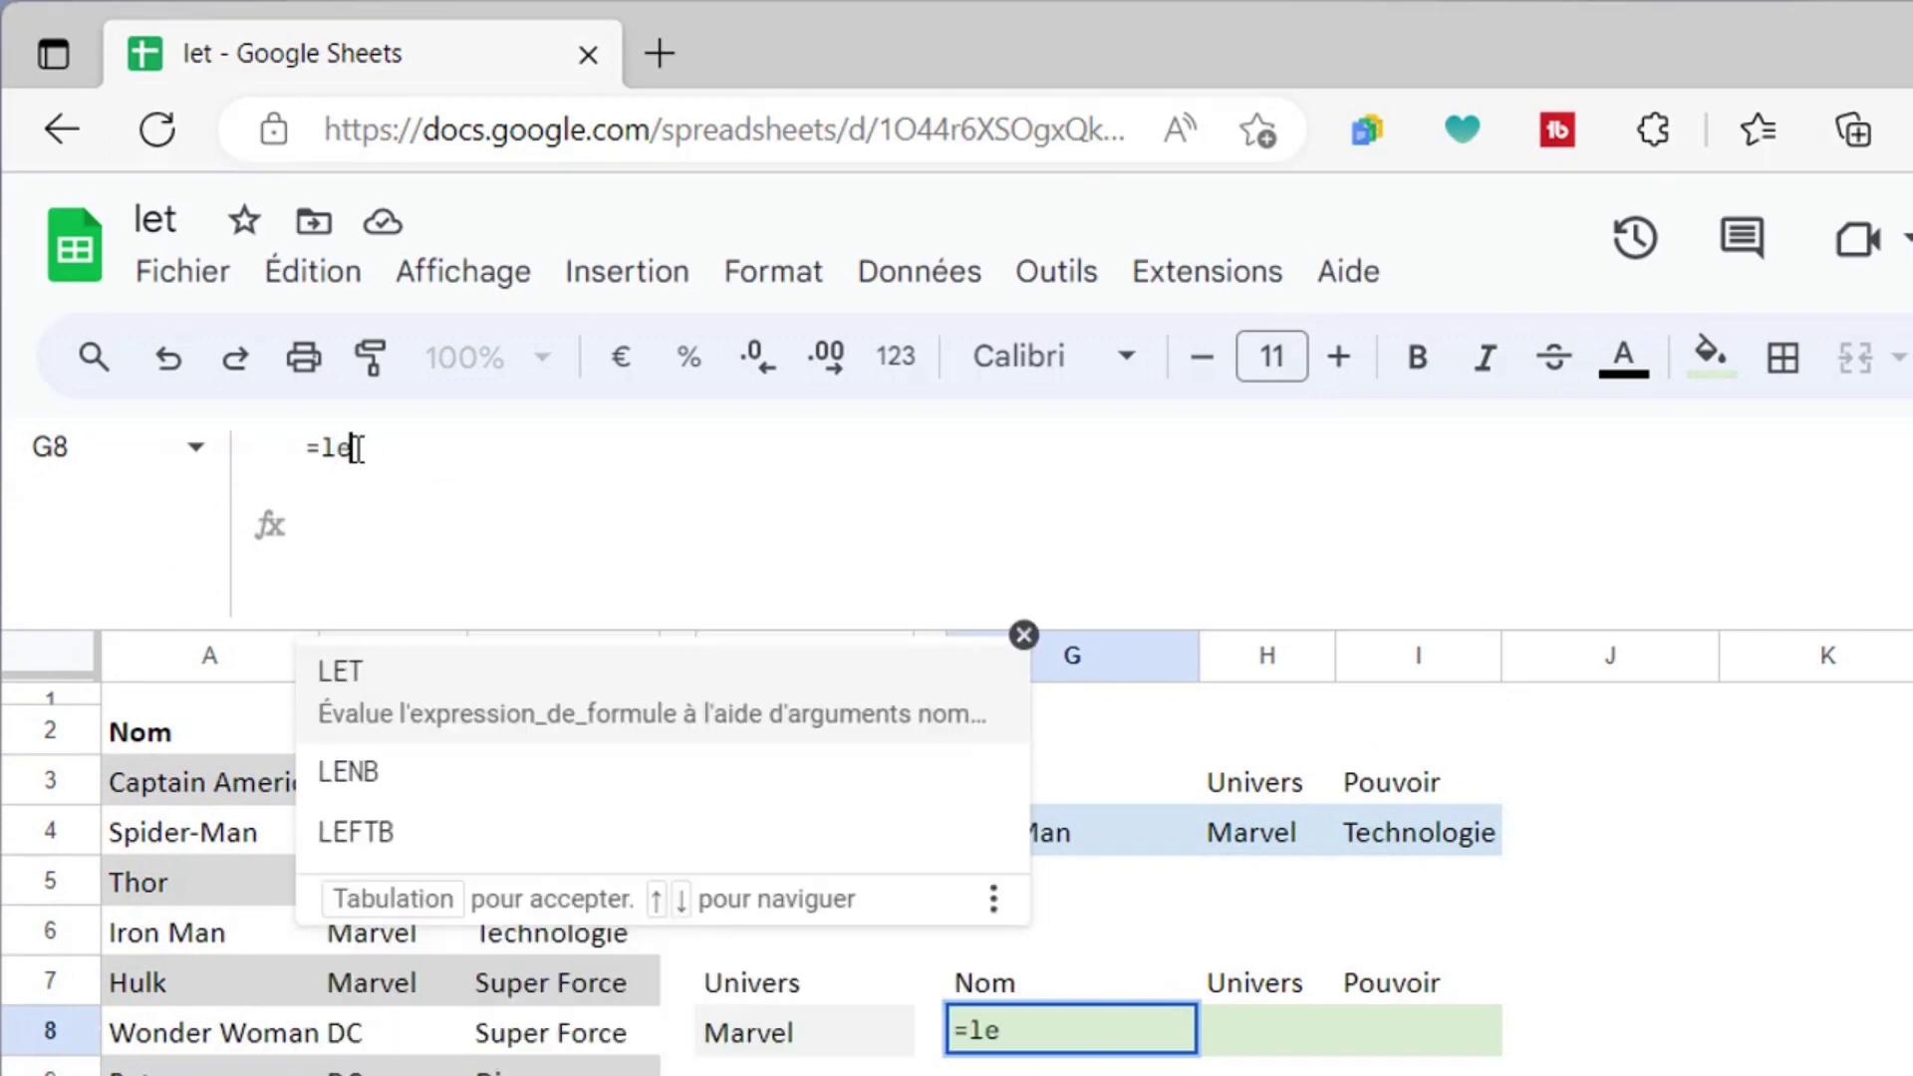
{"action": "type", "text": "t("}
{"action": "key", "text": "alt+Return"}
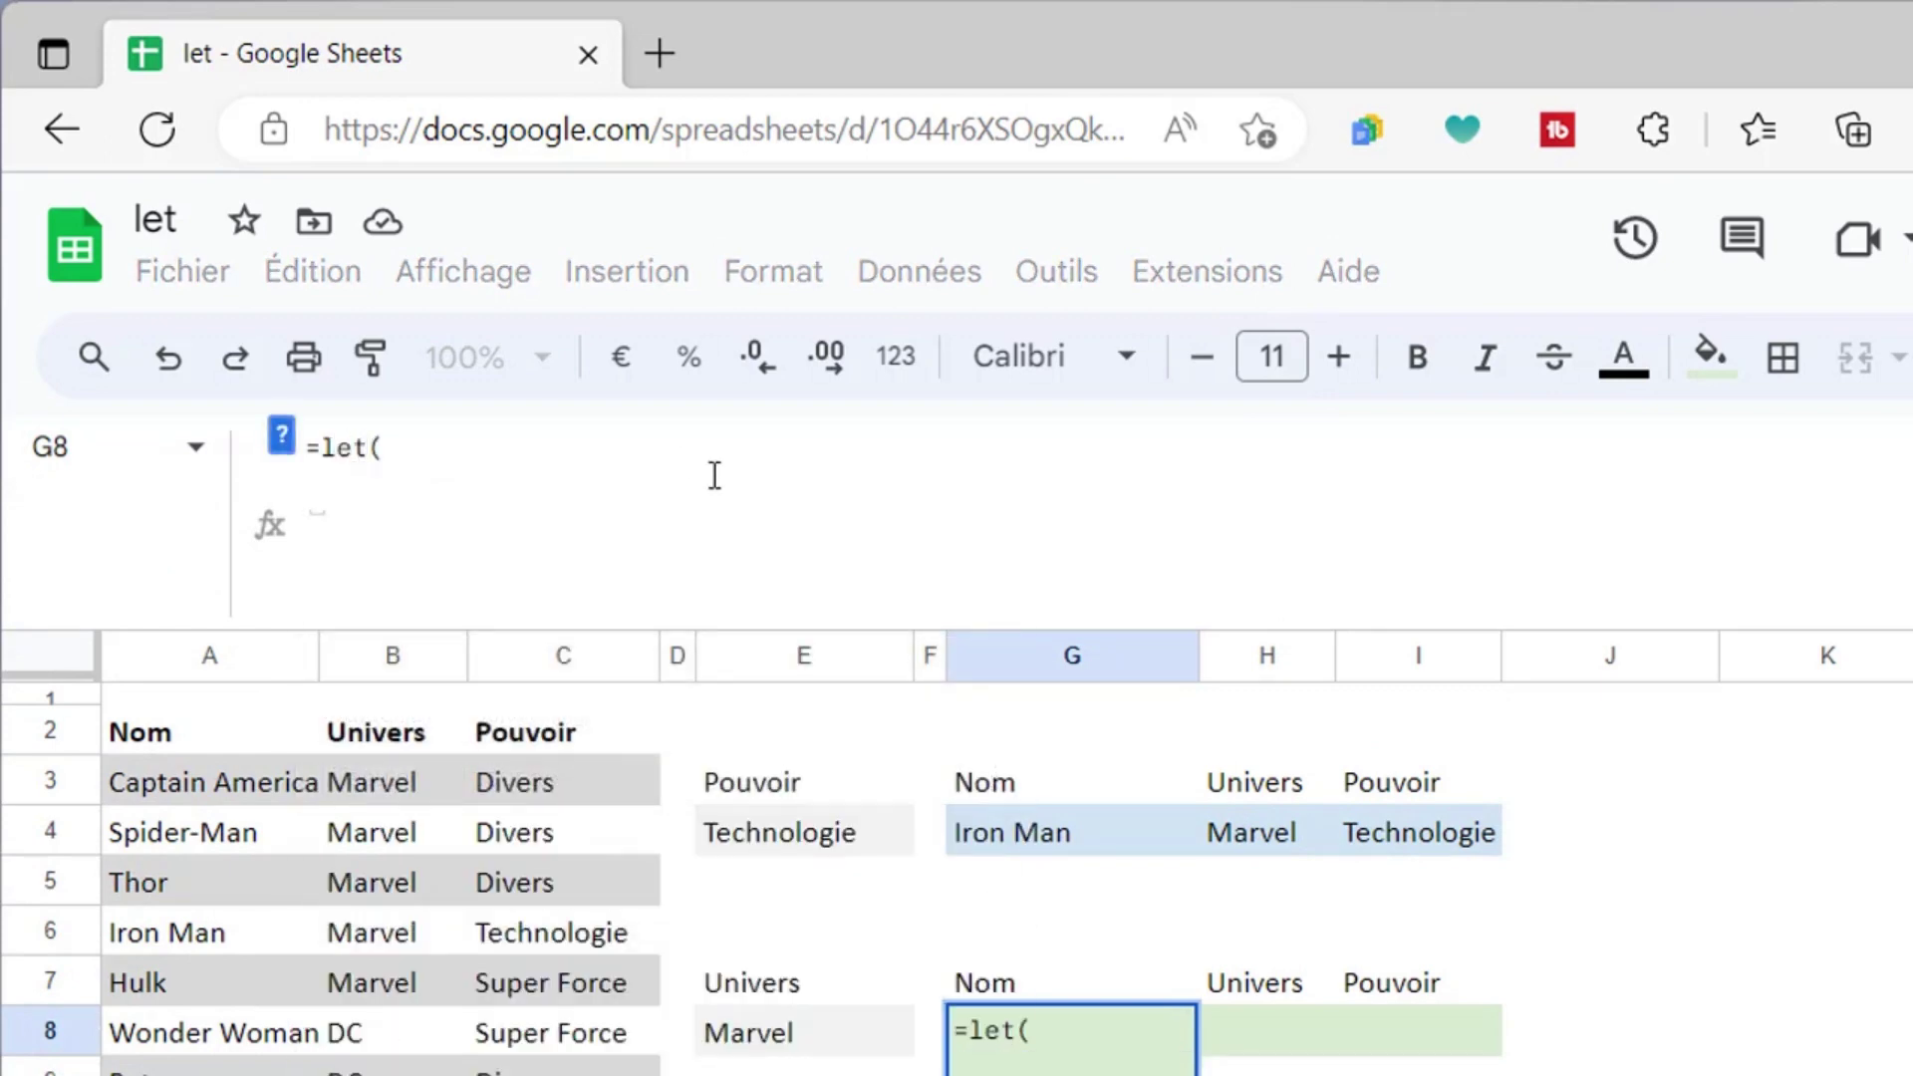
{"action": "type", "text": "table"}
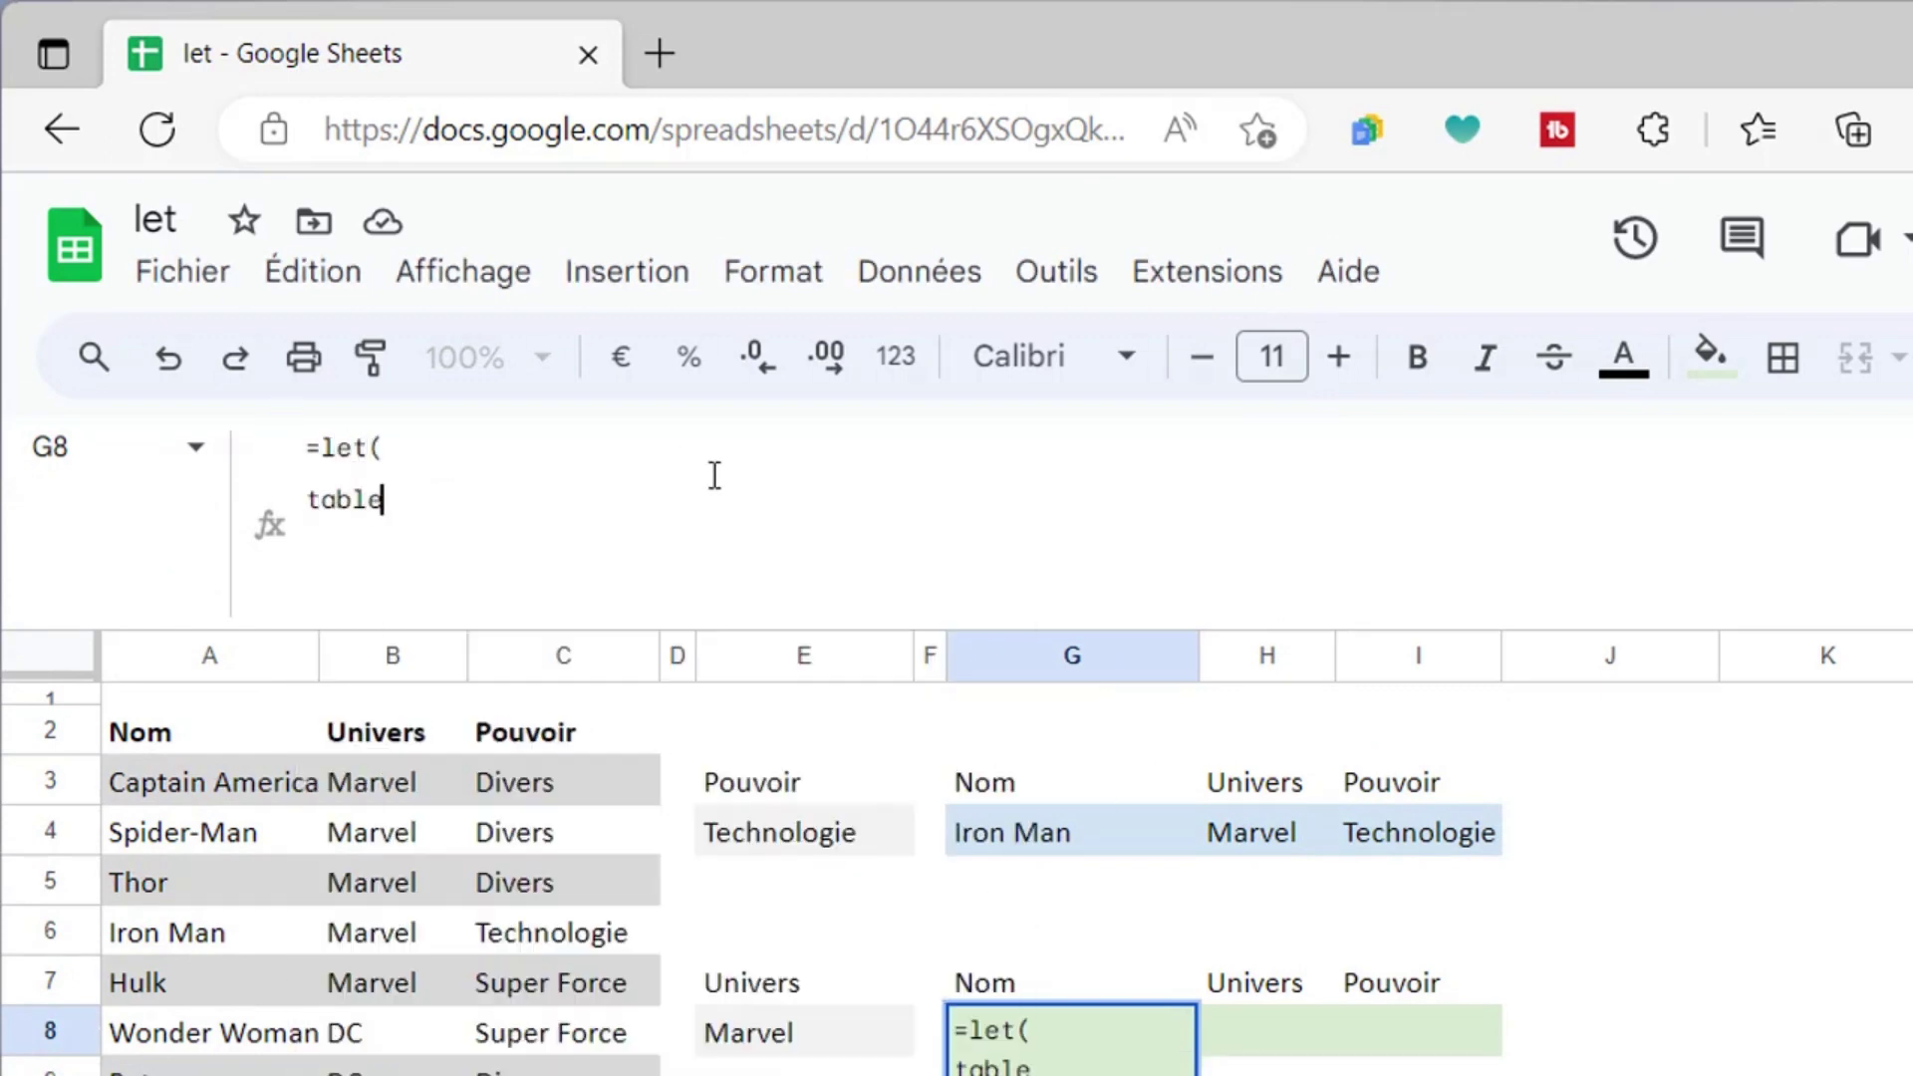
{"action": "type", "text": ";"}
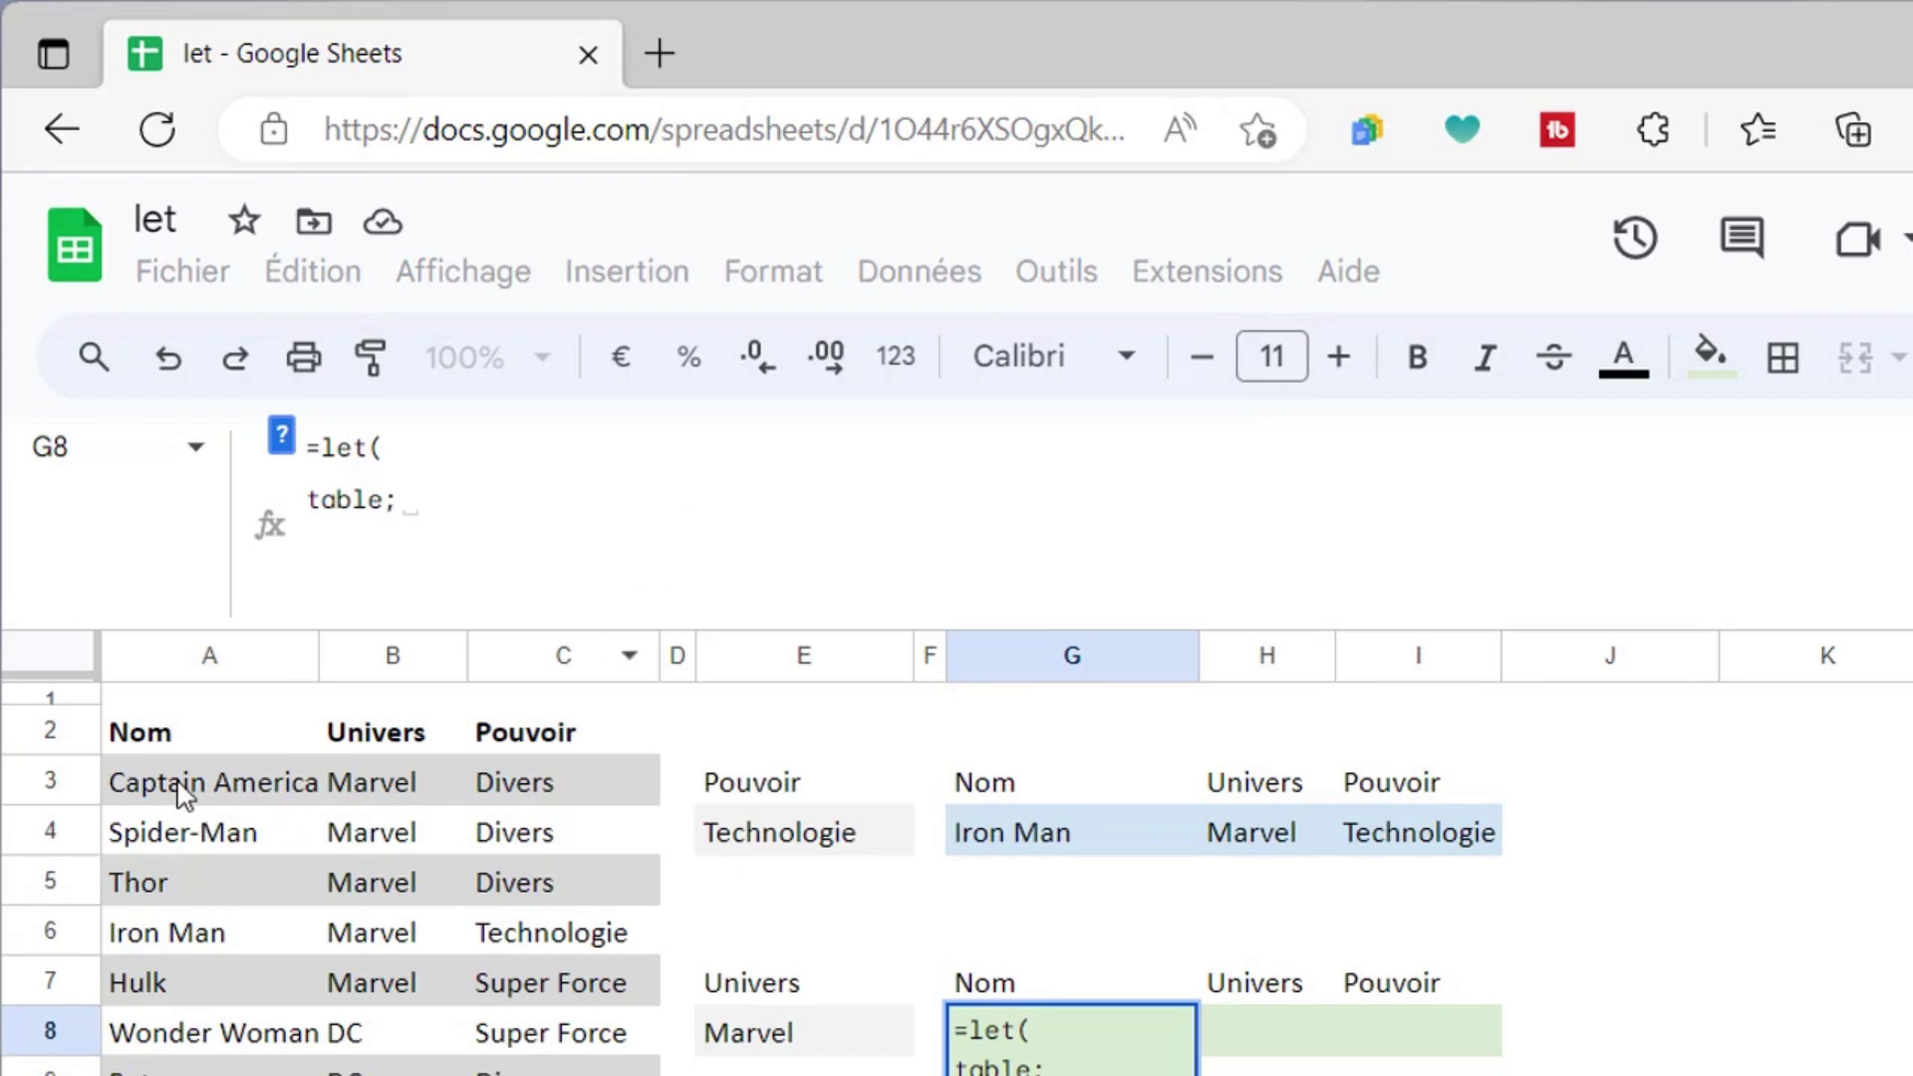
{"action": "mouse_move", "coordinate": [185, 792]}
{"action": "left_mouse_down"}
{"action": "mouse_move", "coordinate": [495, 797]}
{"action": "mouse_move", "coordinate": [558, 1071]}
{"action": "left_mouse_up"}
{"action": "type", "text": ";"}
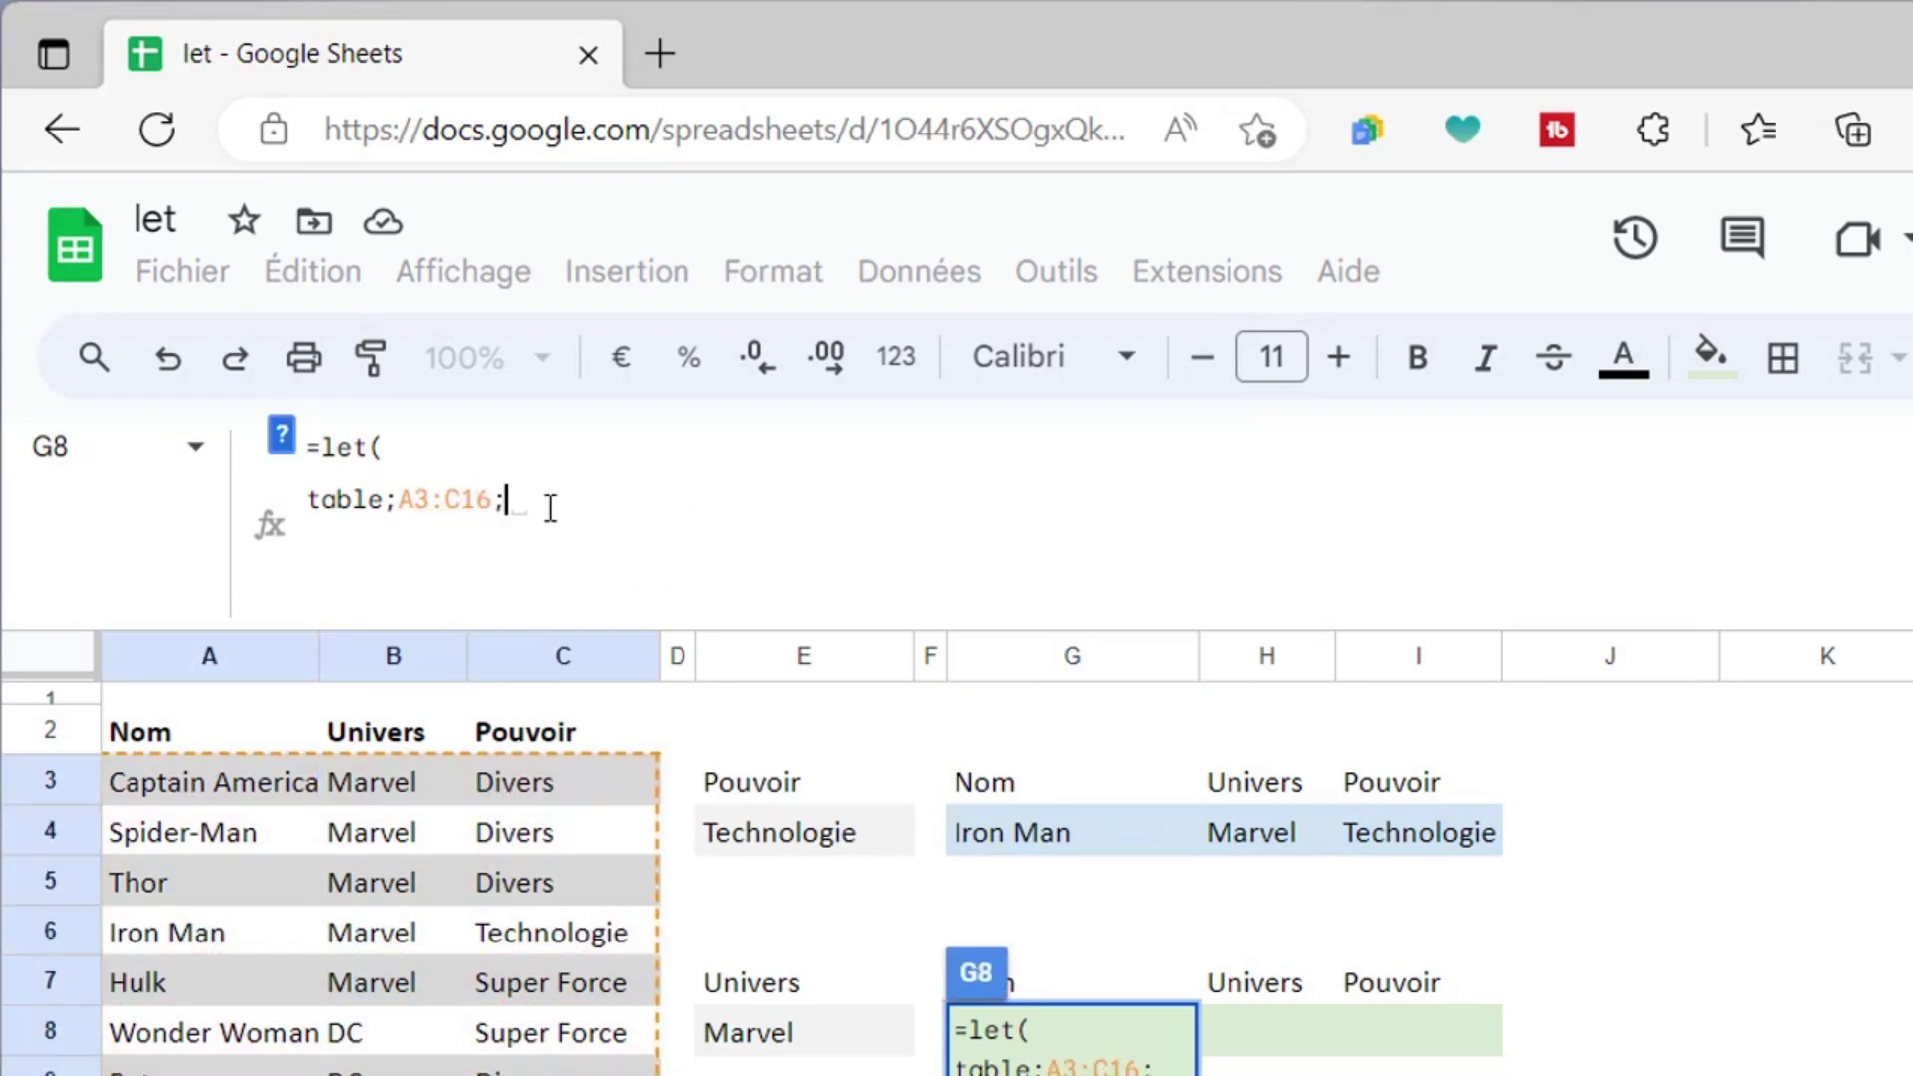
{"action": "key", "text": "alt+Return"}
{"action": "type", "text": "univ"}
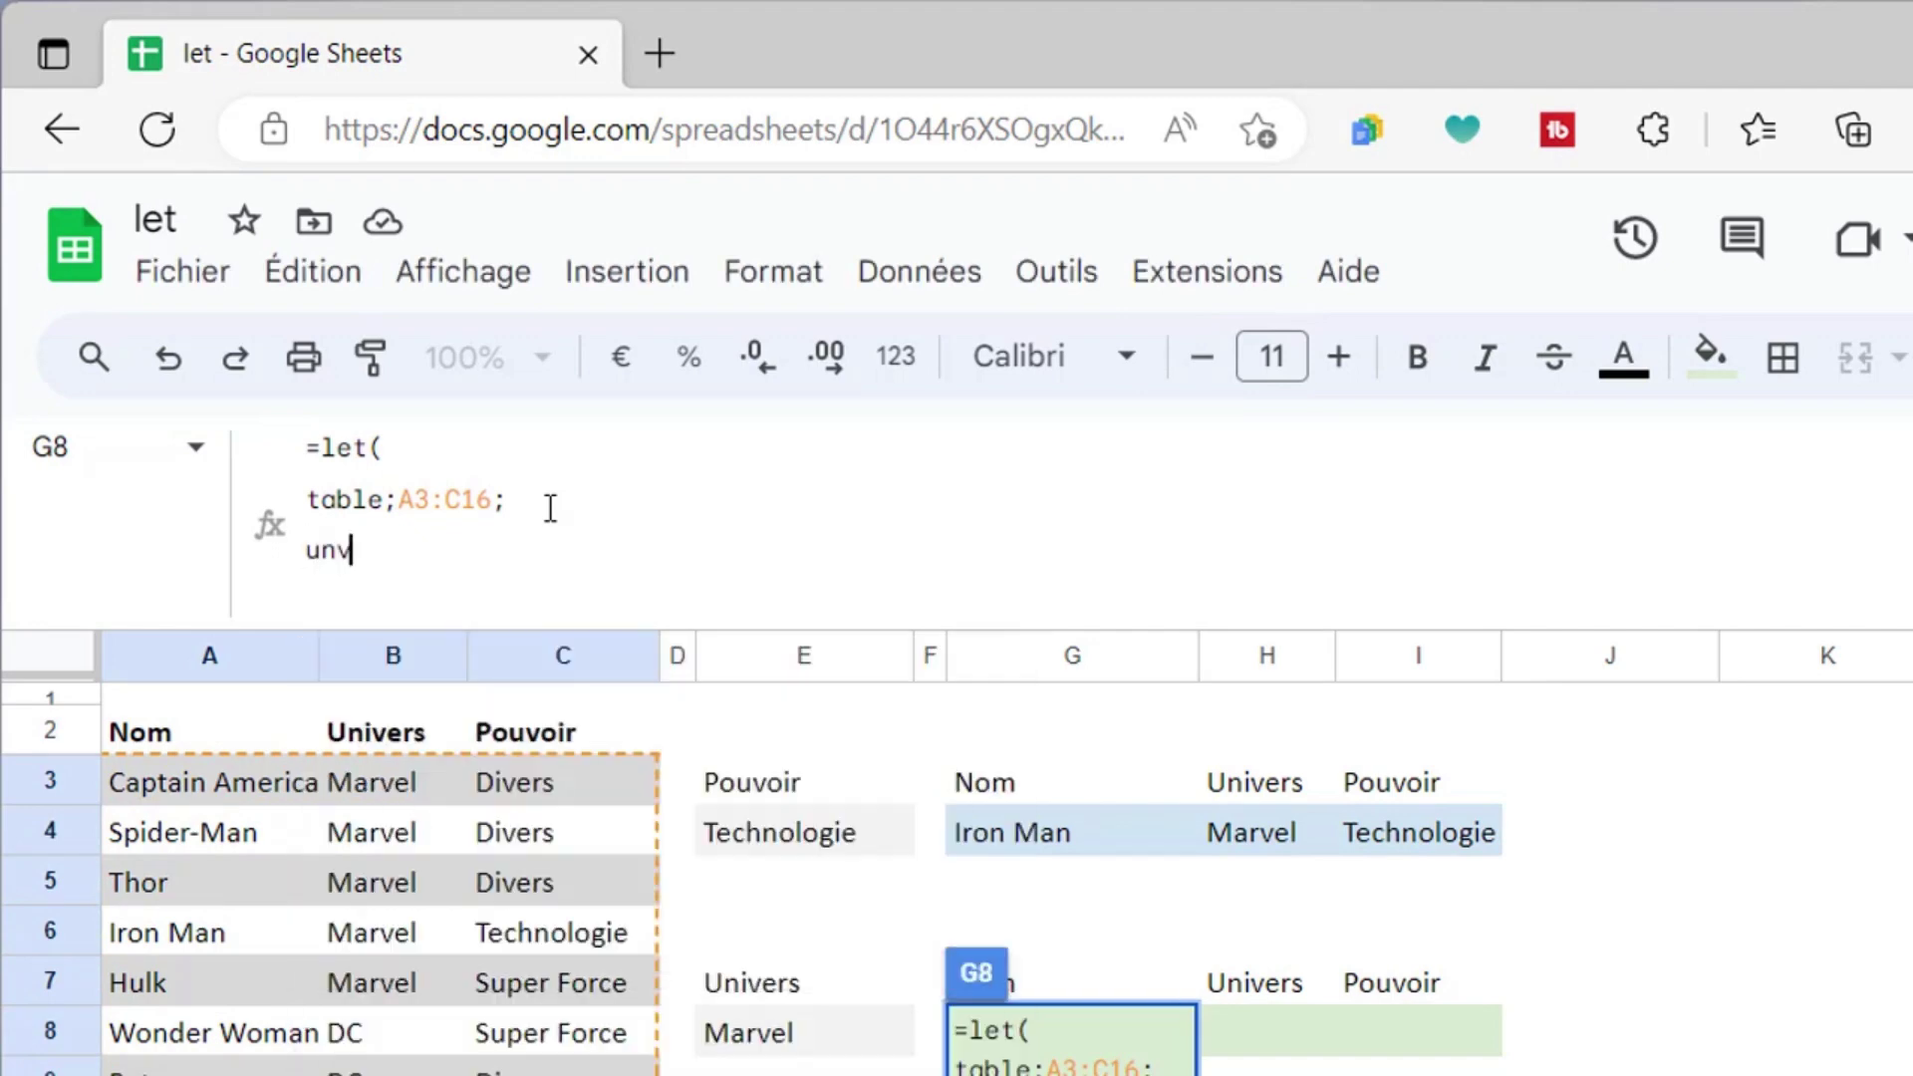
{"action": "type", "text": "ers;"}
{"action": "left_click_drag", "start_coordinate": [388, 787], "coordinate": [378, 1075]}
{"action": "type", "text": ";"}
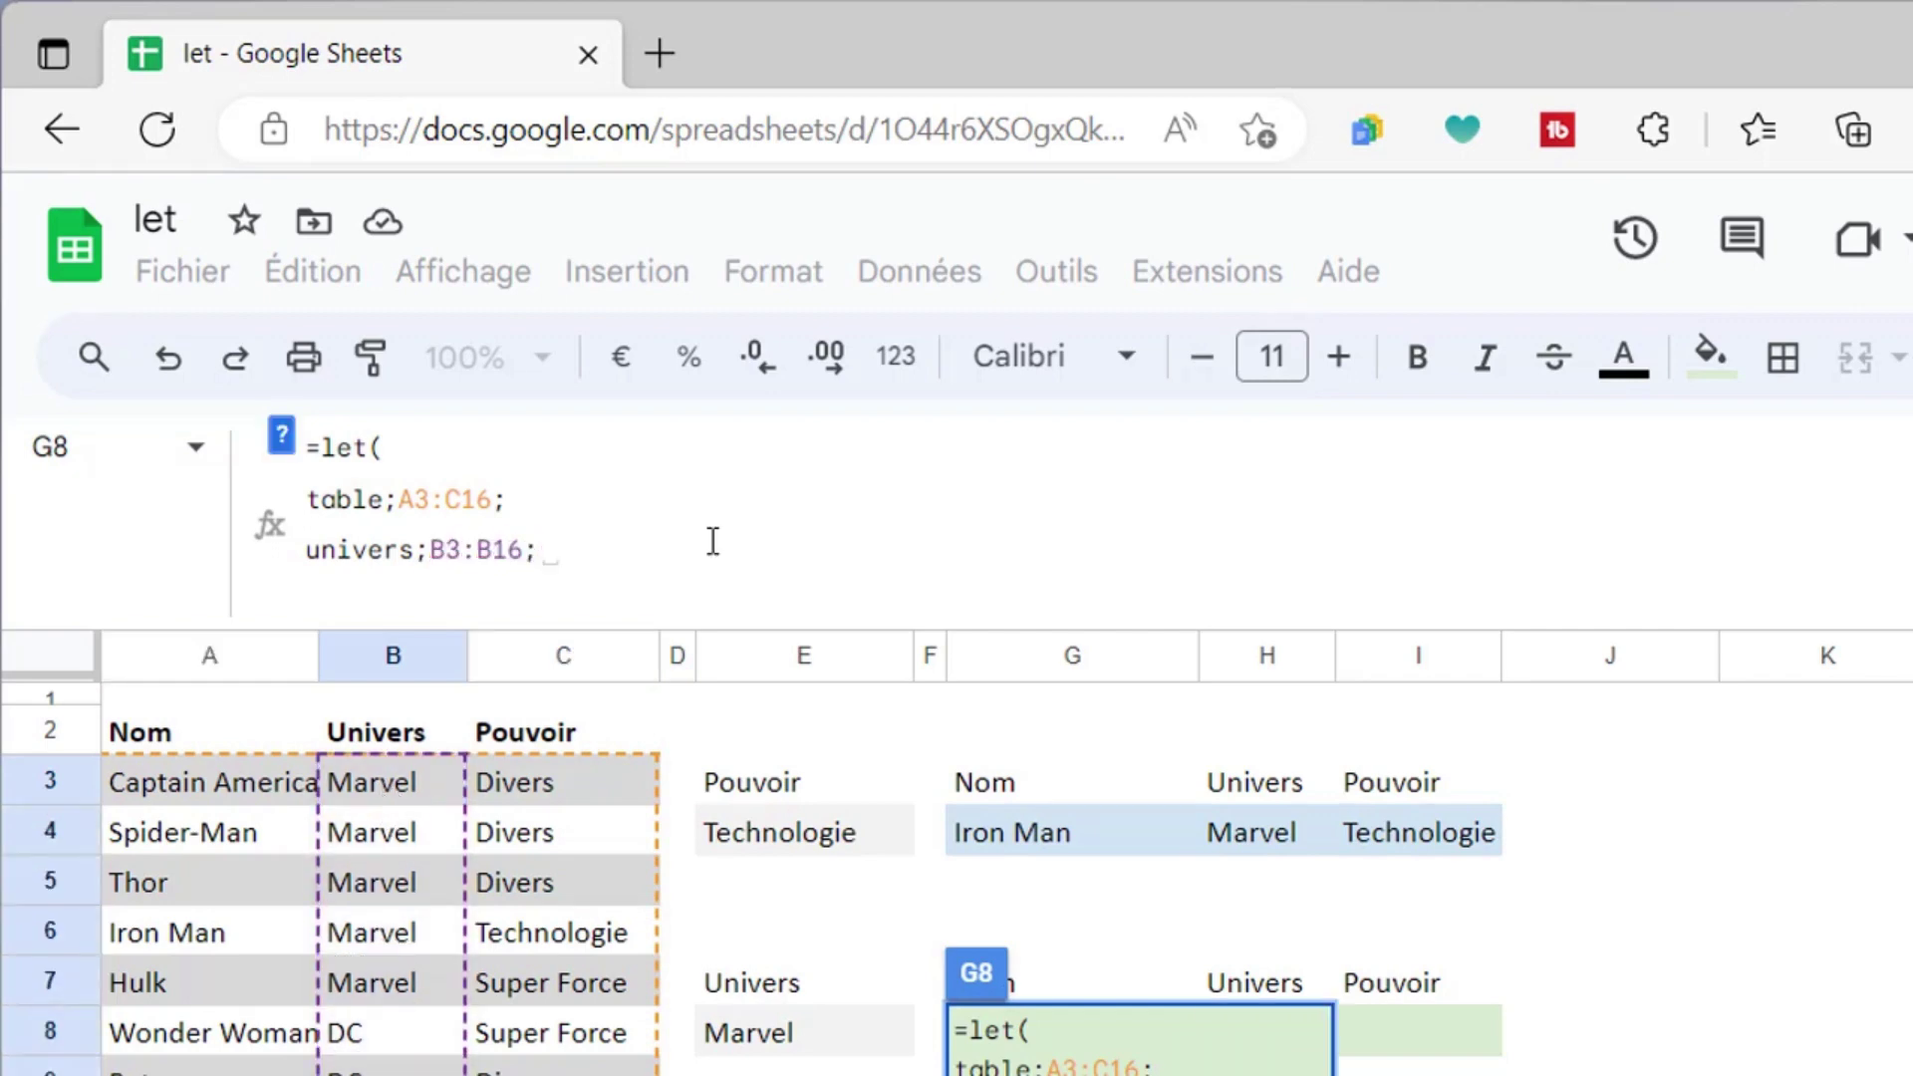
Name pouvoir as C3:C16 and begin FILTER(table;(univers= on a new line
{"action": "key", "text": "alt+Return"}
{"action": "type", "text": "pouvoir;"}
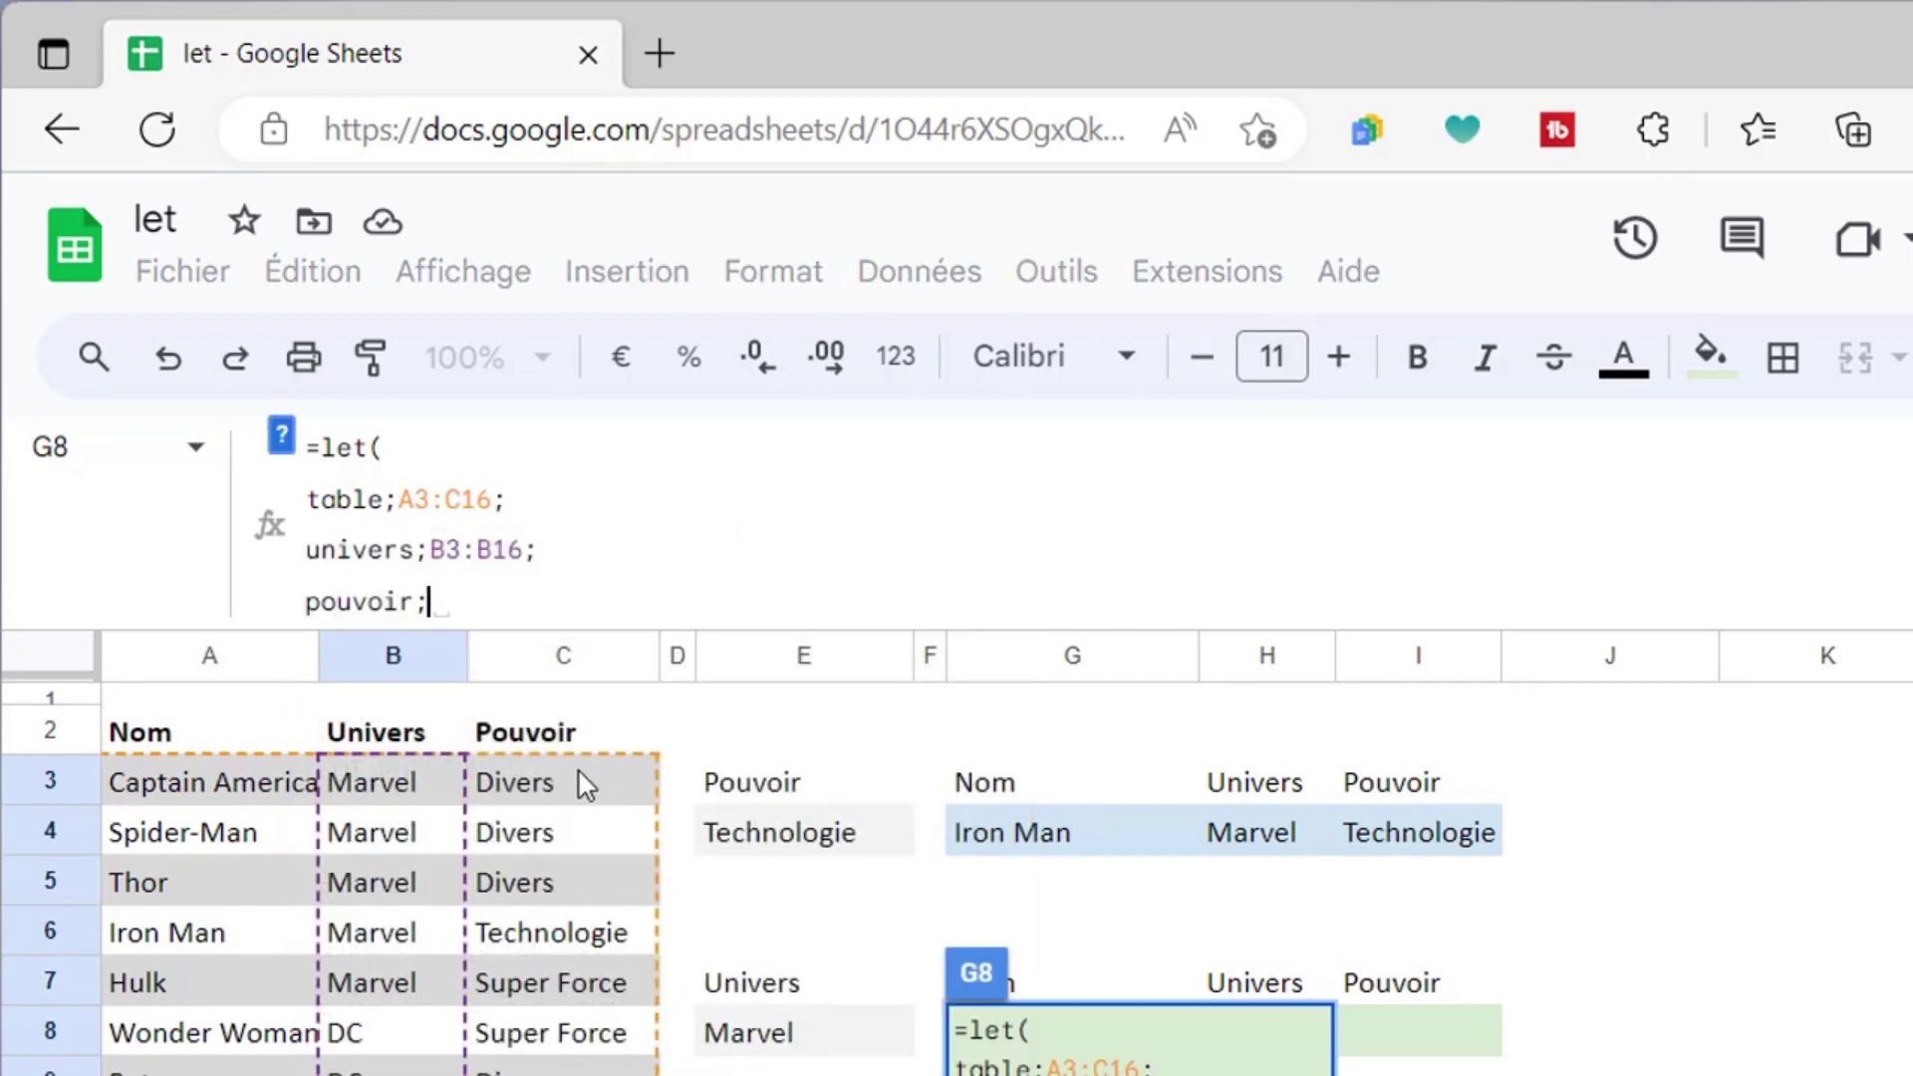
{"action": "left_click_drag", "start_coordinate": [590, 779], "coordinate": [563, 1071]}
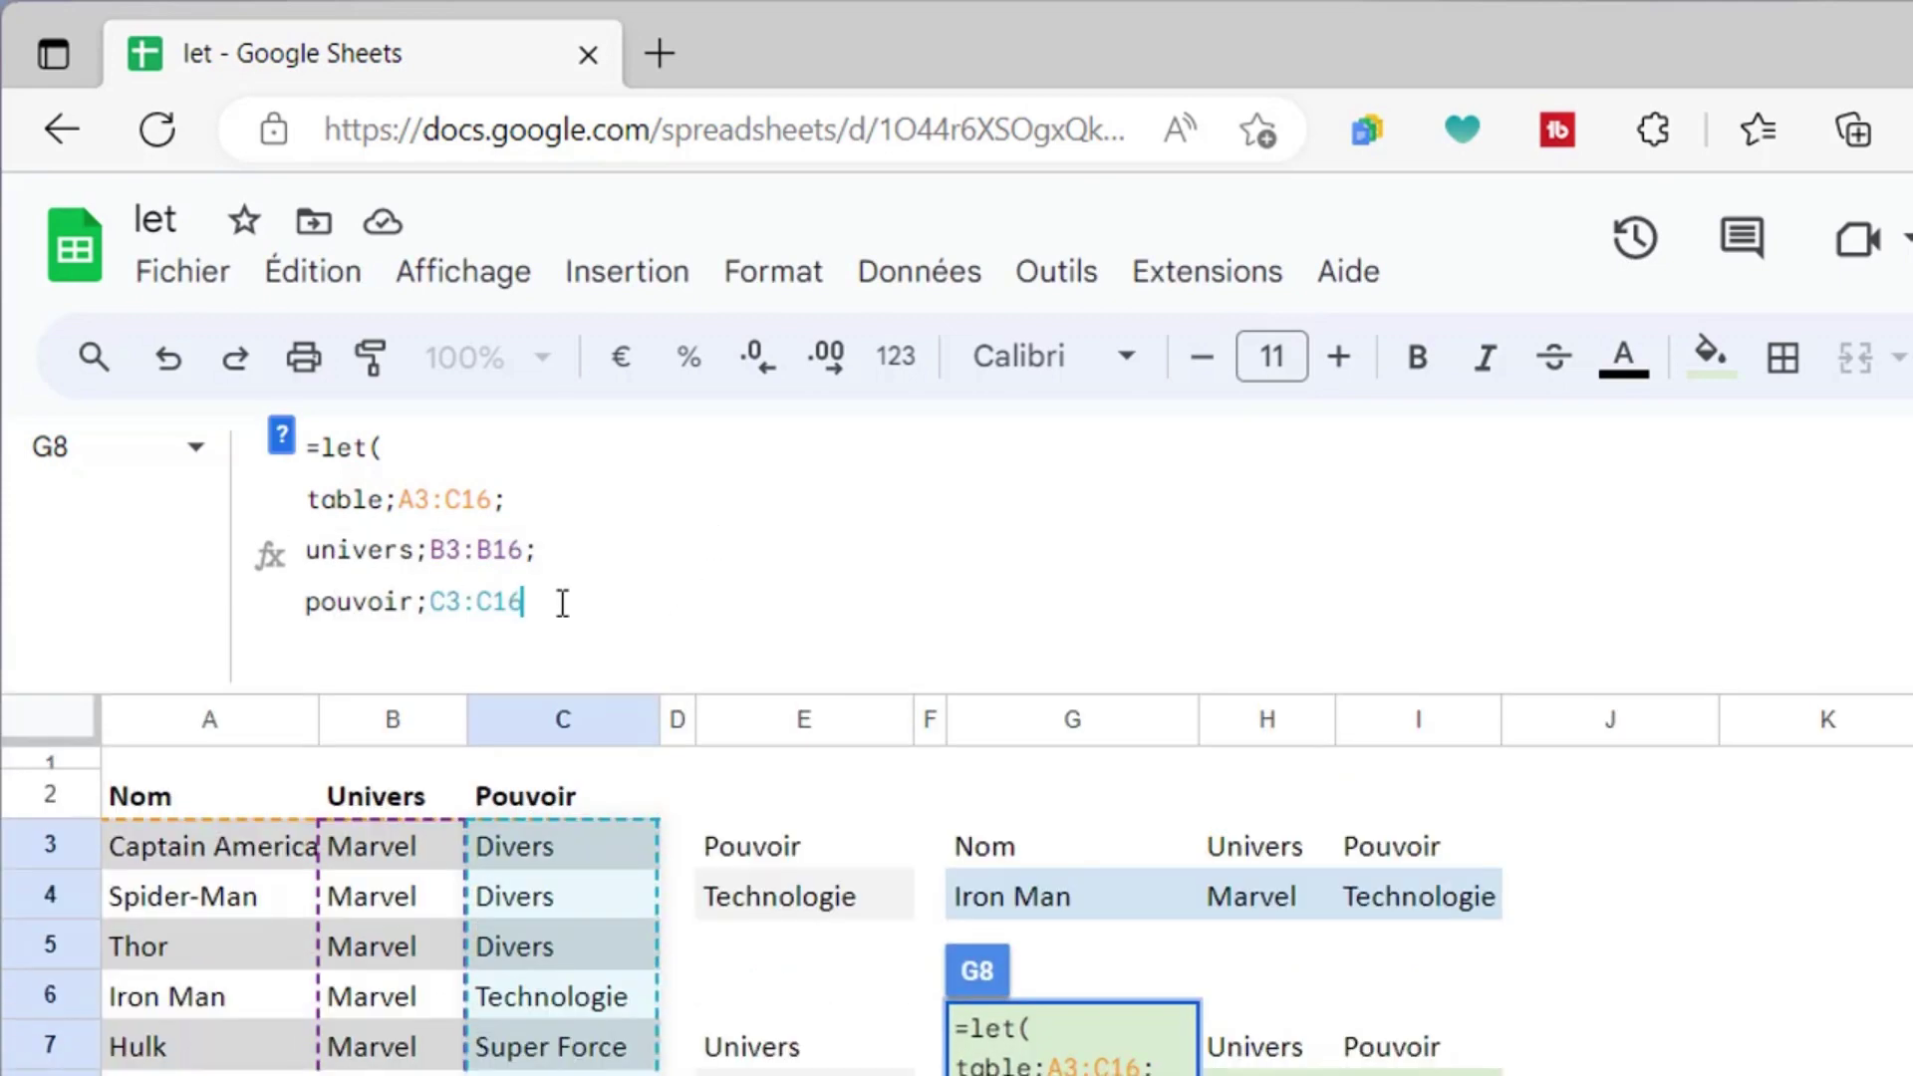
{"action": "type", "text": ";"}
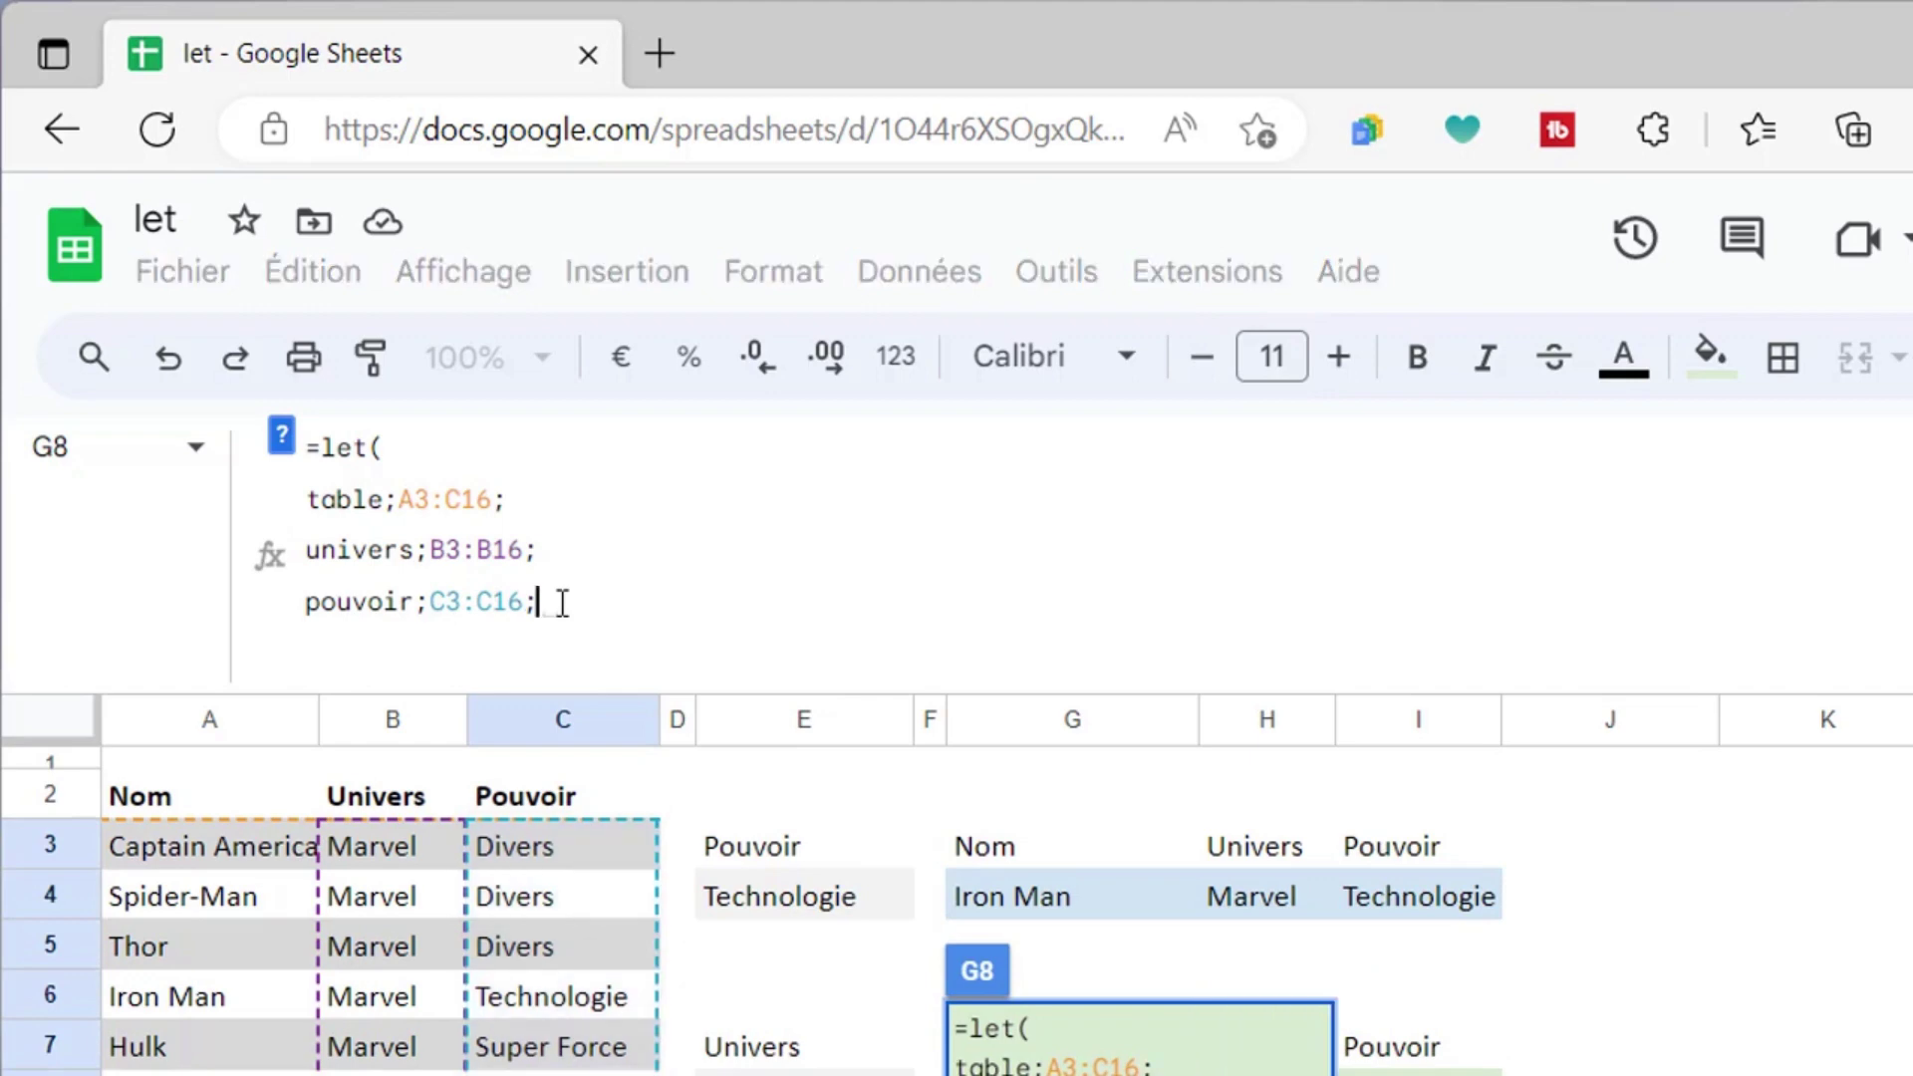
{"action": "key", "text": "ctrl+Return"}
{"action": "type", "text": "FILTER("}
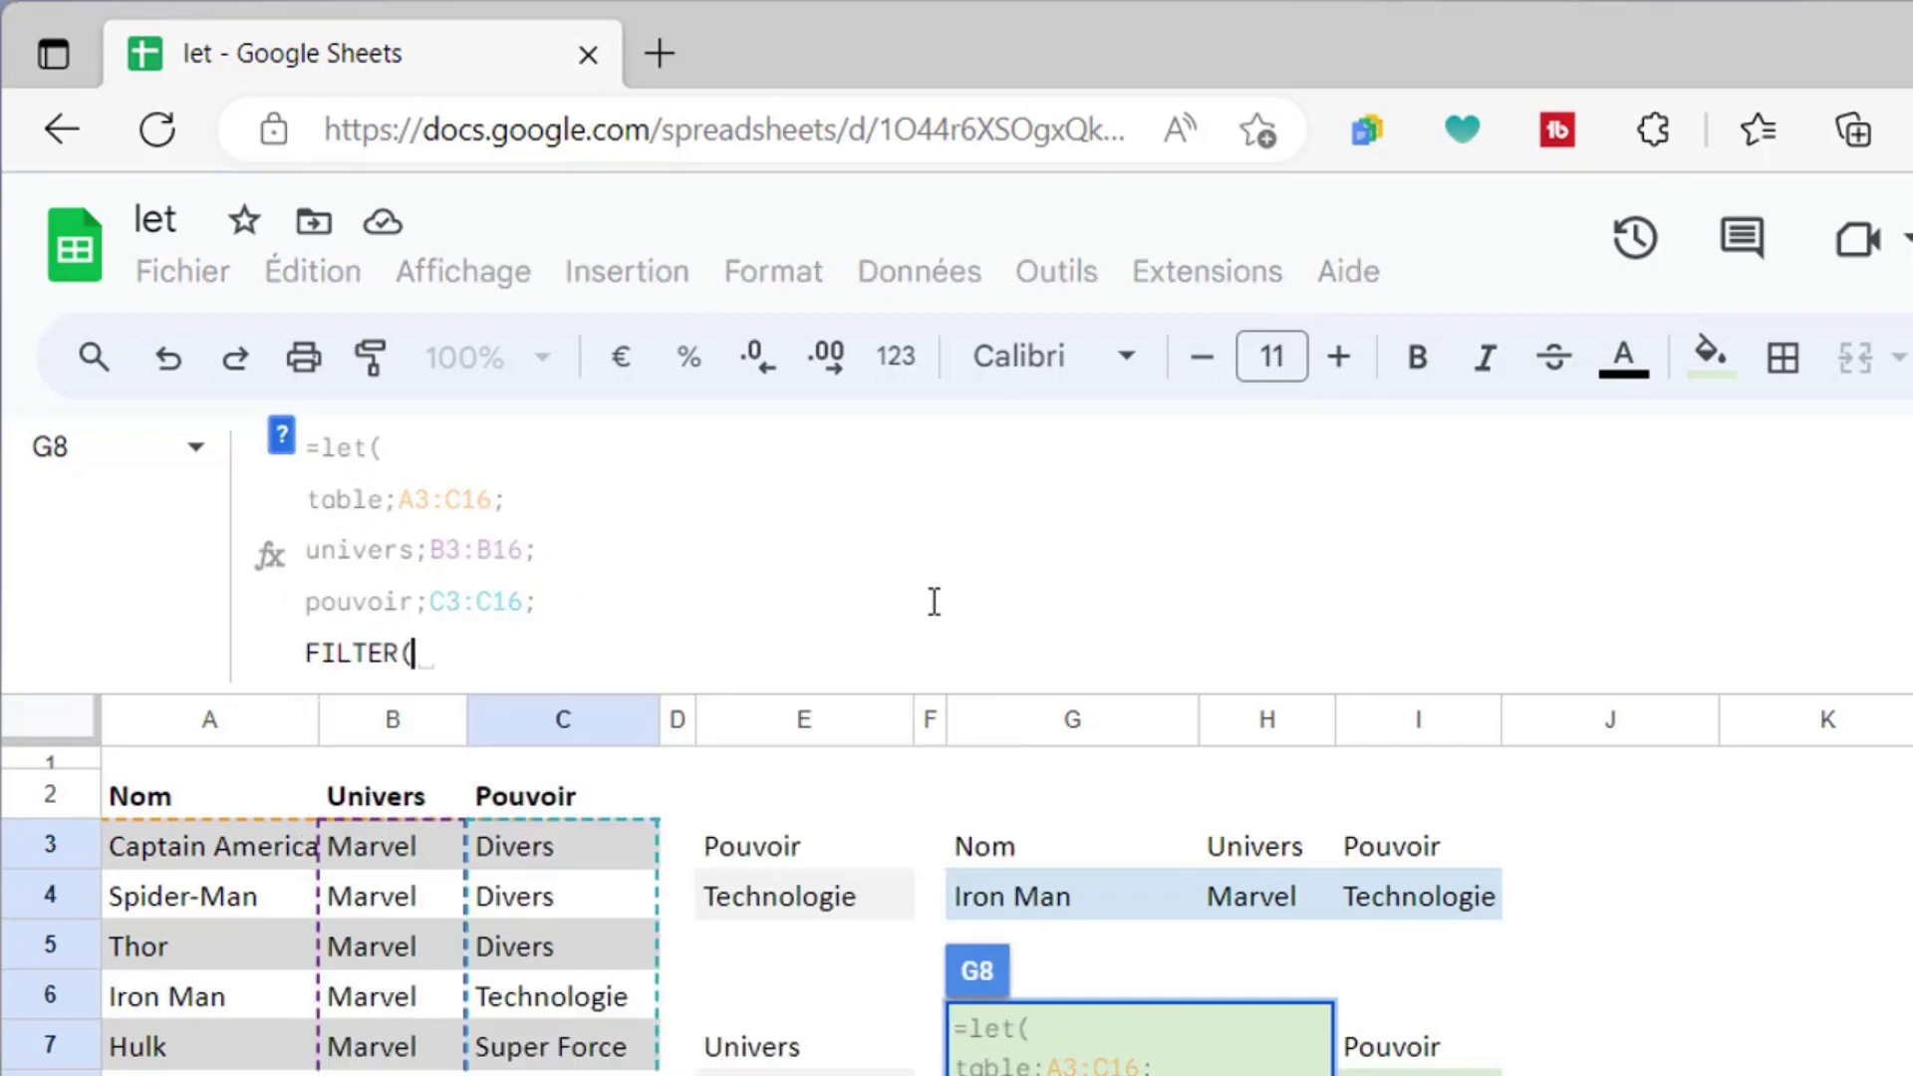
{"action": "type", "text": "table;"}
{"action": "type", "text": "("}
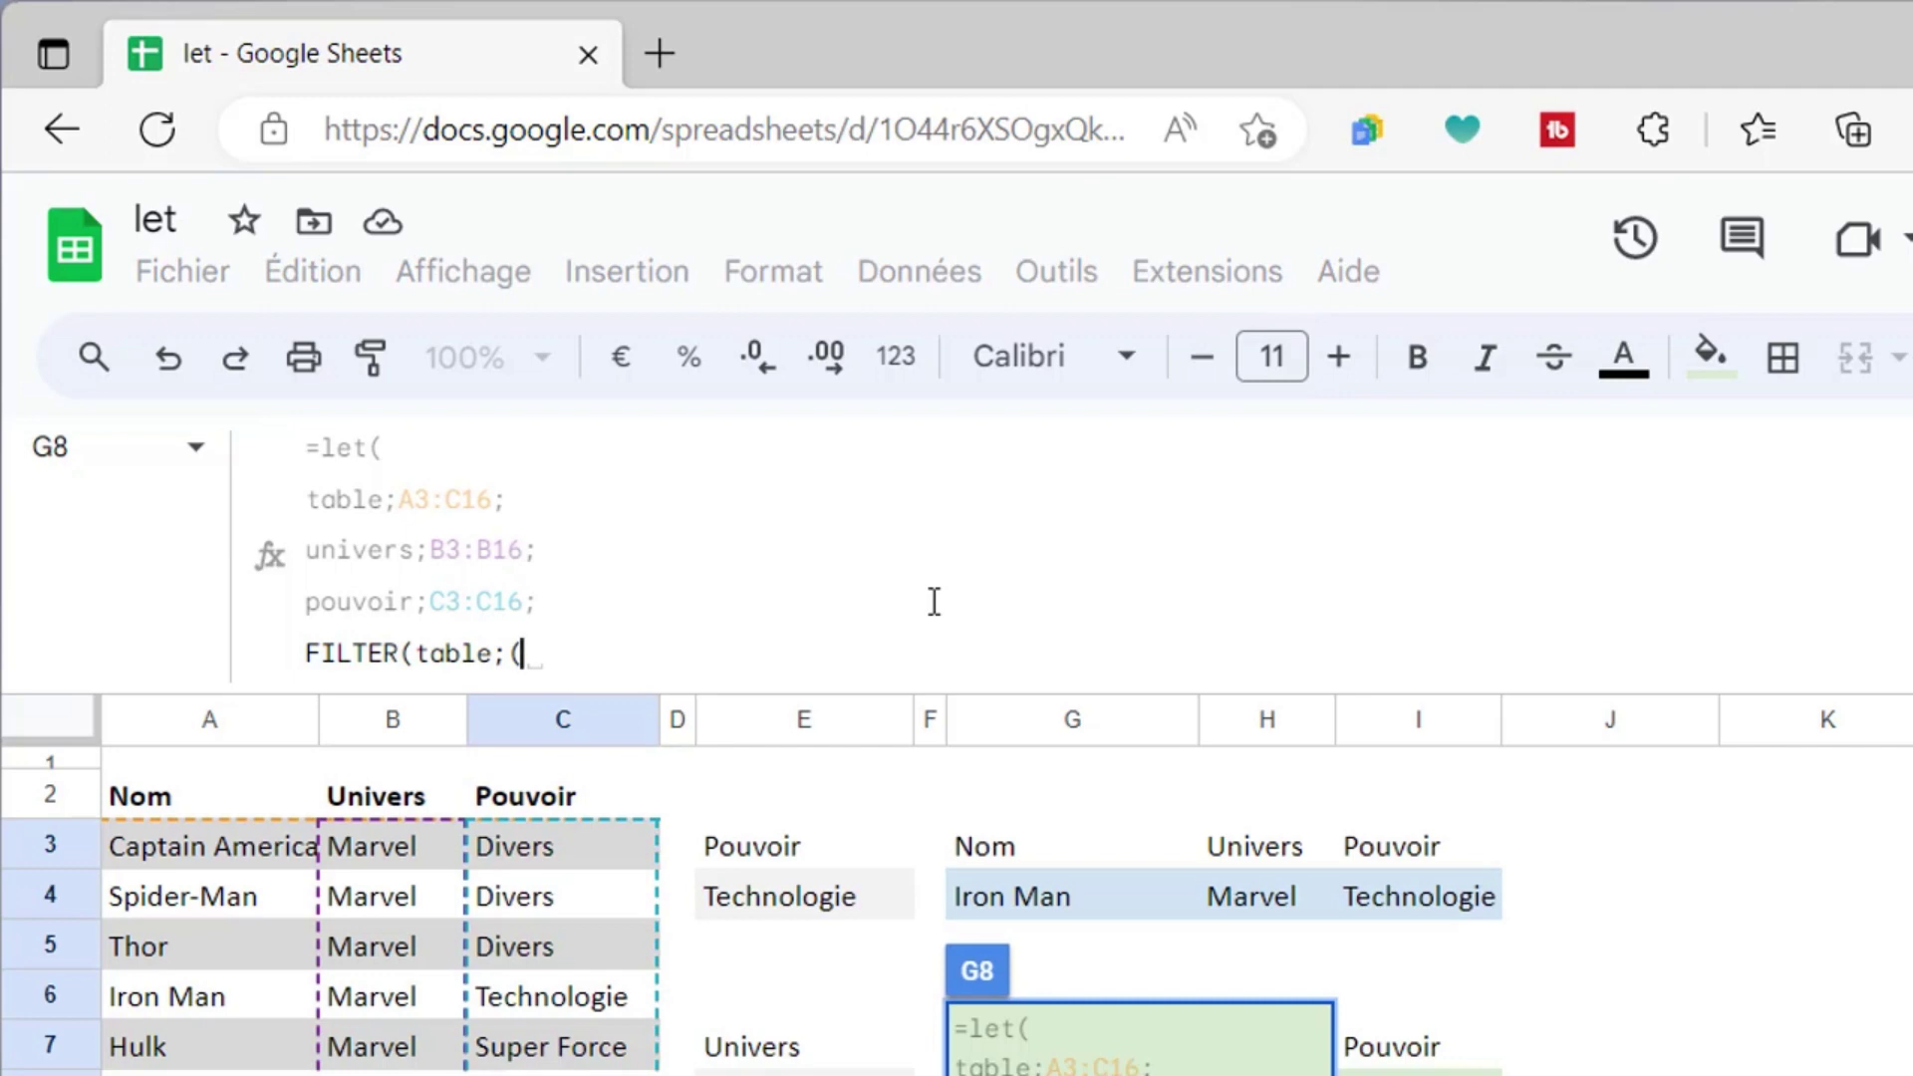
{"action": "type", "text": "univers="}
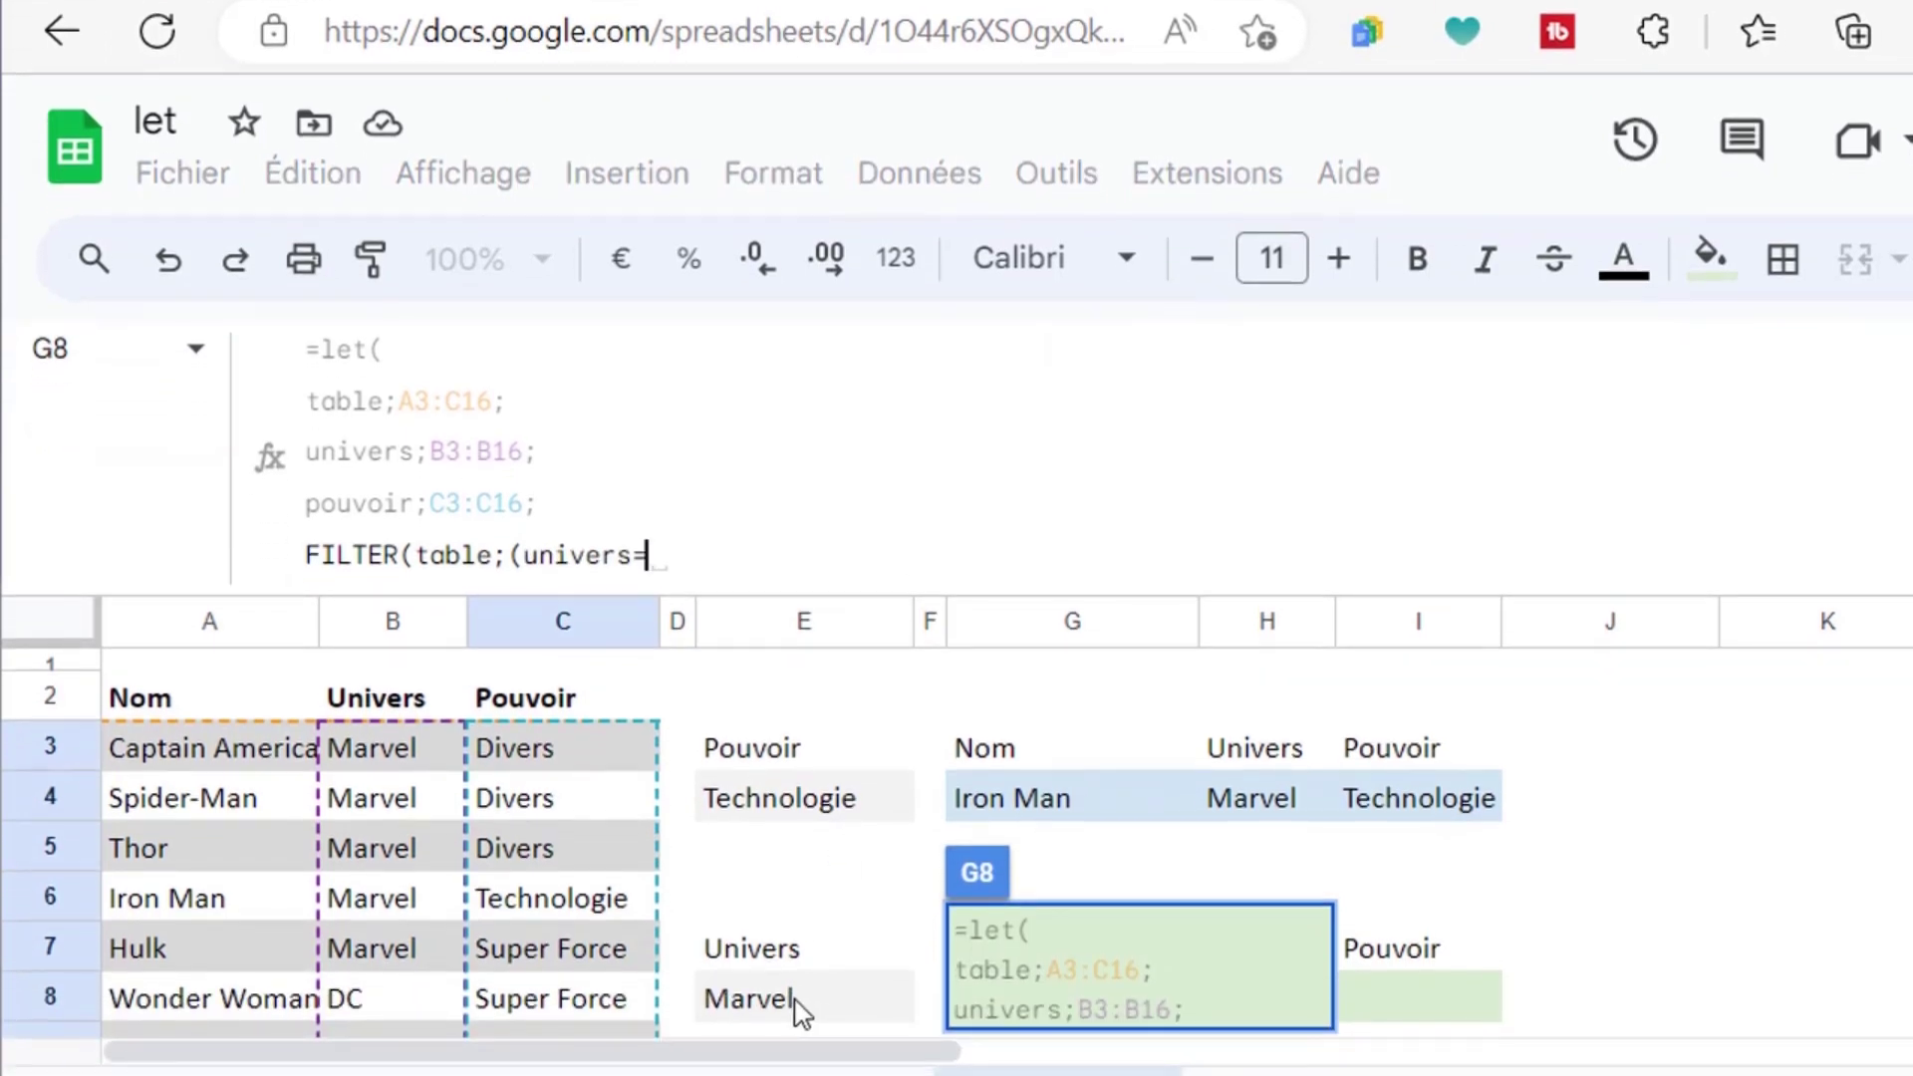
Finish G8's LET with FILTER(table;(univers=E8)*(pouvoir=E4)) and commit it, returning Iron Man
{"action": "left_click", "coordinate": [797, 1012]}
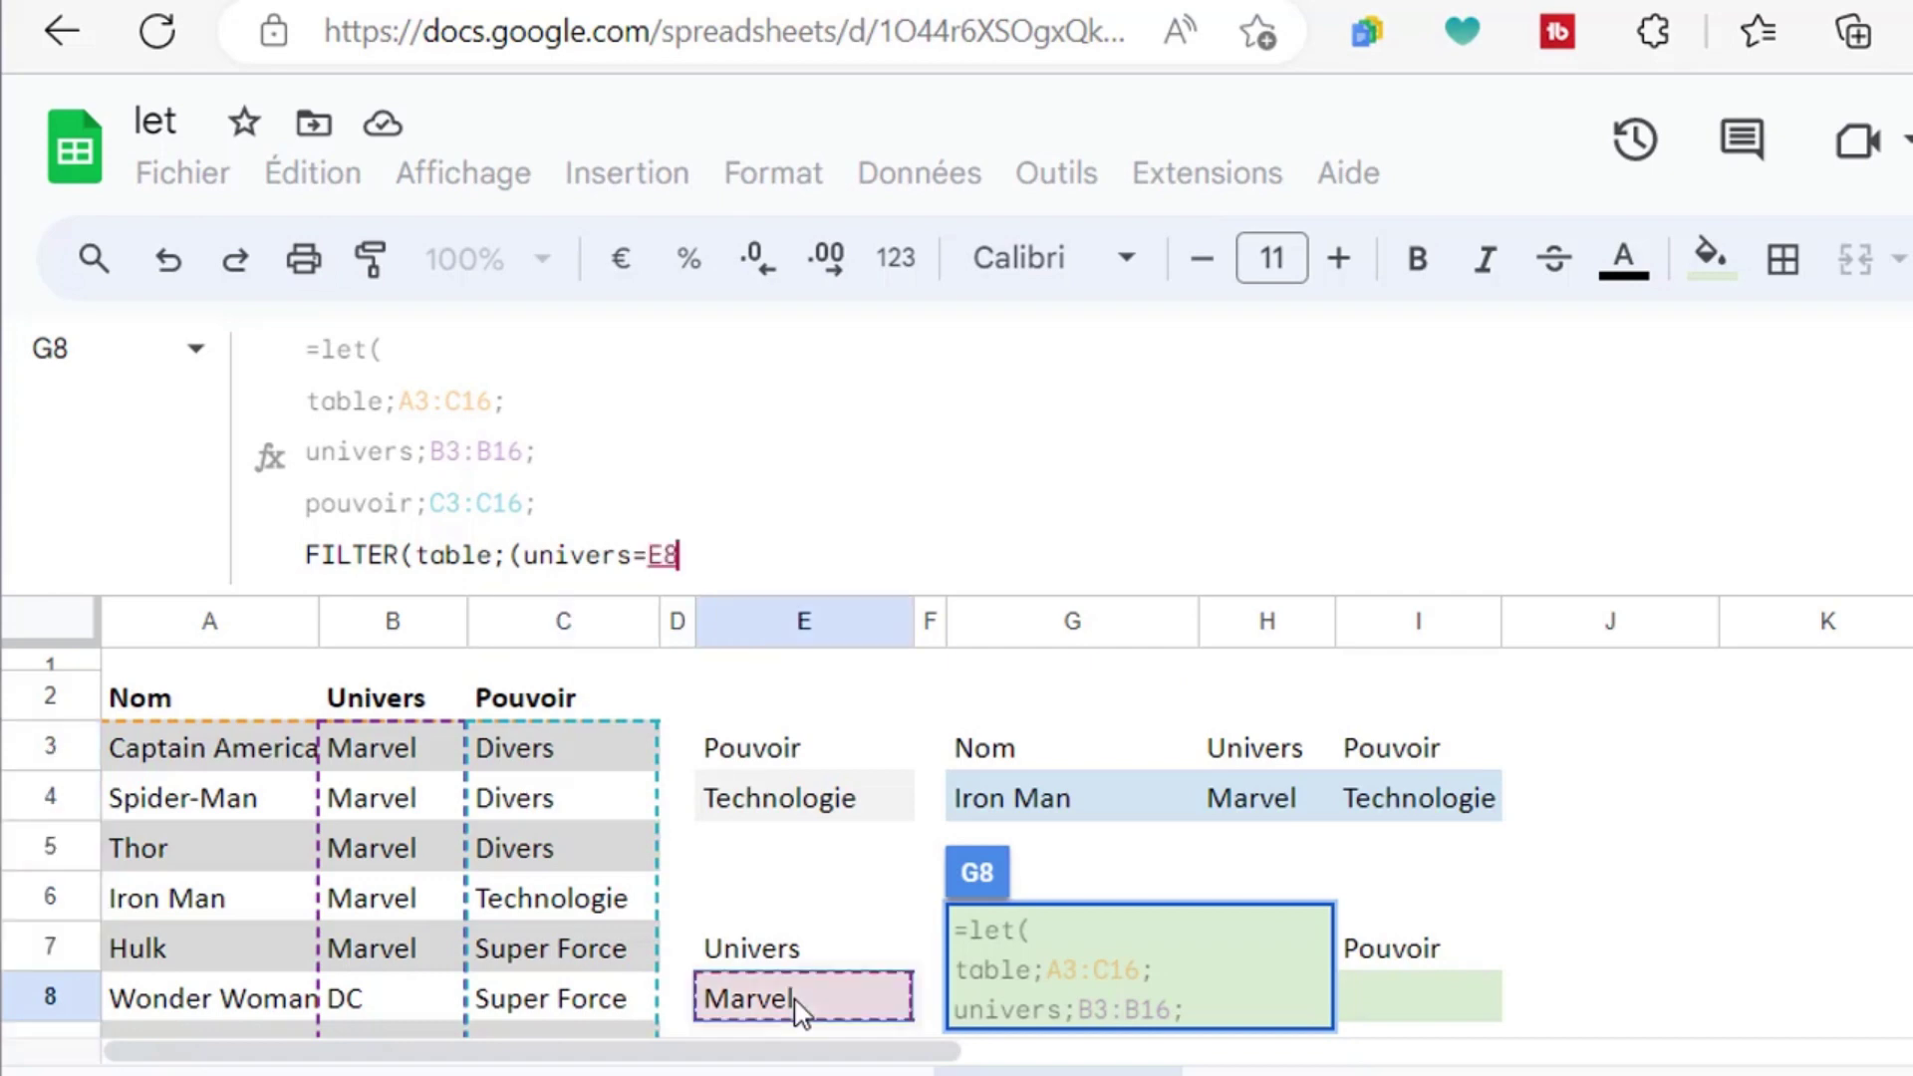
{"action": "type", "text": ")"}
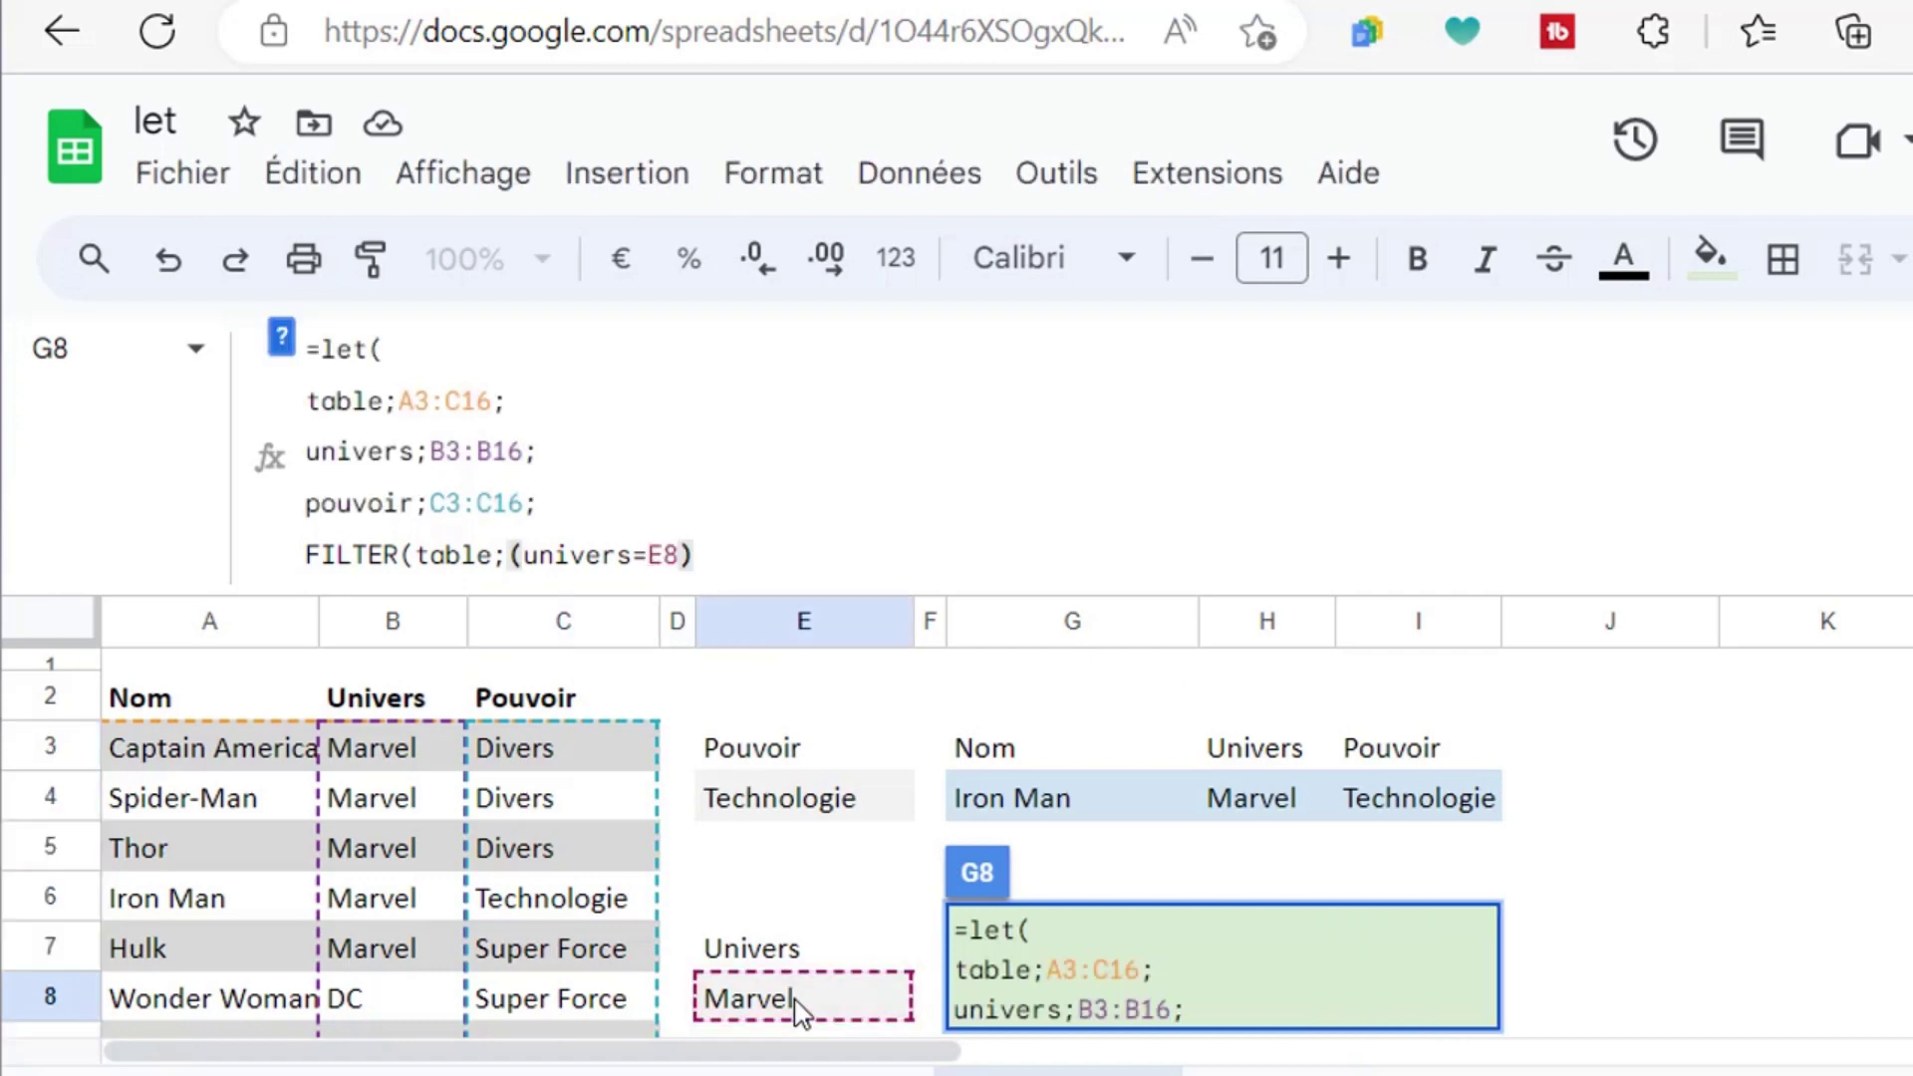
{"action": "type", "text": "*("}
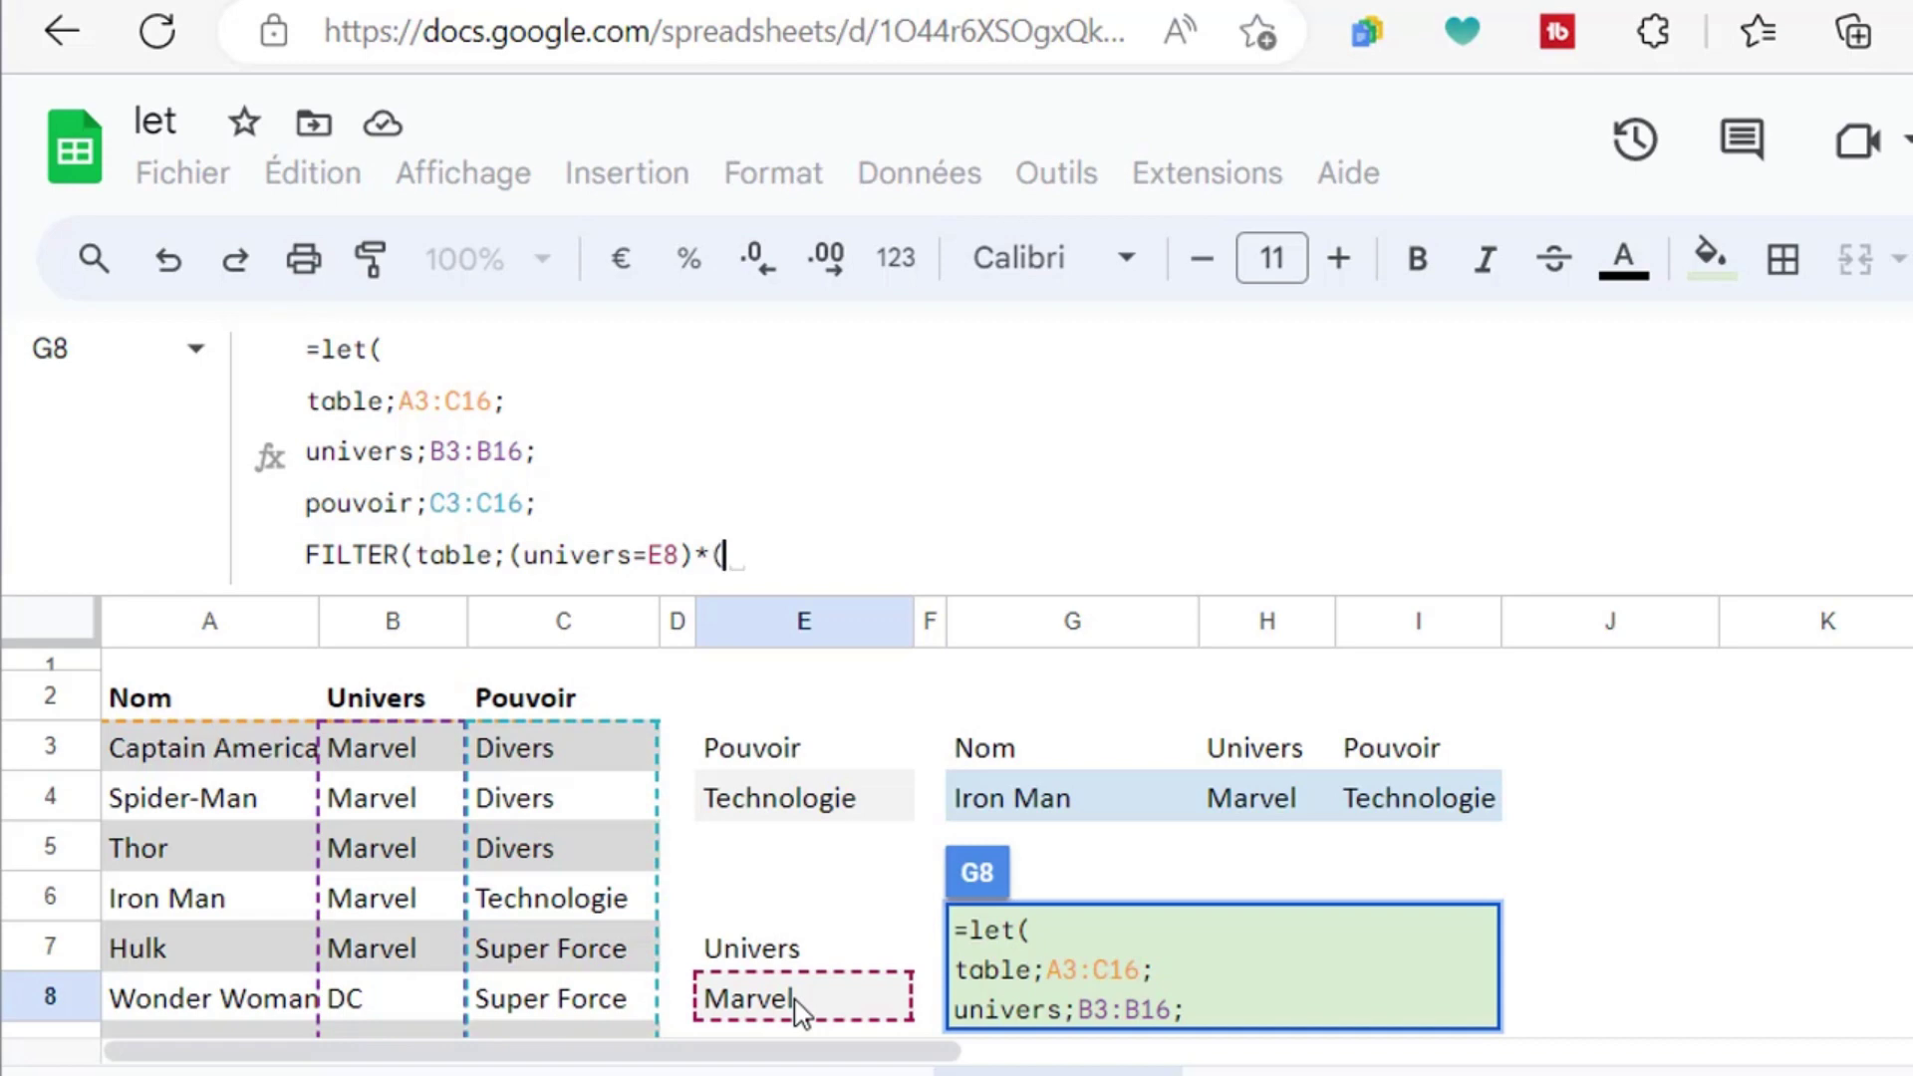
{"action": "type", "text": "pouvoir="}
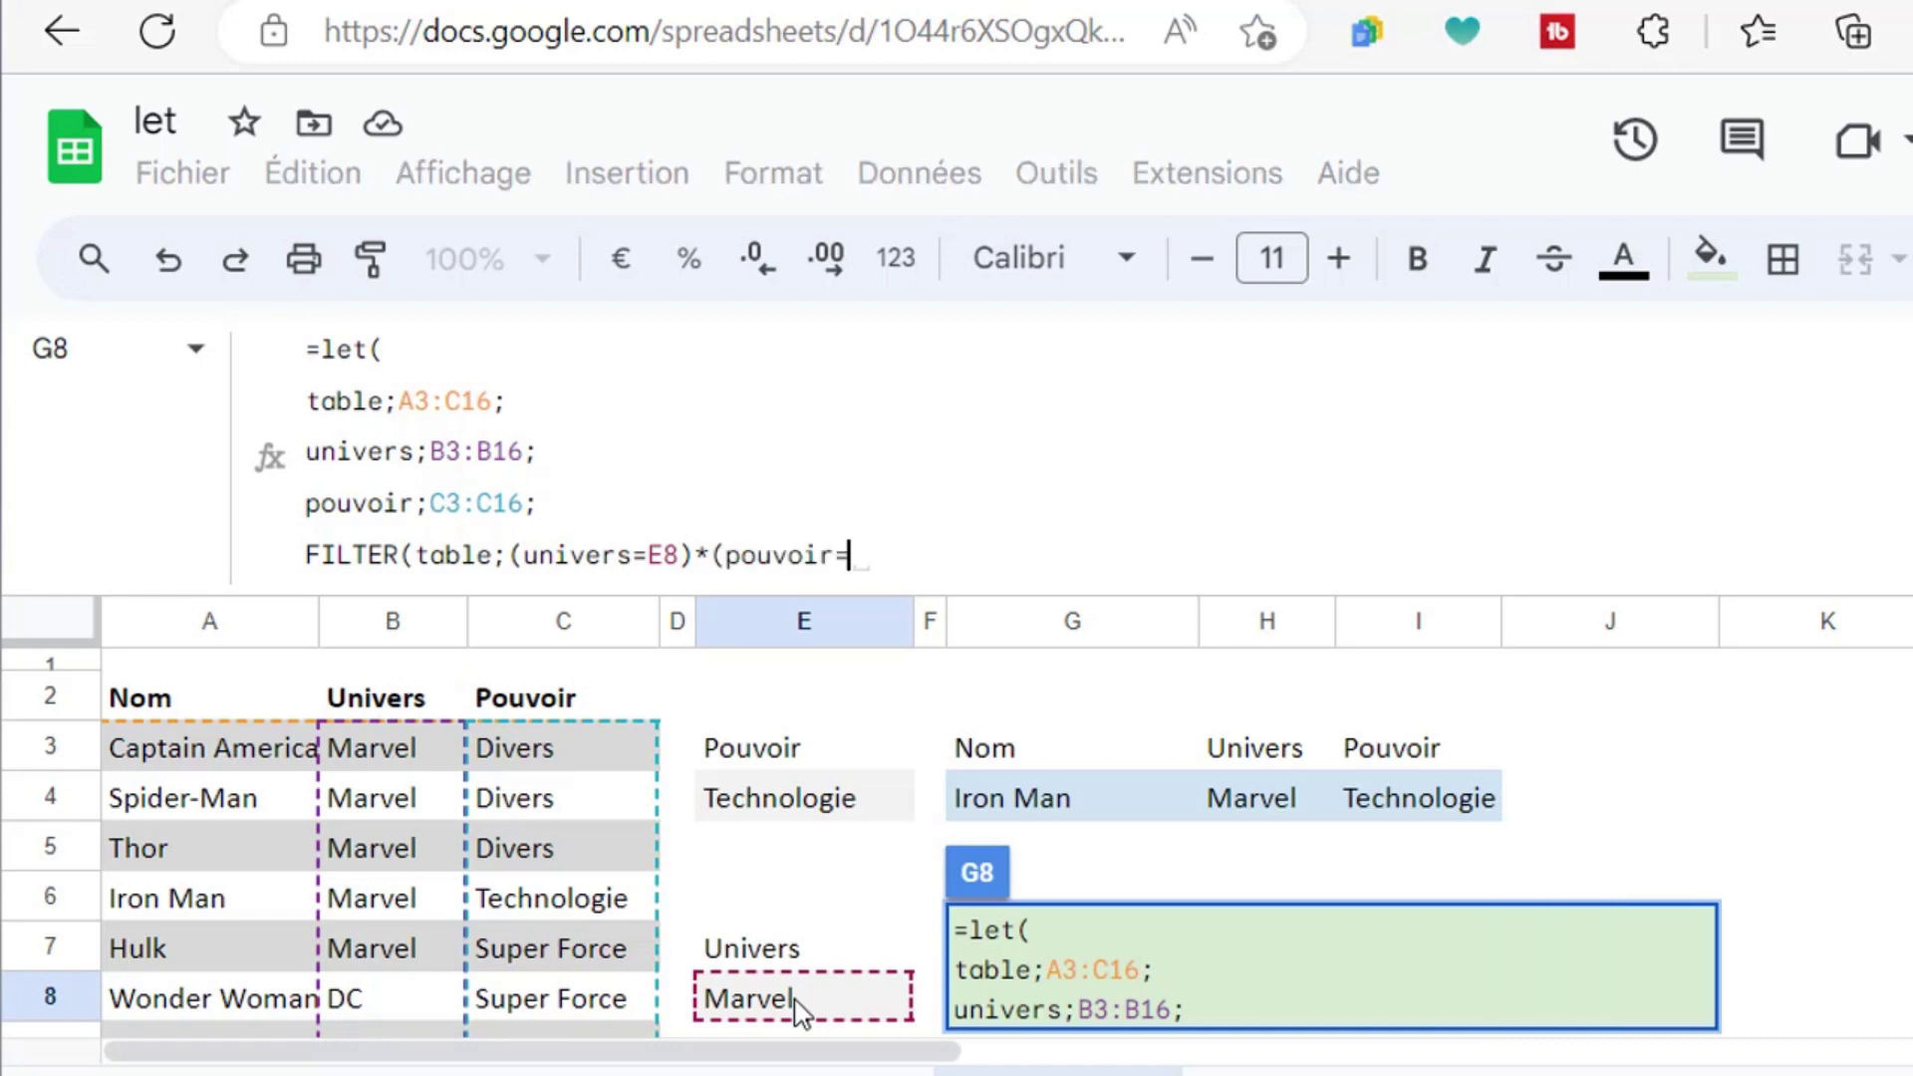
{"action": "left_click", "coordinate": [788, 812]}
{"action": "type", "text": ")"}
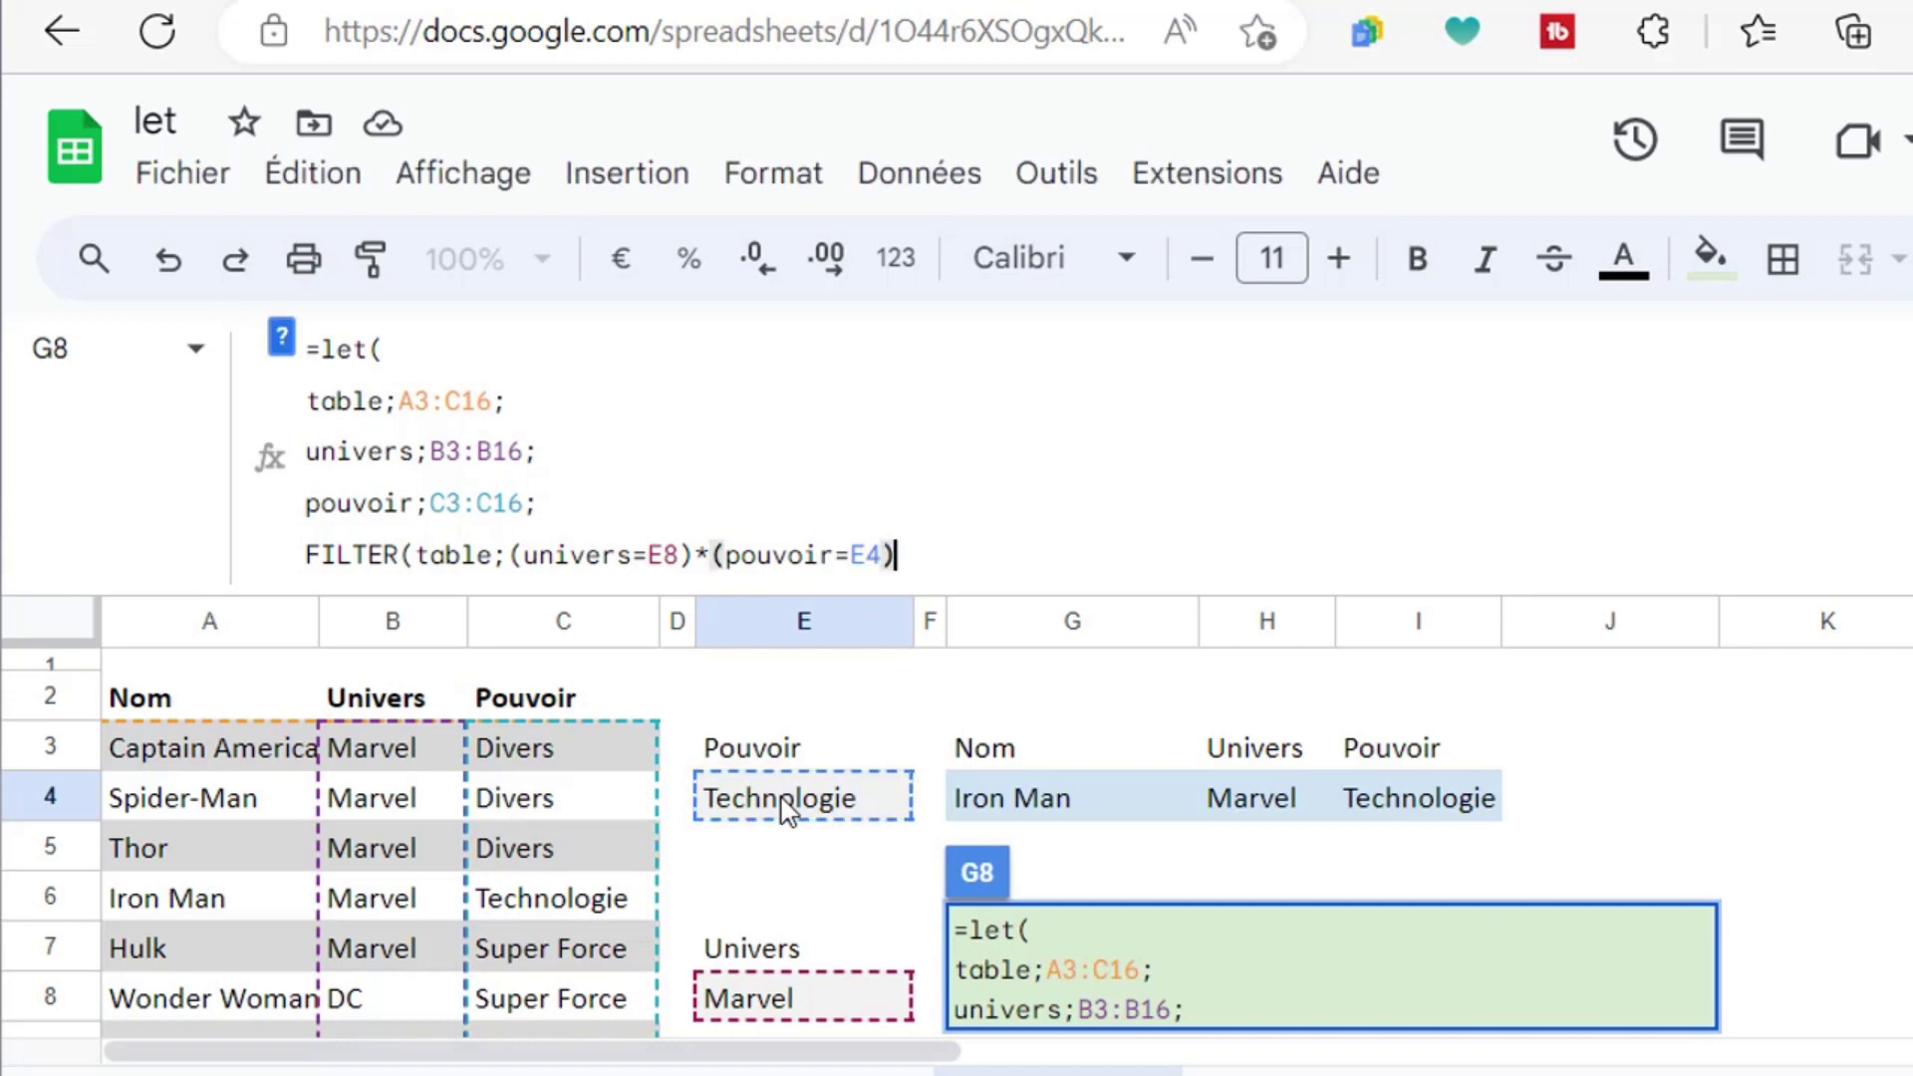
{"action": "type", "text": "))"}
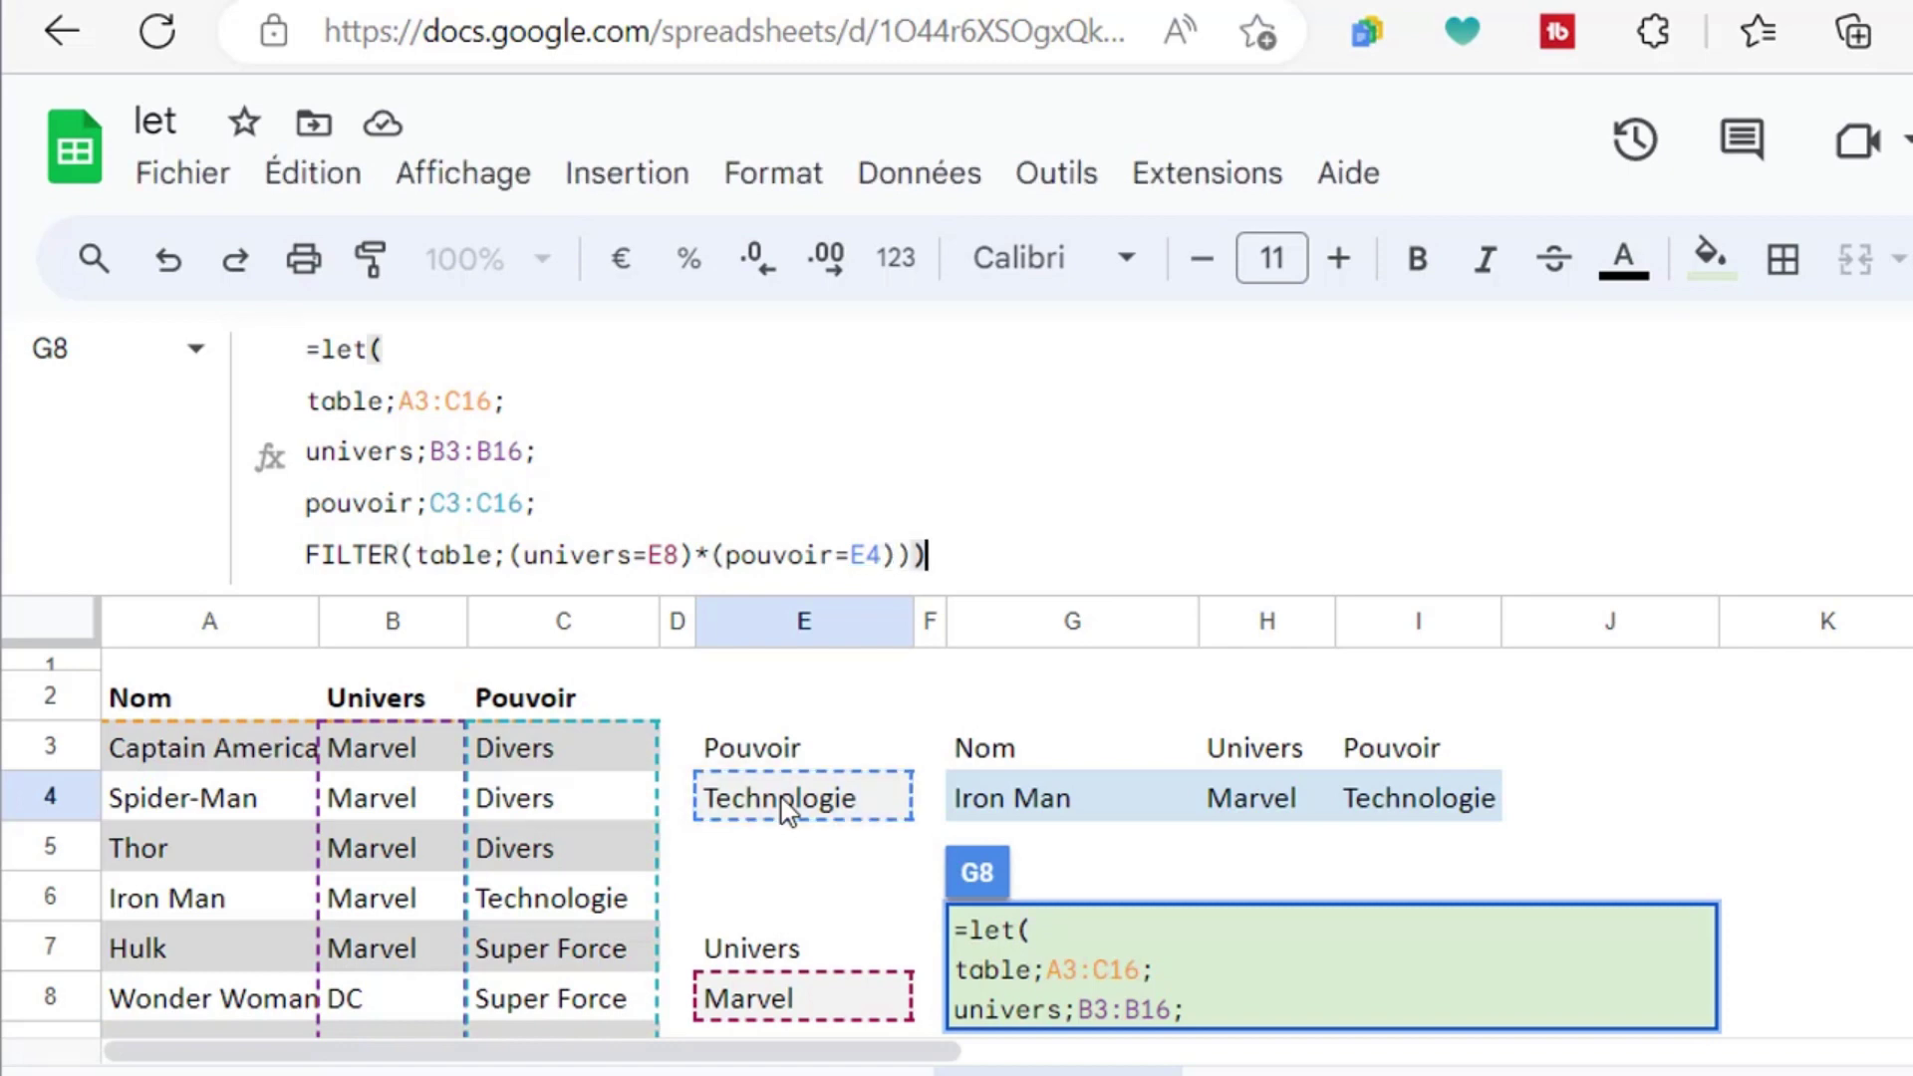
{"action": "key", "text": "Return"}
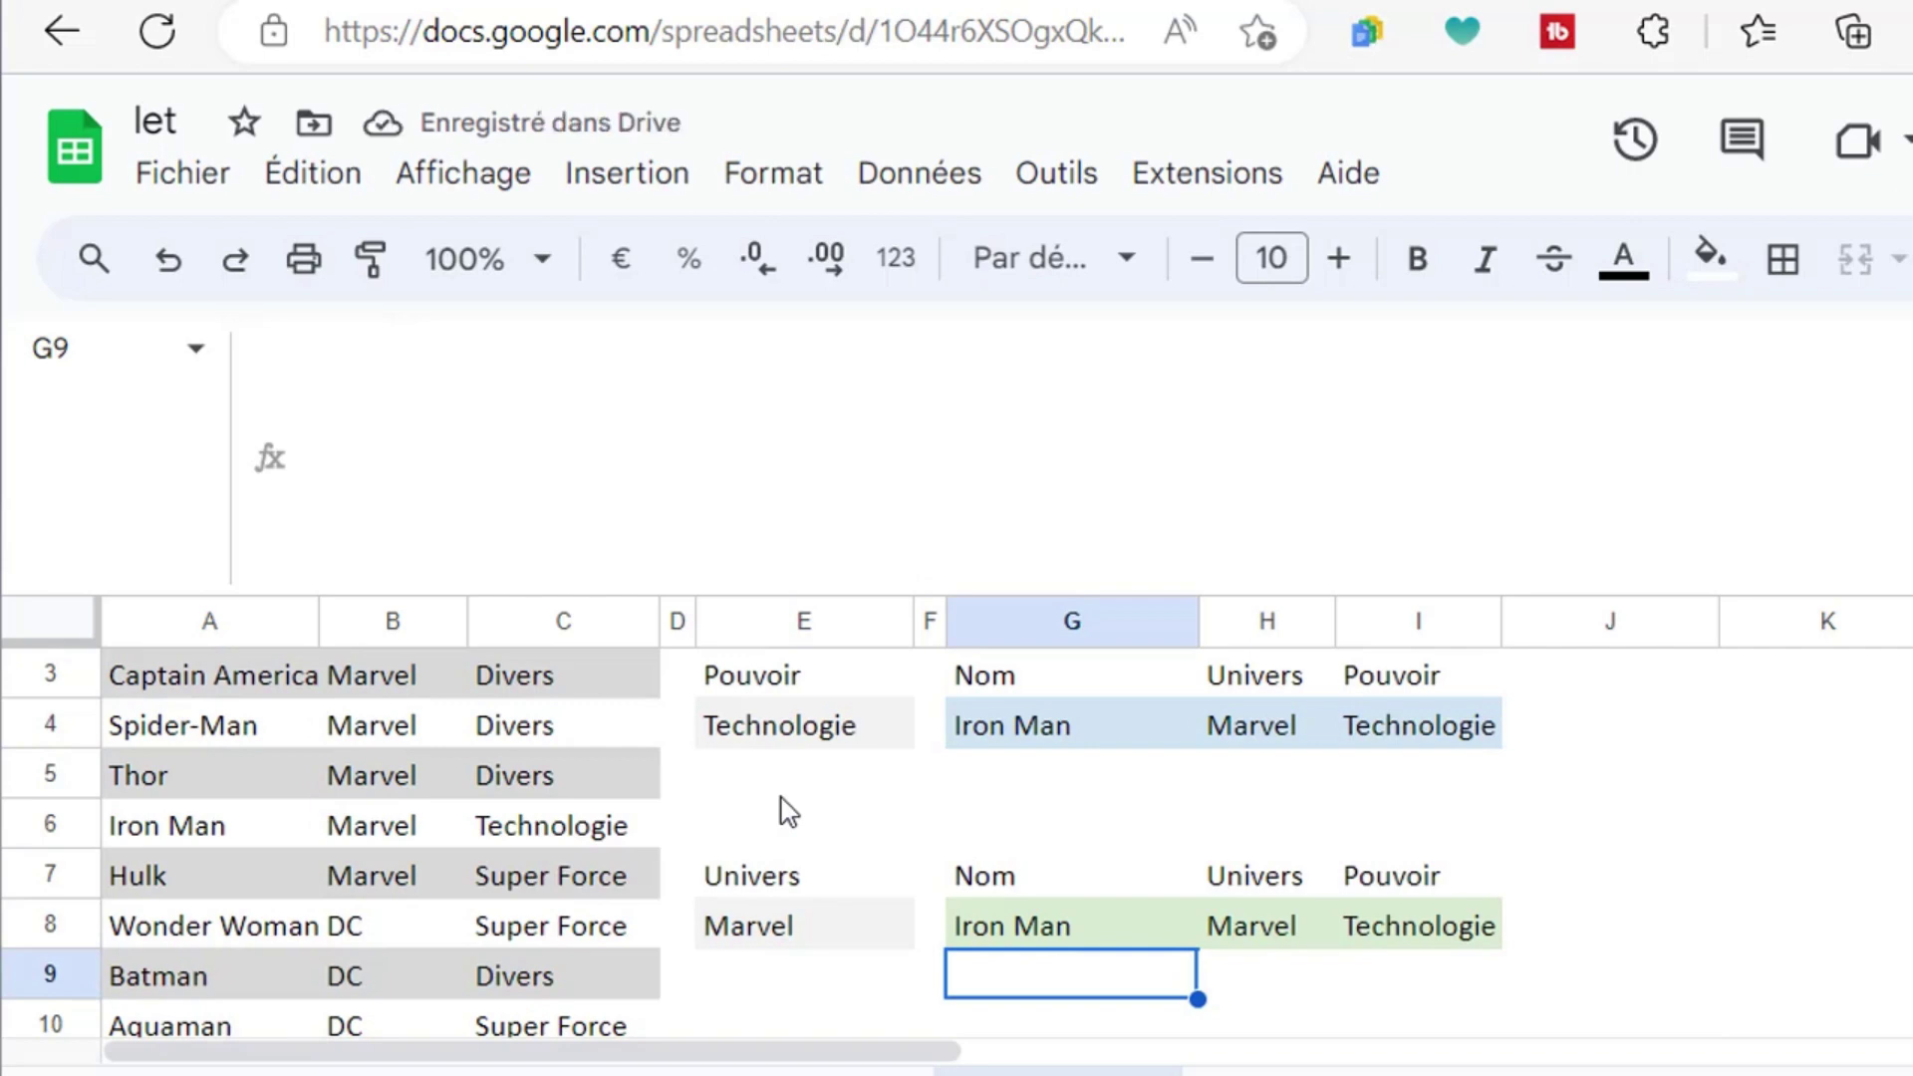
{"action": "left_click", "coordinate": [993, 932]}
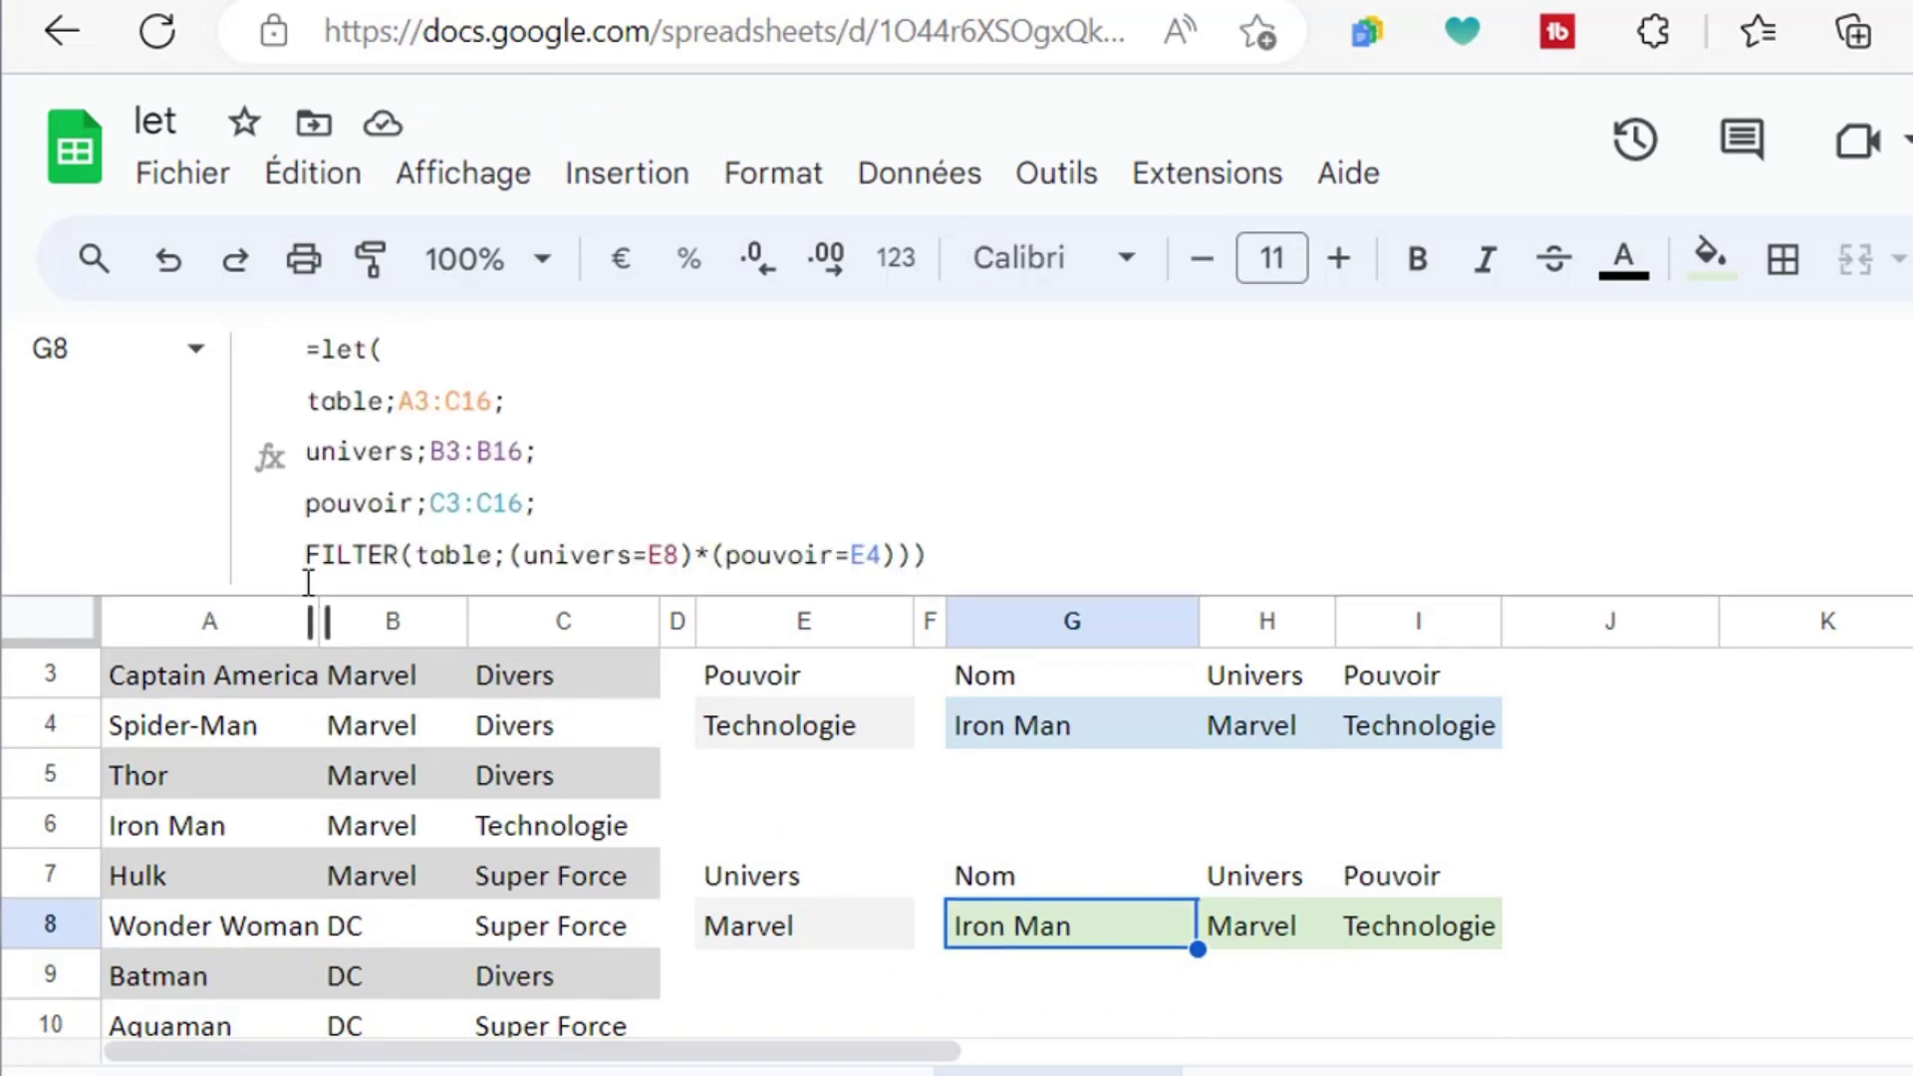